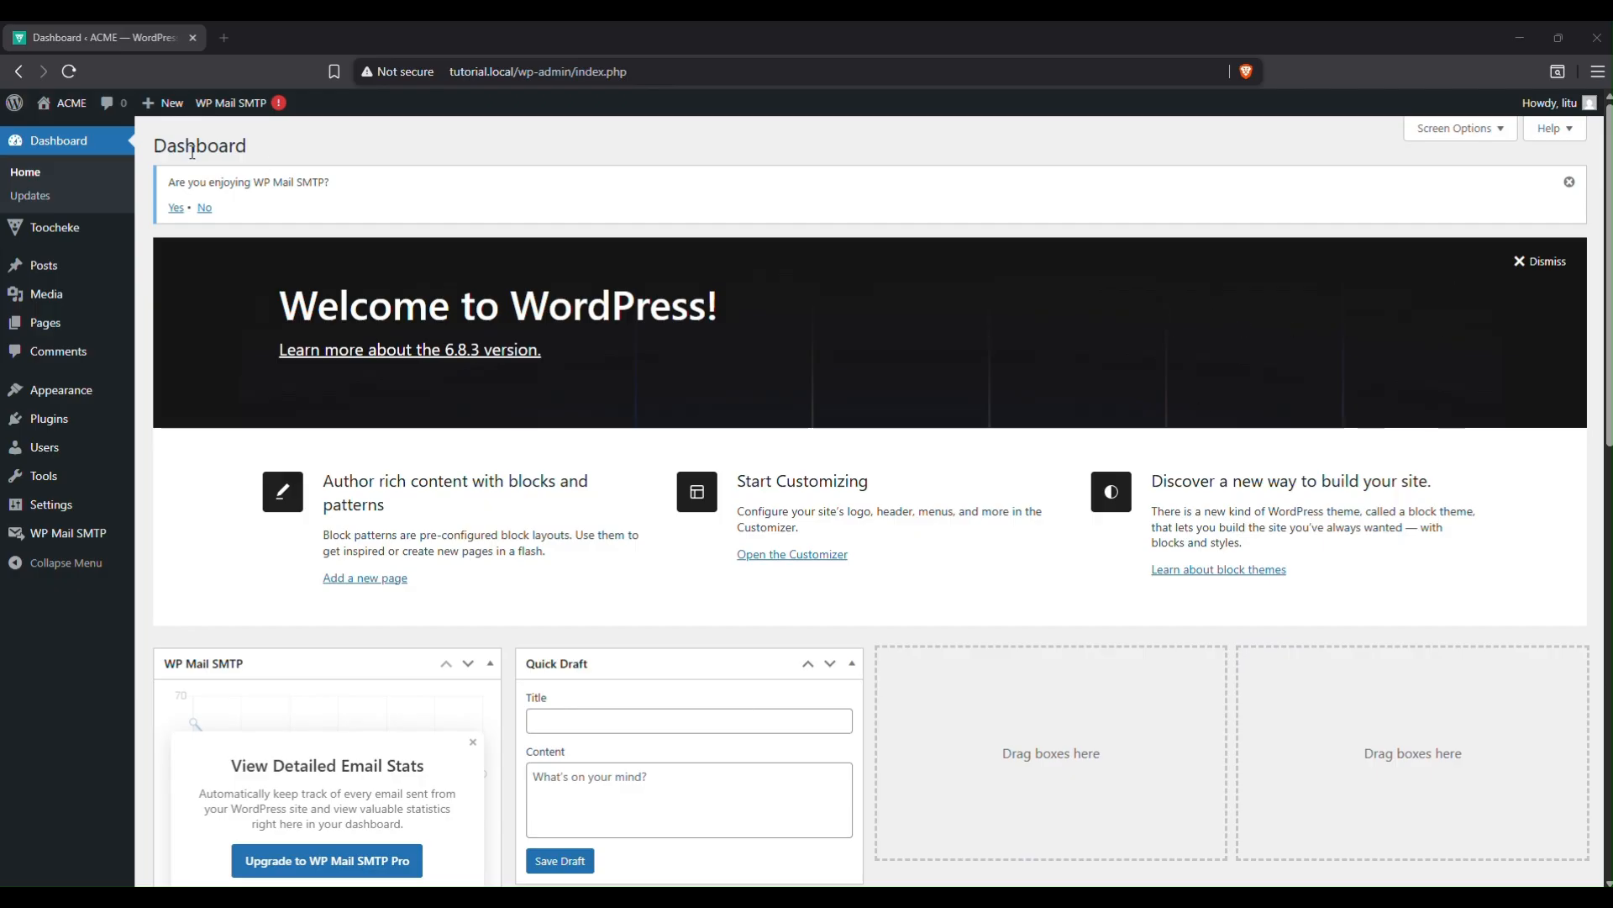
From the Toocheke Series Hub, view All Series and the Add New Series editor.
mouse_move(115, 242)
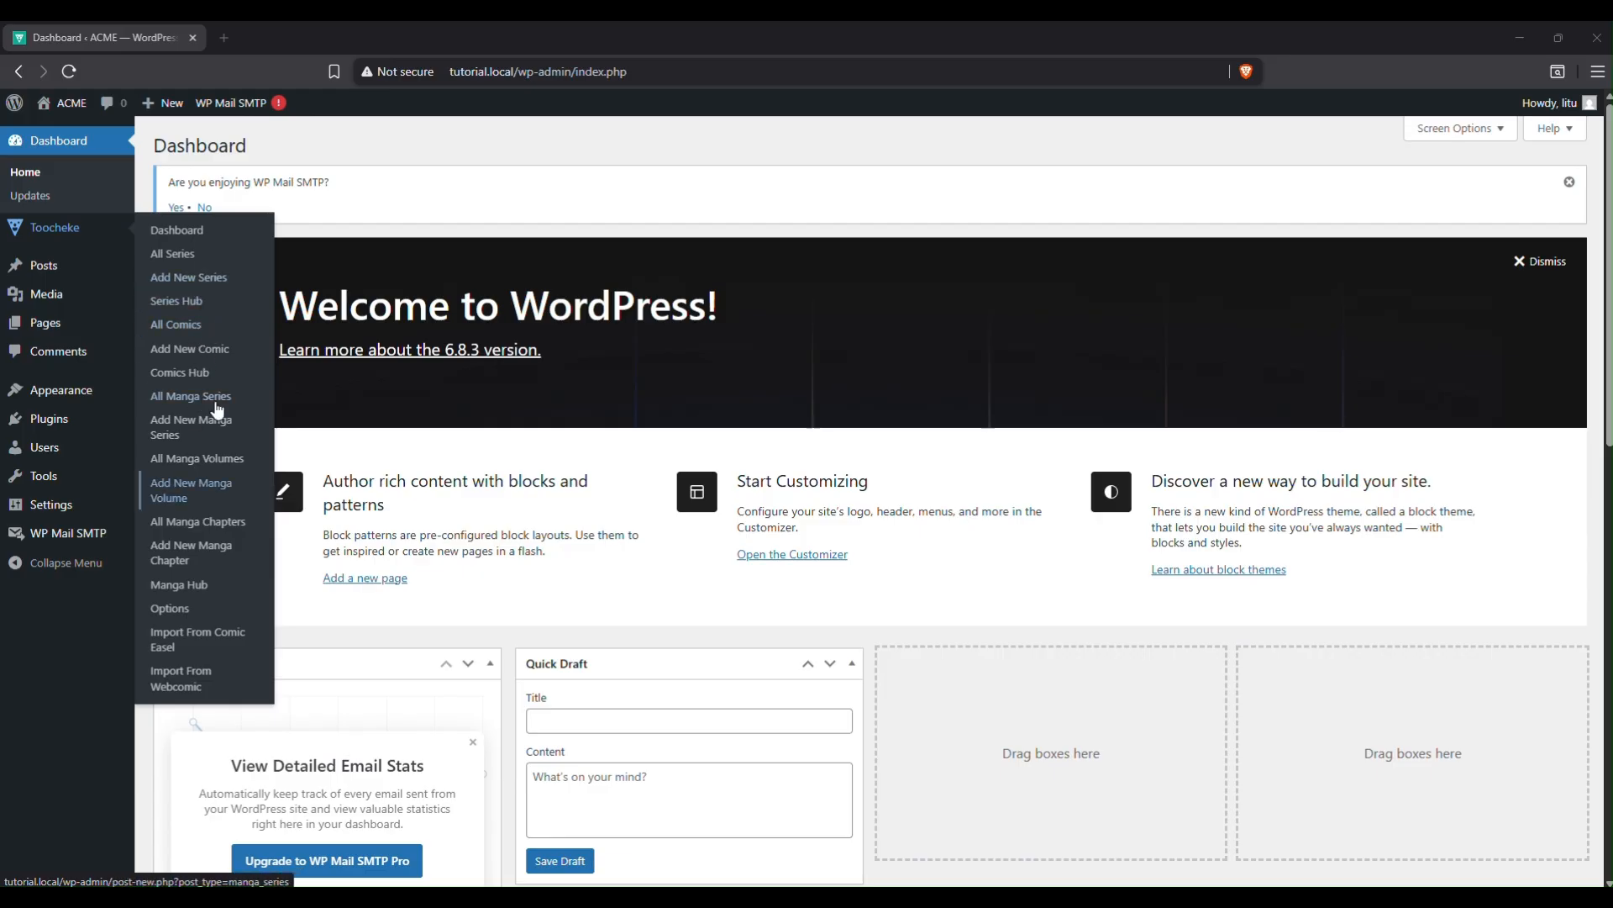
click(186, 304)
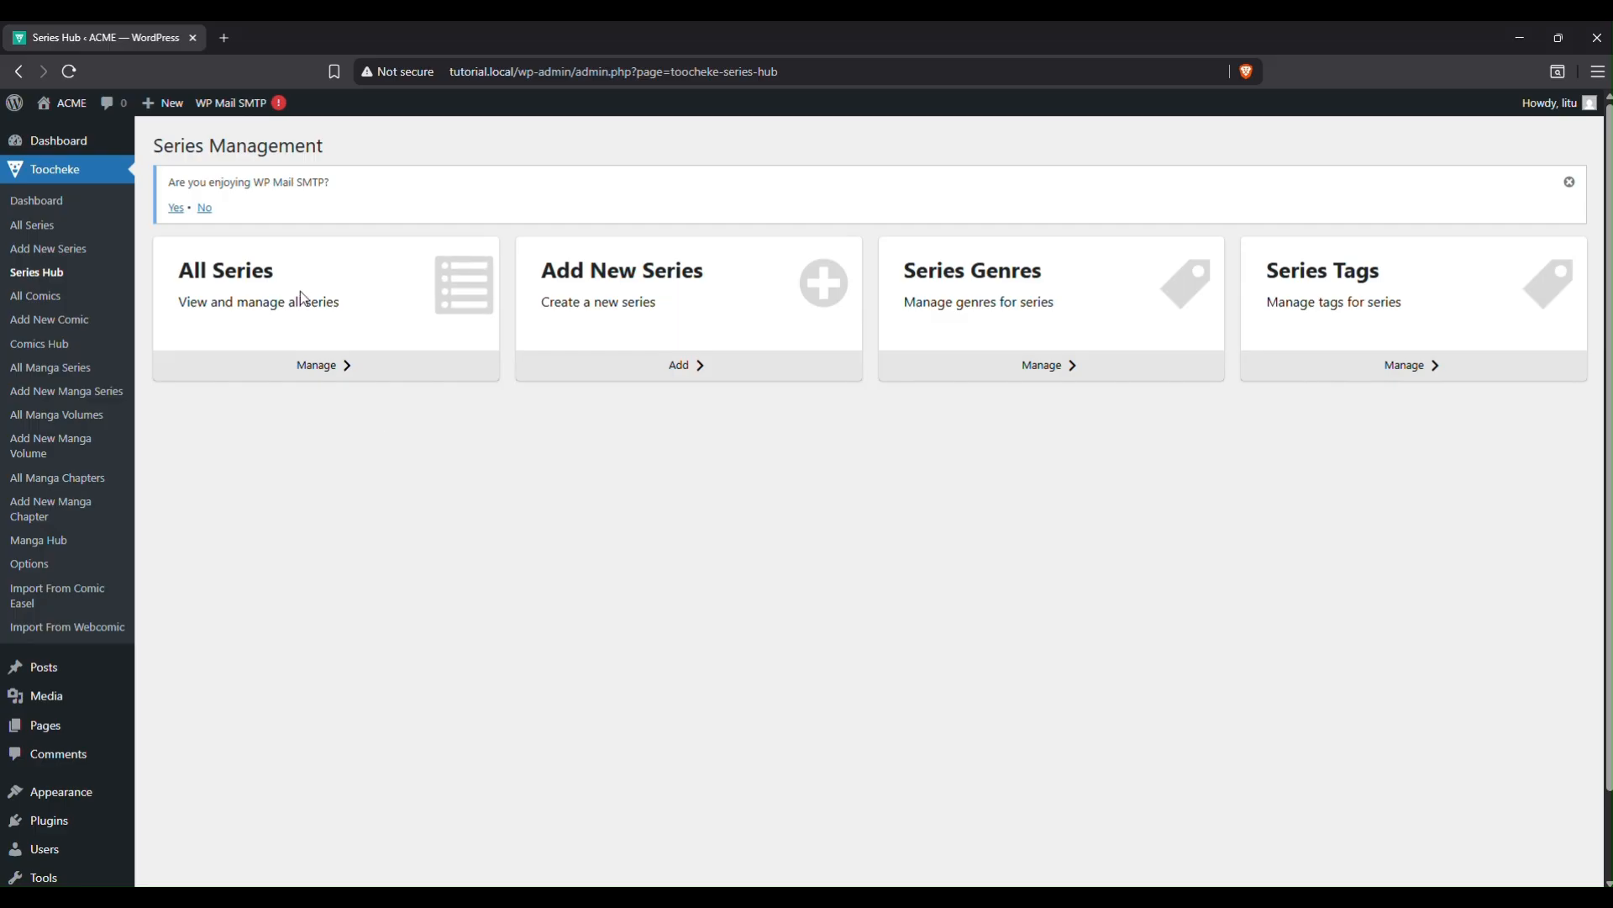
click(330, 367)
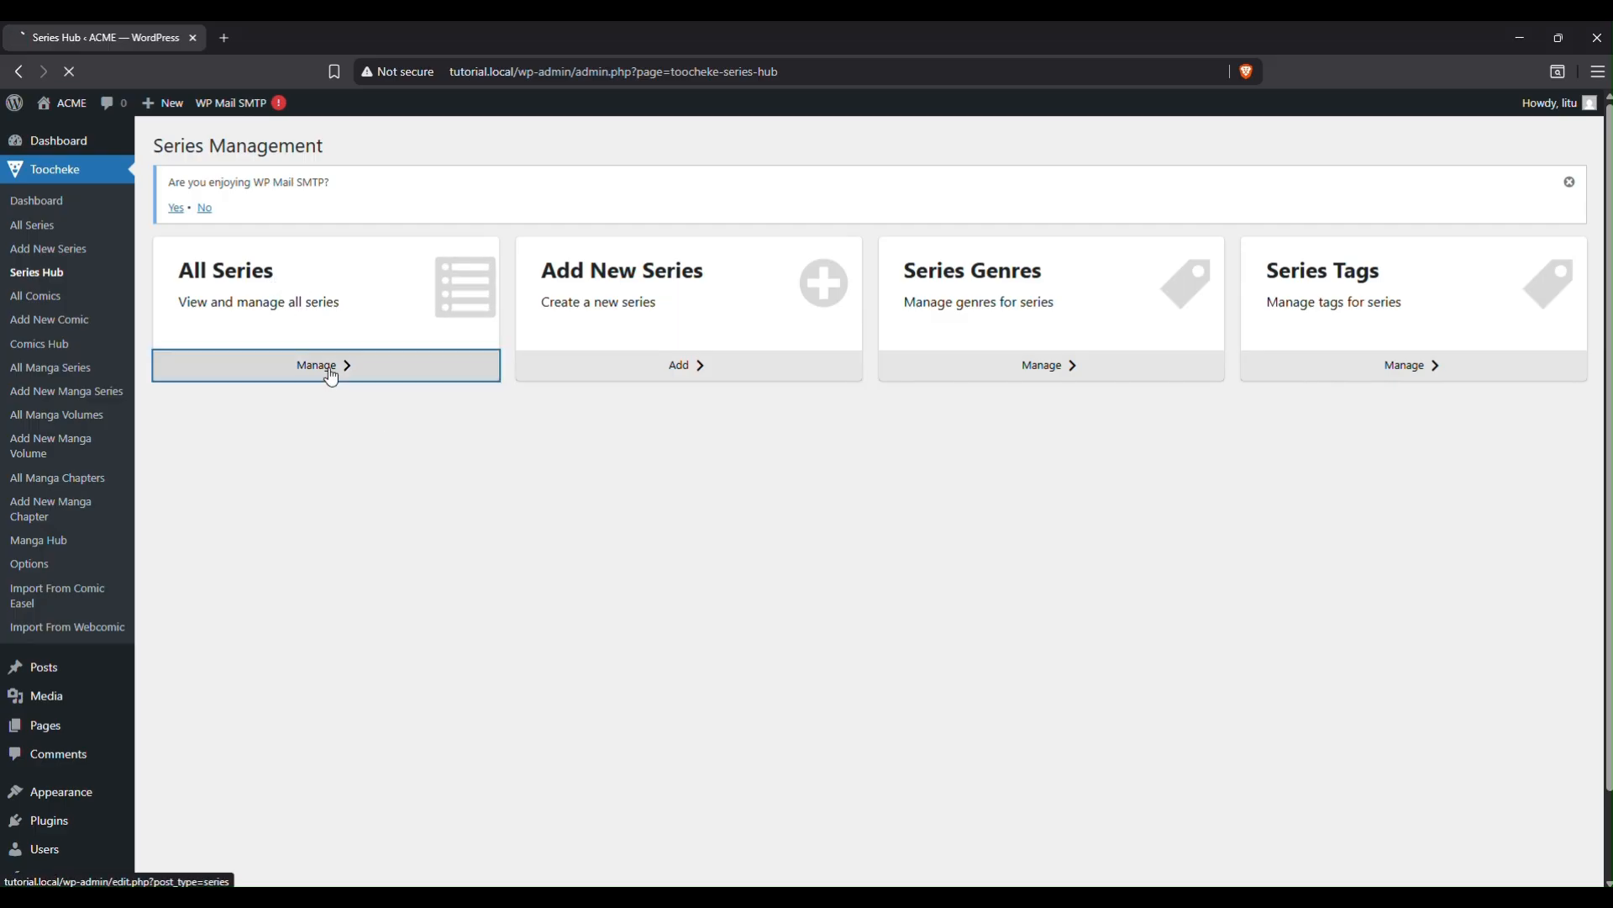
click(19, 71)
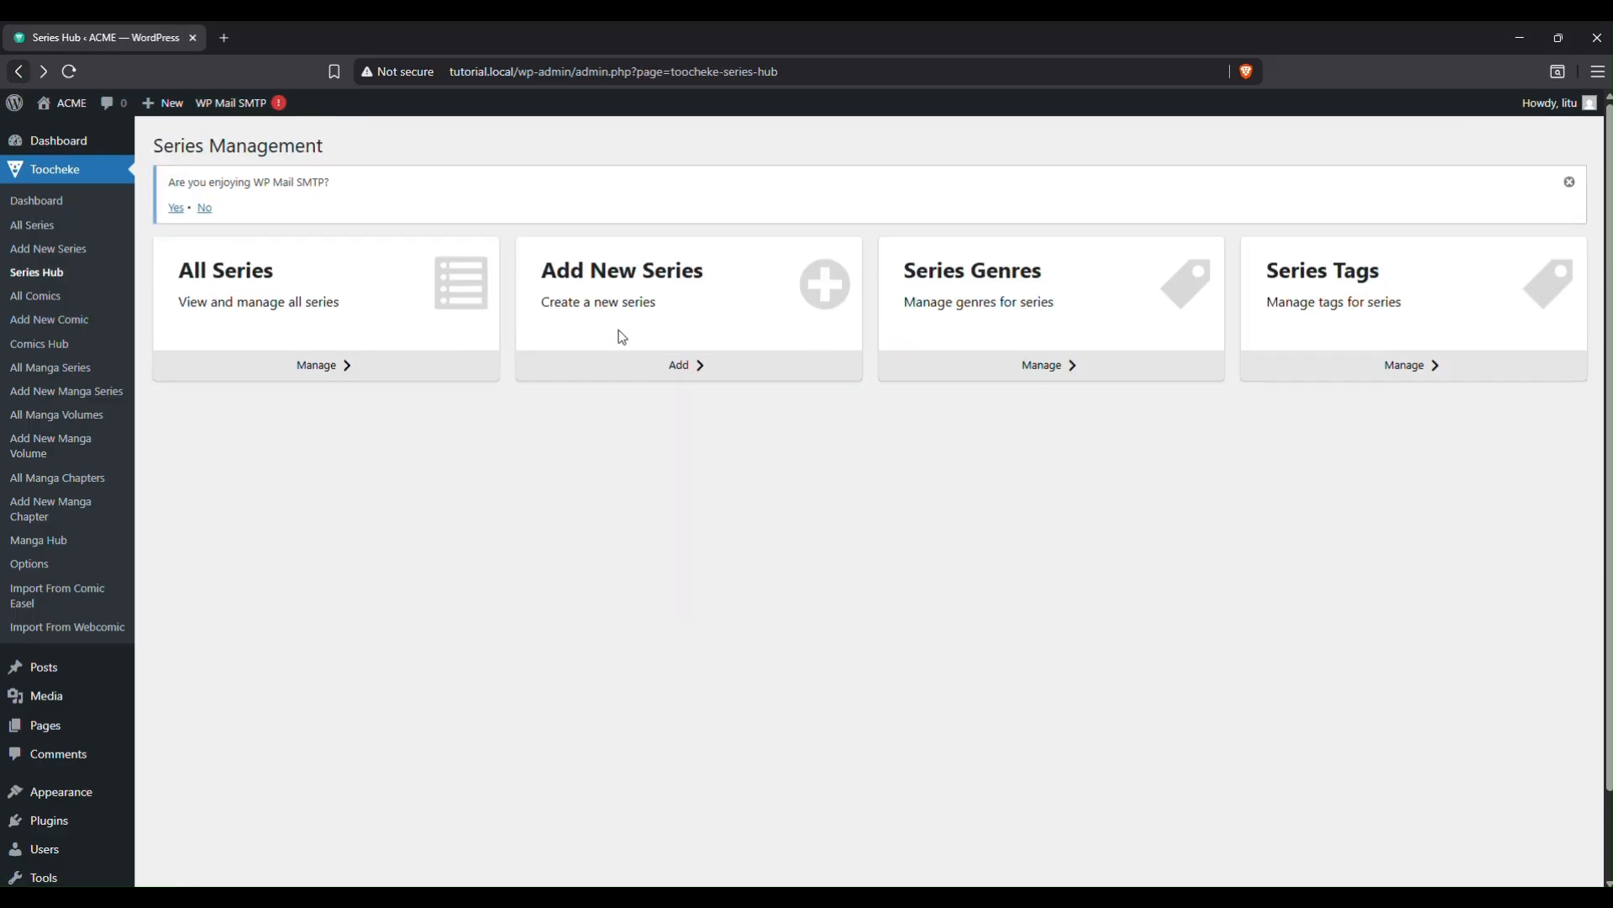
click(697, 366)
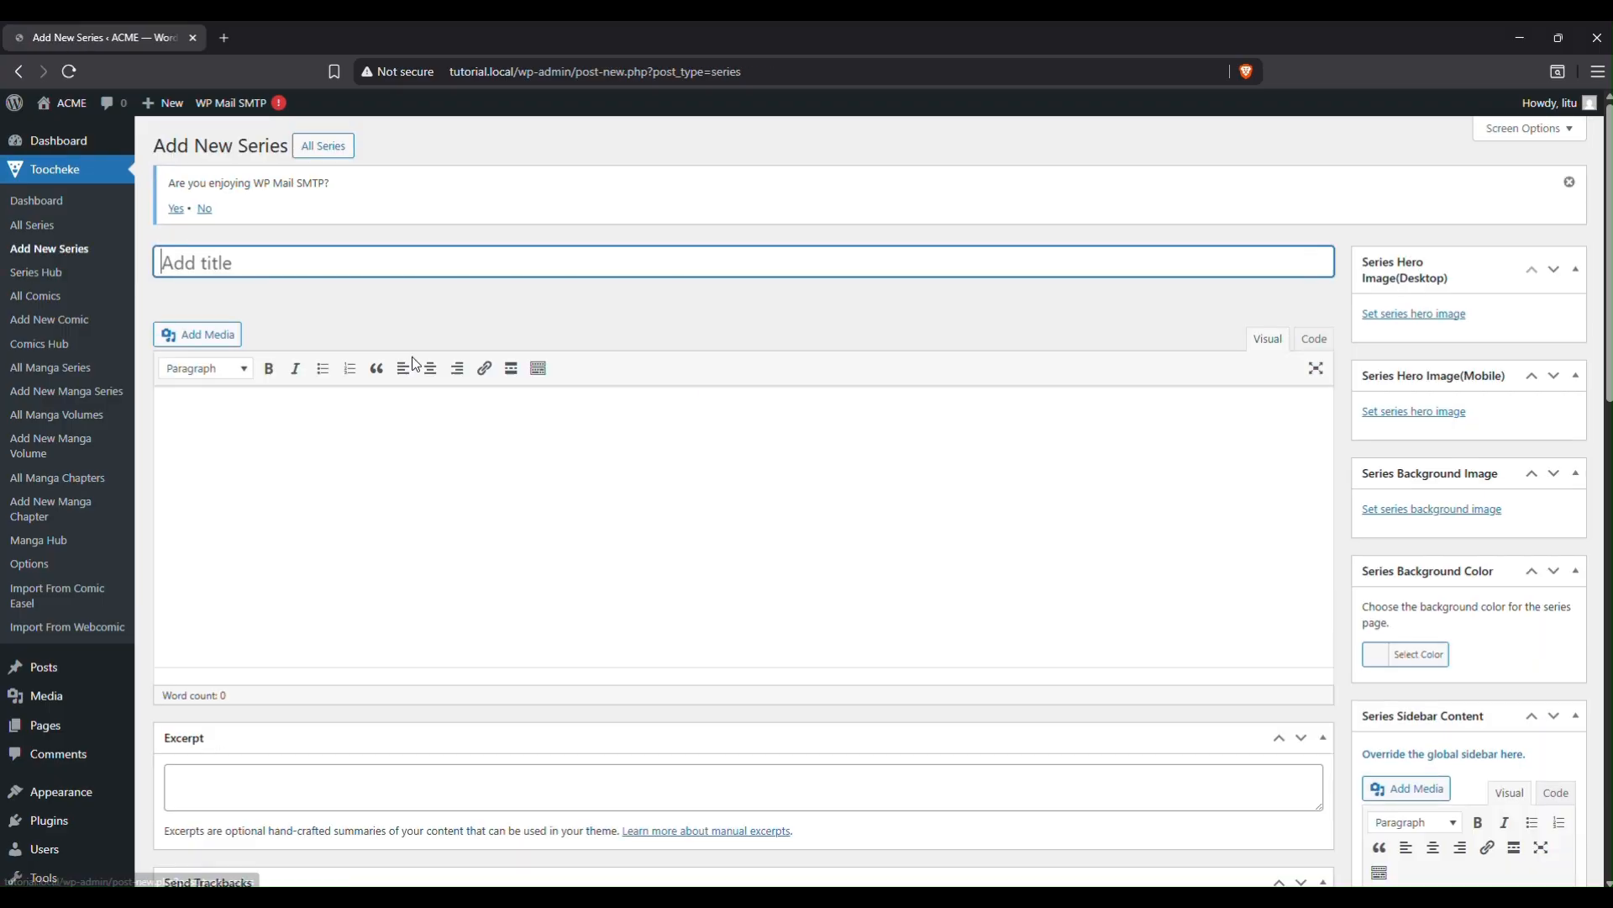
click(18, 73)
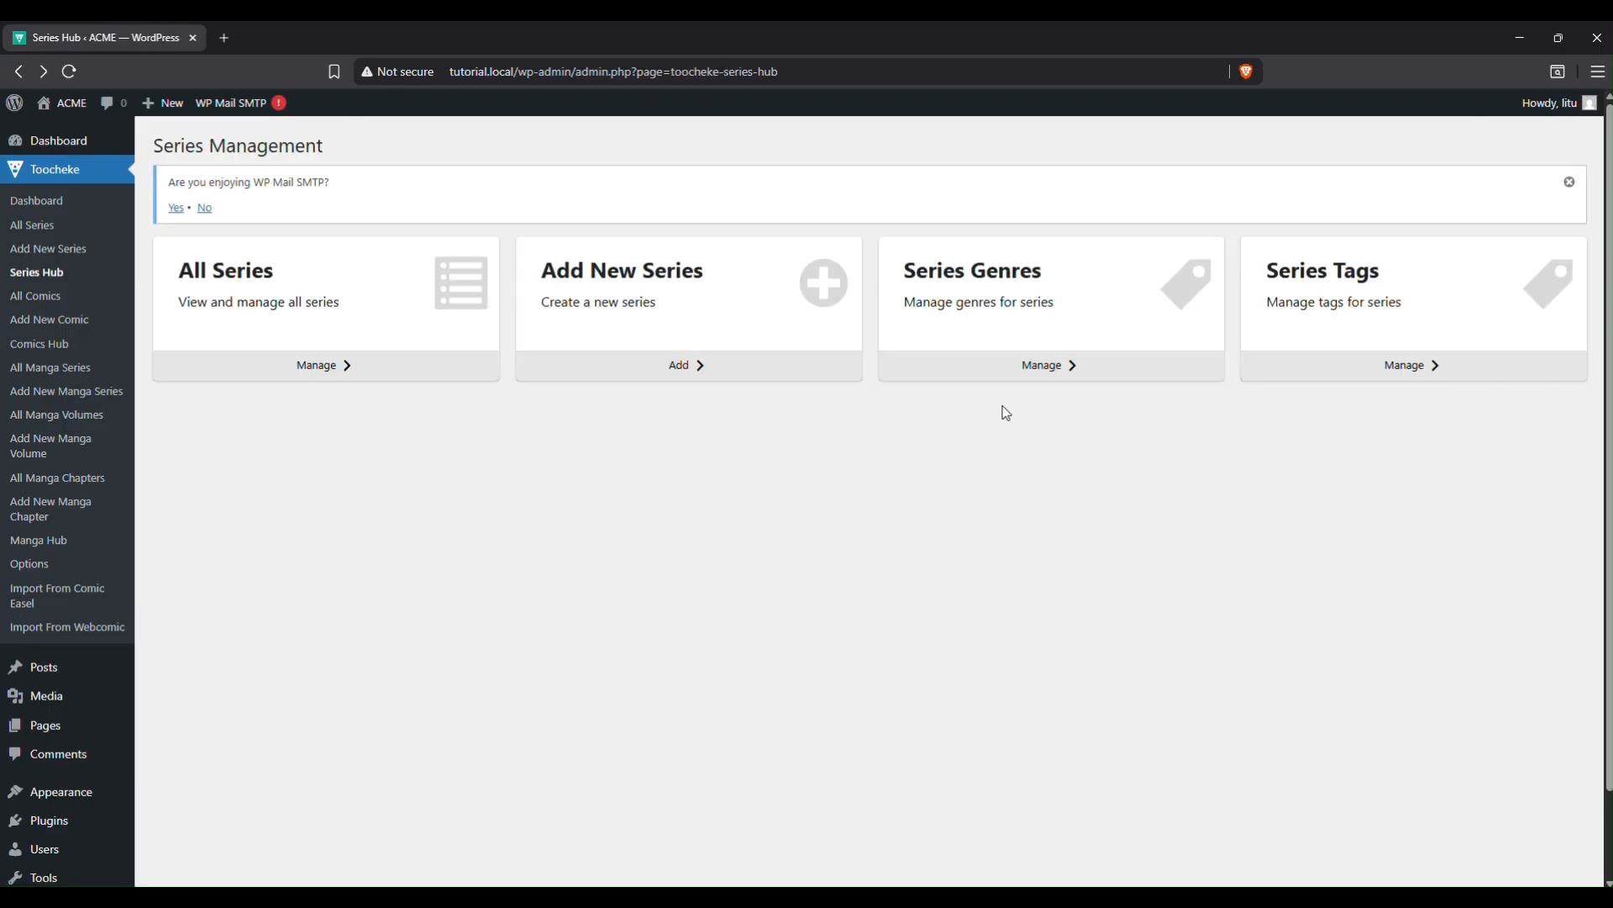
View the Series Genres and Series Tags pages, then move on to the comics pages.
click(1044, 368)
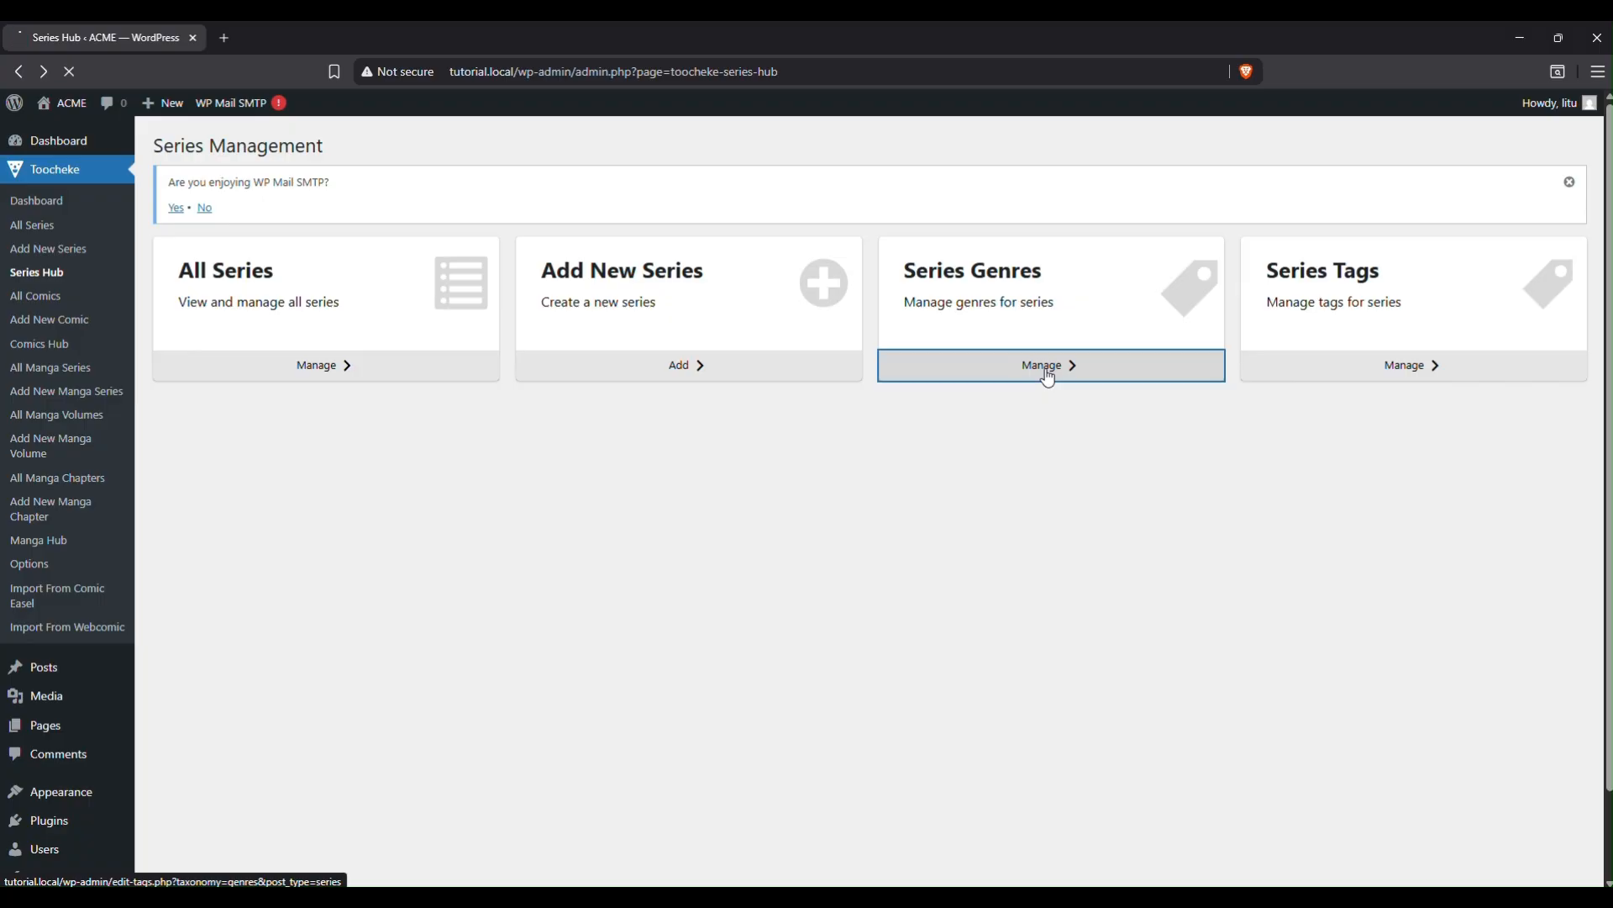
click(18, 72)
click(1420, 378)
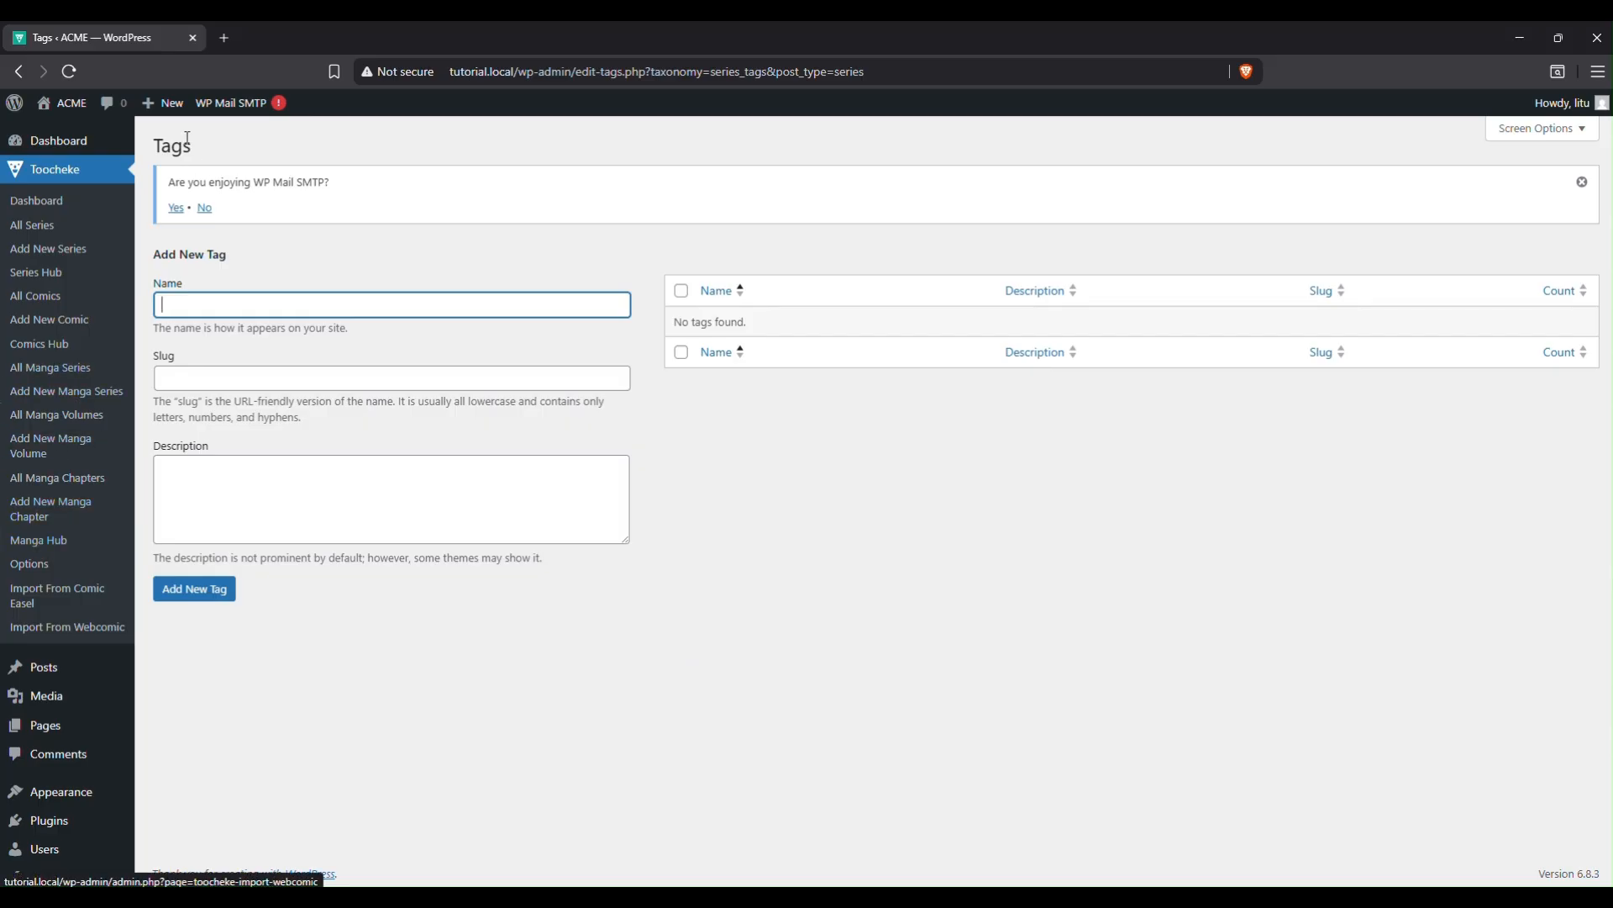
click(31, 301)
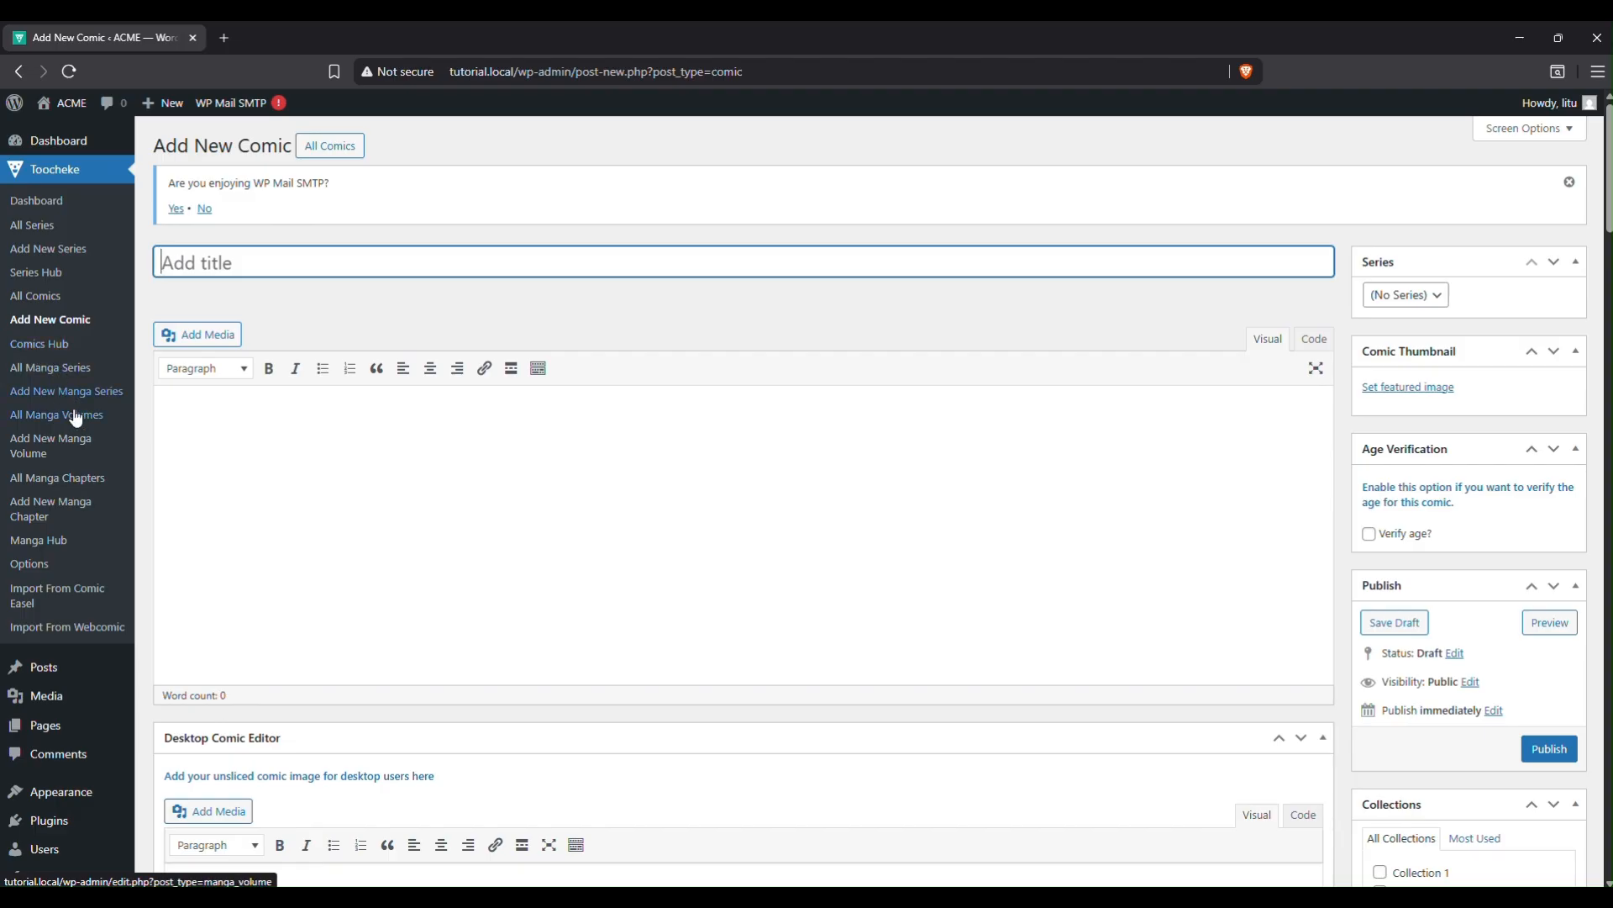
From the Comics Hub, view All Comics, the Add New Comic editor and Collections.
click(36, 351)
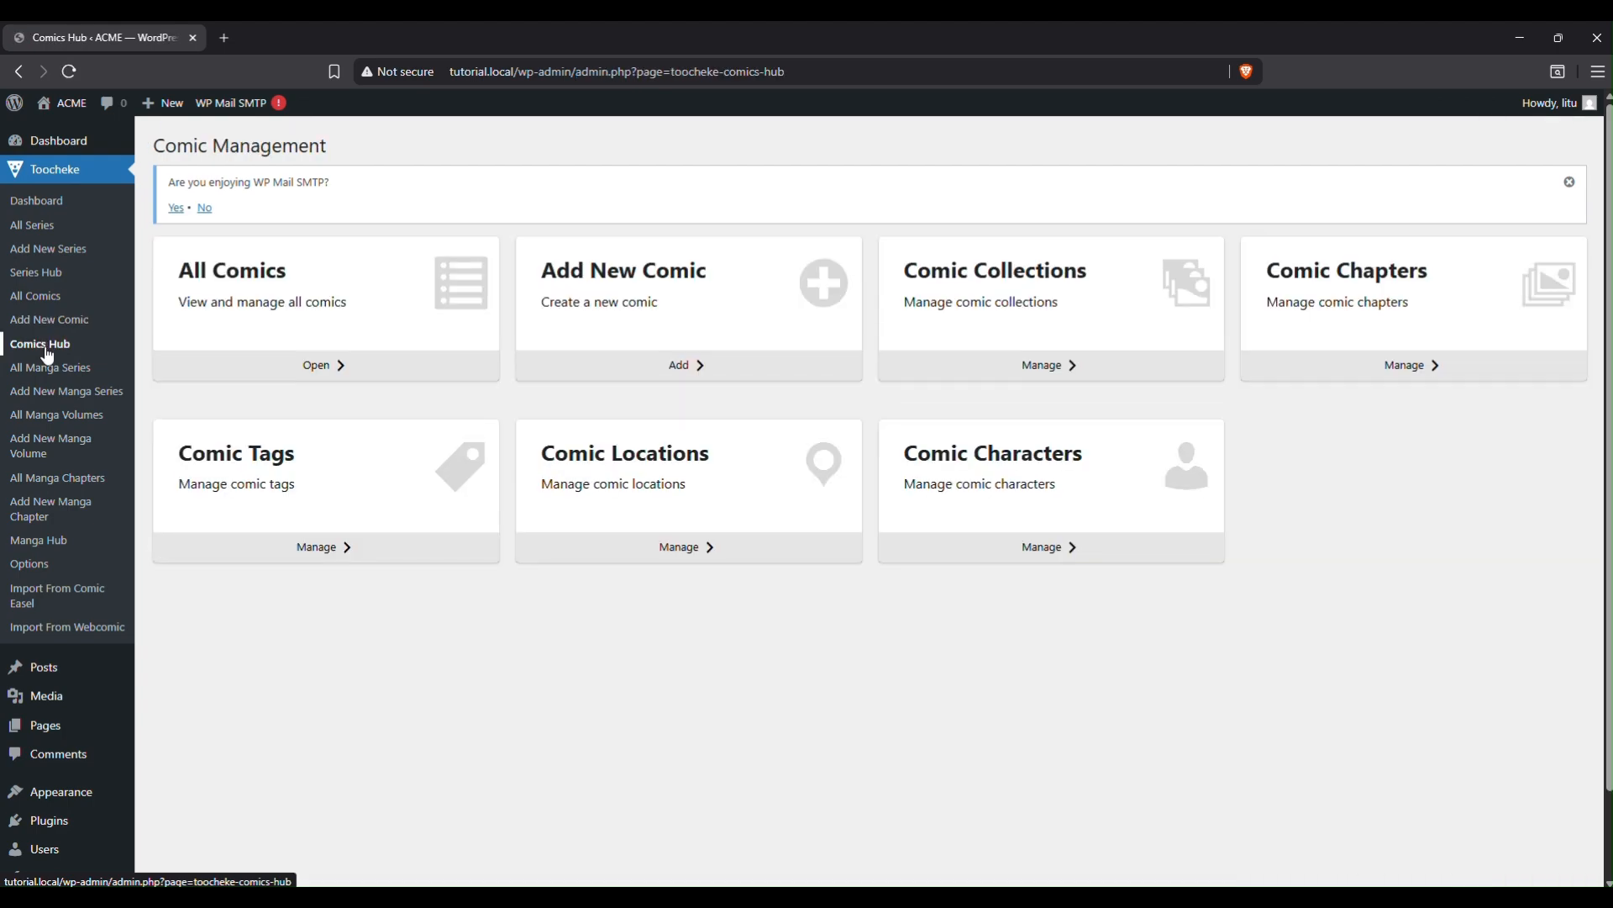
click(340, 366)
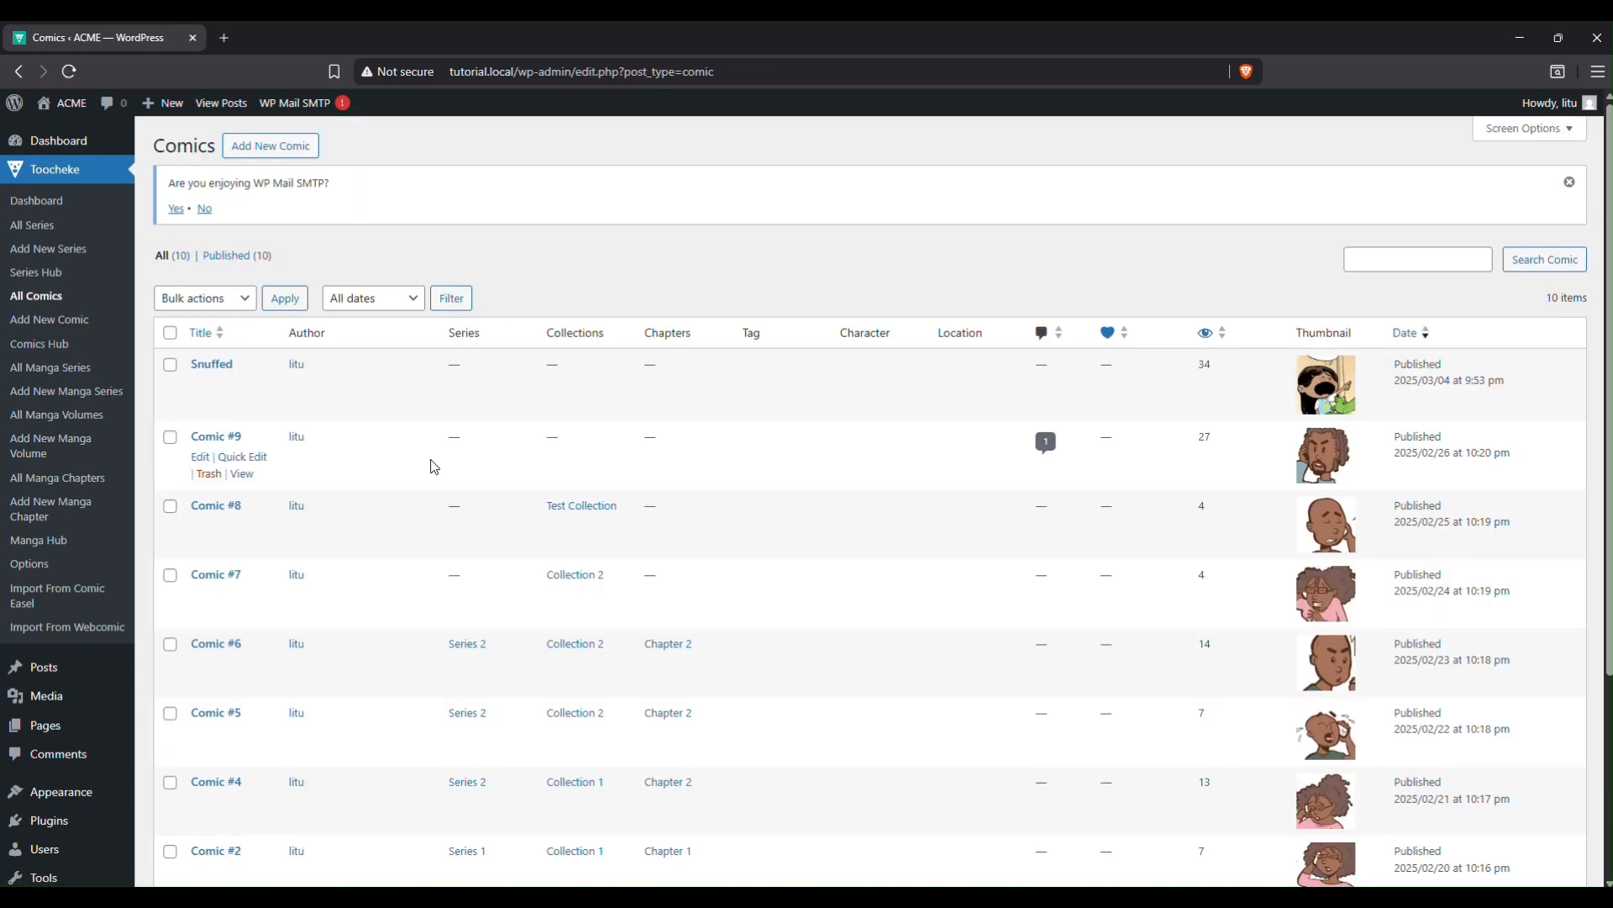
click(19, 71)
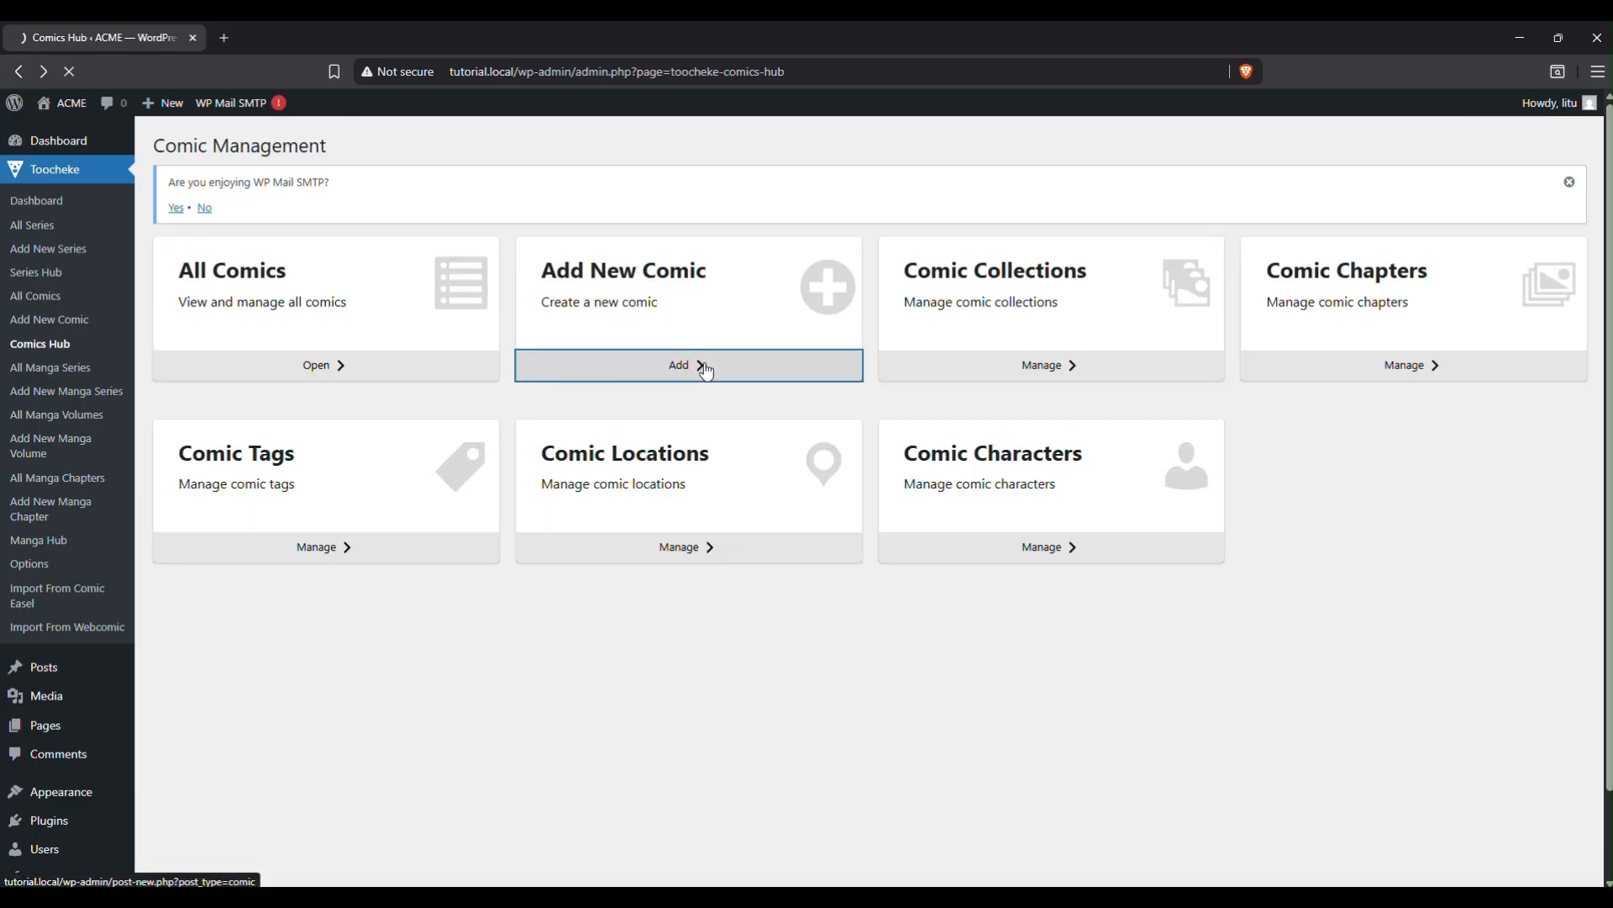
click(702, 364)
click(13, 75)
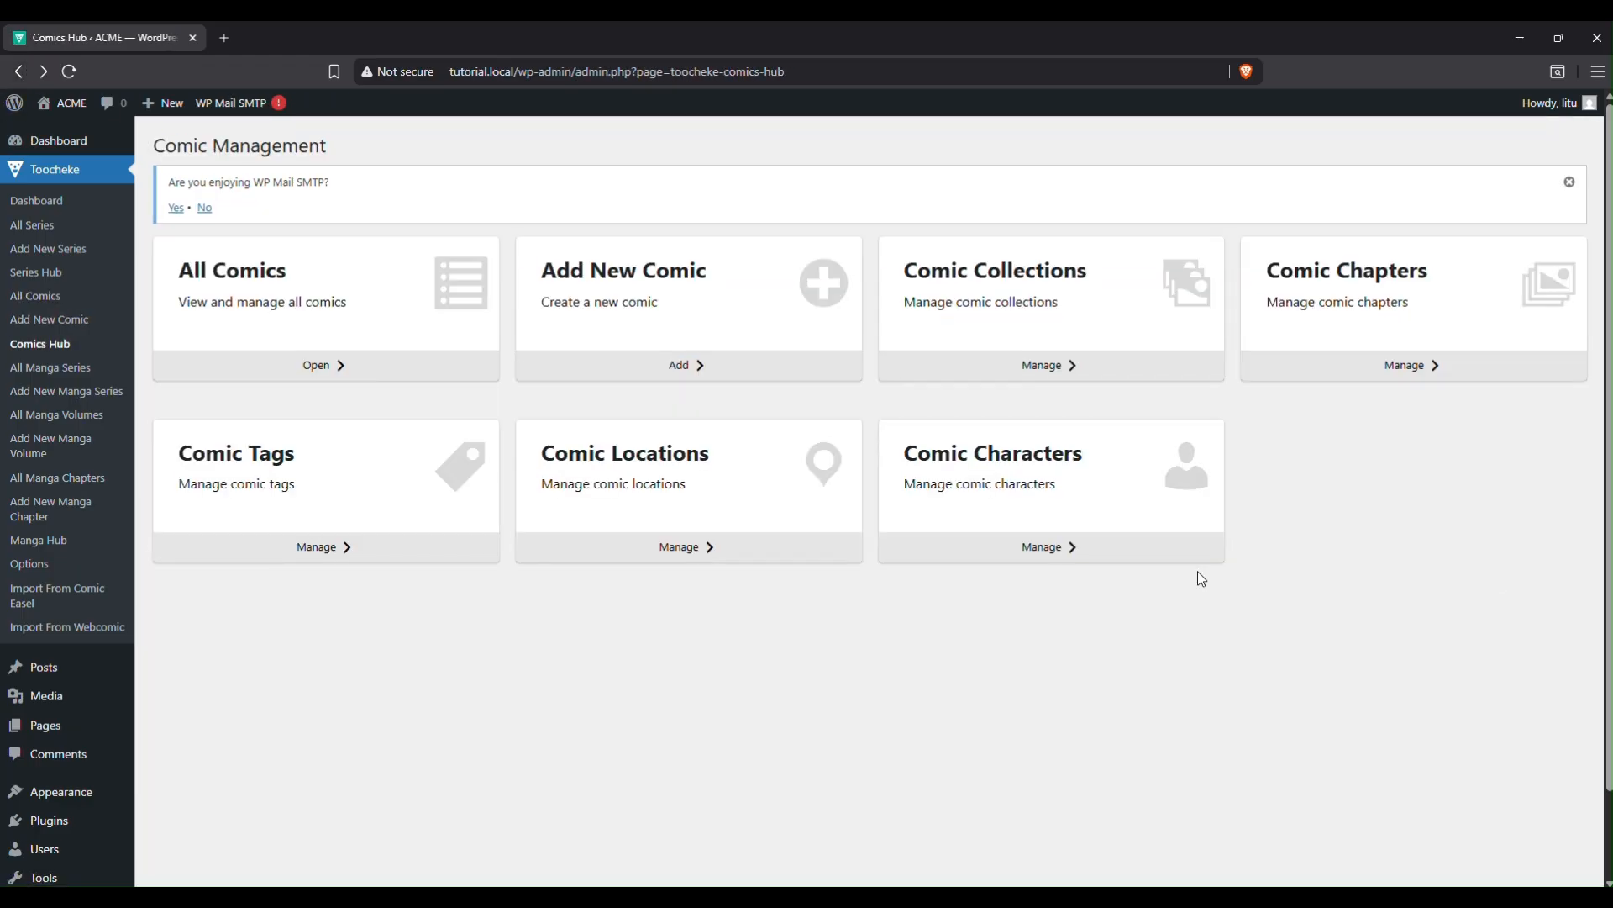
click(1066, 367)
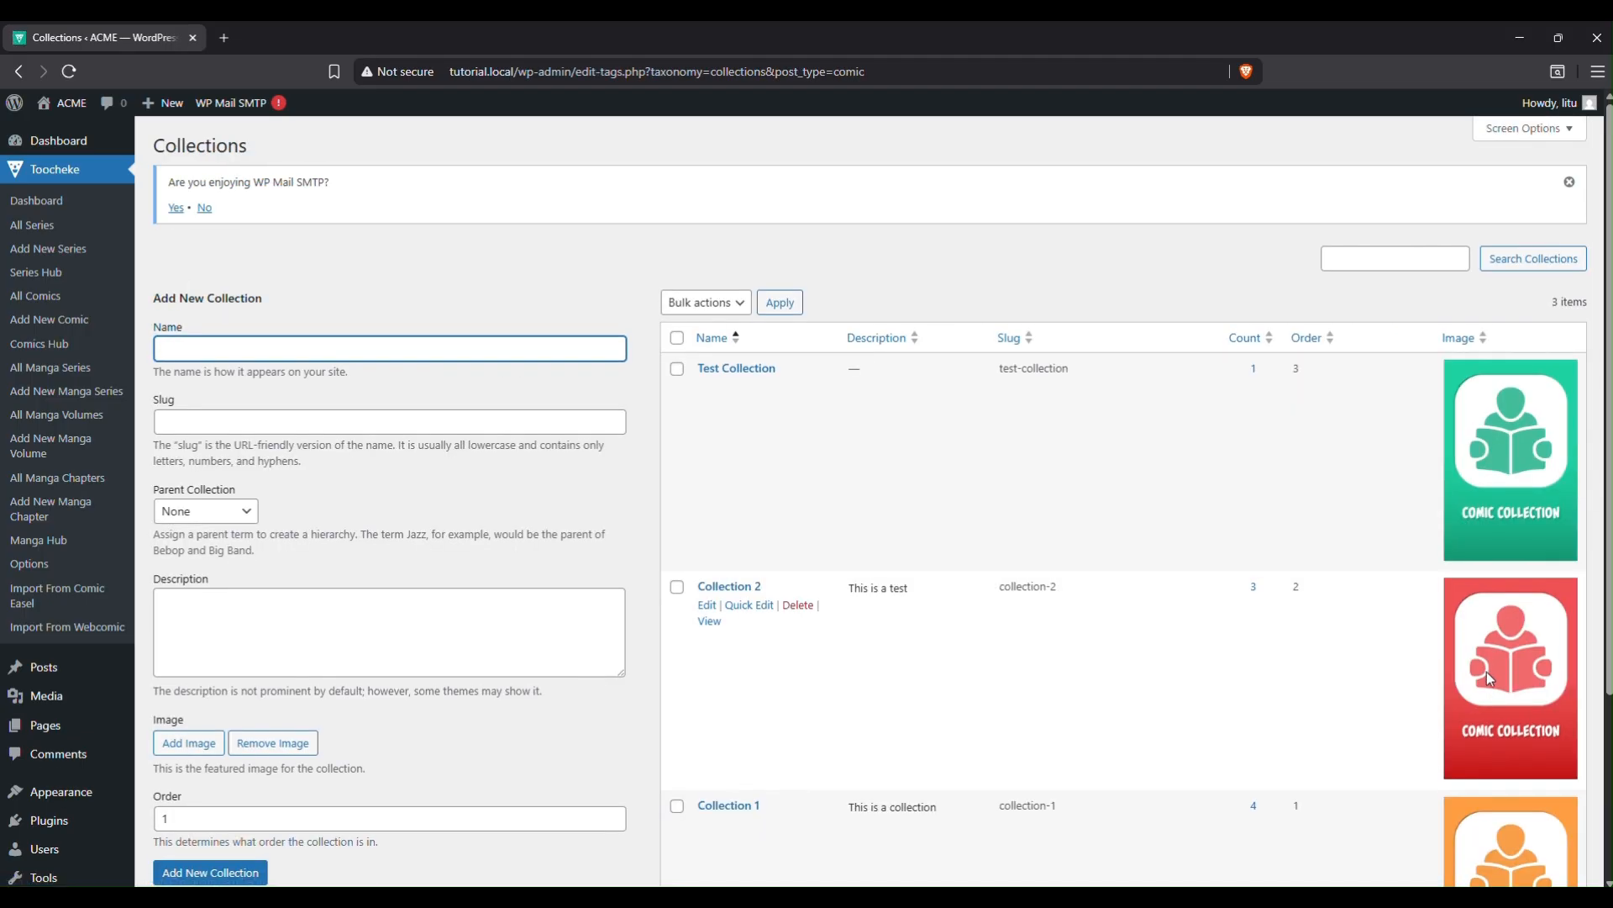
click(19, 72)
View the comic Chapters, Tags and Locations pages, ending on Characters listing Mary and Tom.
click(1424, 375)
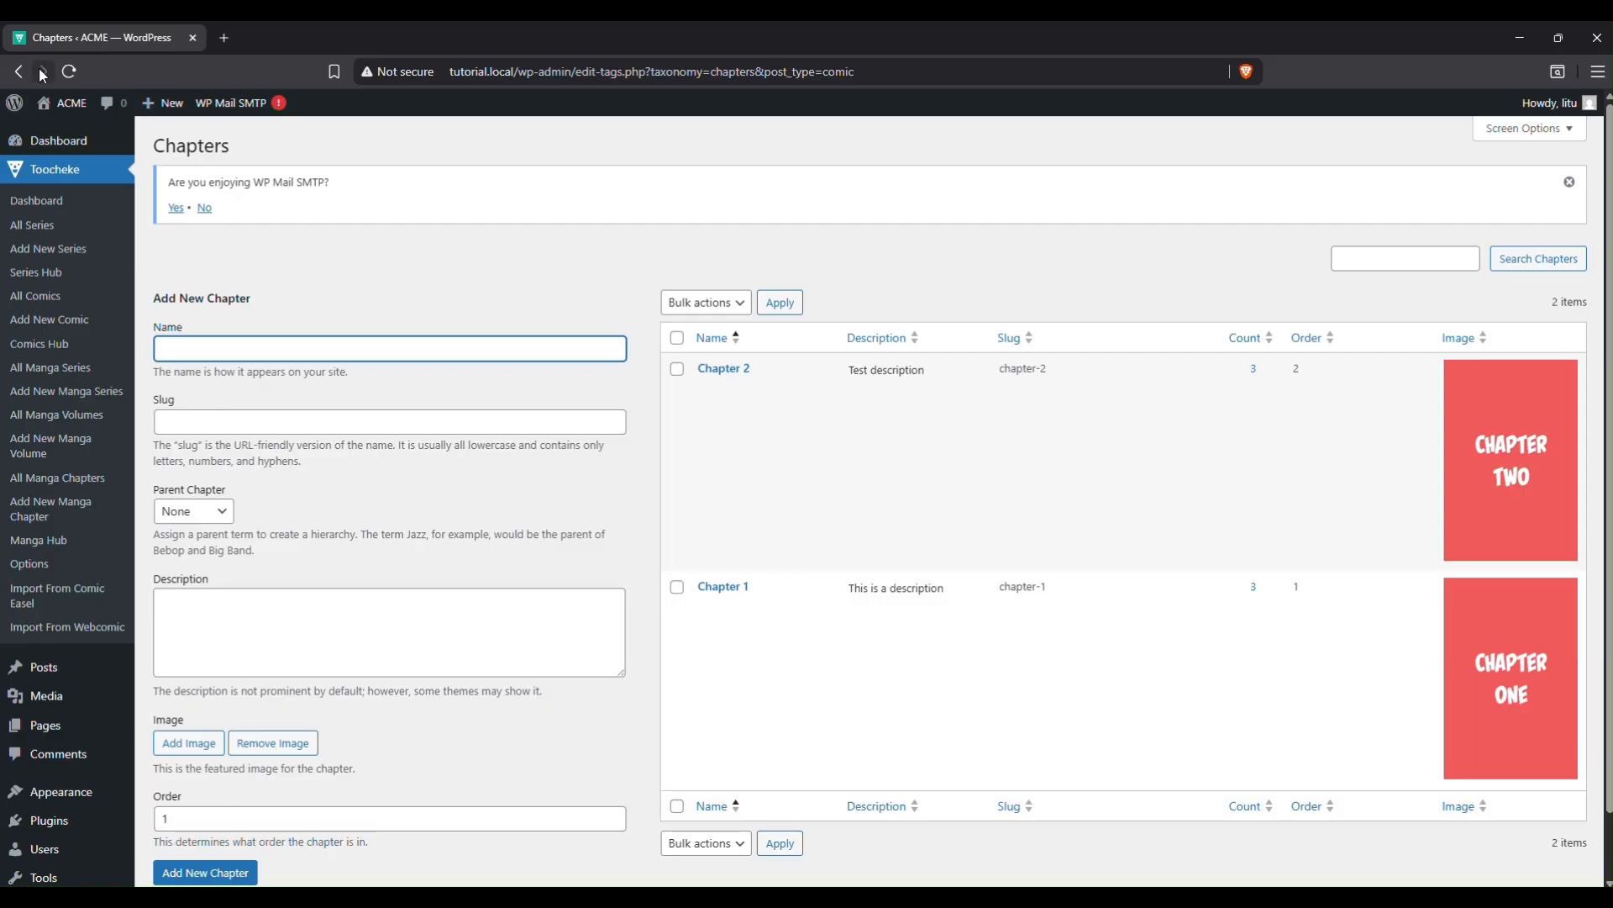
click(17, 72)
click(359, 547)
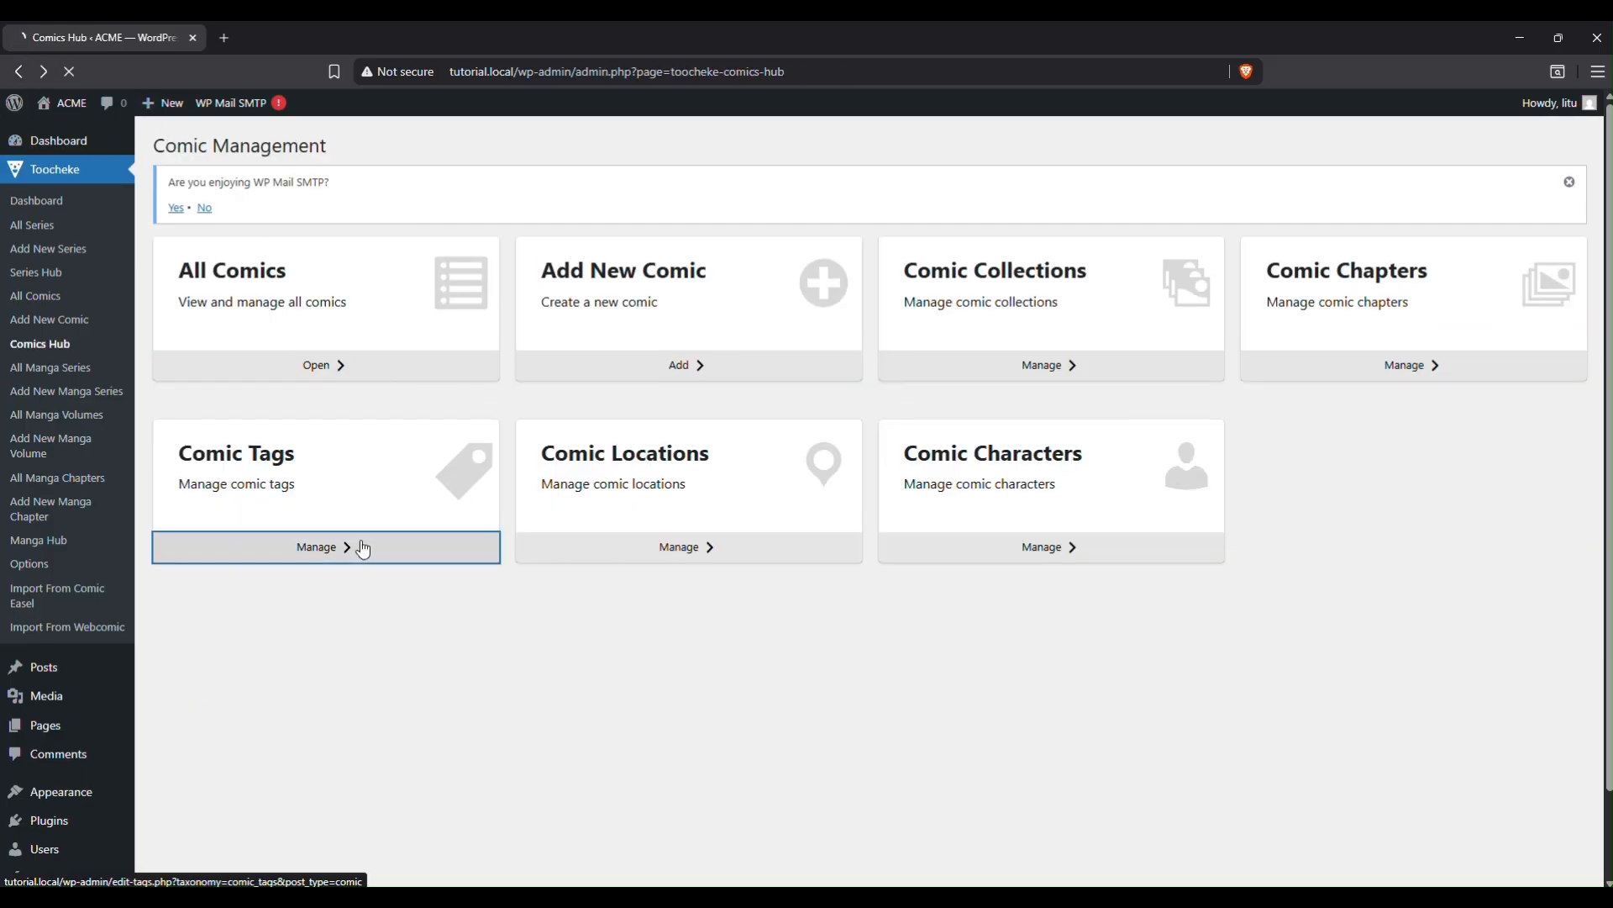
click(24, 75)
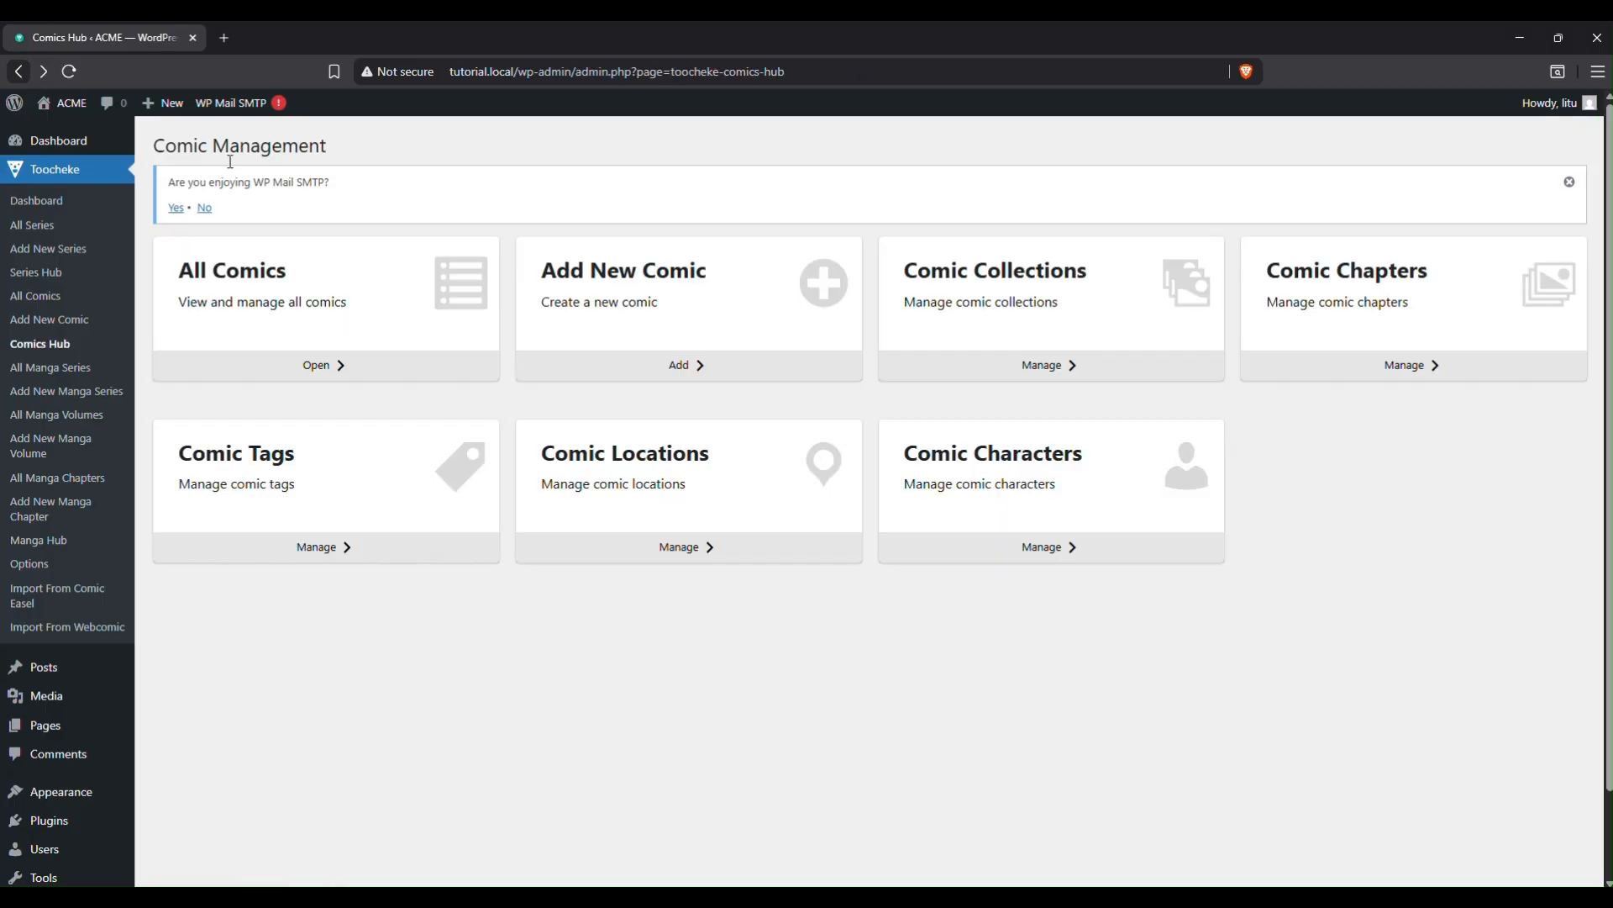
click(708, 550)
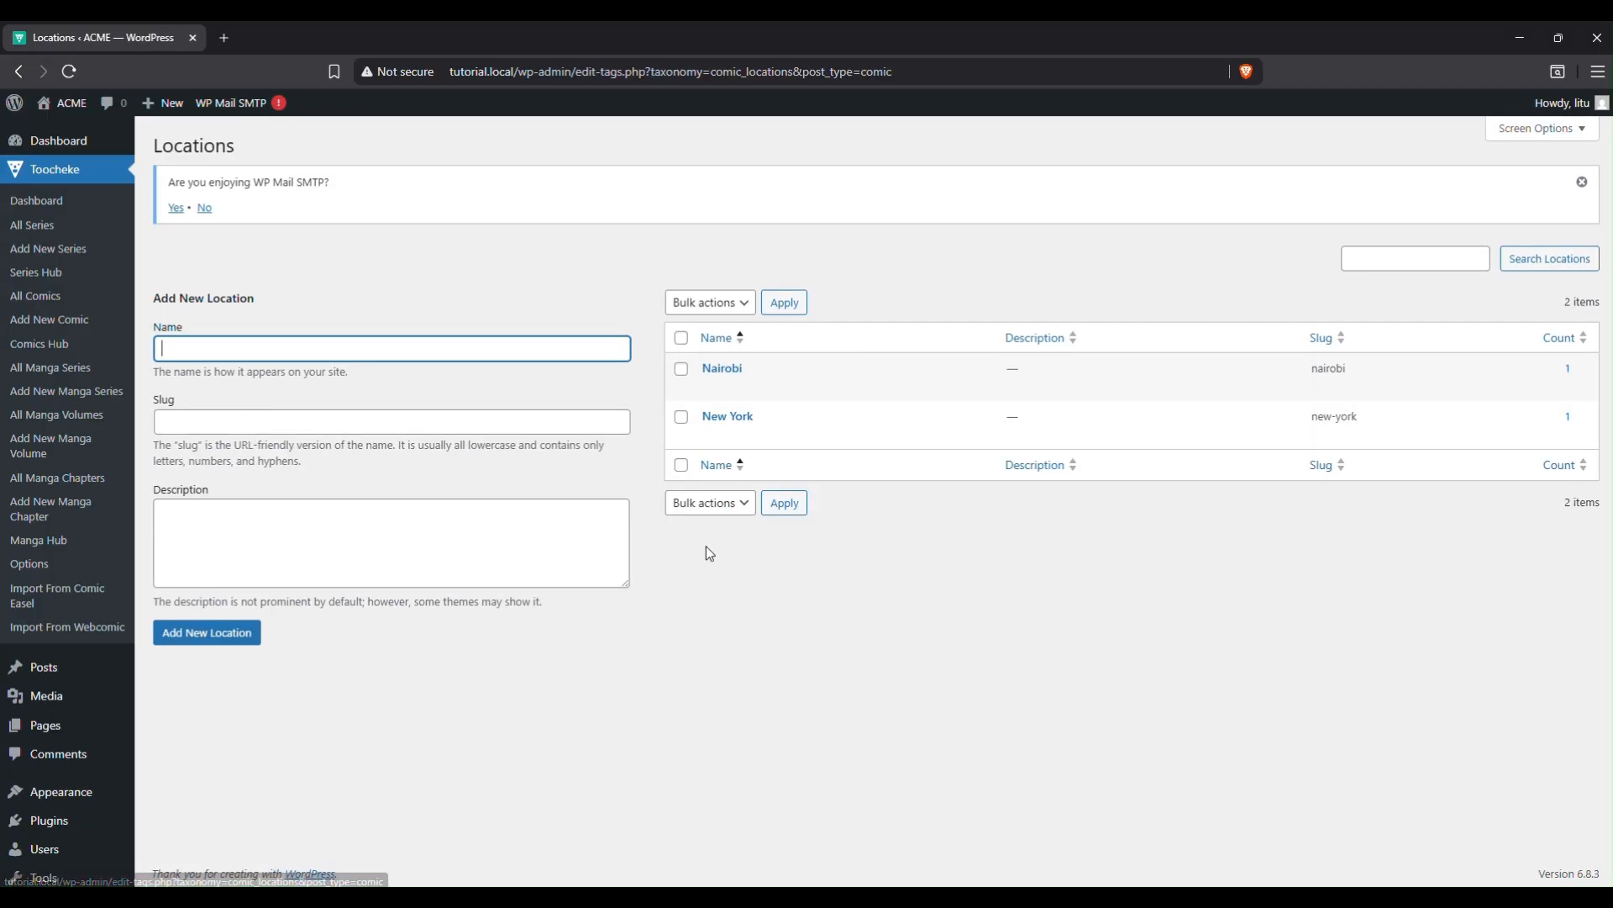
click(20, 74)
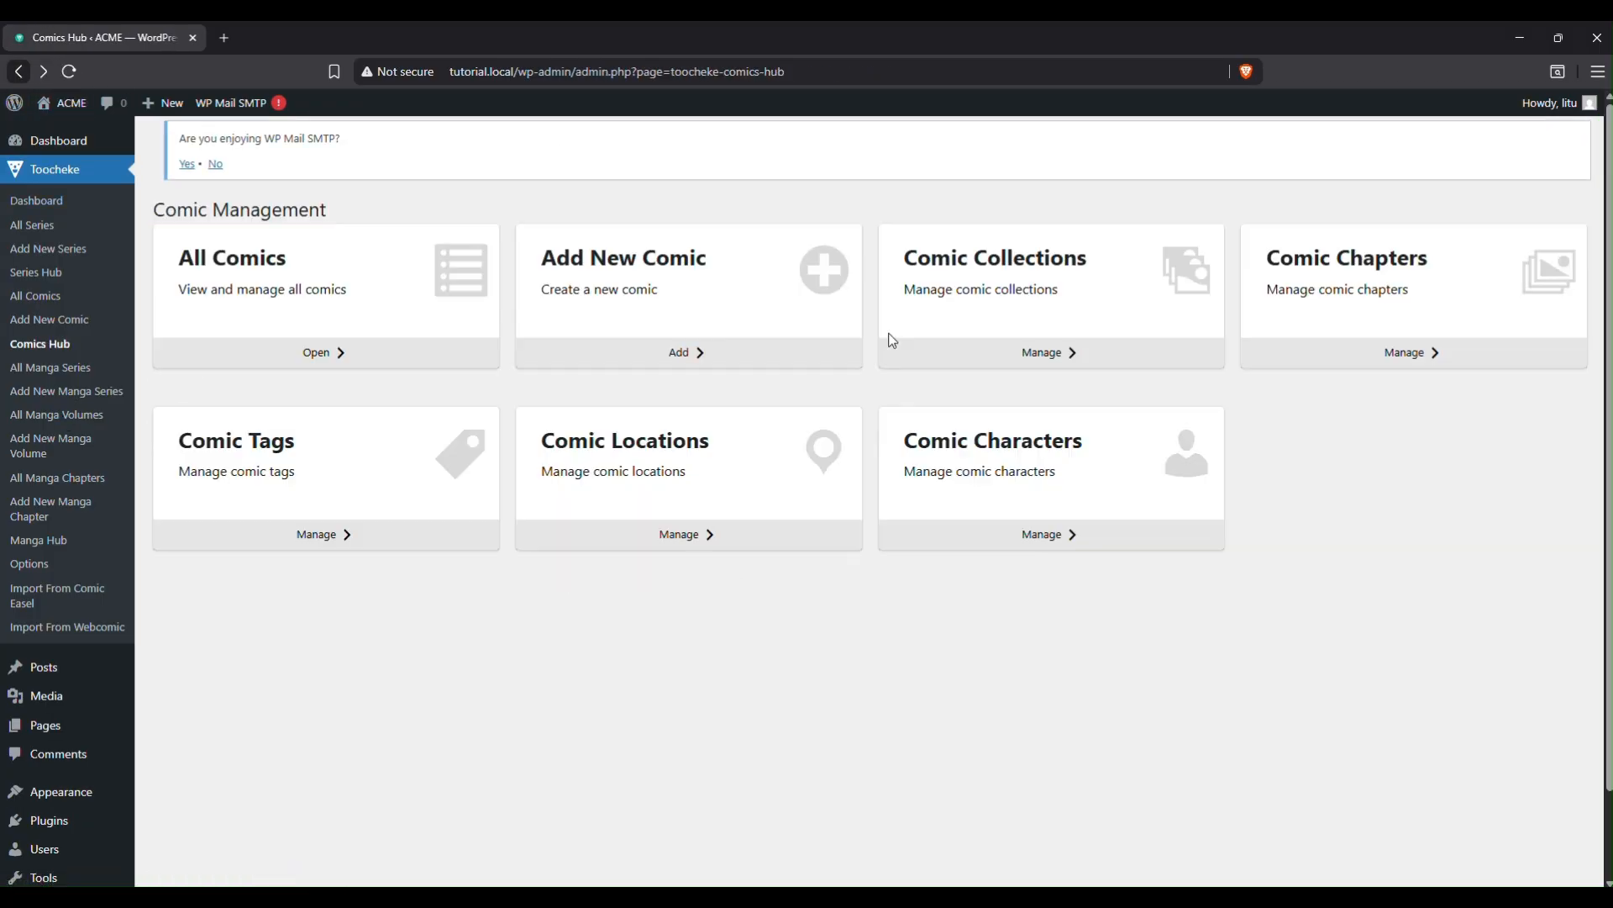
click(1047, 548)
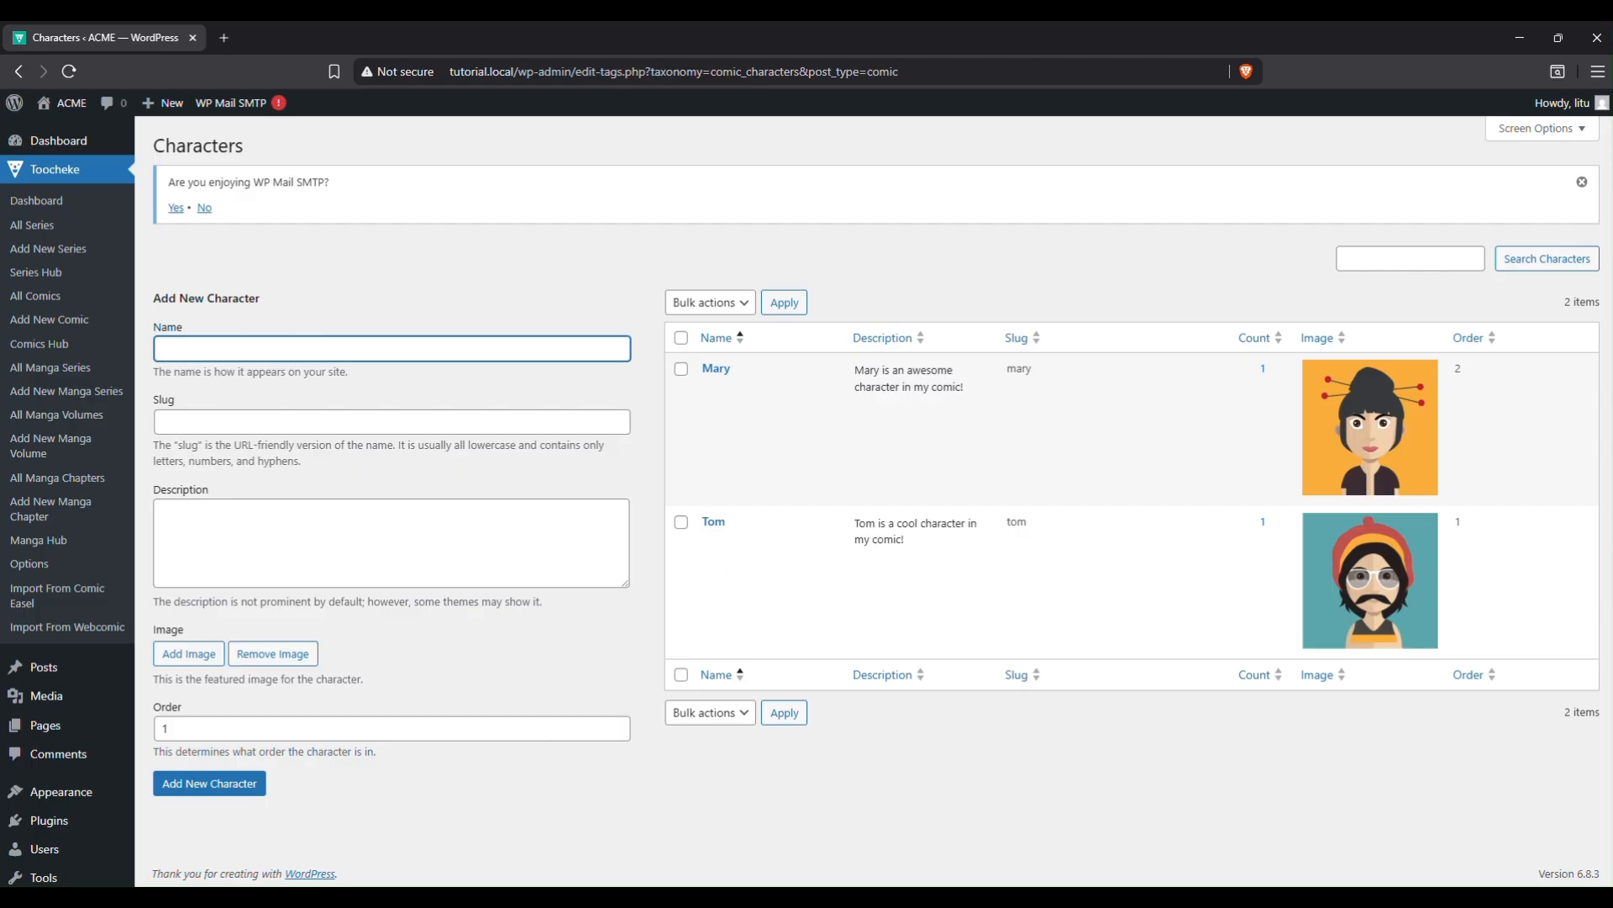
mouse_move(884, 900)
click(889, 864)
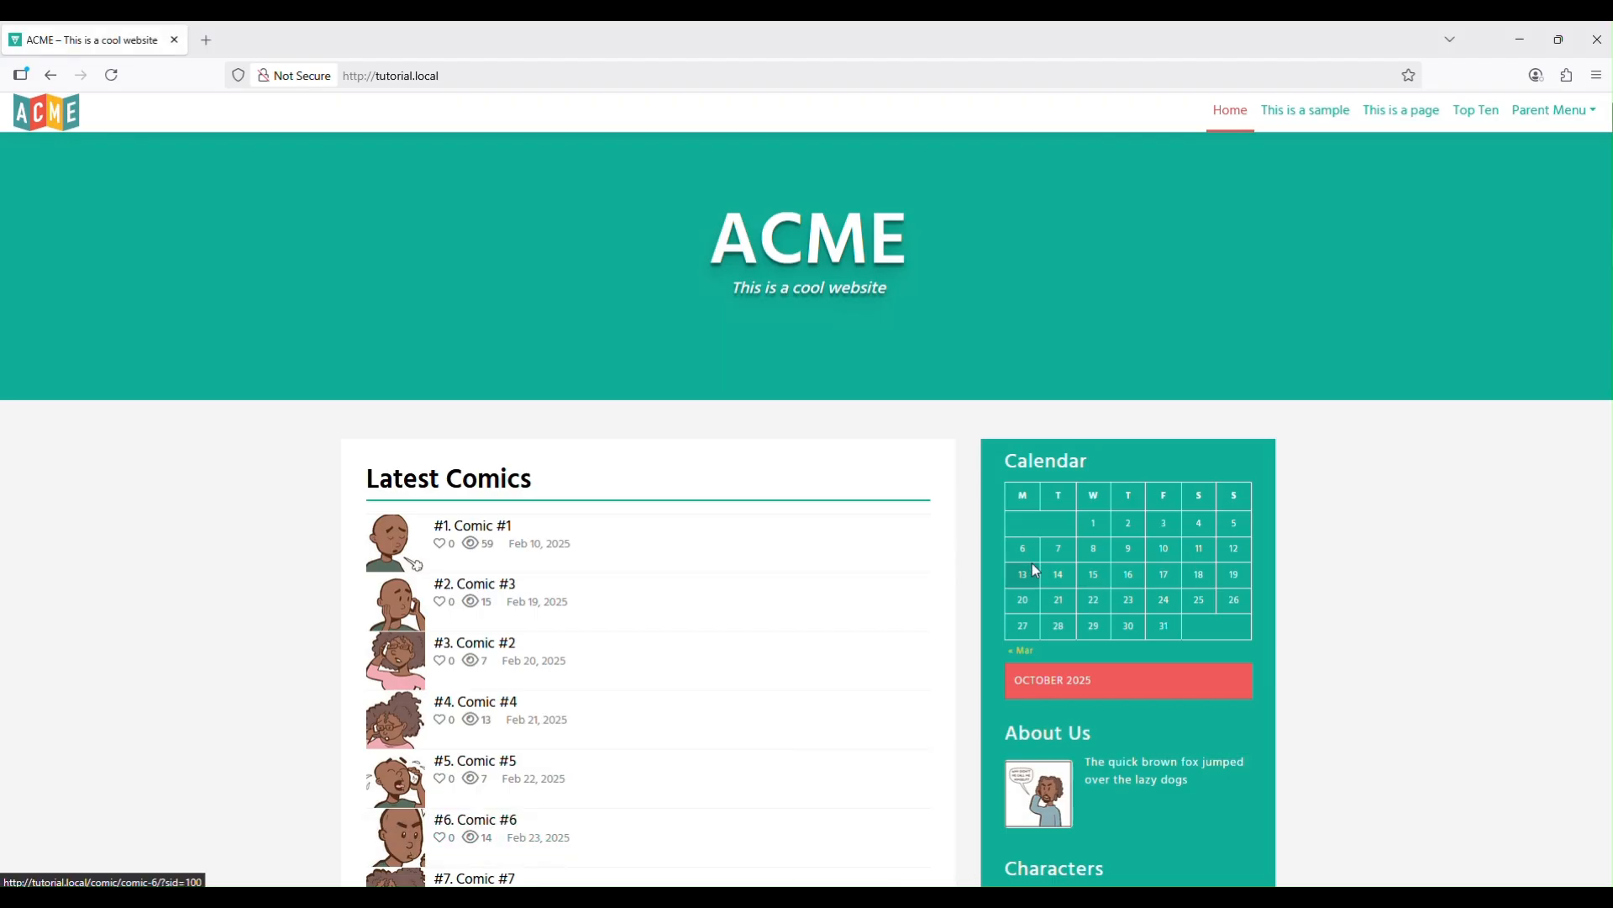
scroll(1034, 580, down, 8)
scroll(1024, 586, up, 8)
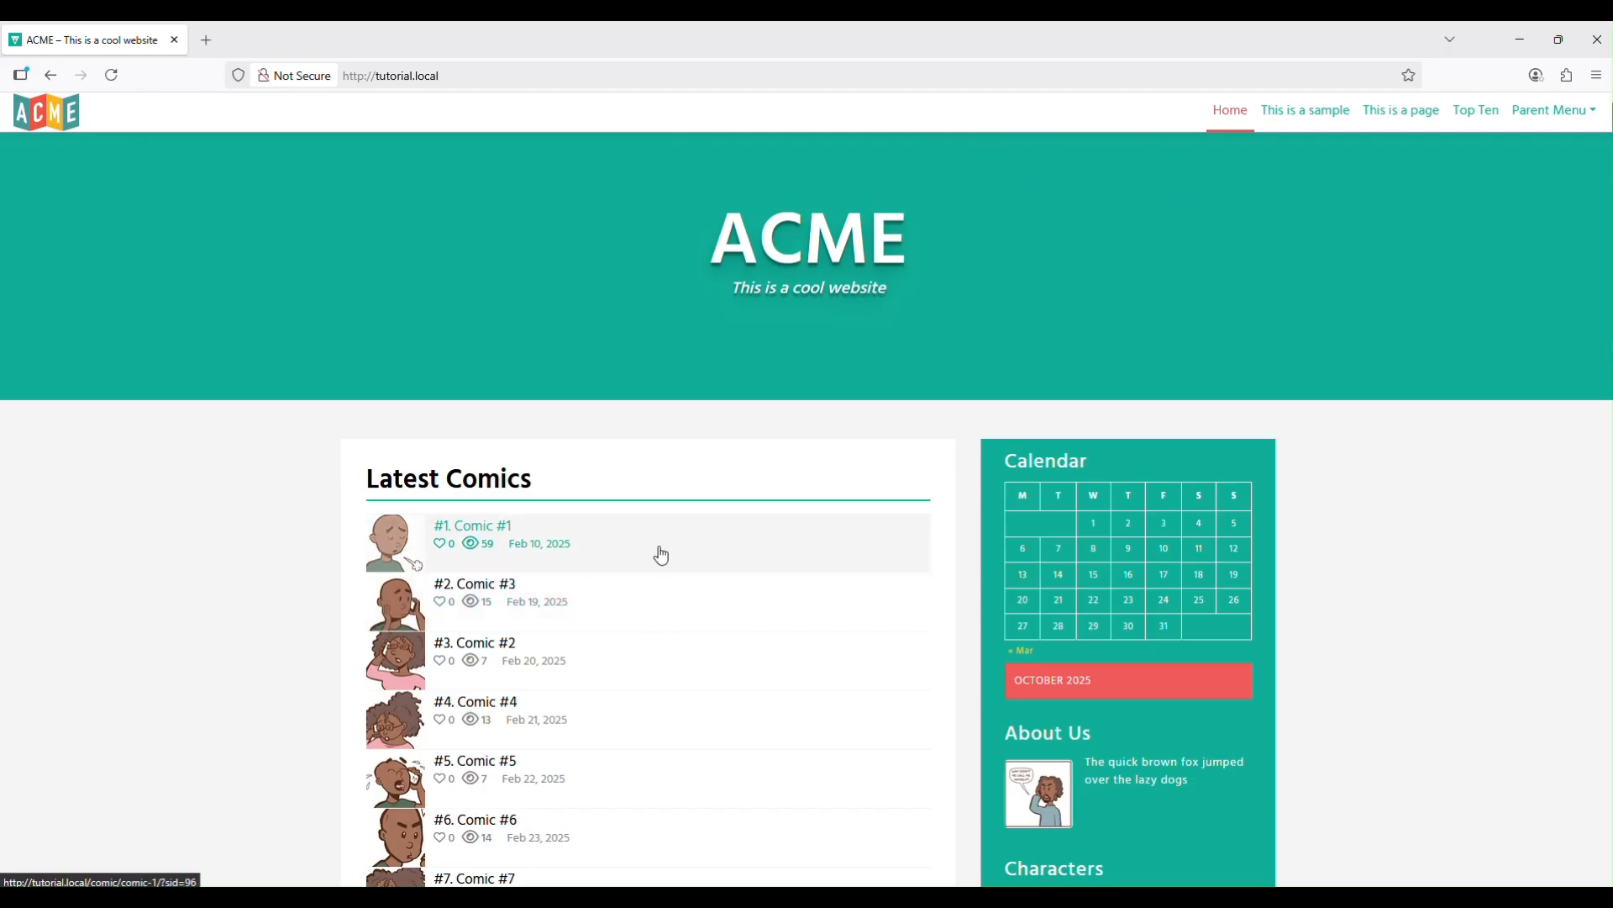
scroll(661, 552, down, 8)
scroll(623, 540, up, 8)
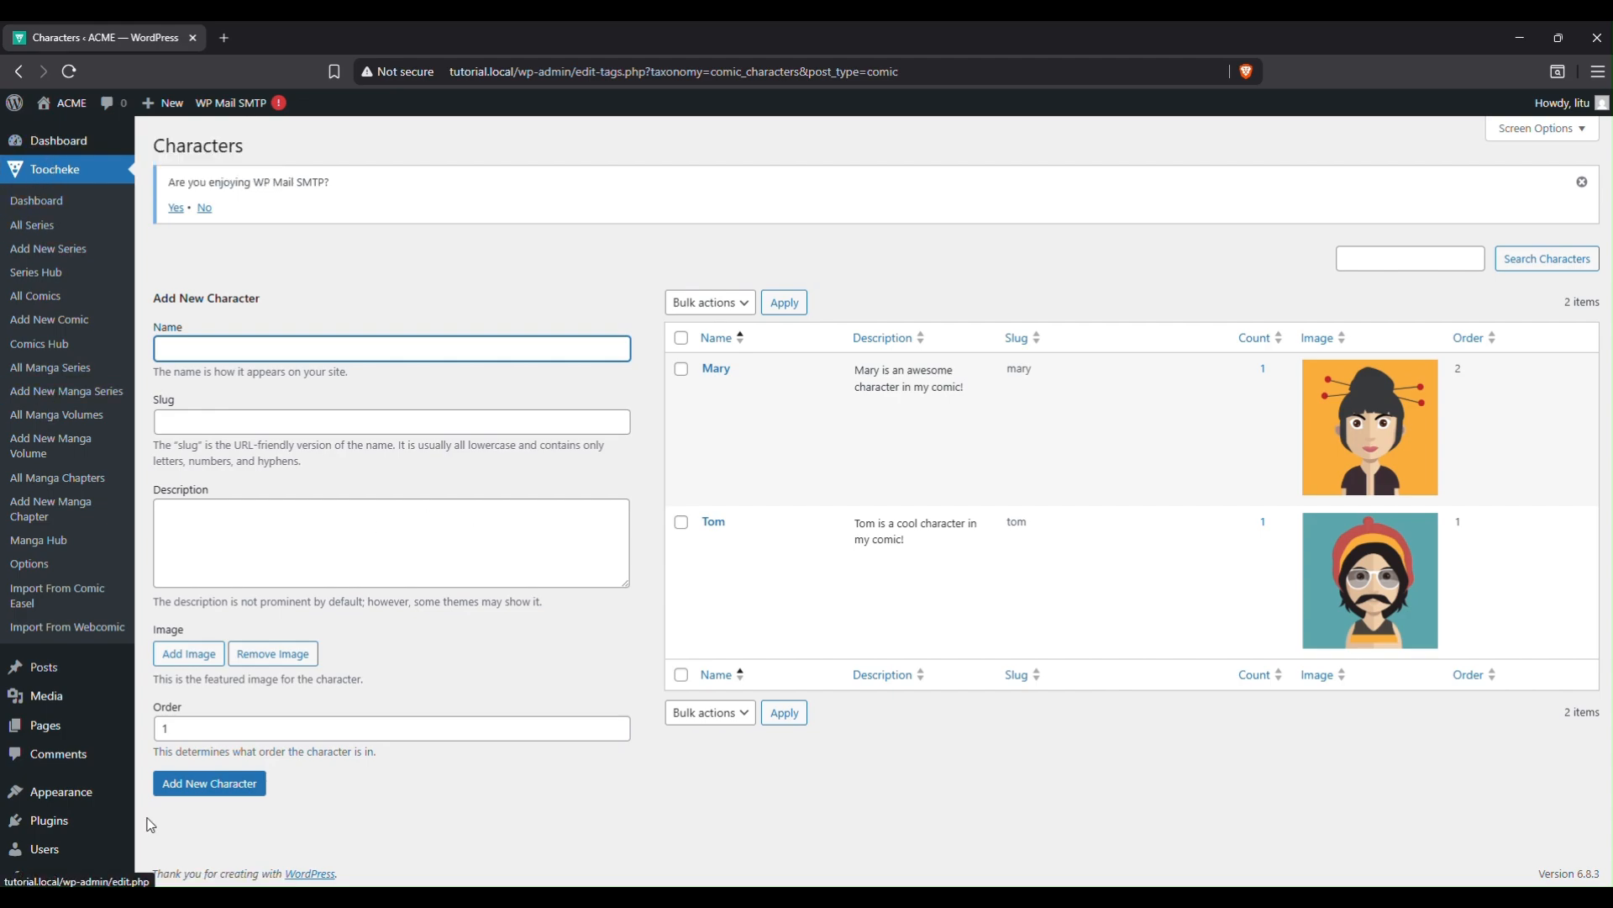
In the Customizer's Home Page Layout, choose the hero-and-manga layout and publish it.
mouse_move(84, 798)
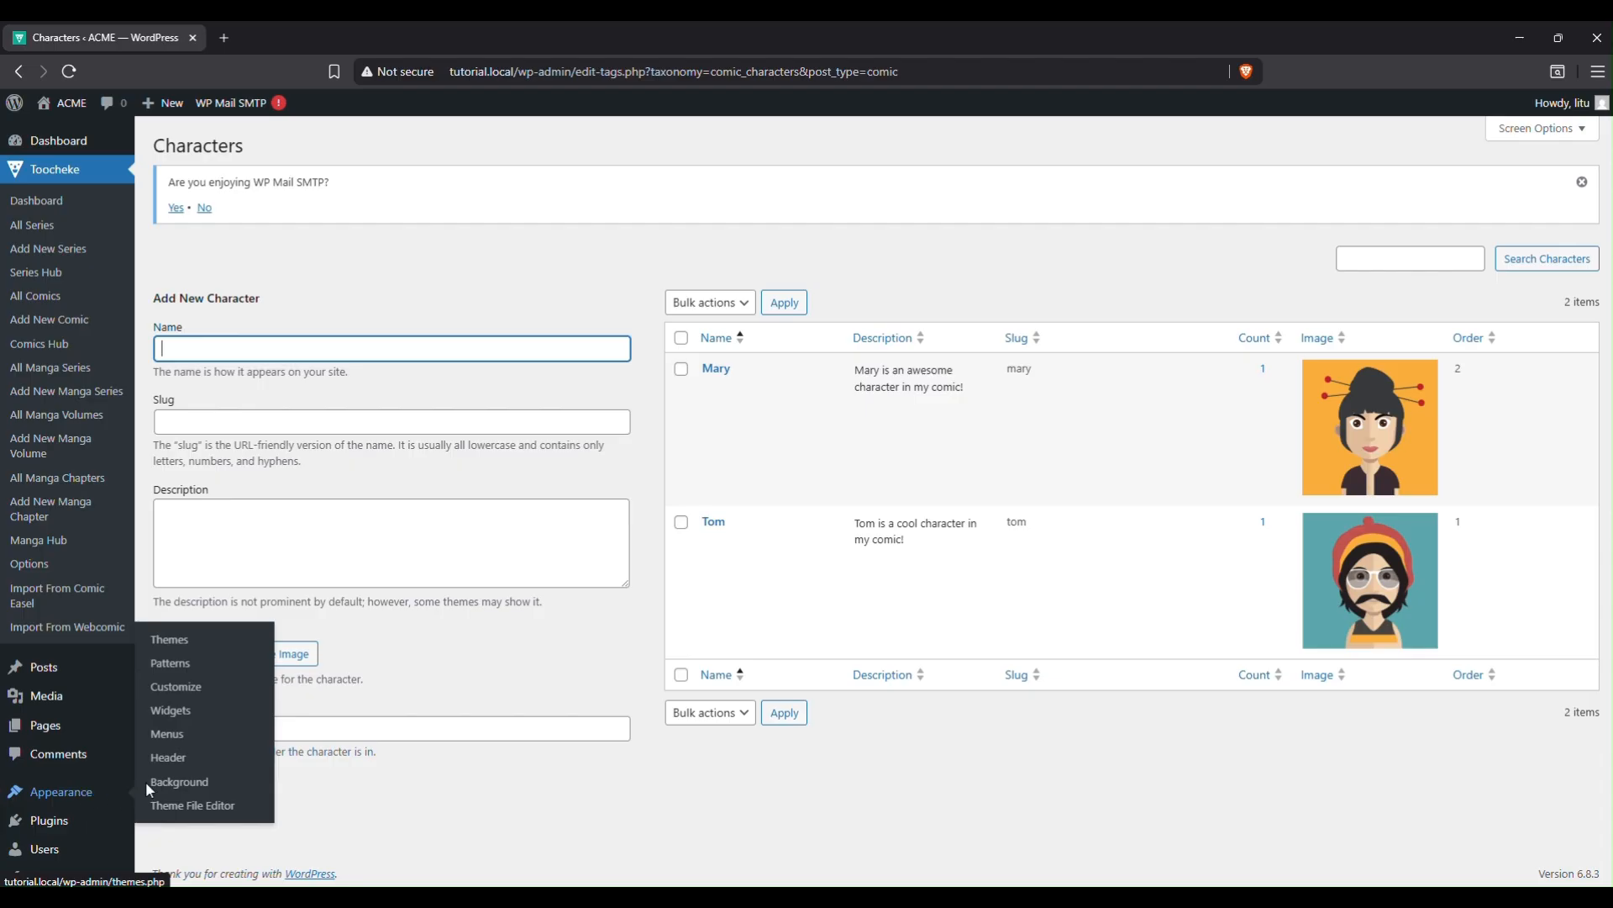
click(194, 689)
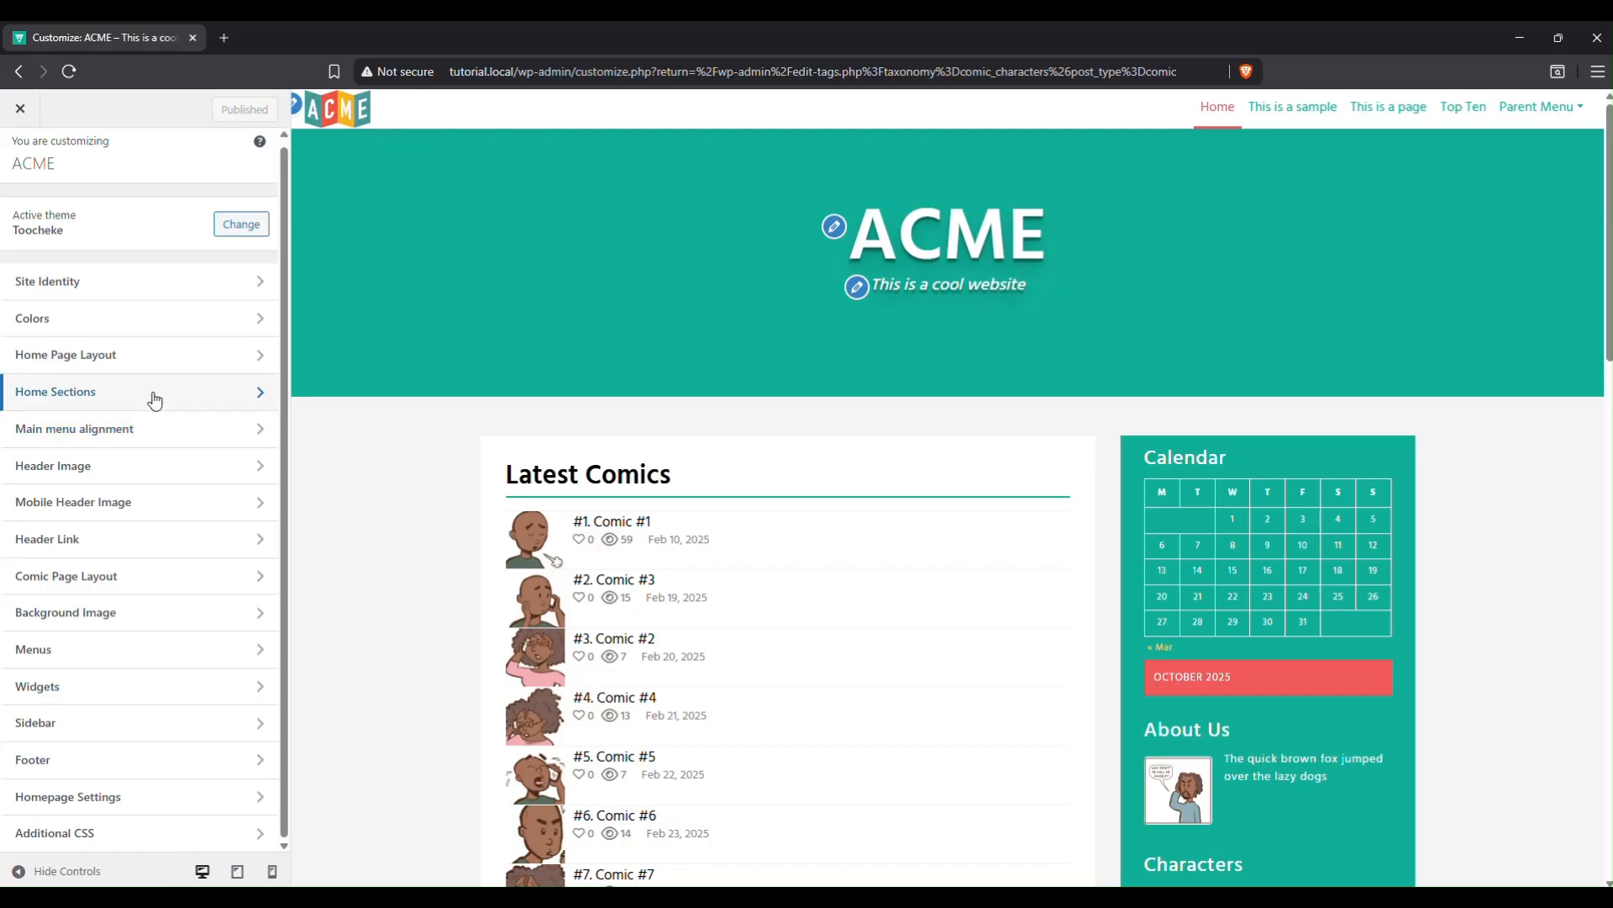
click(161, 358)
scroll(134, 538, down, 2)
scroll(90, 336, up, 2)
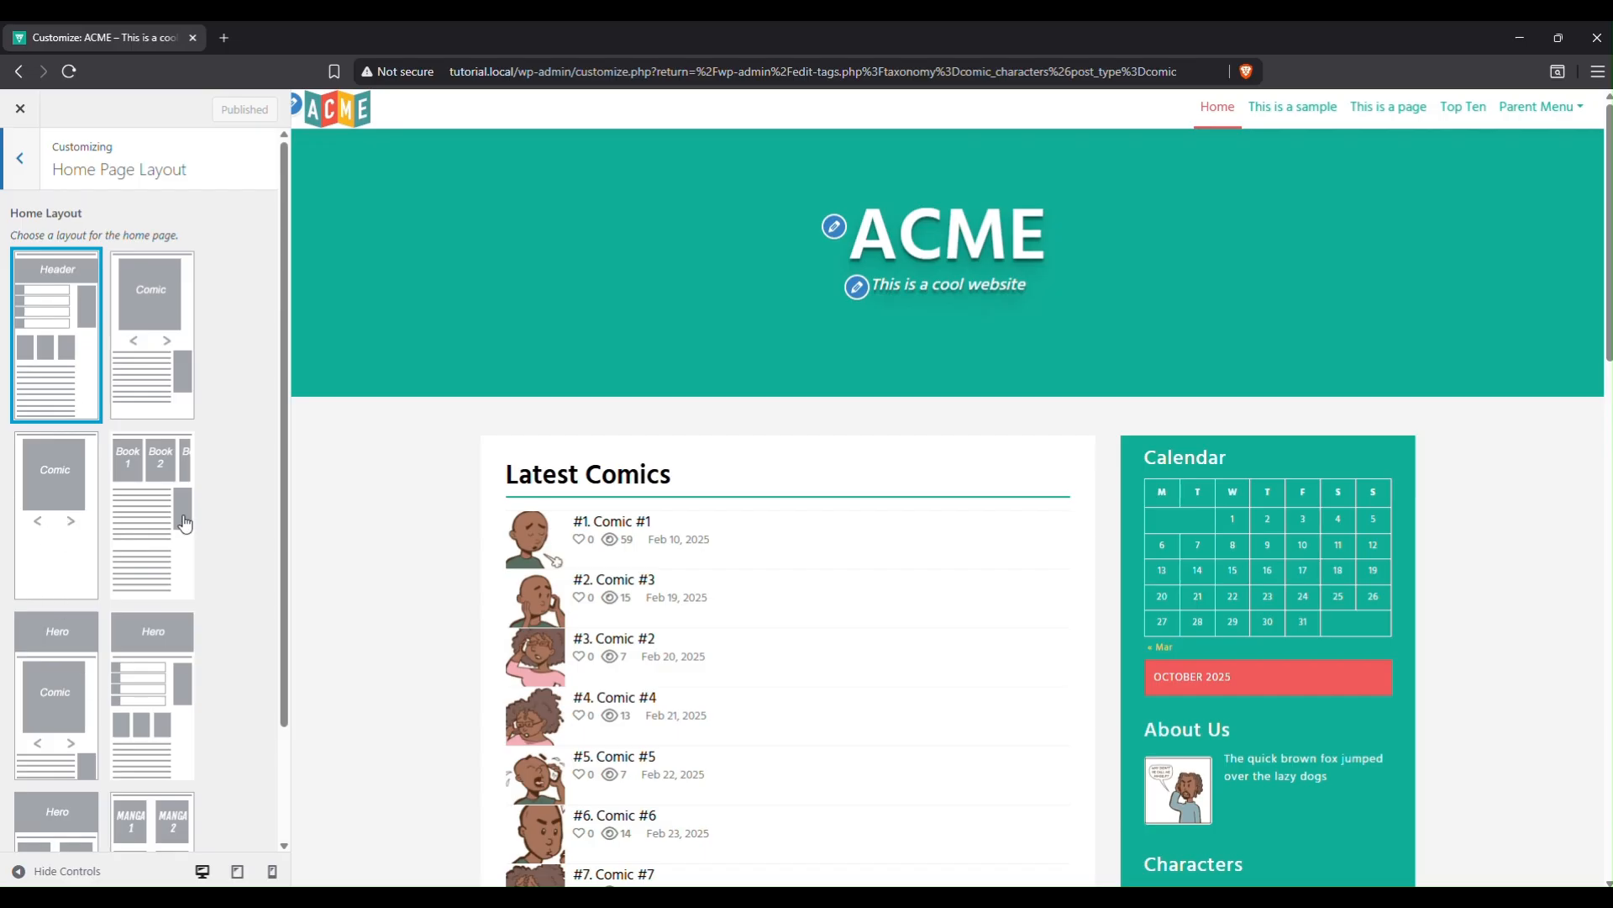
scroll(120, 672, down, 1)
scroll(120, 672, down, 2)
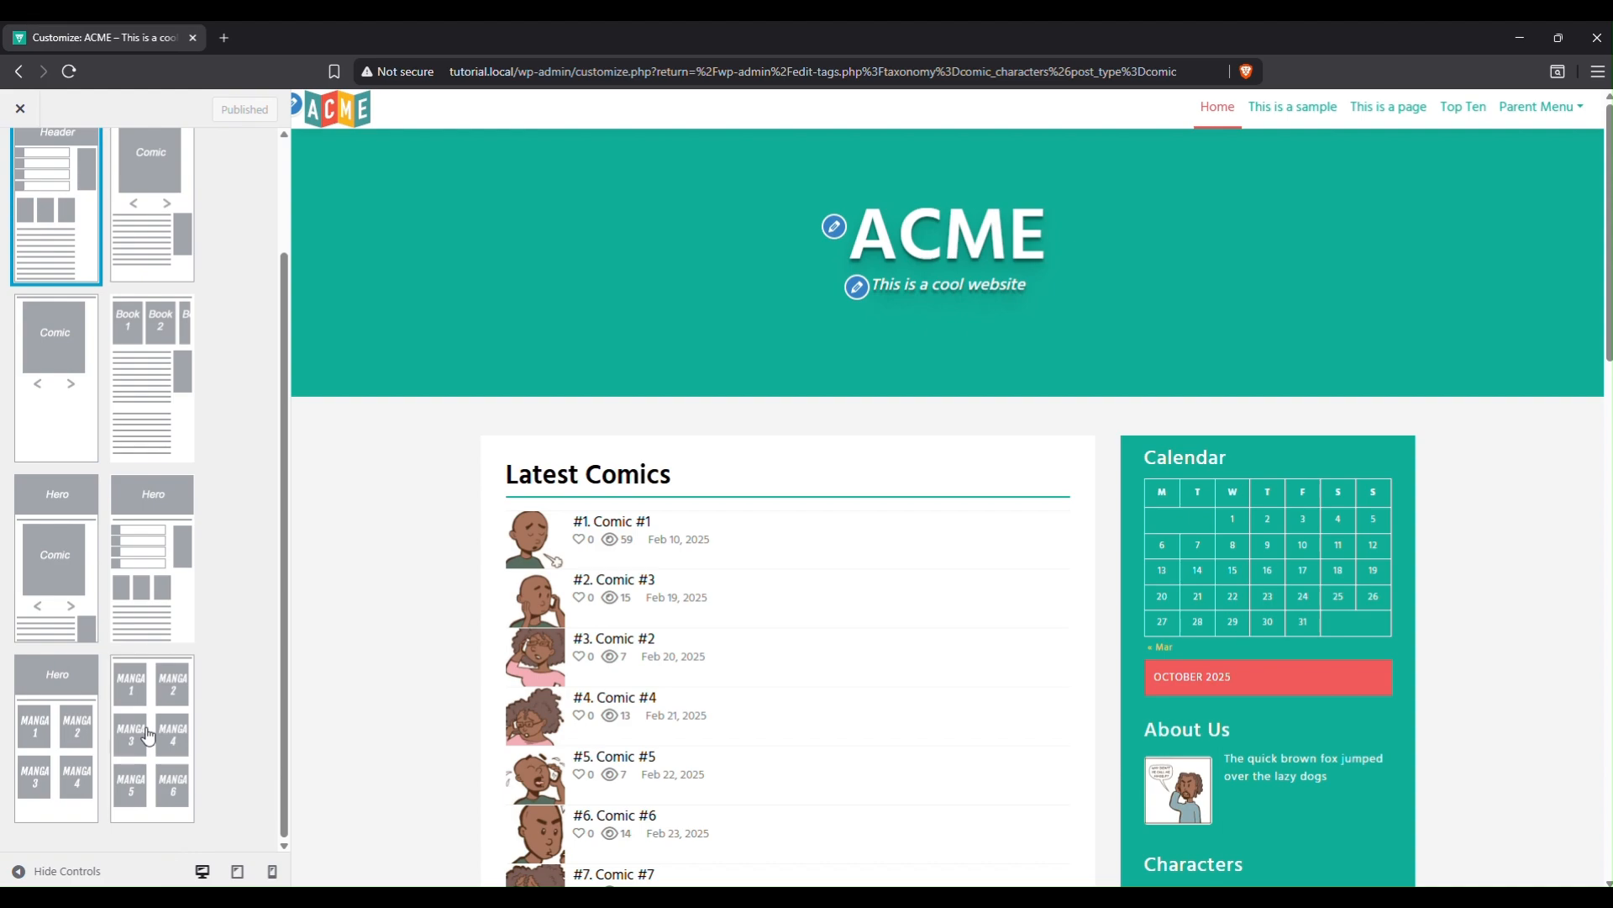
click(148, 737)
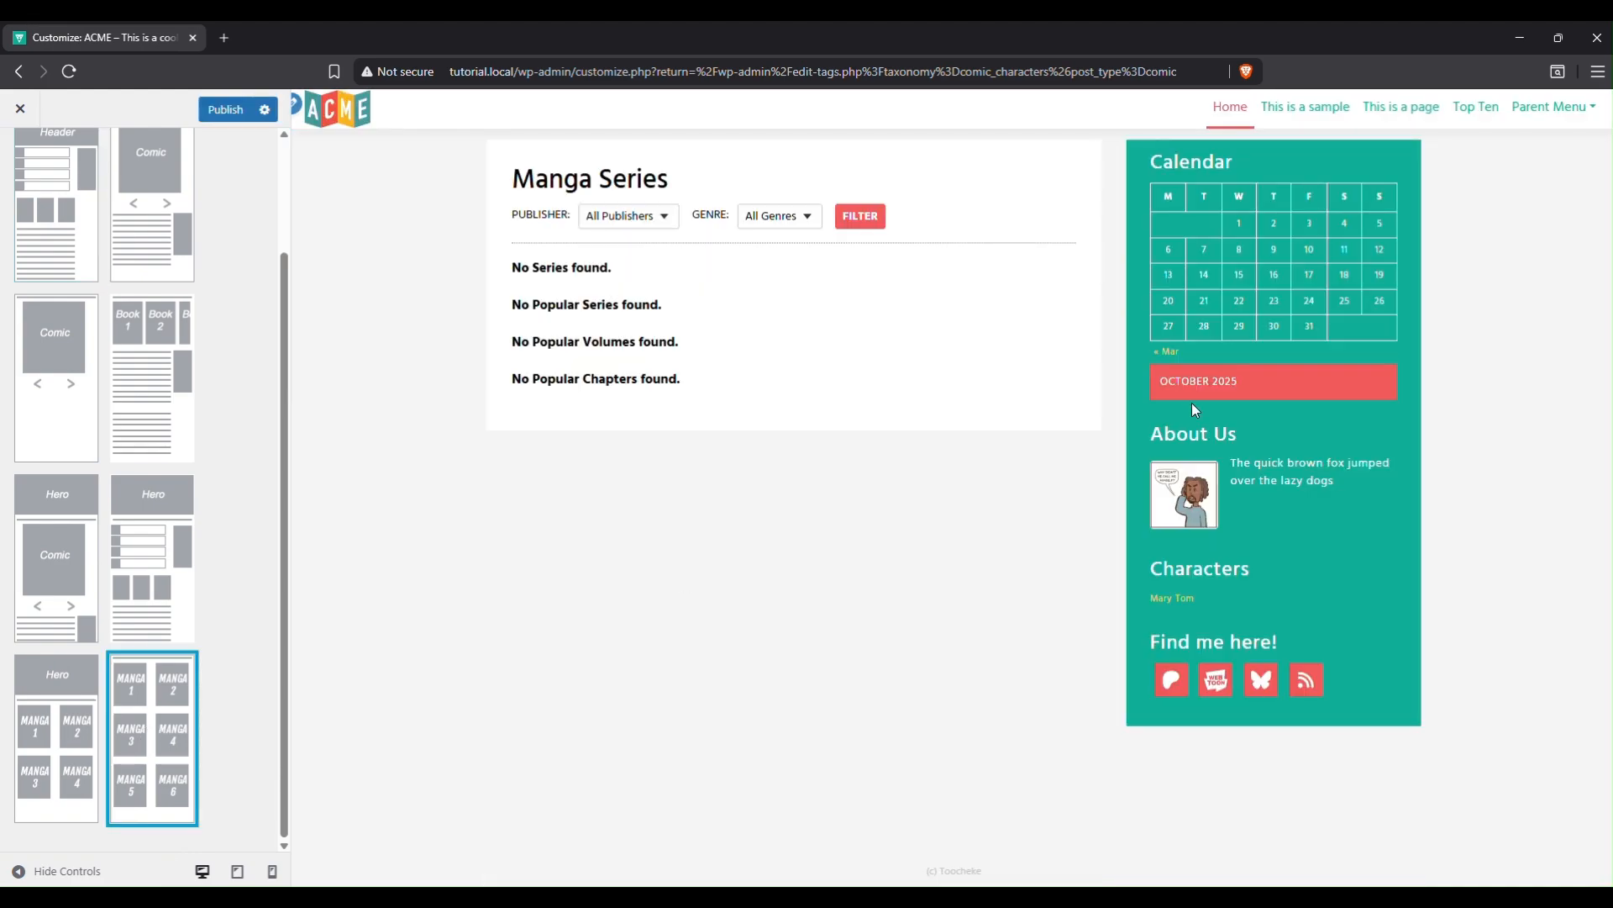
click(67, 733)
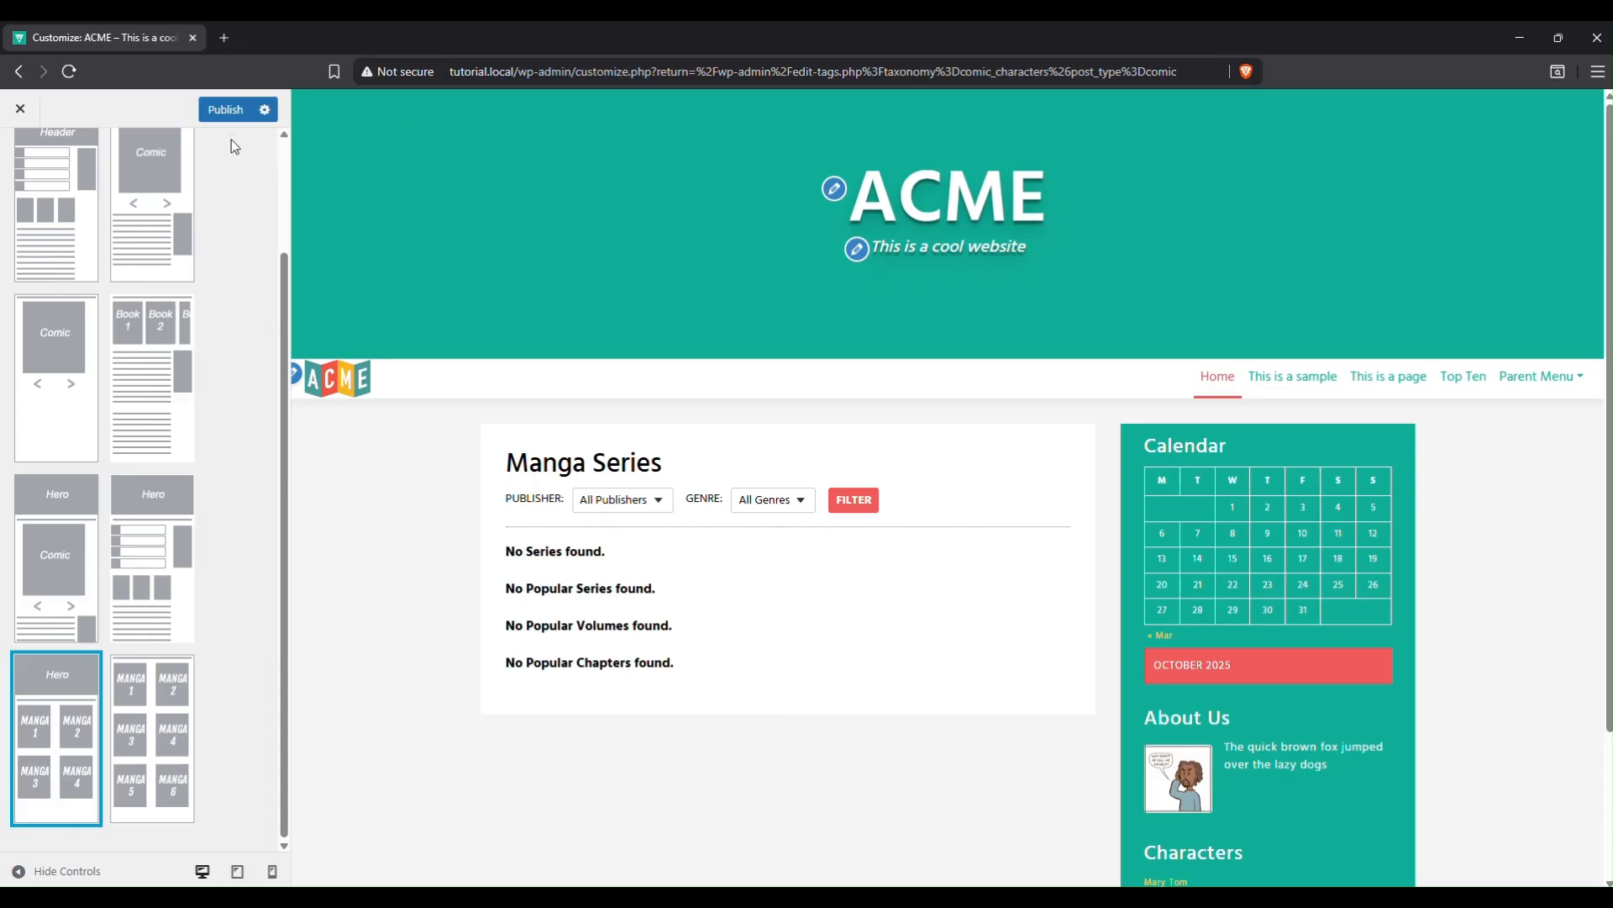
click(233, 111)
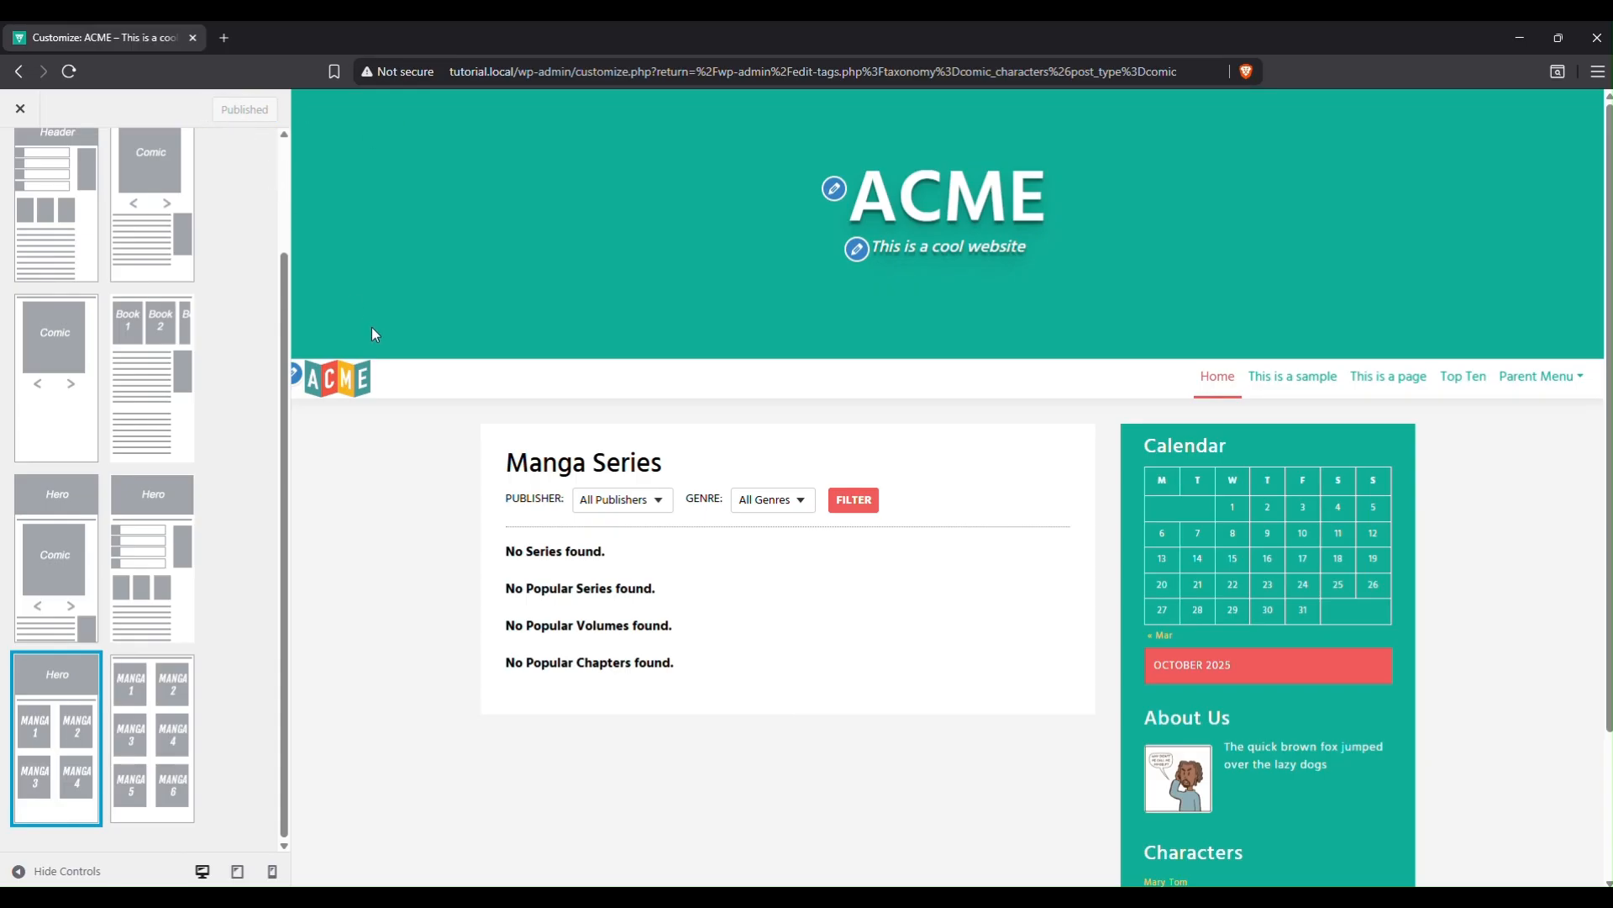
scroll(118, 420, up, 2)
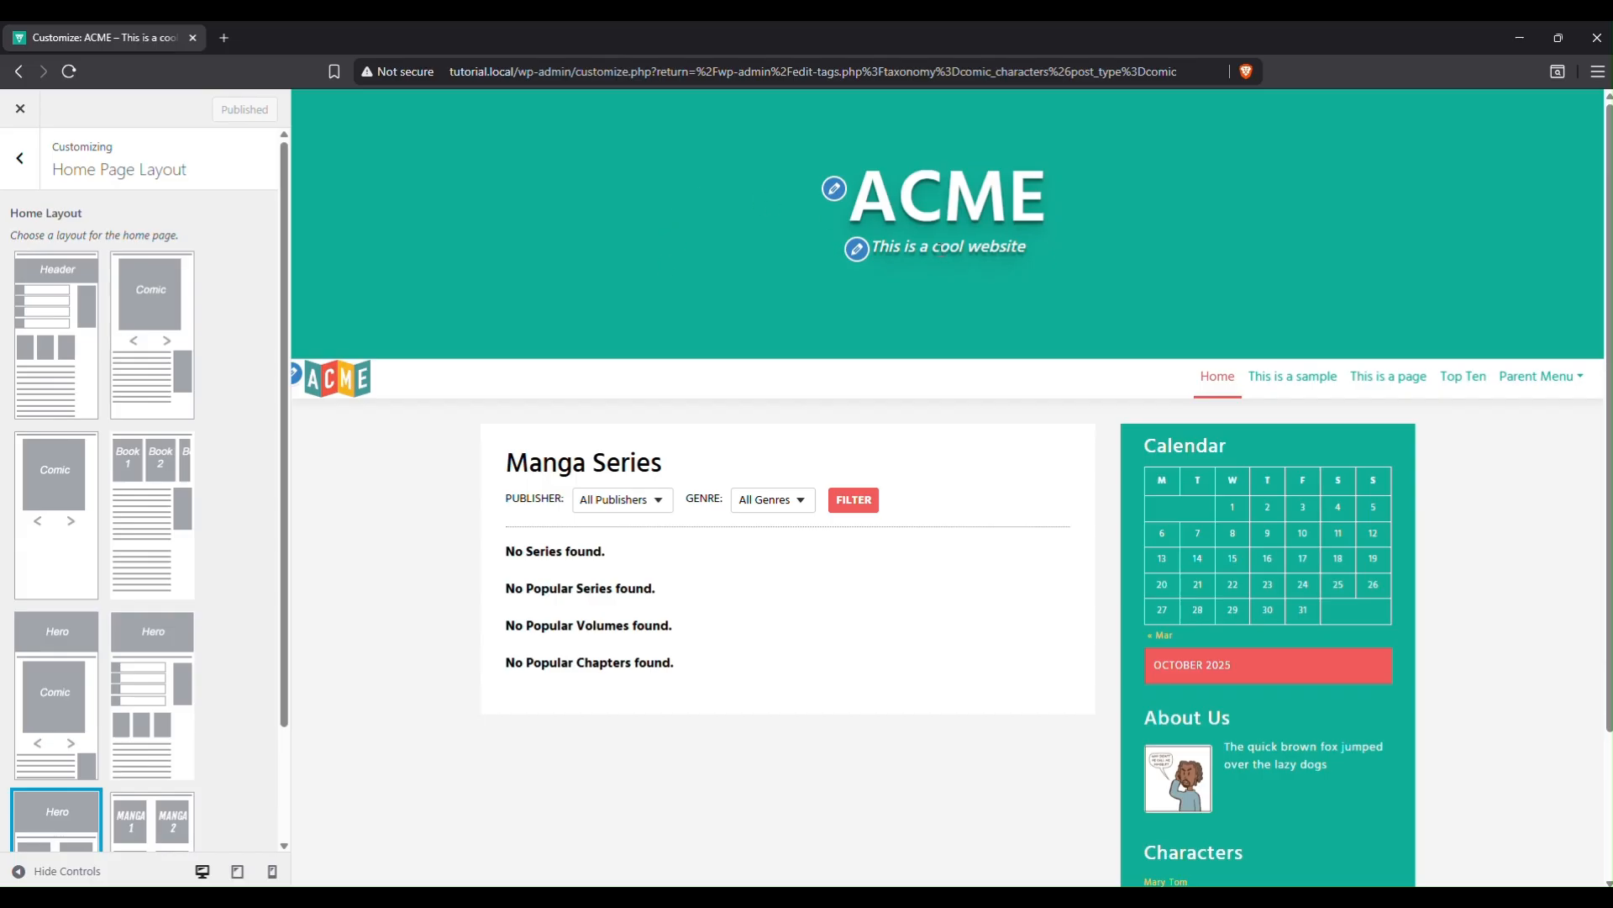
Uncheck Display Site Title and Tagline in Site Identity and publish the change.
click(22, 173)
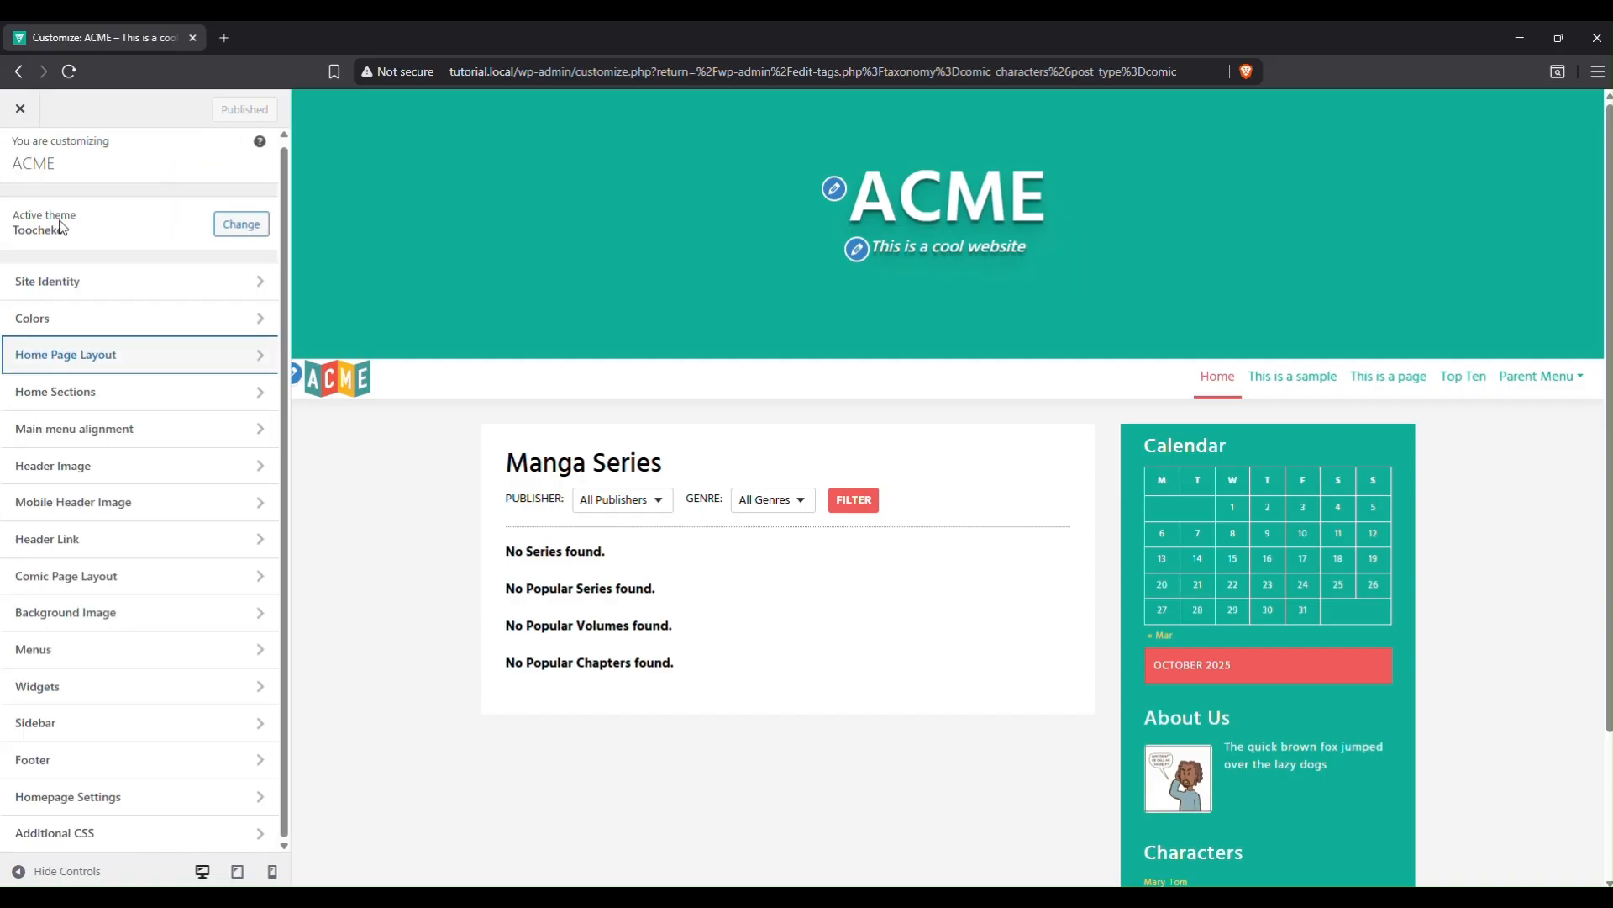
click(128, 284)
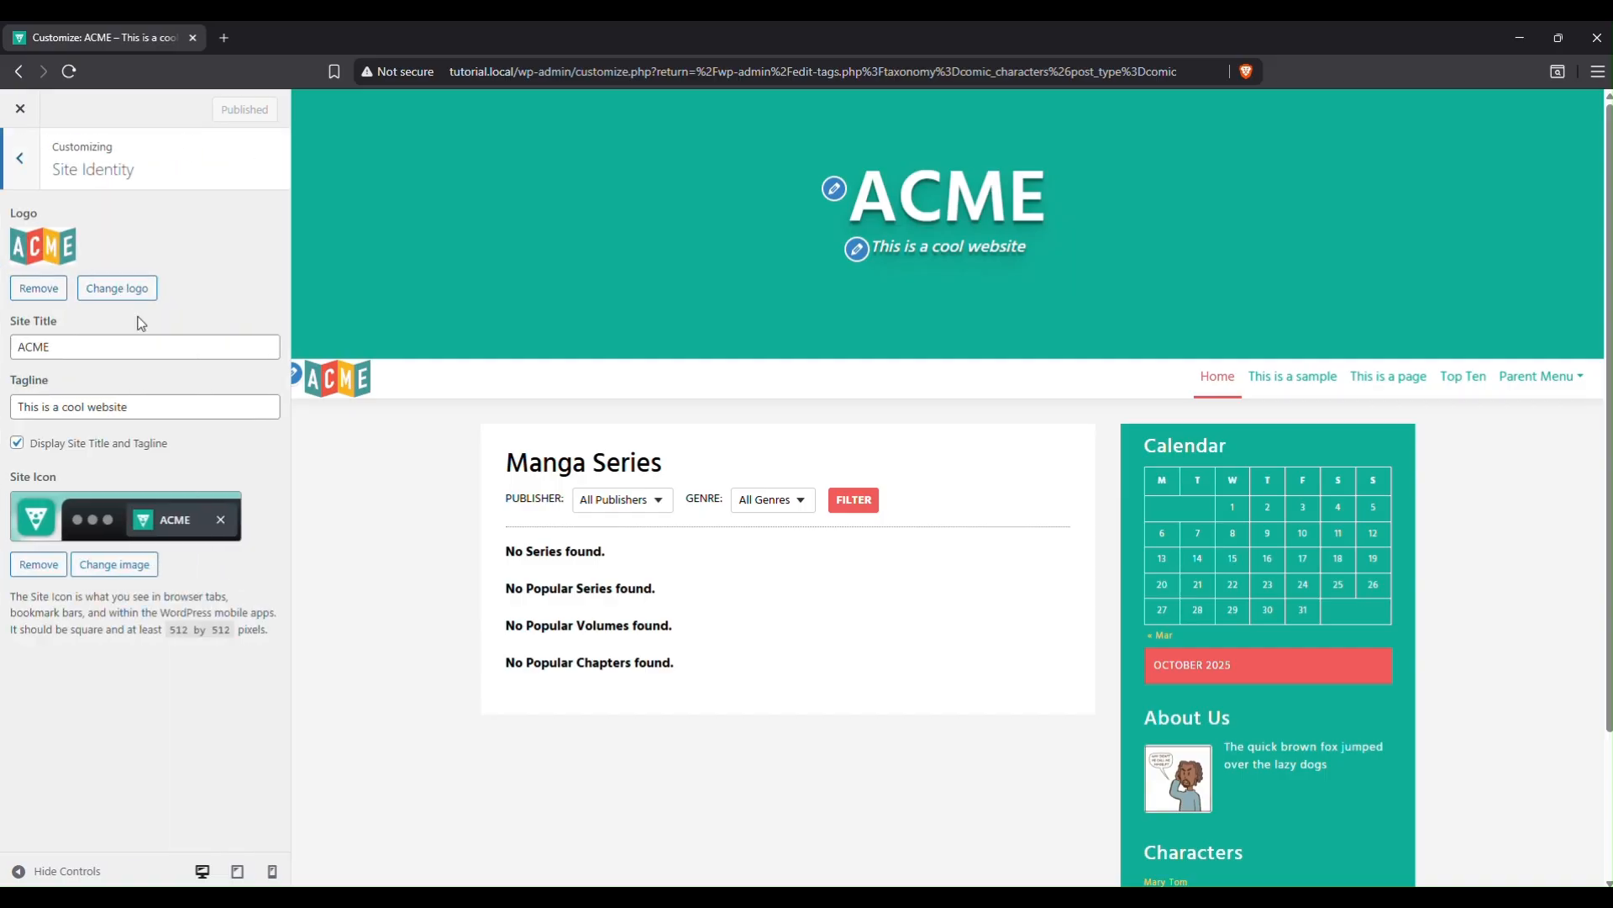
click(19, 446)
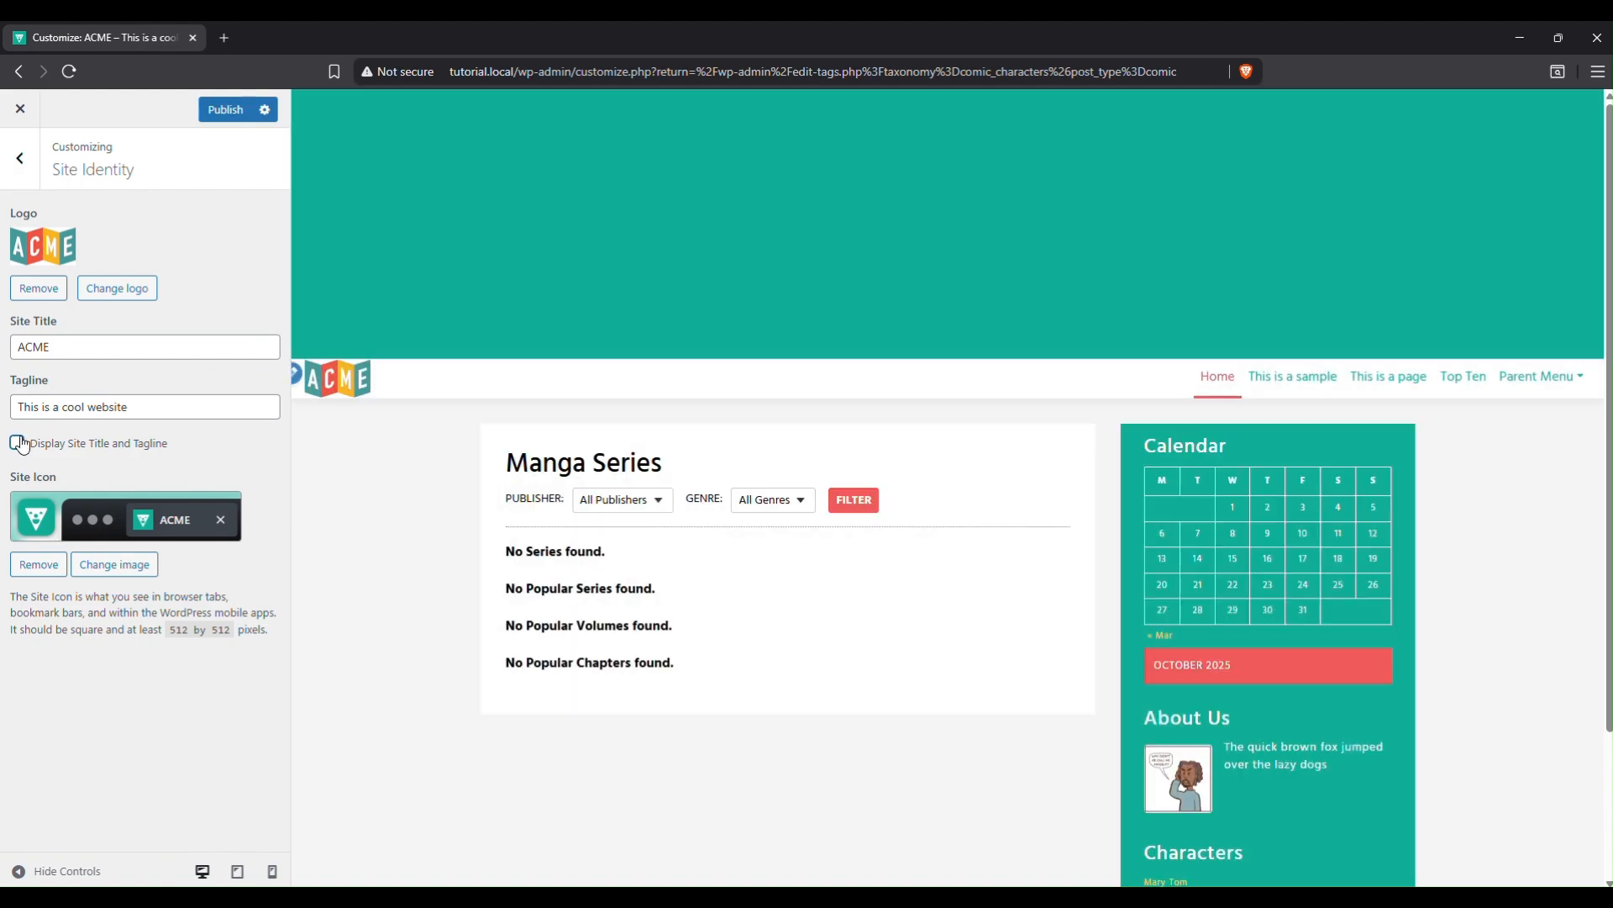
click(223, 113)
click(24, 163)
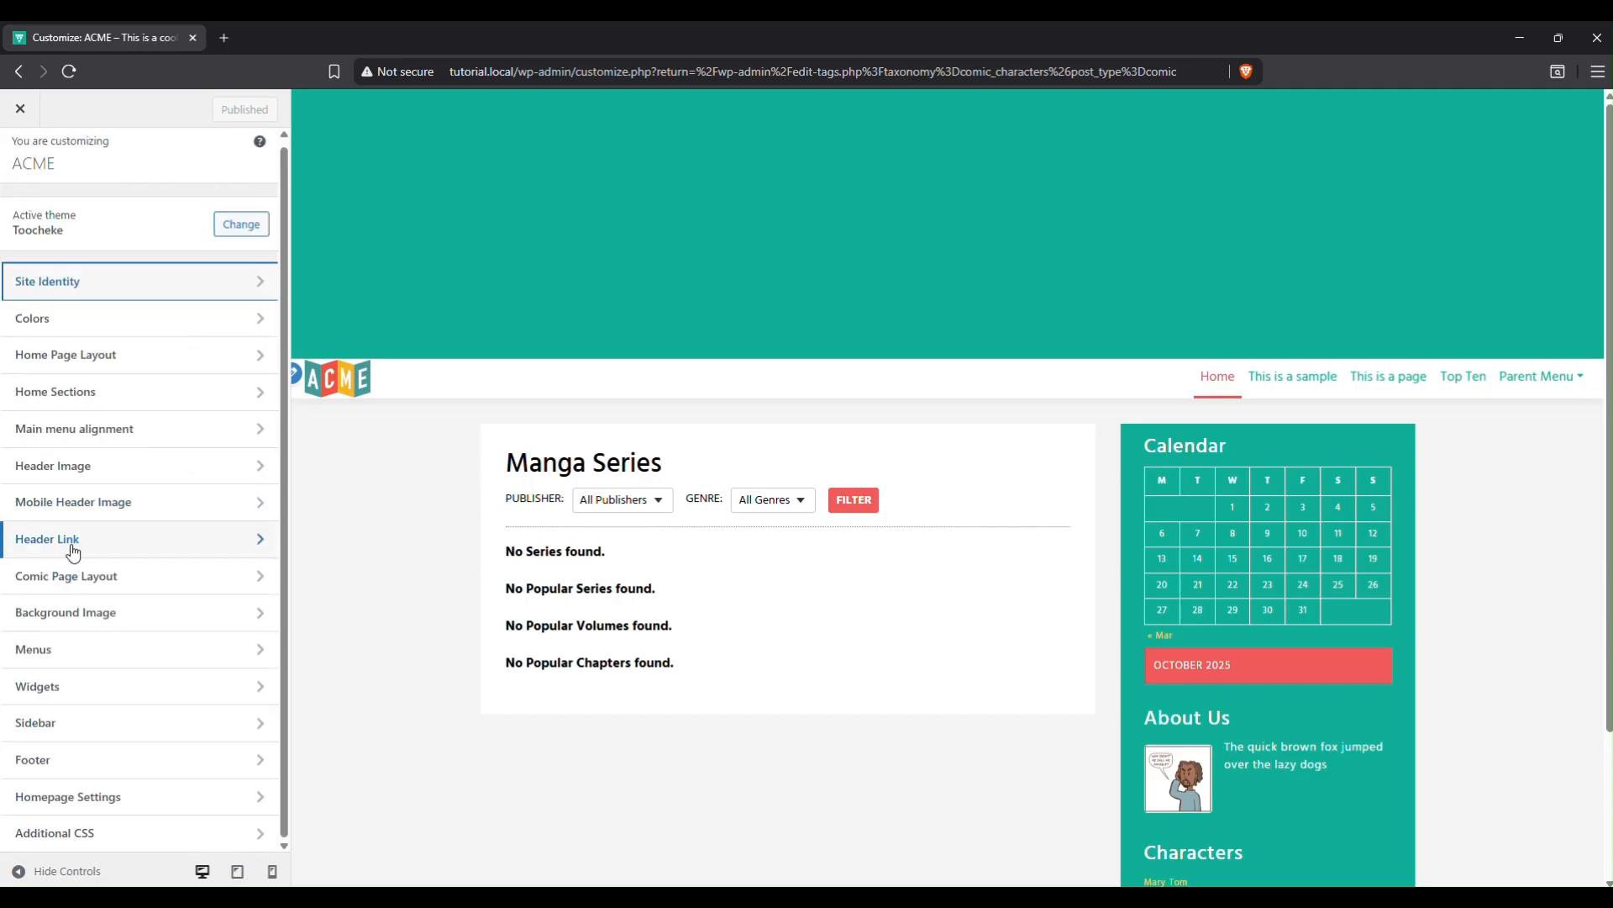
Upload hero1.jpg as the header image, skip cropping, and publish it.
click(129, 479)
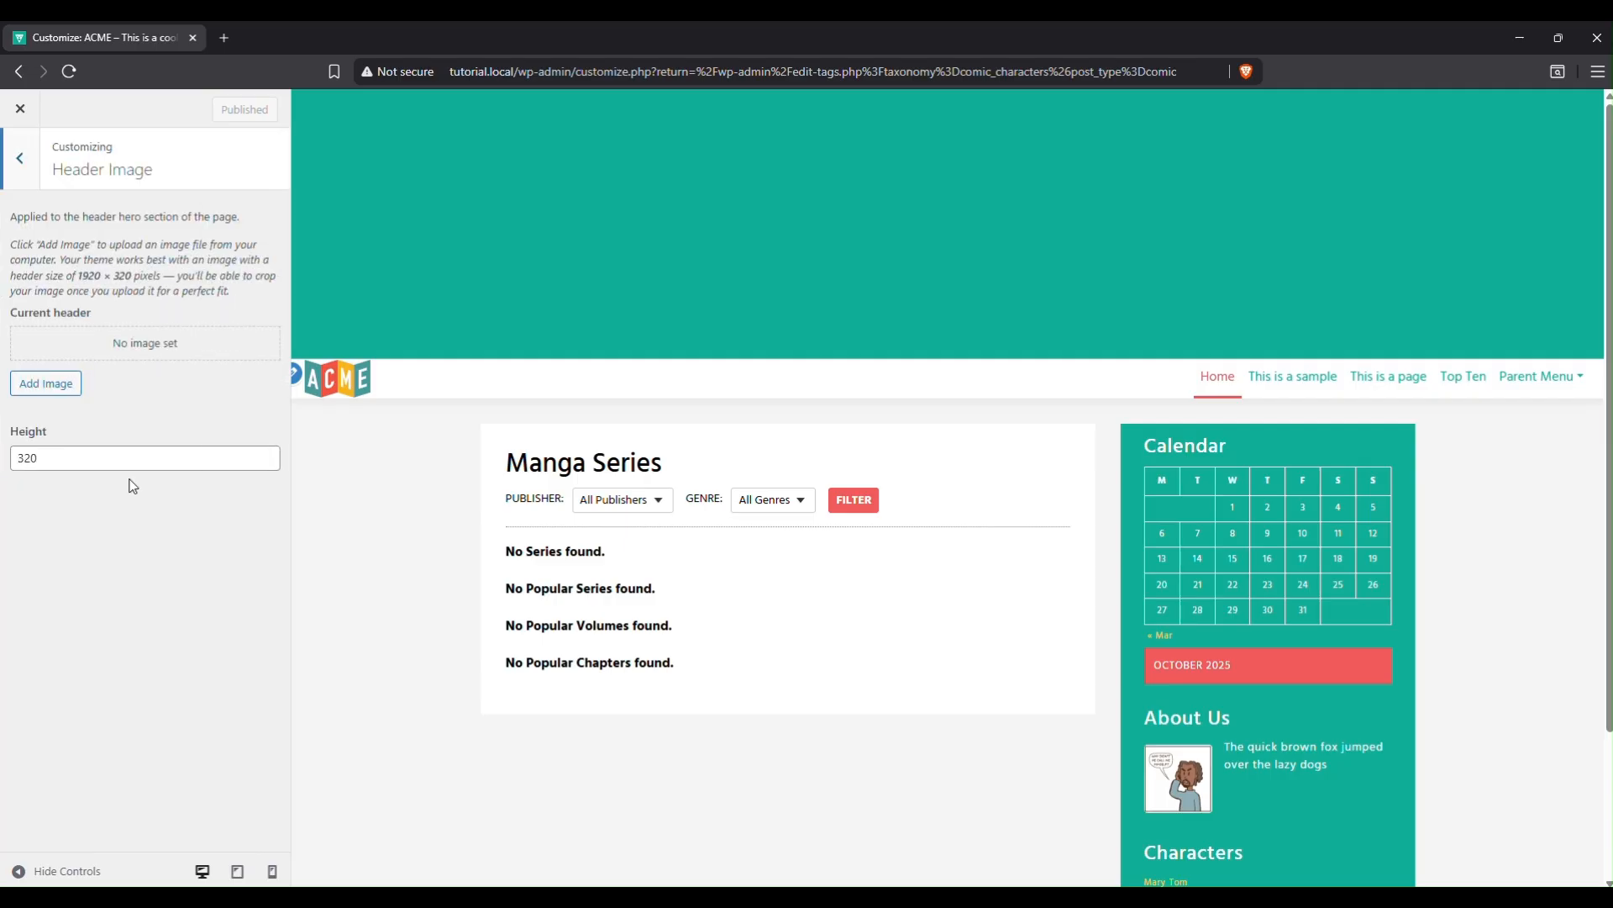
click(42, 386)
click(87, 172)
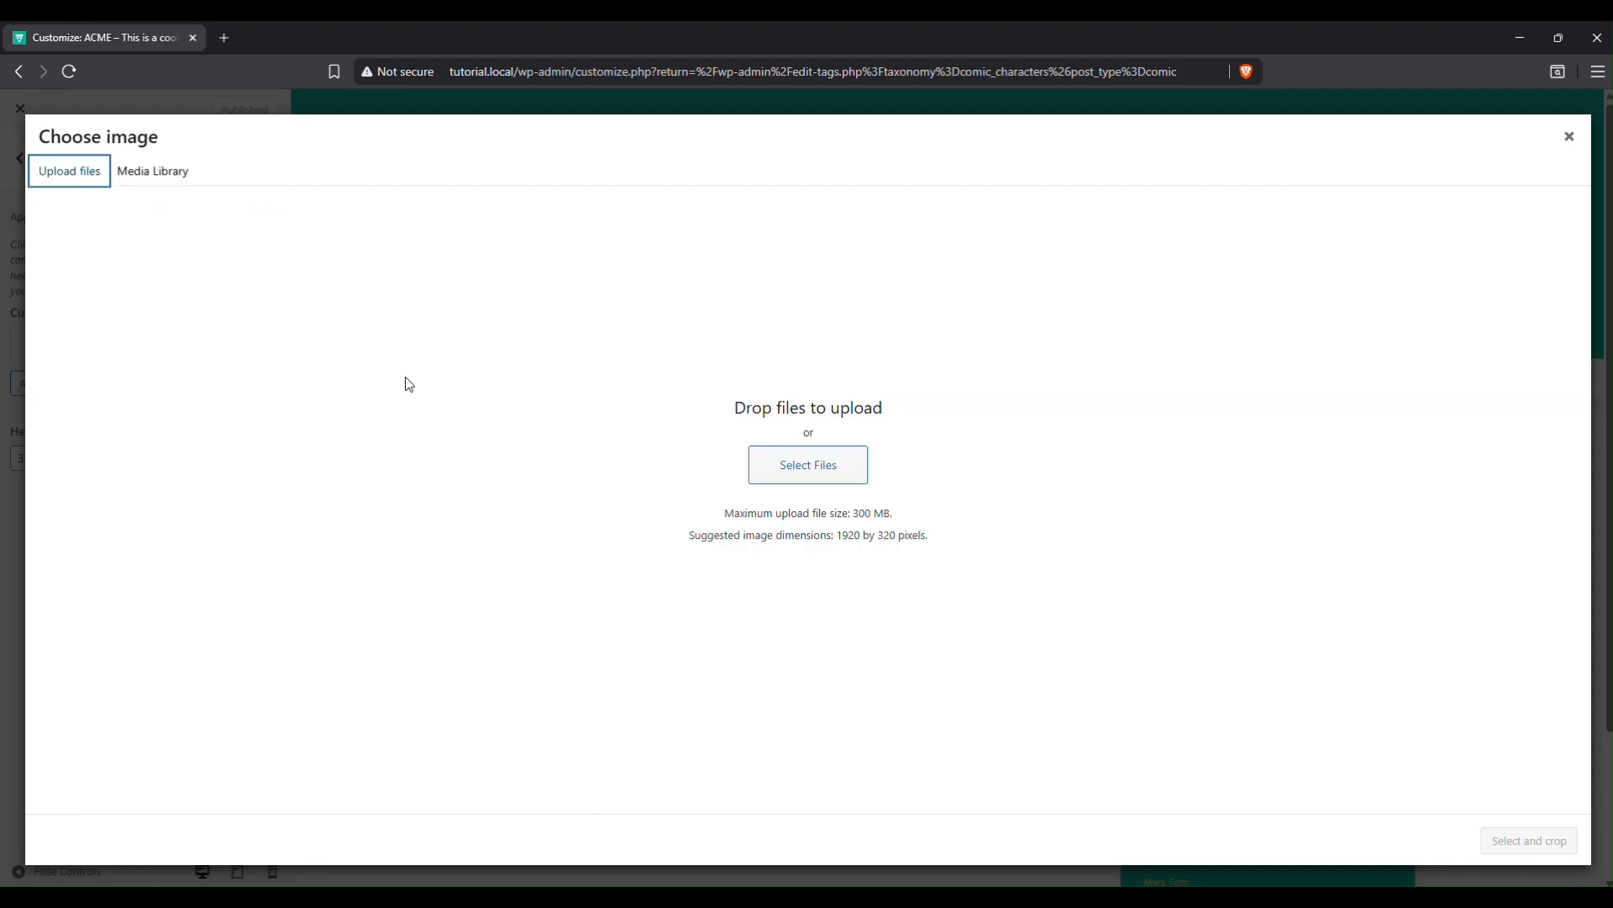
click(796, 471)
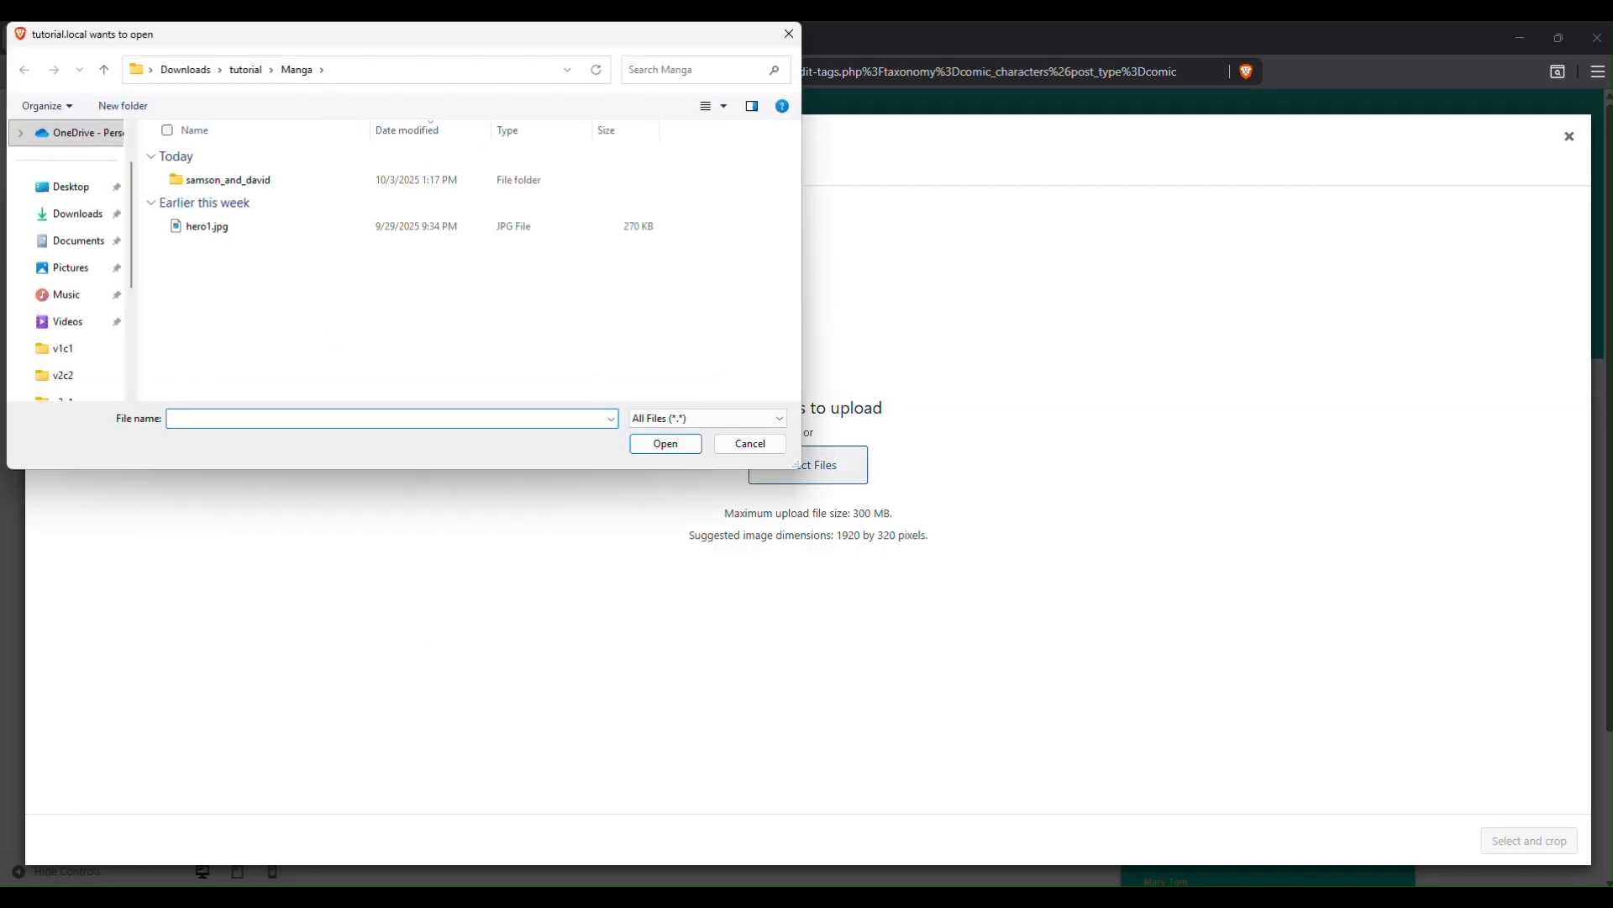
double_click(203, 230)
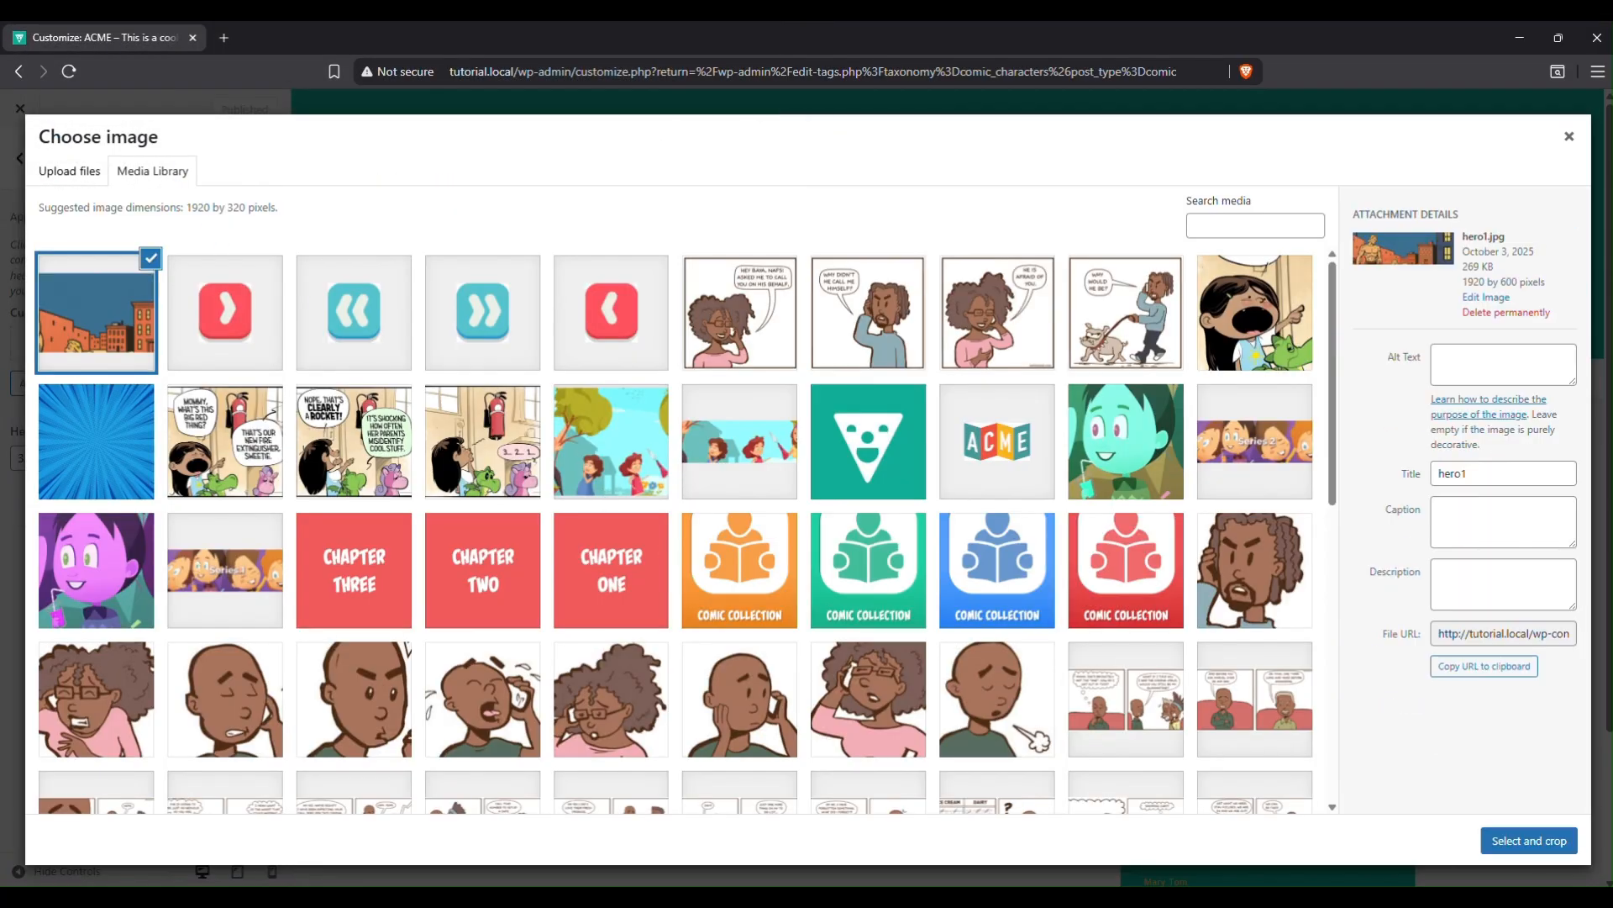
click(1506, 843)
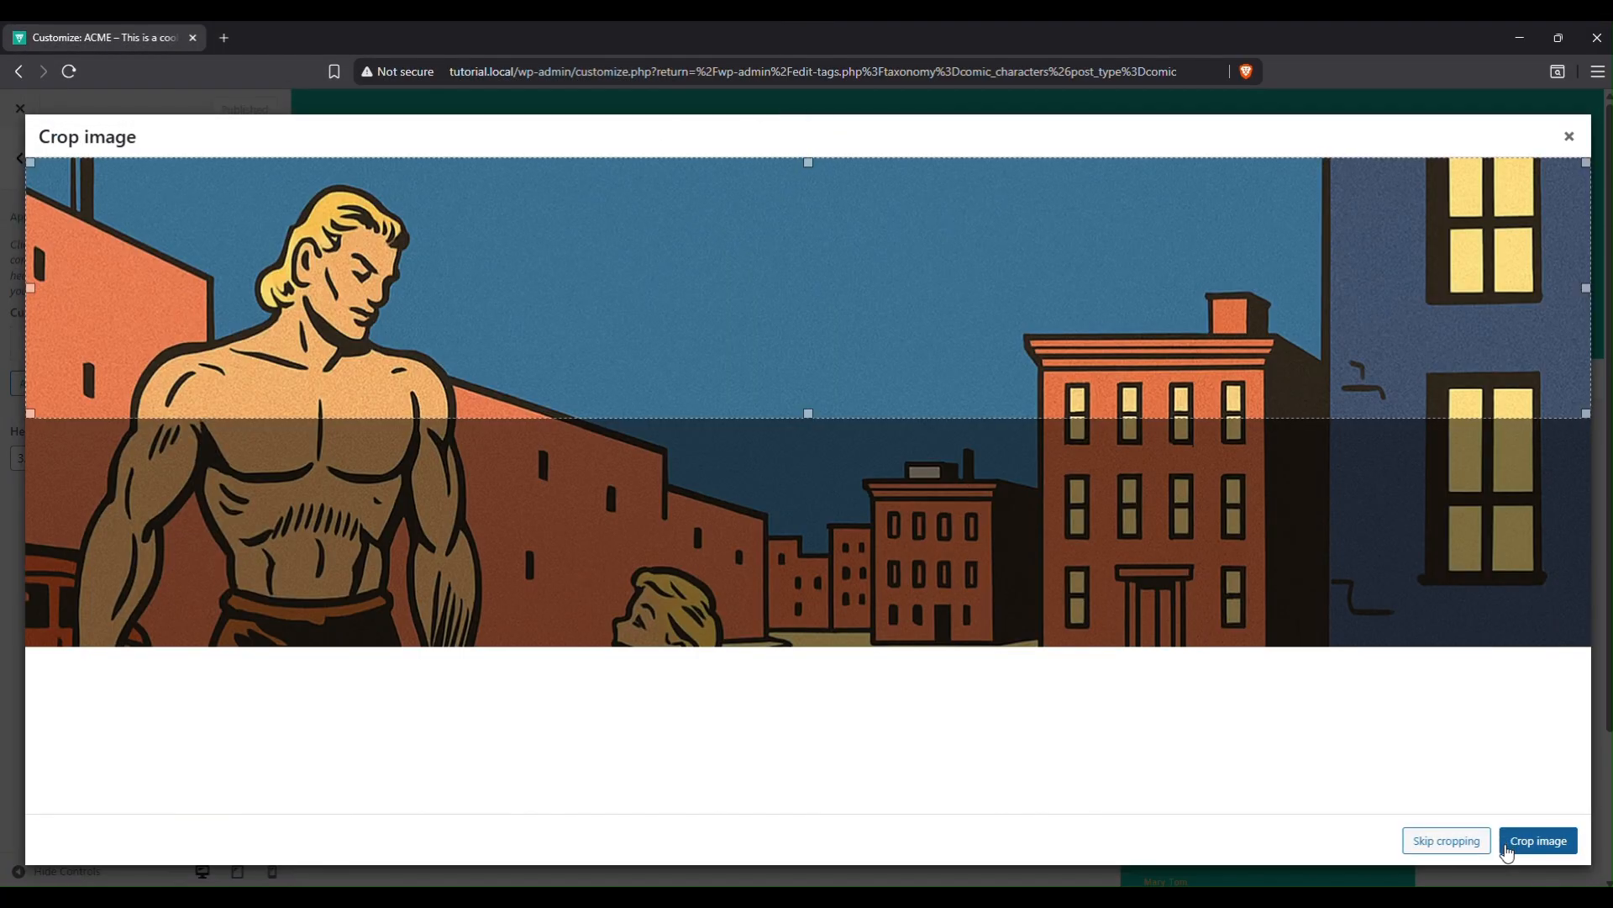
click(1471, 847)
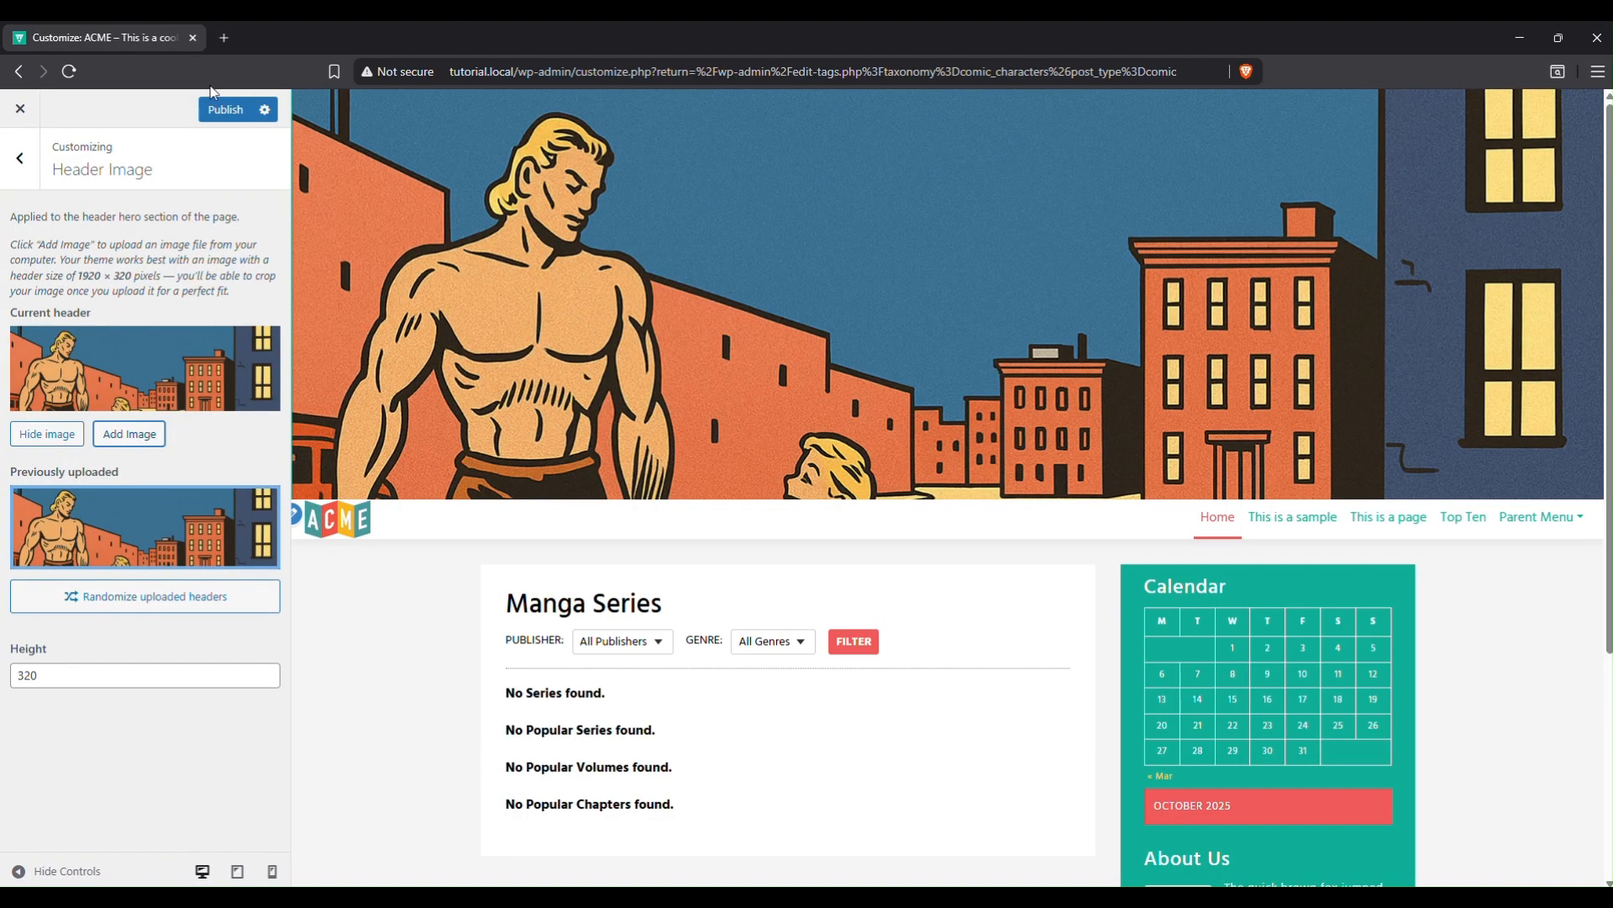
click(215, 110)
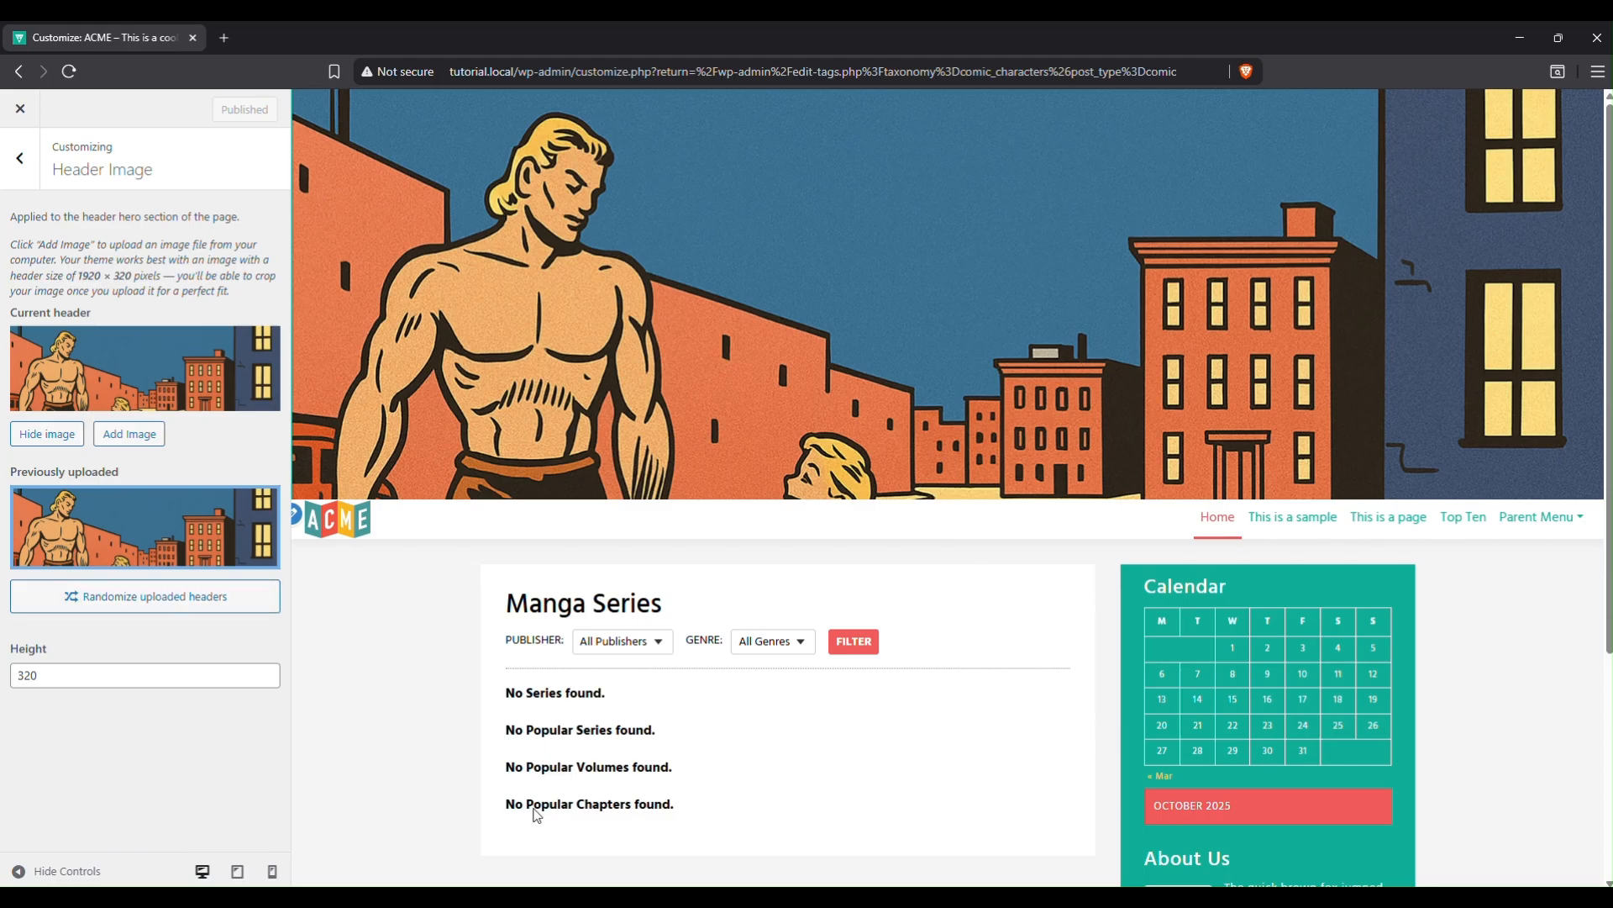
In Home Sections, hide Popular Series, Popular Volumes and Popular Chapters, then publish.
triple_click(516, 694)
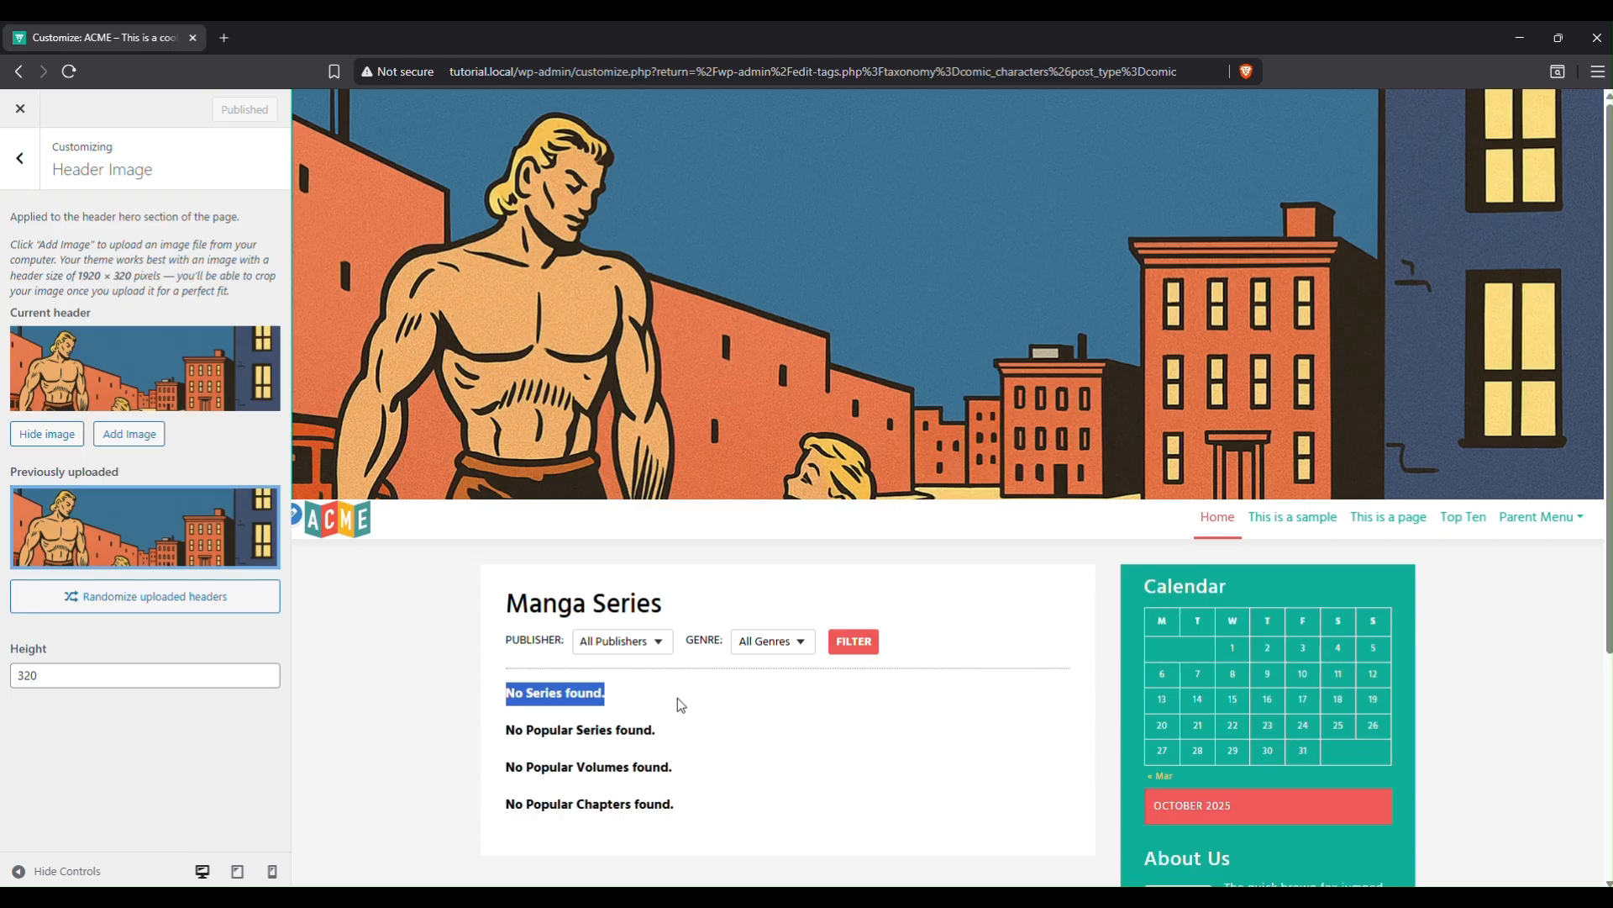
drag(509, 733, 645, 737)
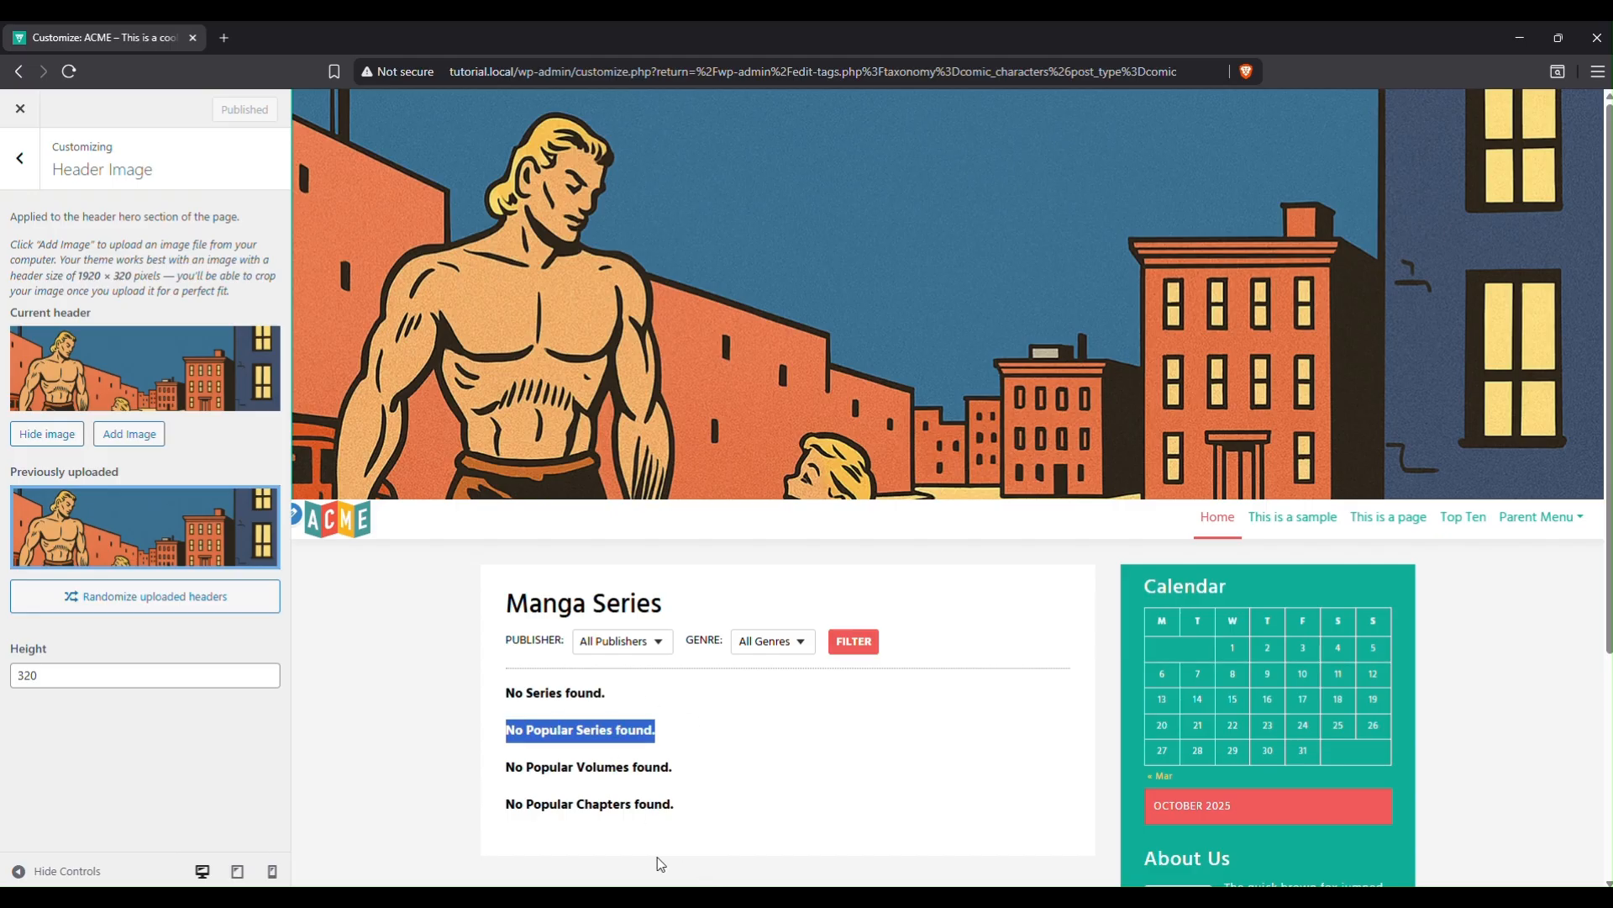
click(614, 813)
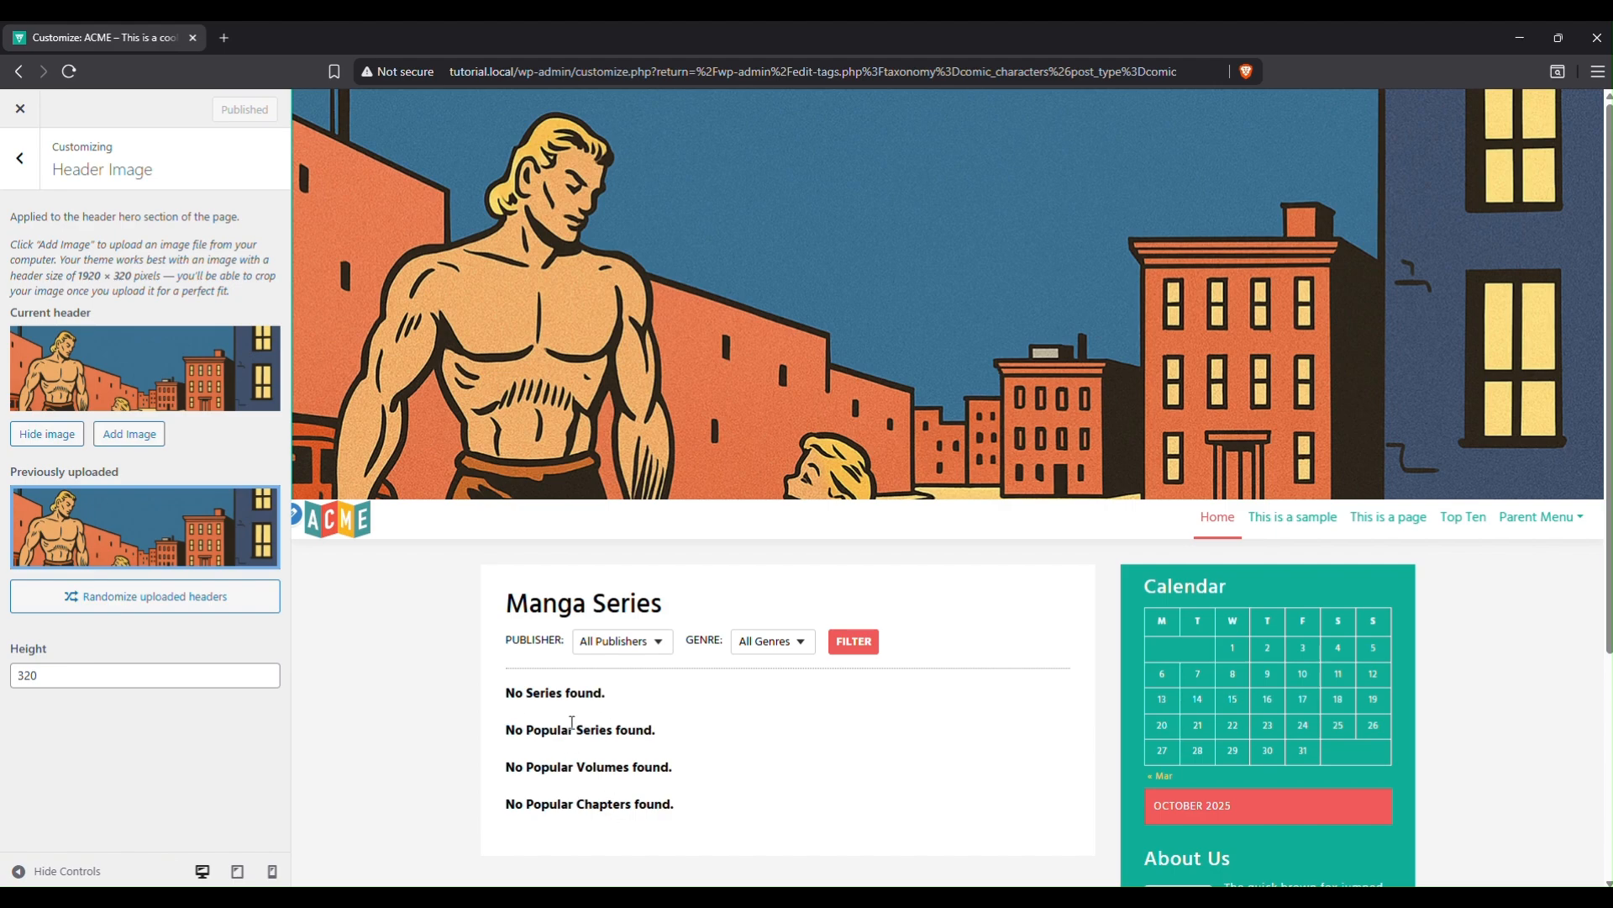
click(19, 158)
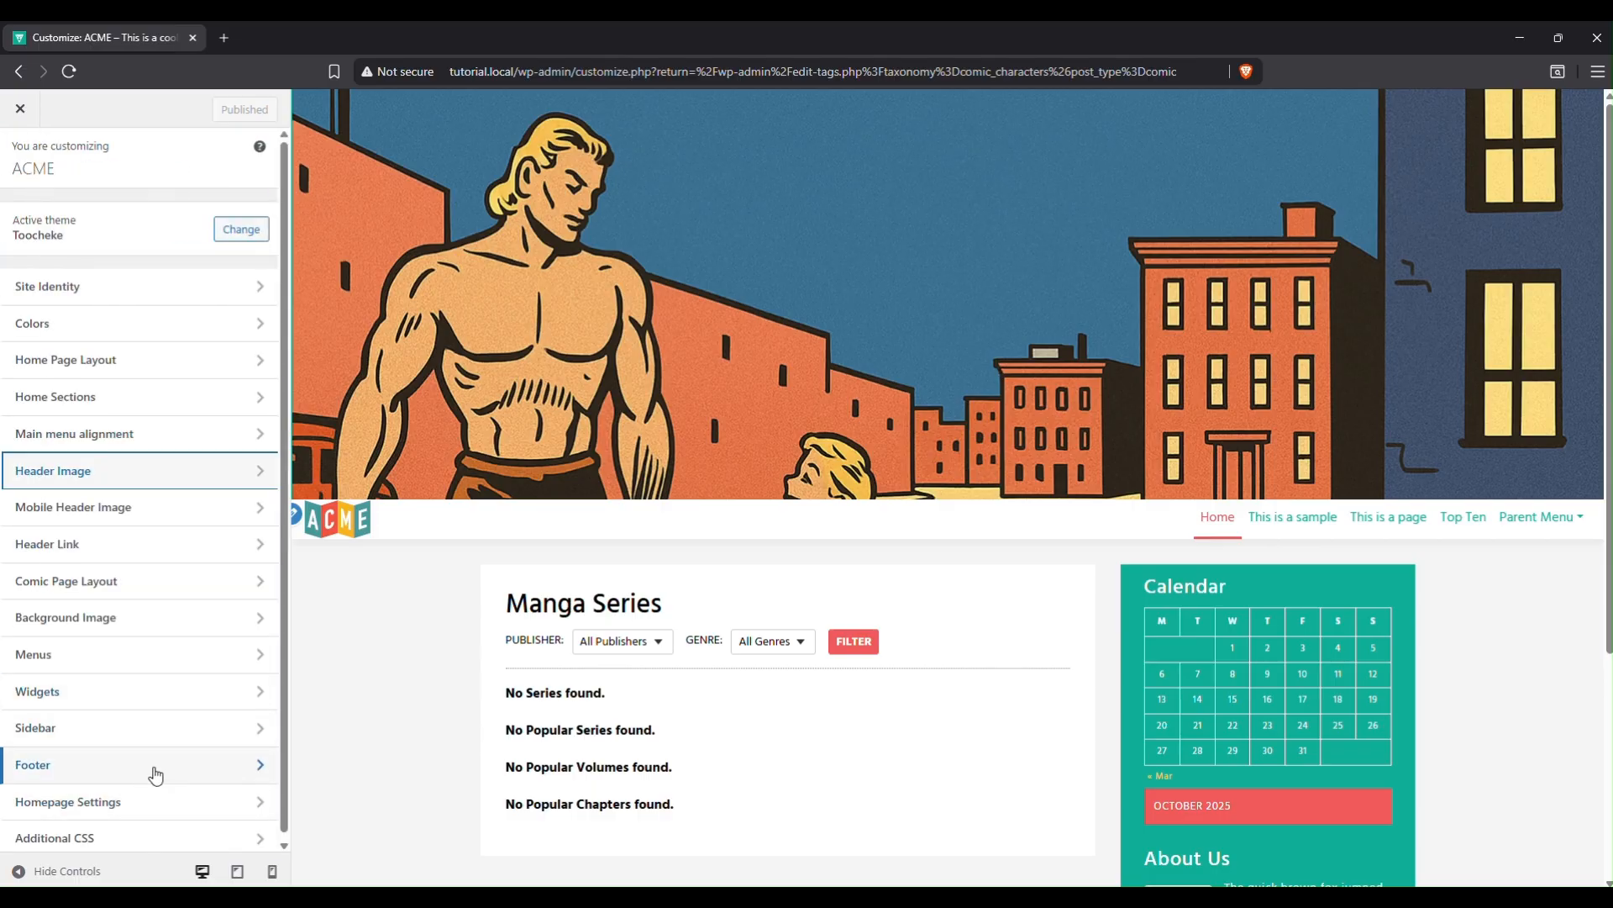
click(123, 397)
scroll(120, 672, down, 3)
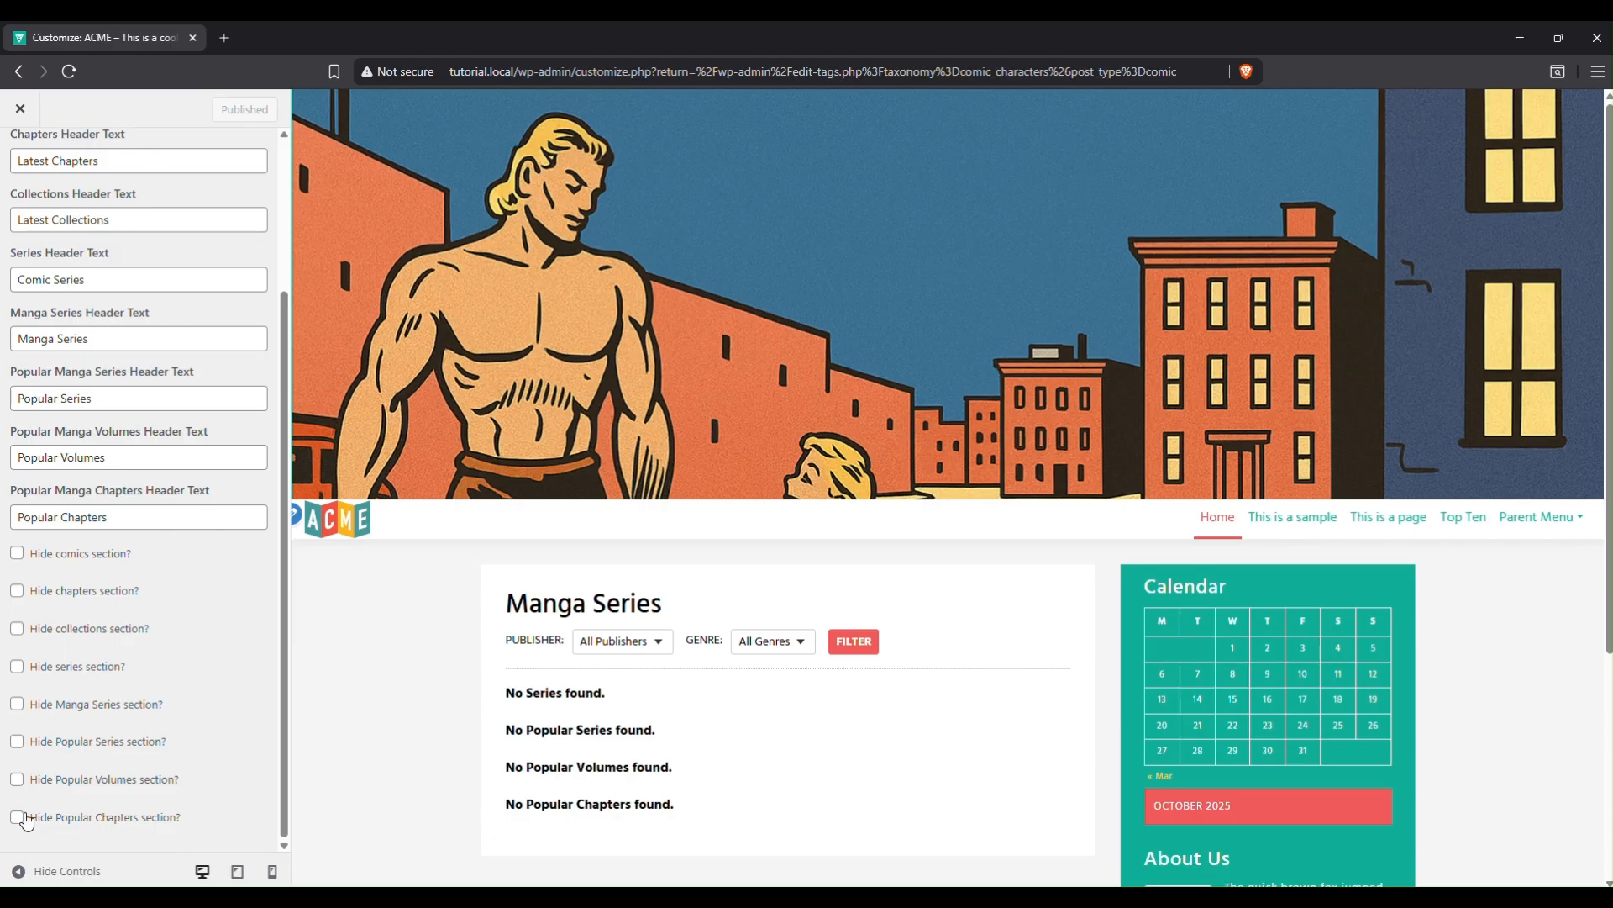
click(17, 742)
click(17, 780)
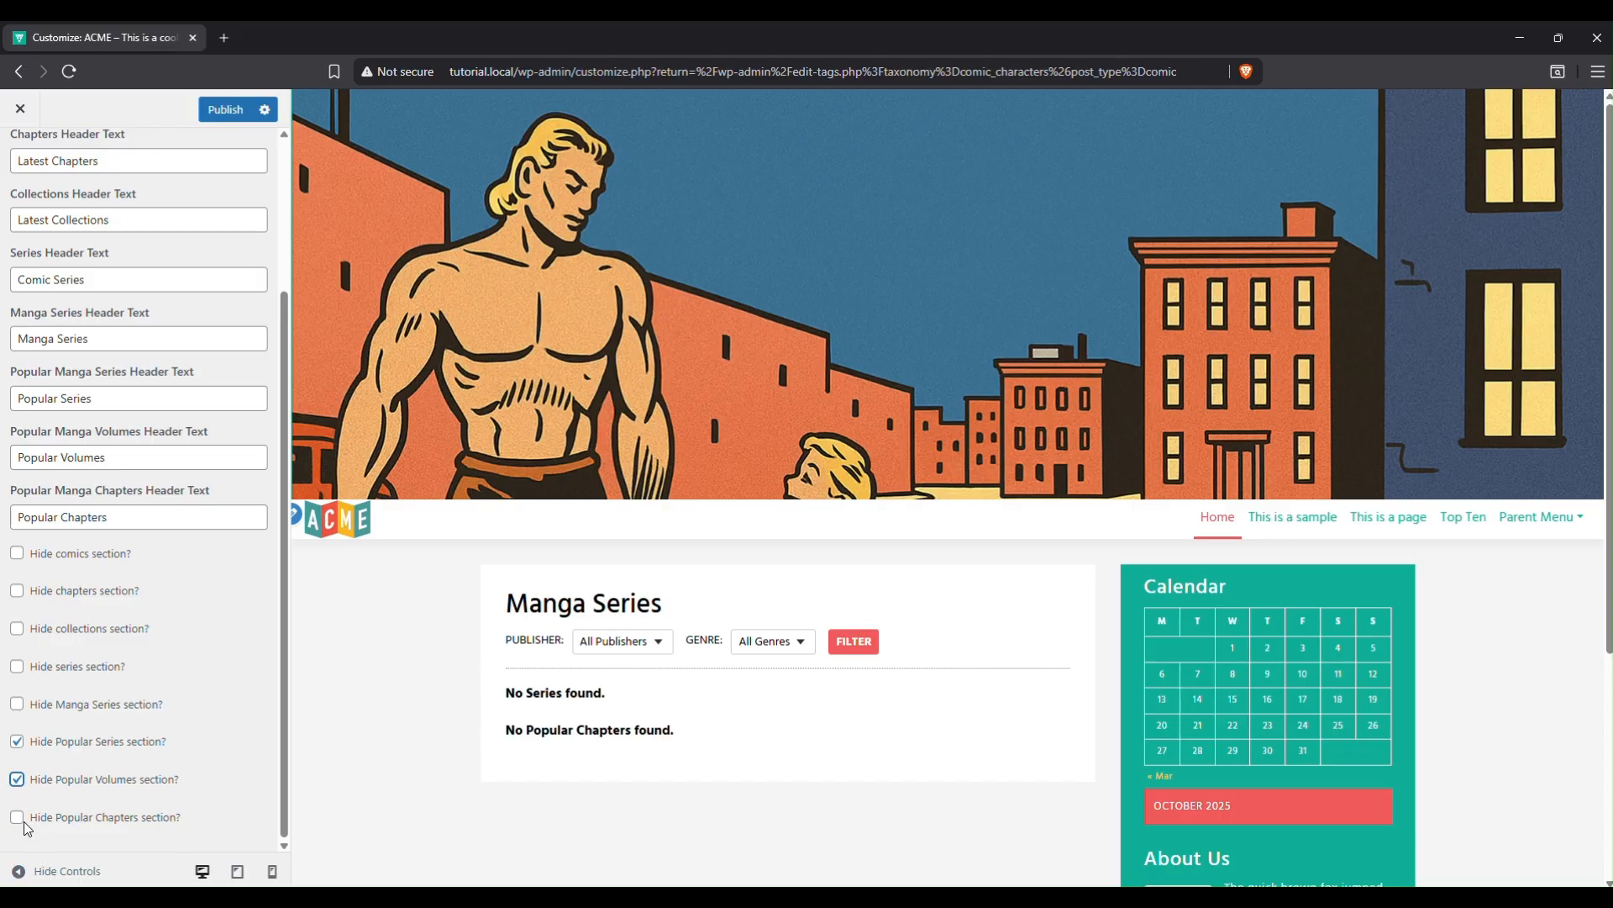
click(17, 818)
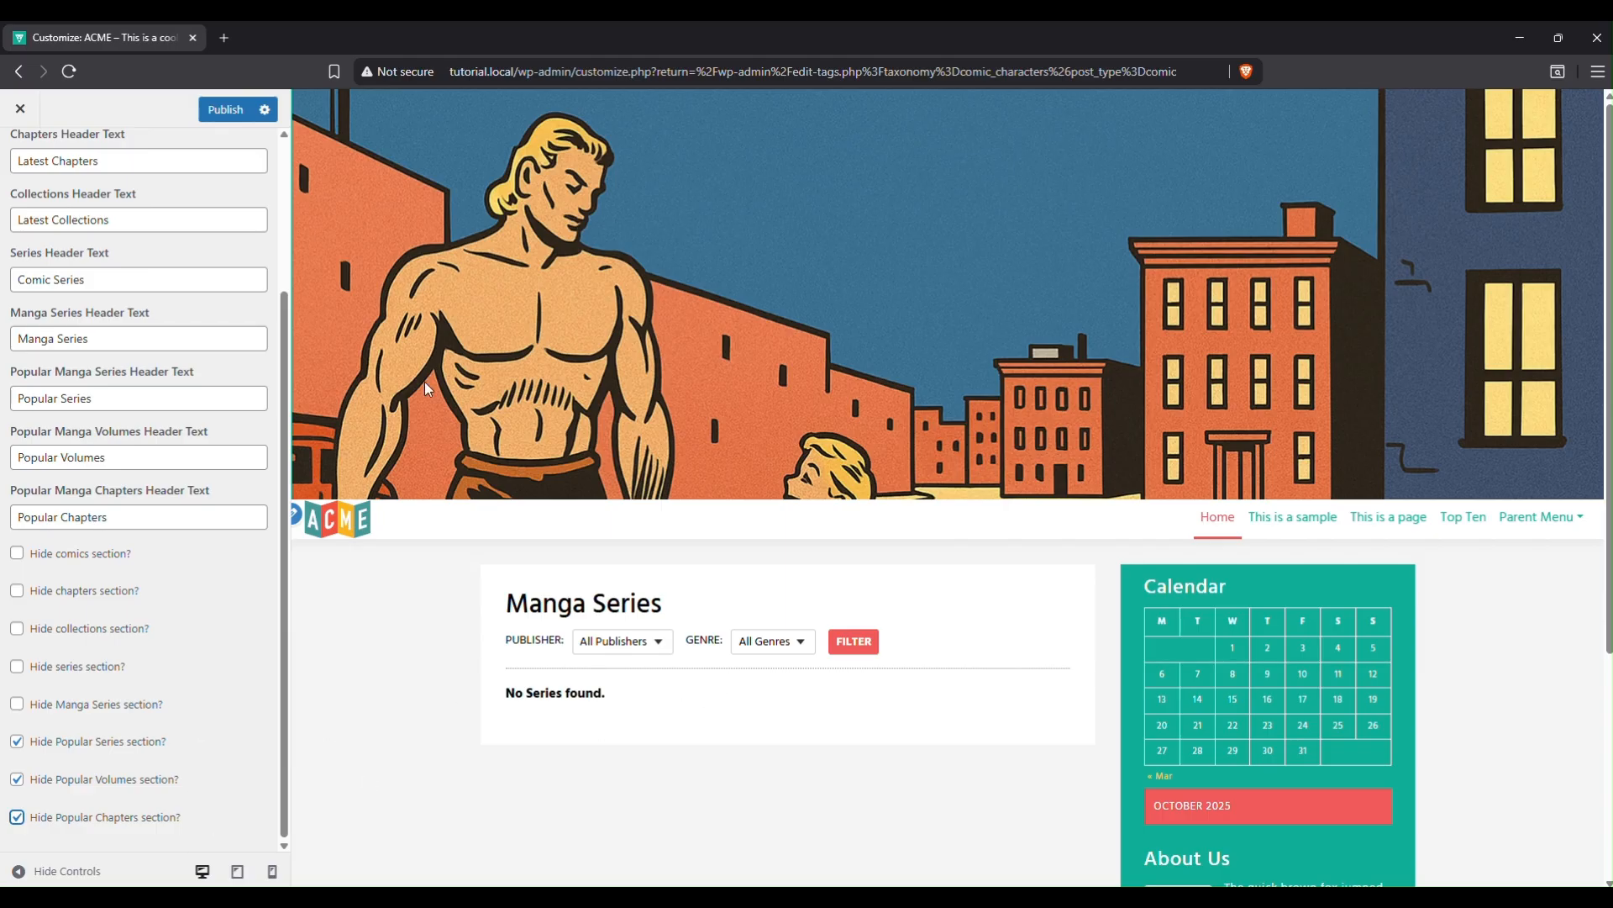
click(225, 115)
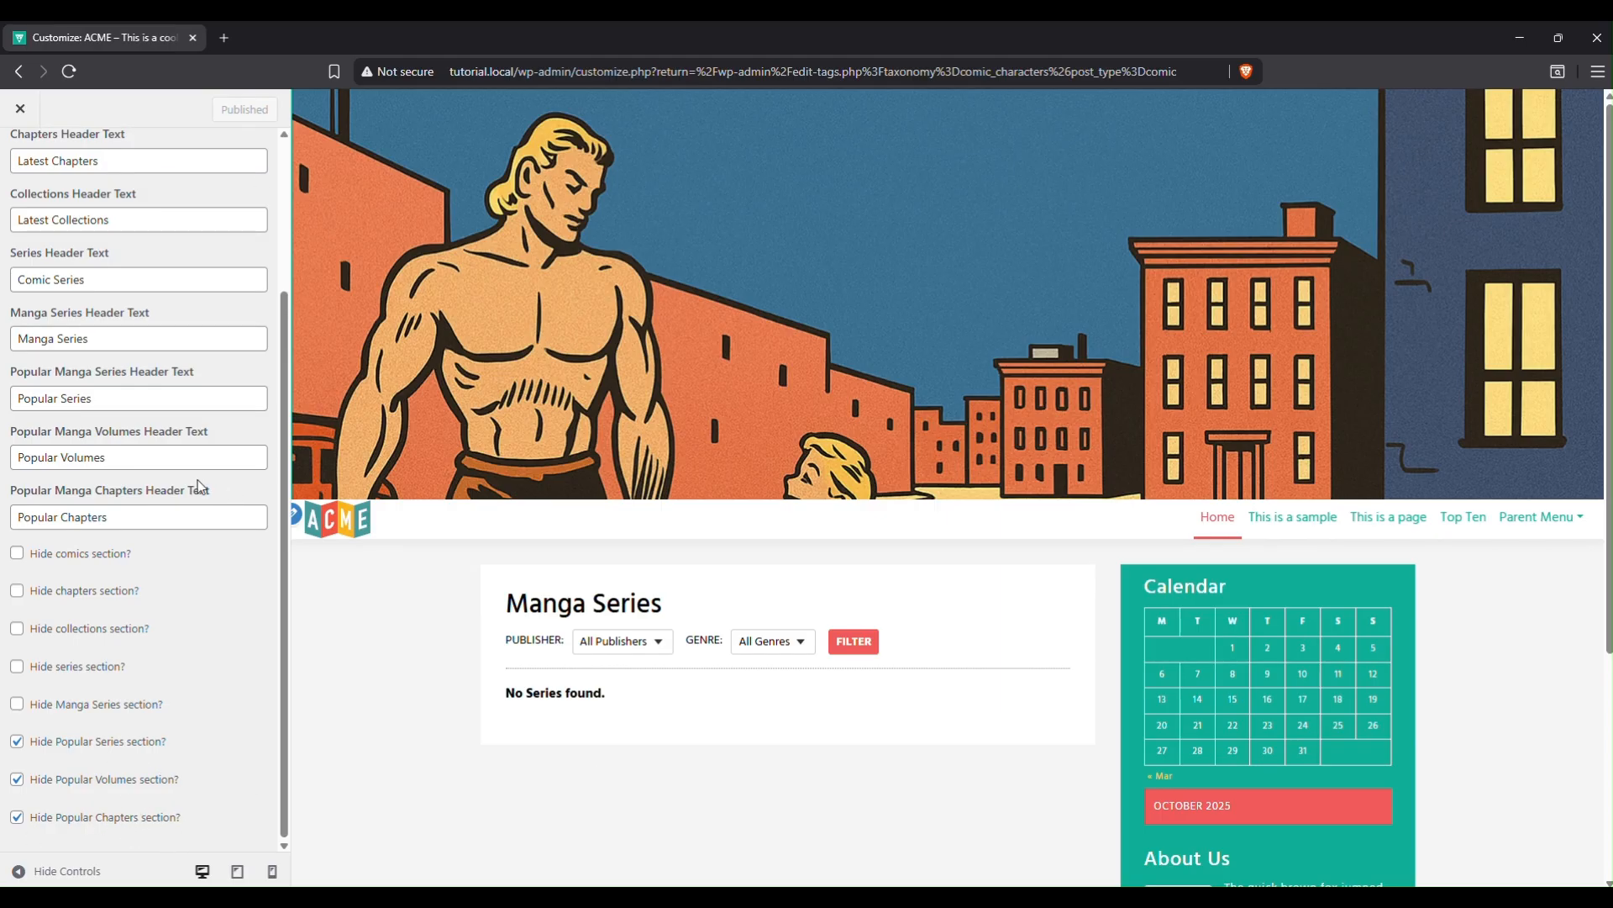
scroll(199, 486, up, 3)
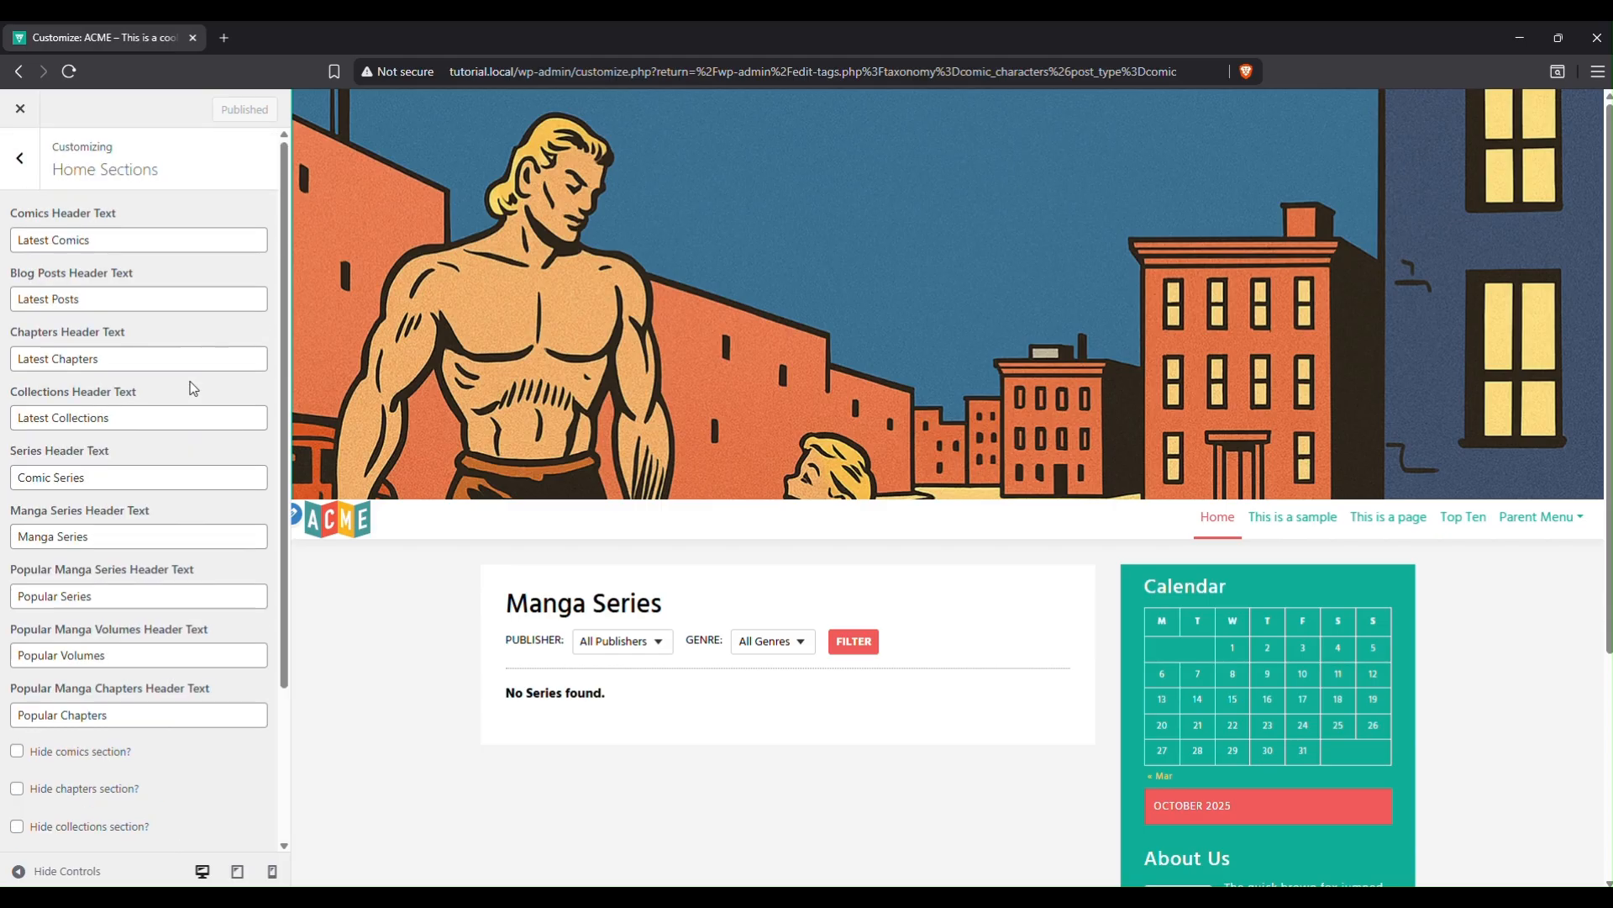
Start a new manga series titled 'Samson and David'.
click(21, 112)
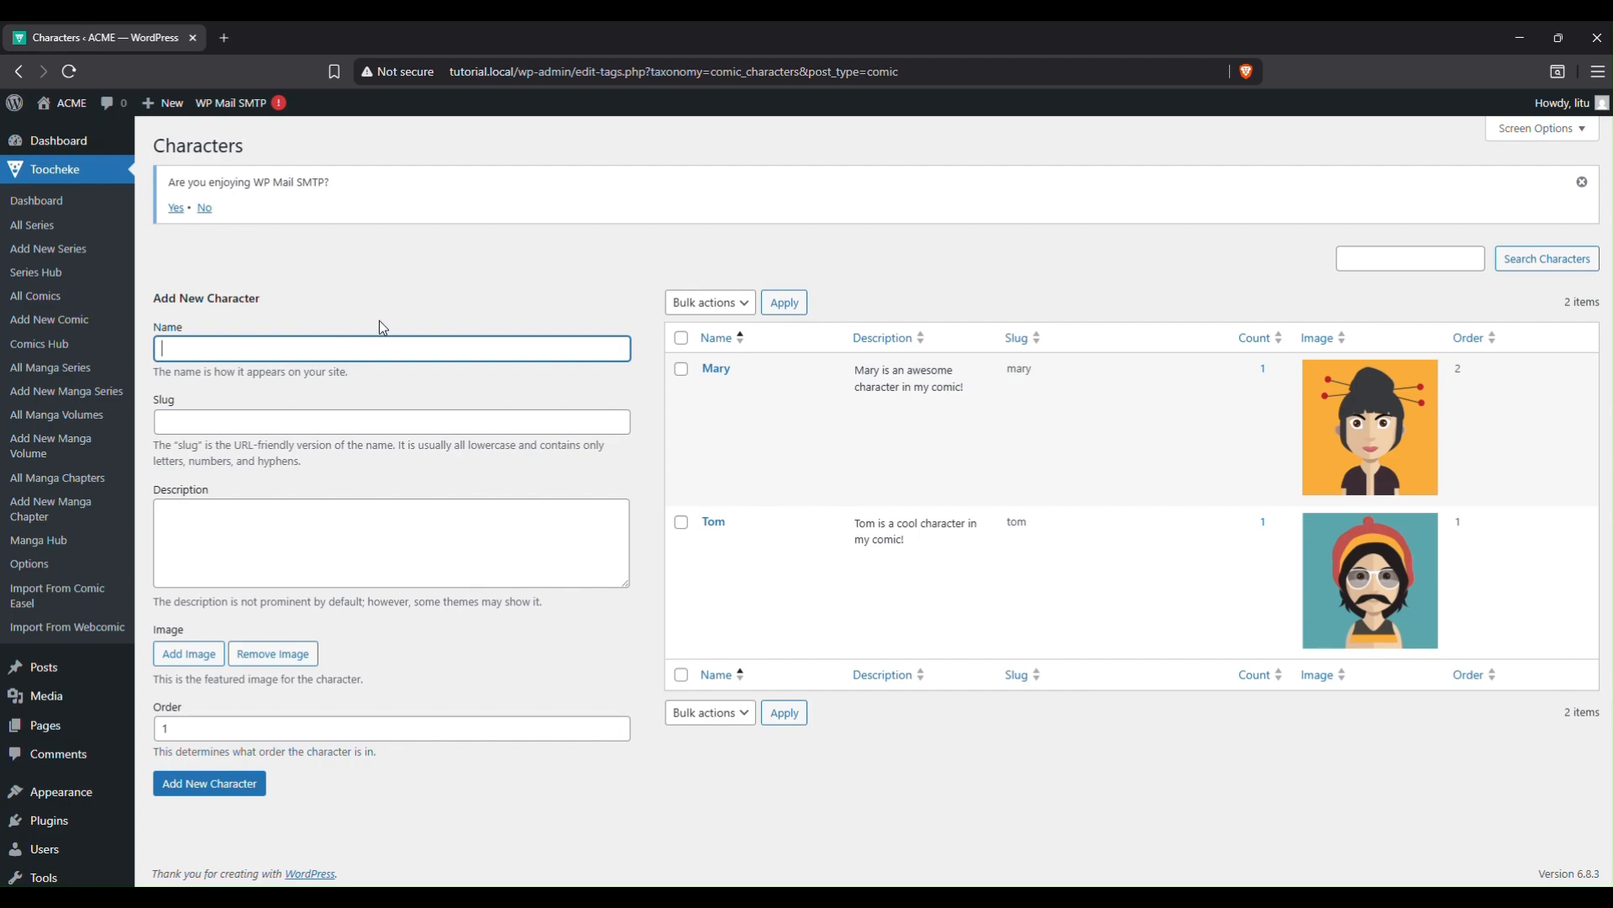
click(75, 369)
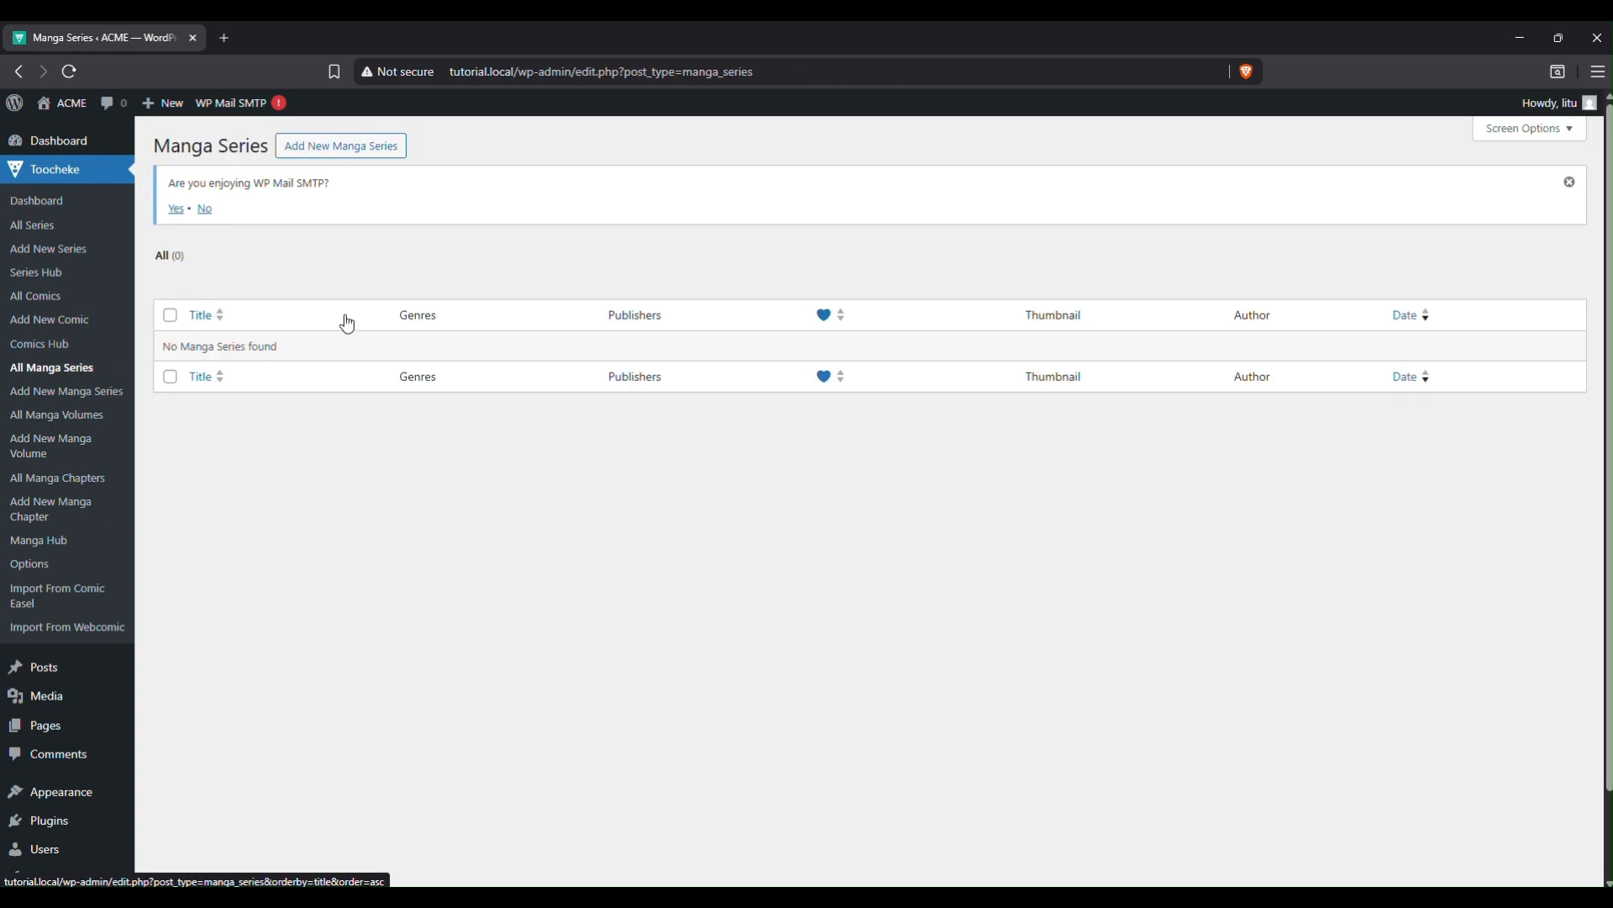
click(96, 393)
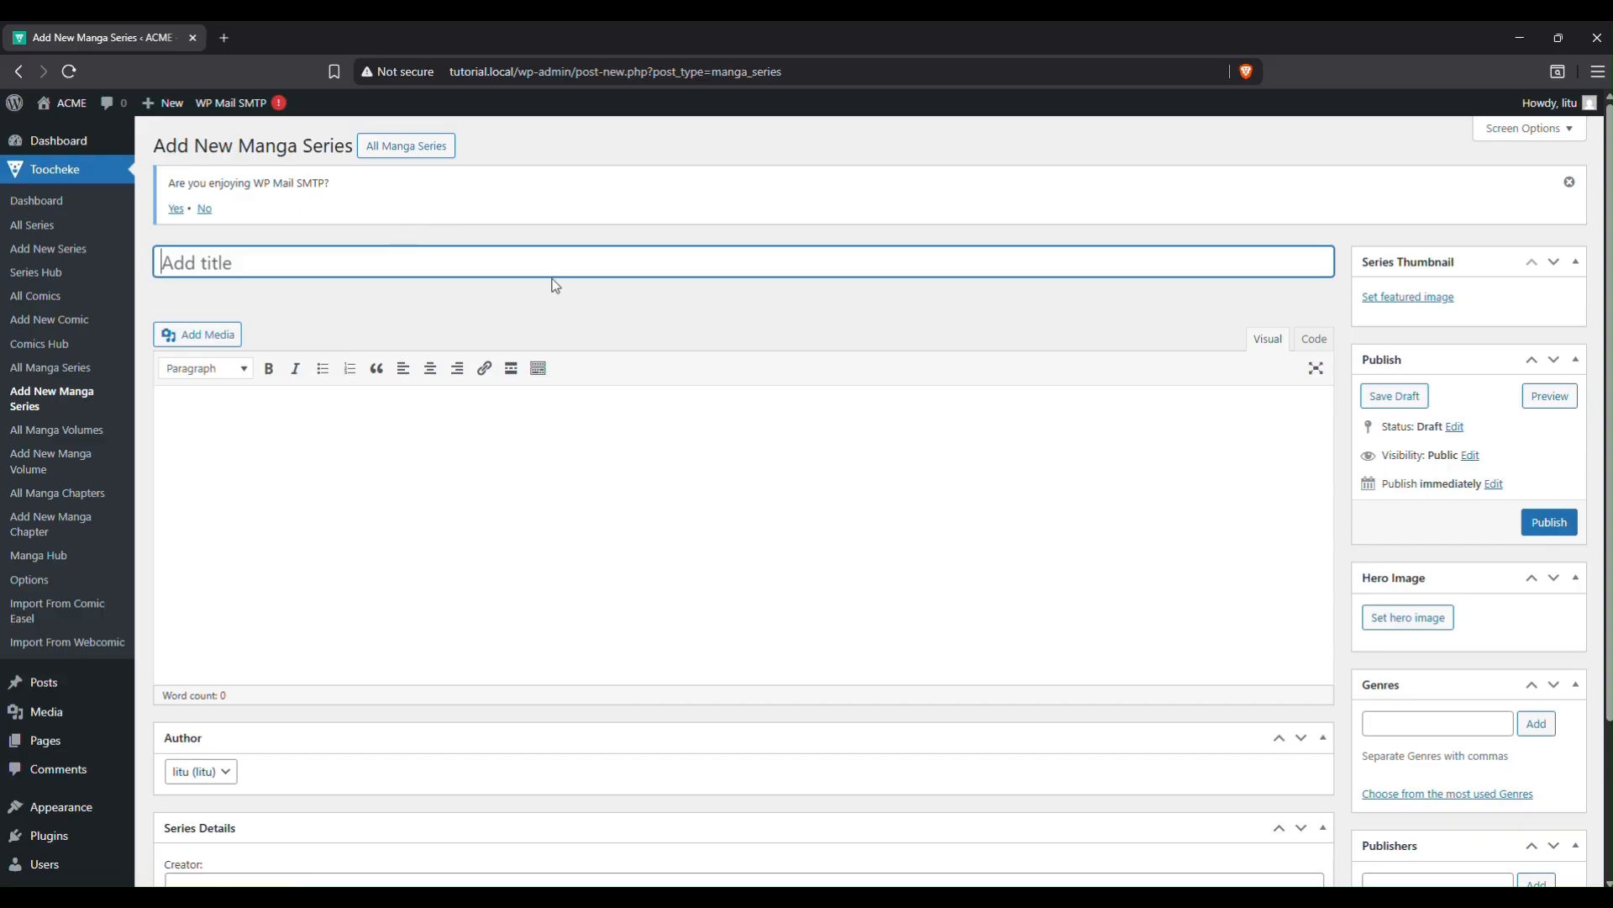
text(Samson and David)
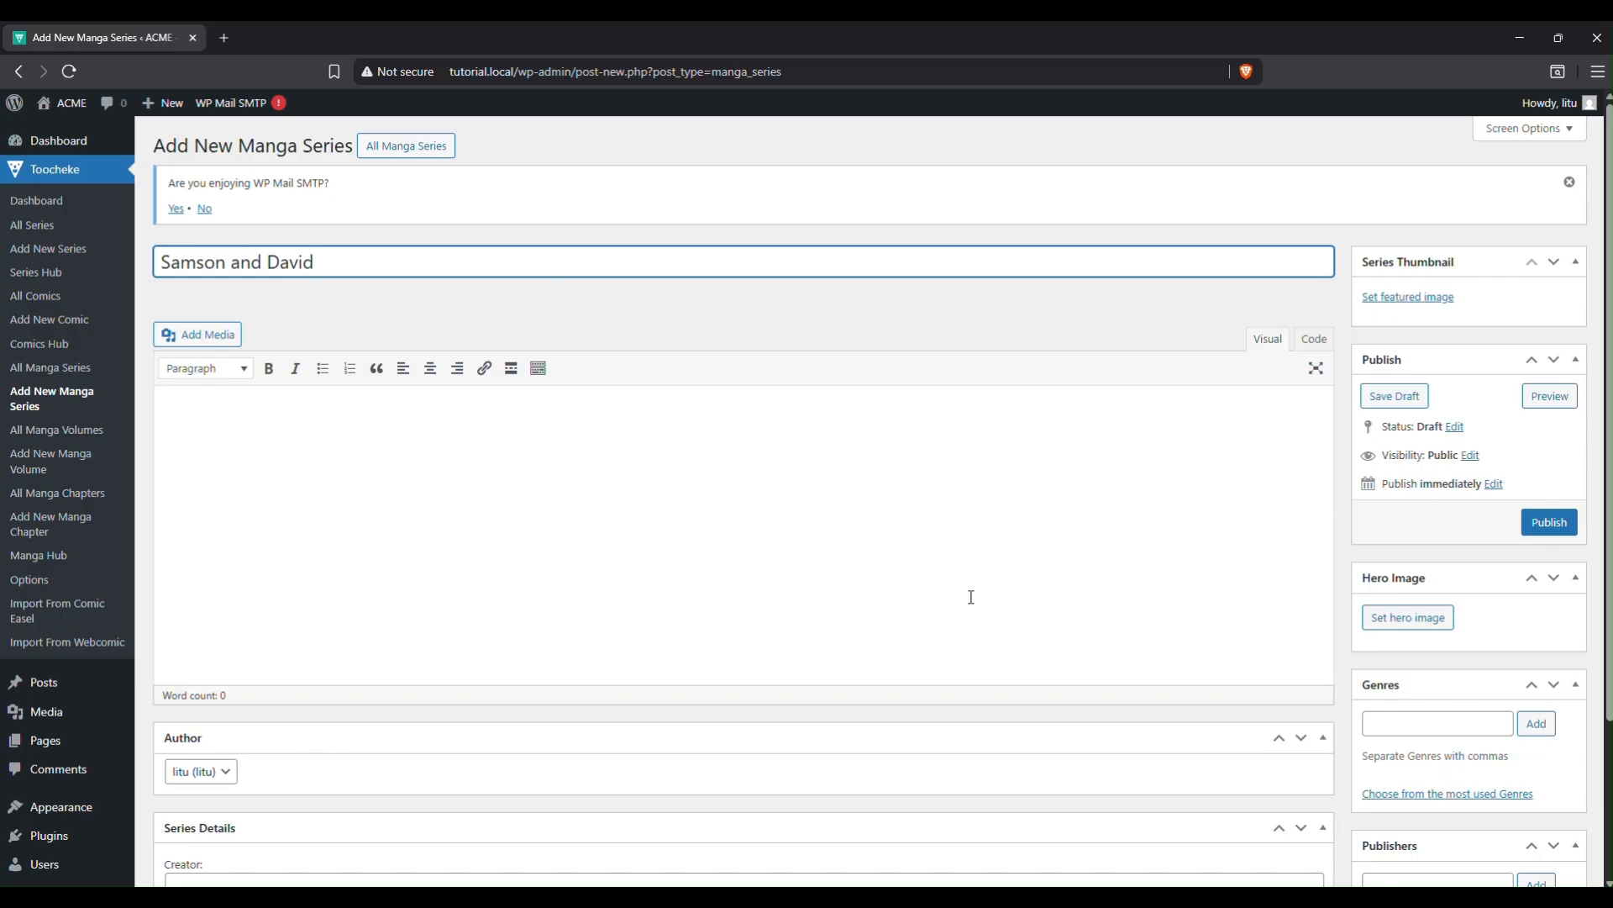
Select and copy the lorem ipsum text in Notepad++, then place the cursor in the description.
key(alt+Tab)
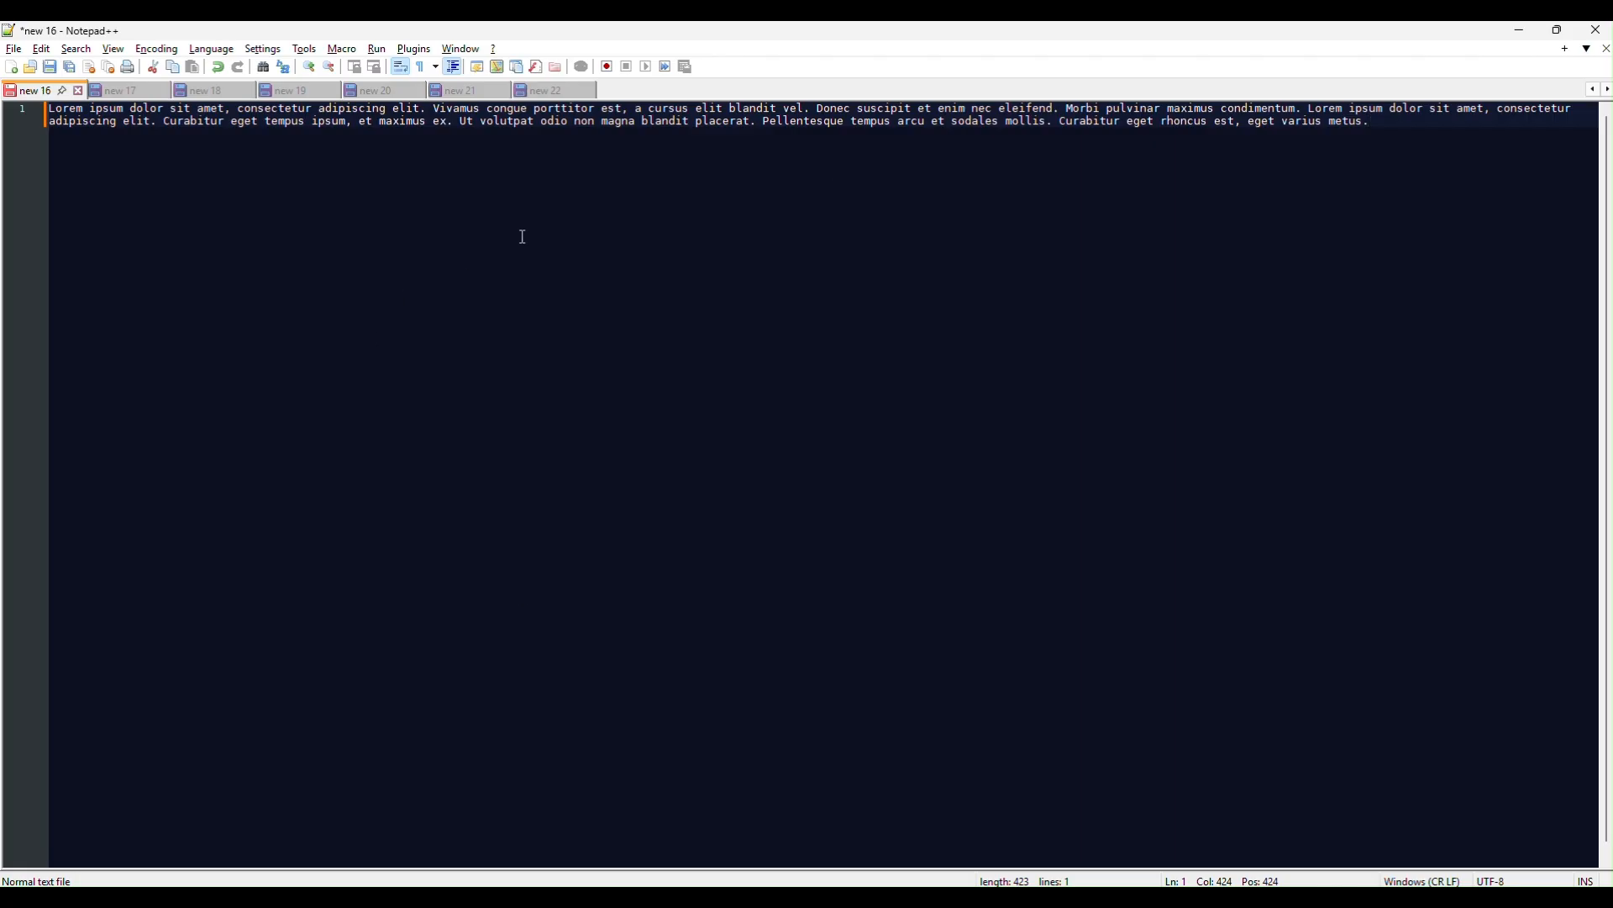
key(ctrl+a)
key(ctrl+c)
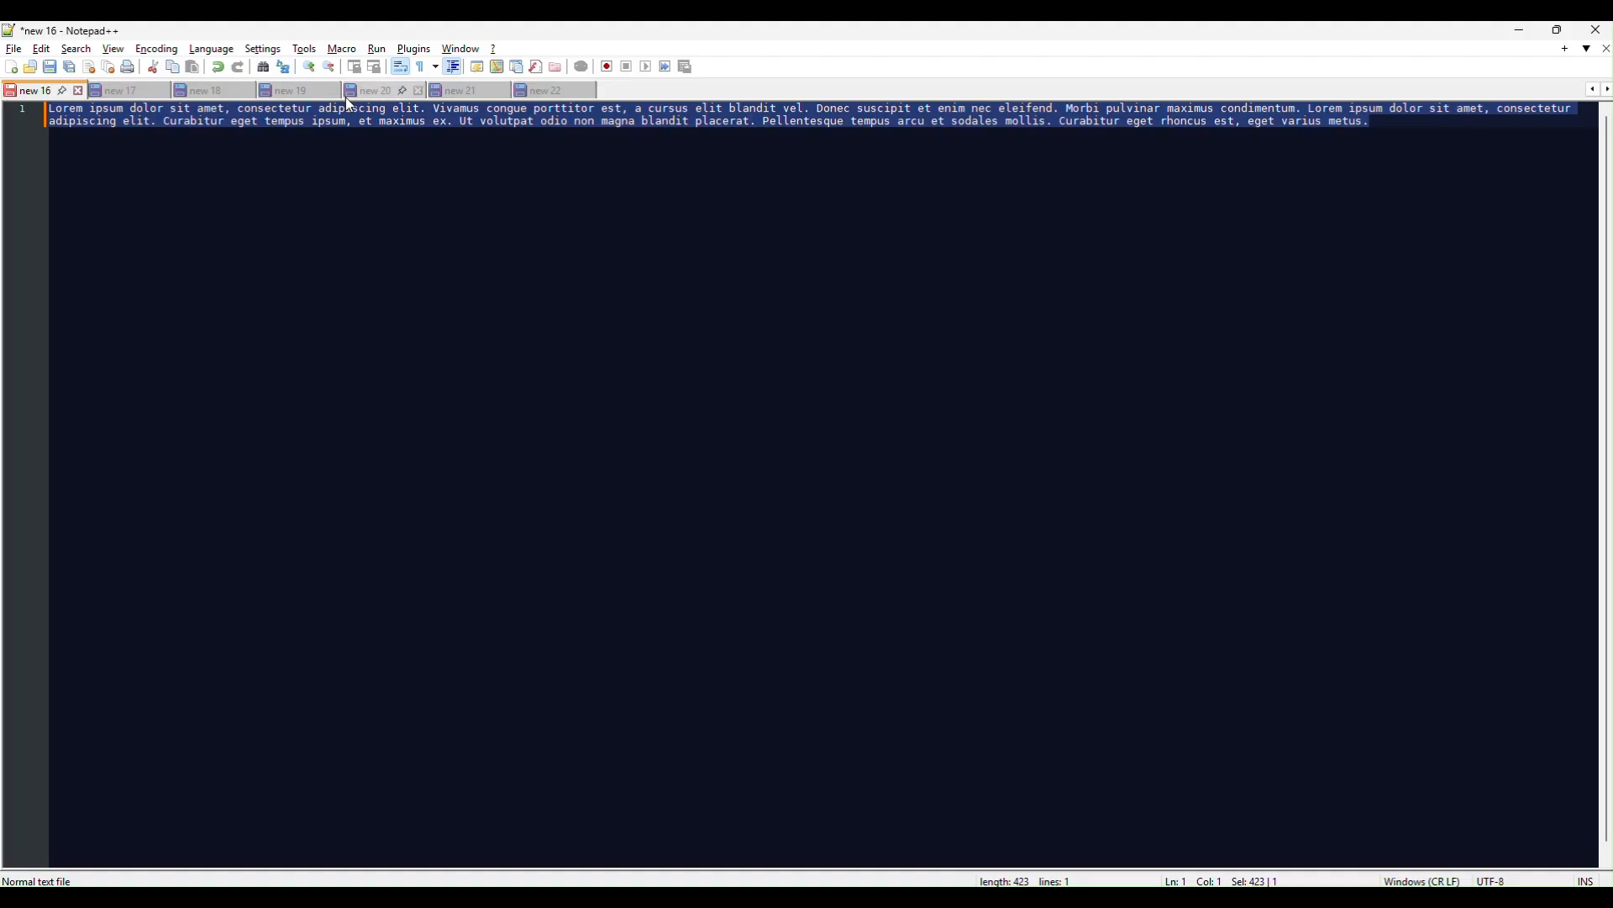
key(alt+Tab)
click(304, 500)
Paste the description, then set the suggested creator, status Completed, release year 1940 and rating 13+.
key(ctrl+v)
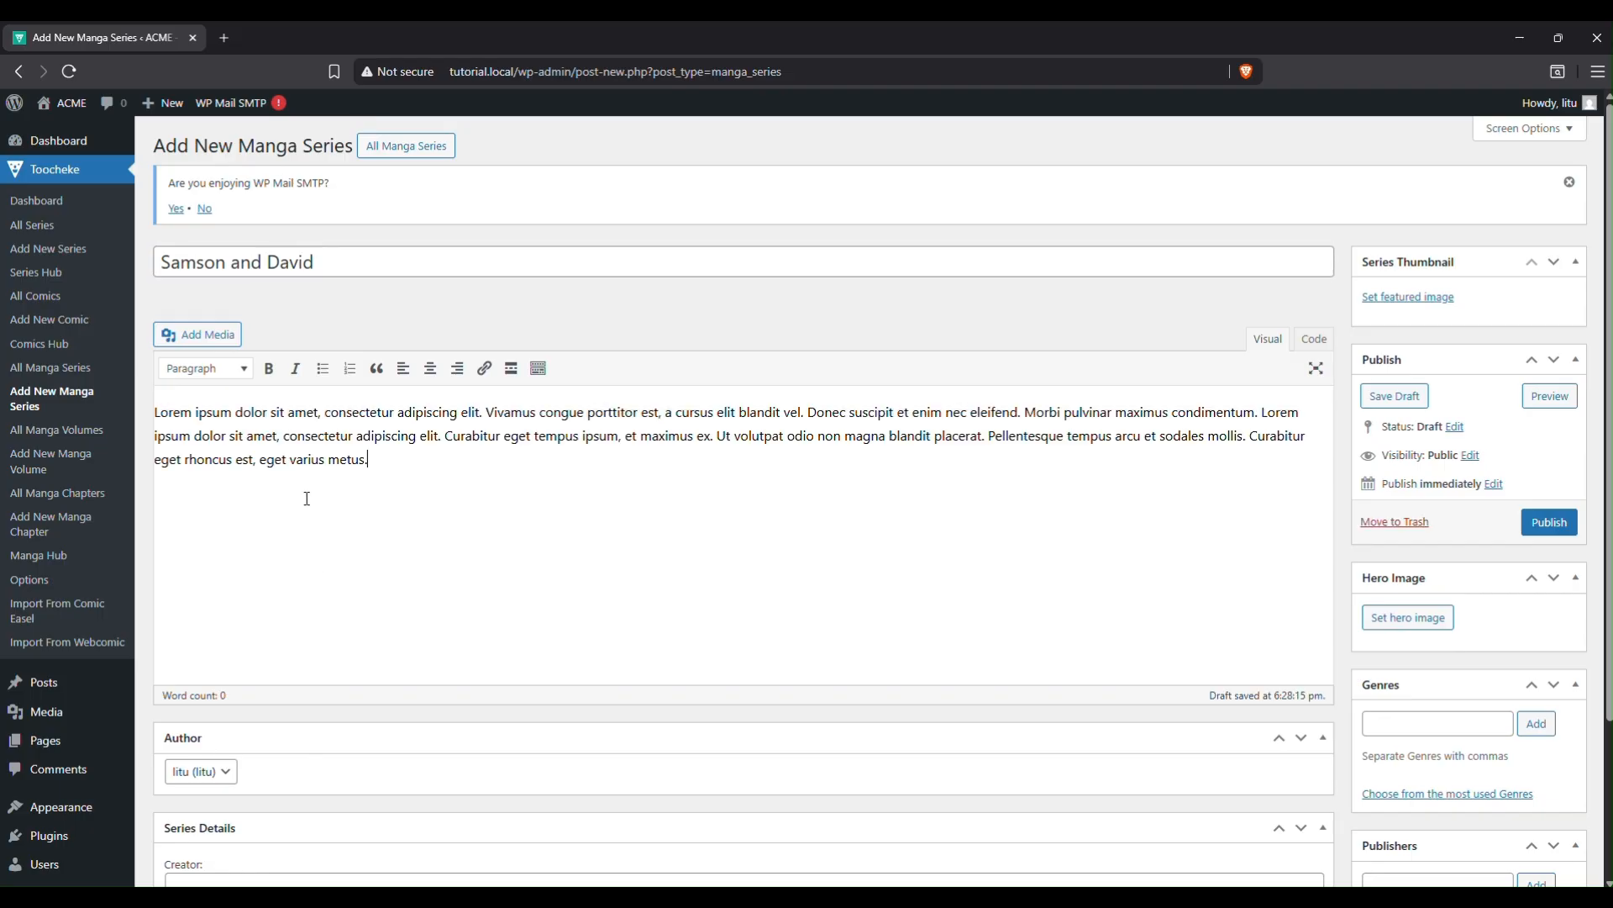
scroll(897, 465, down, 3)
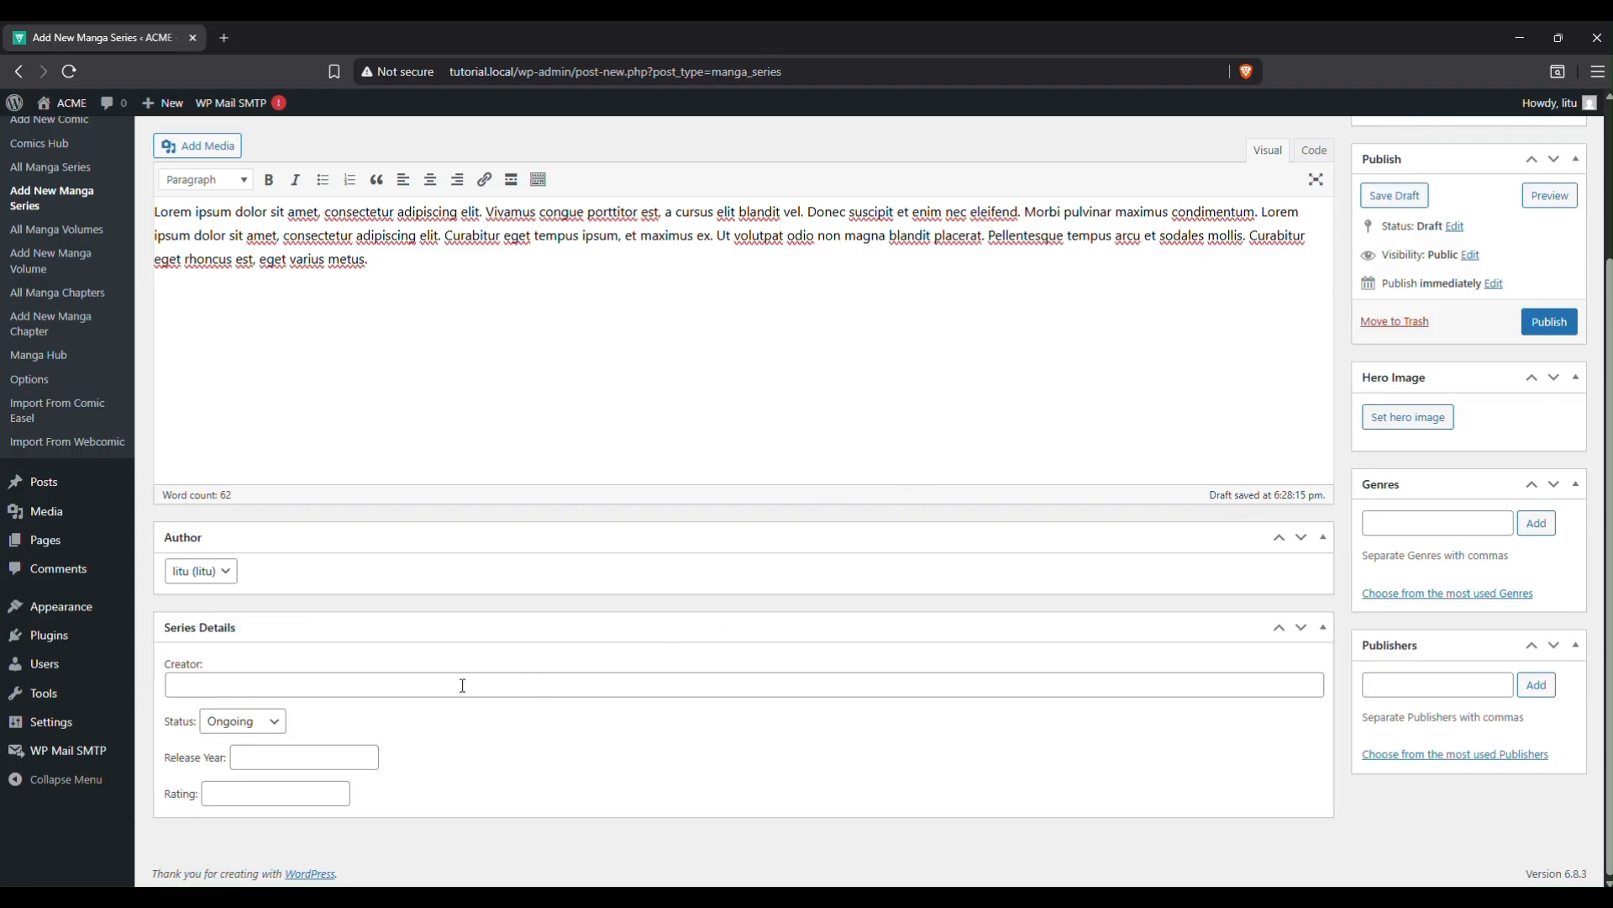
click(321, 694)
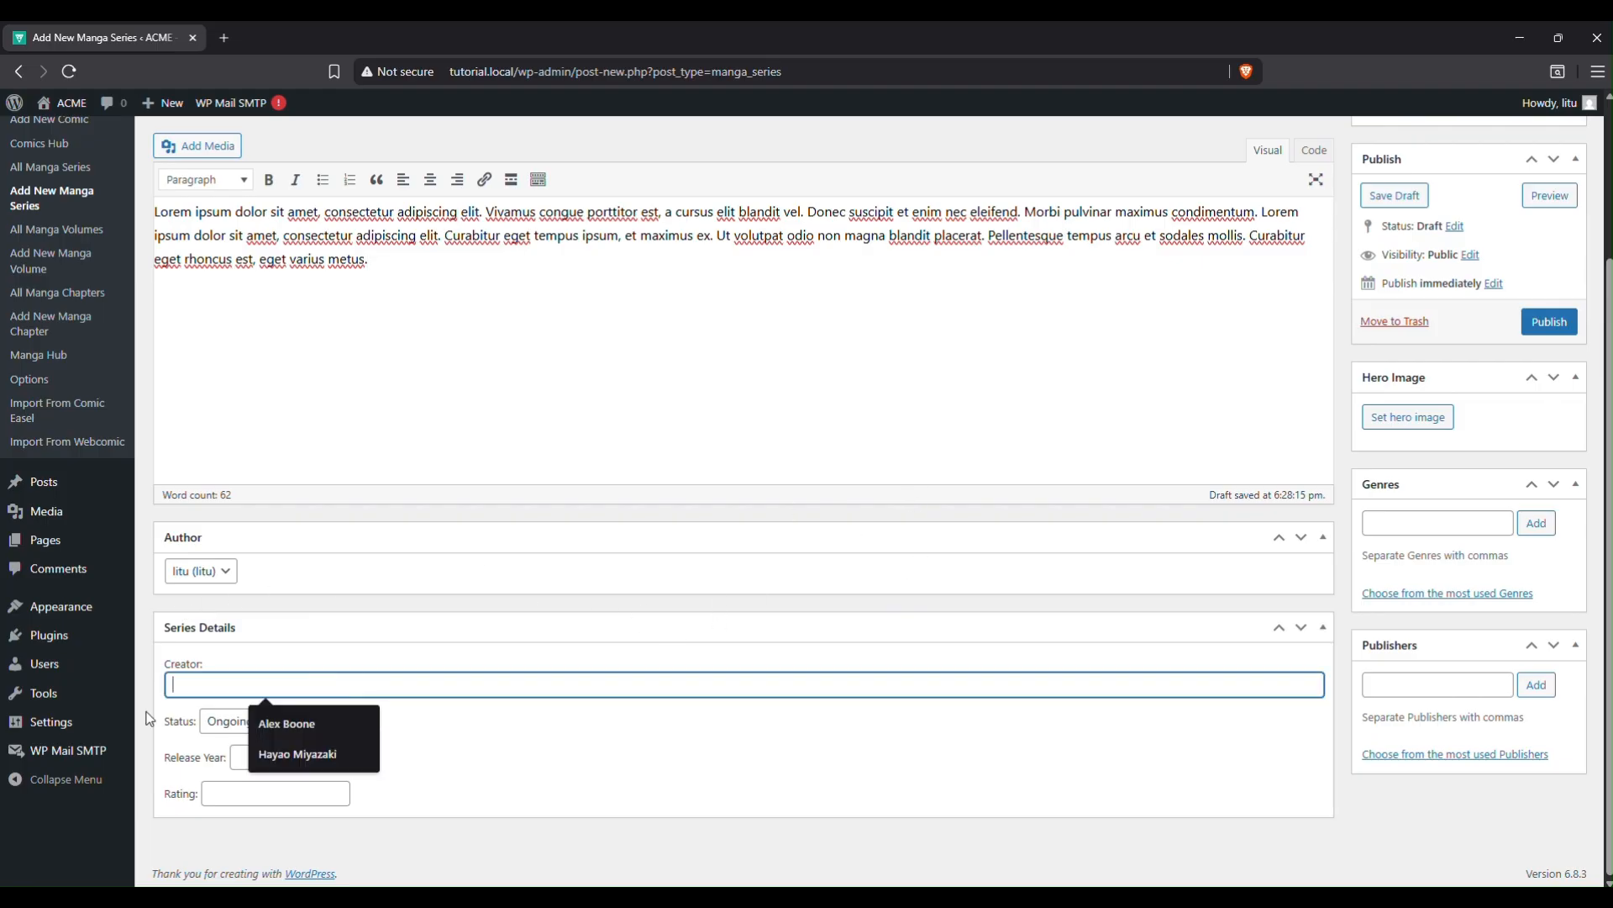
click(303, 724)
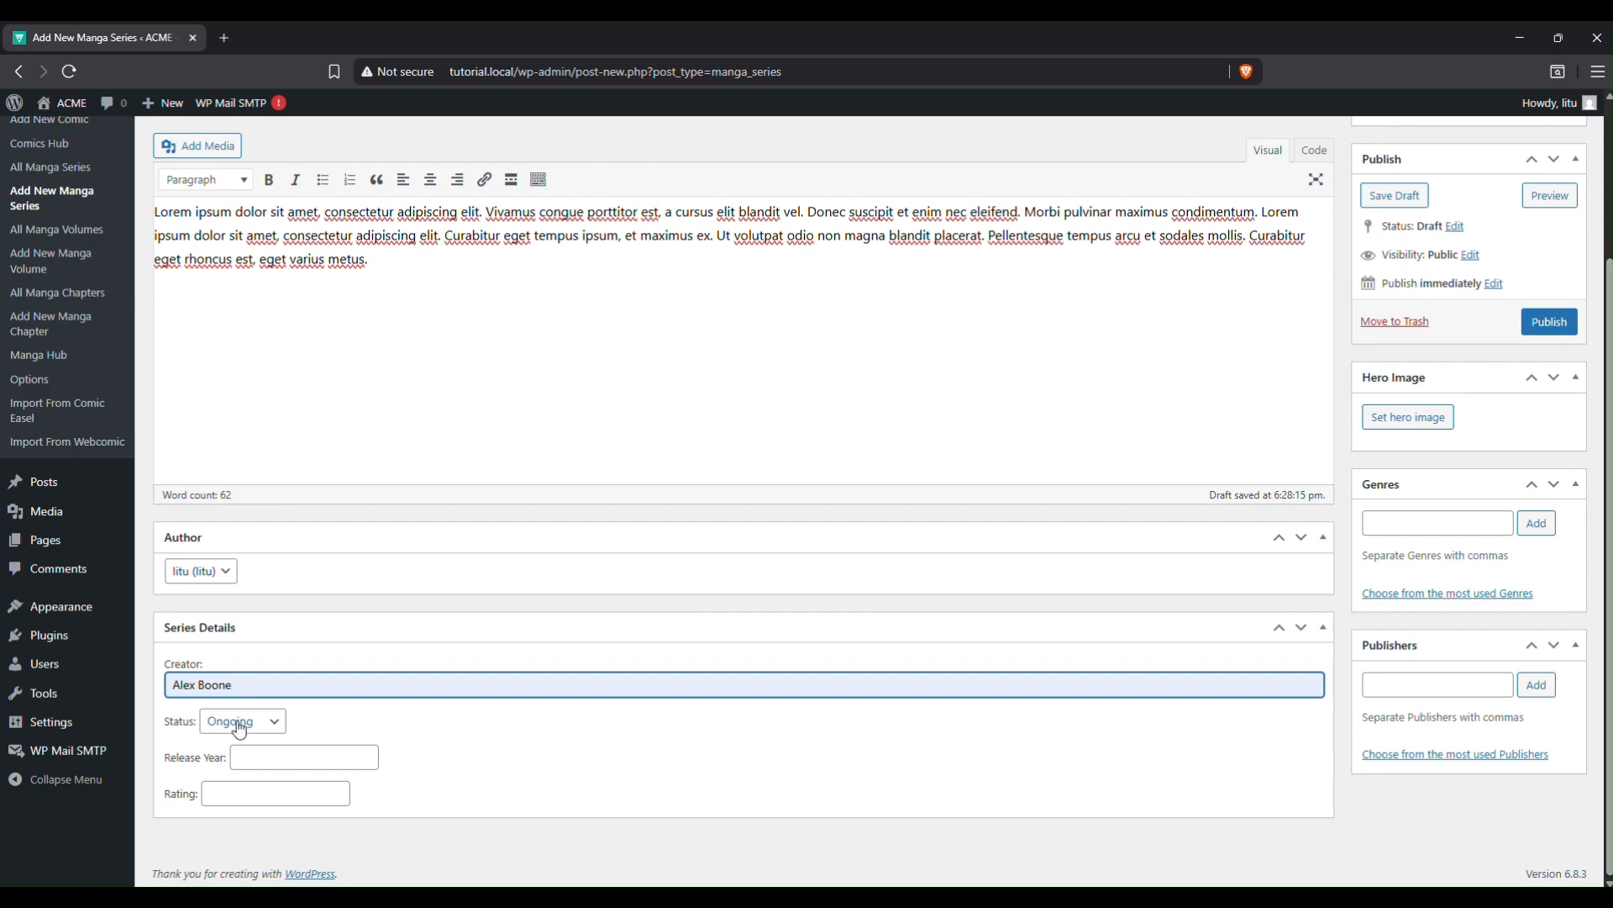
click(269, 727)
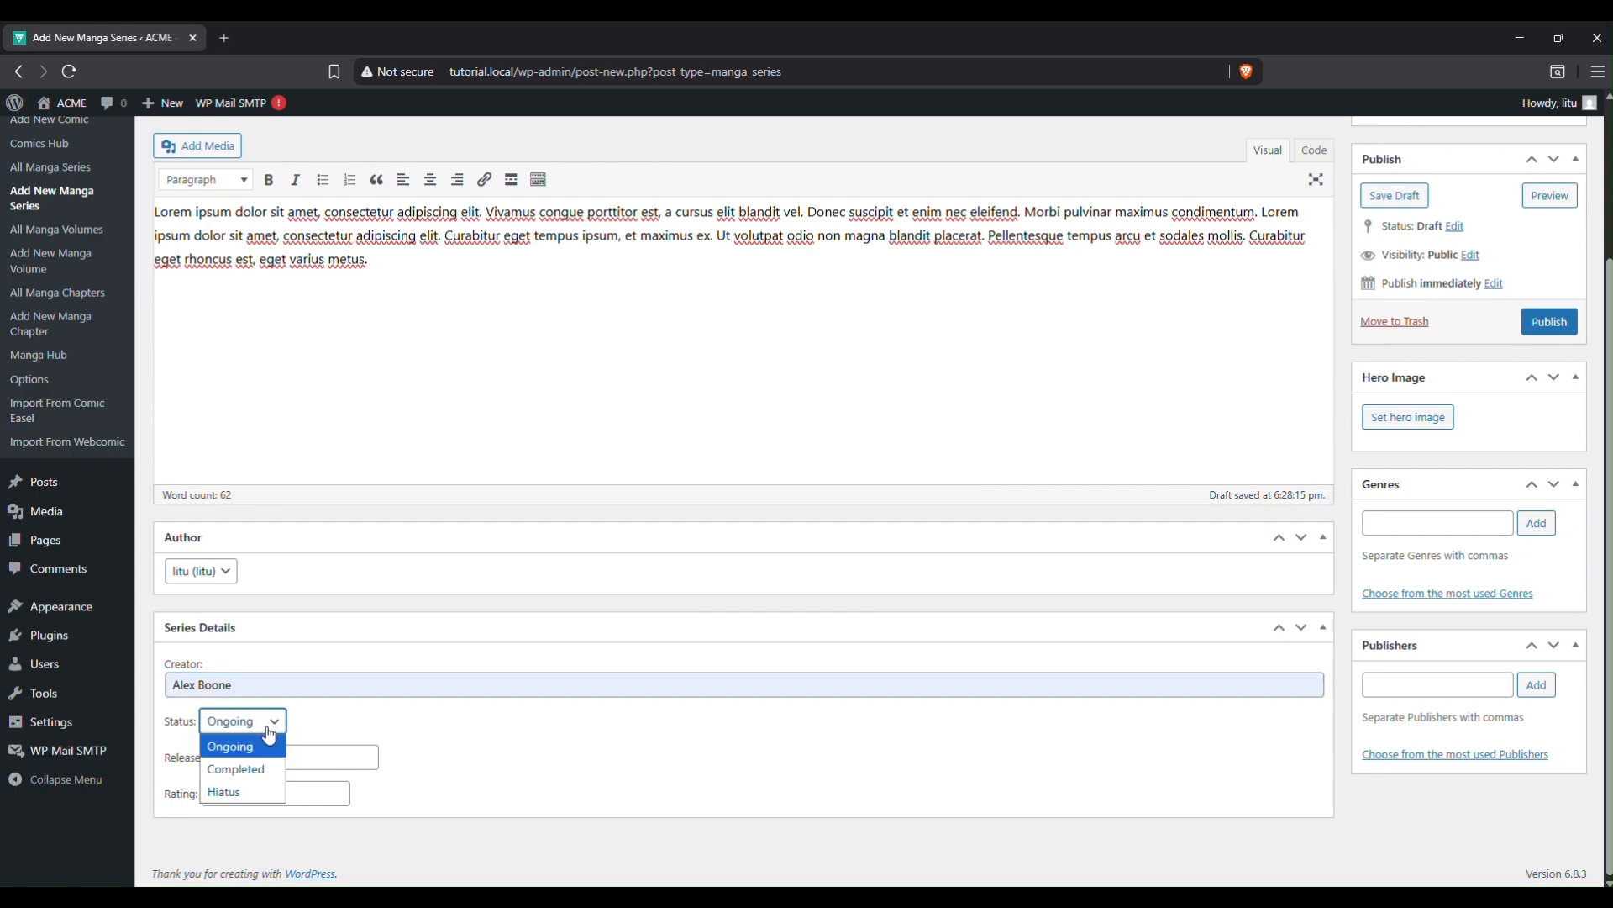
click(259, 765)
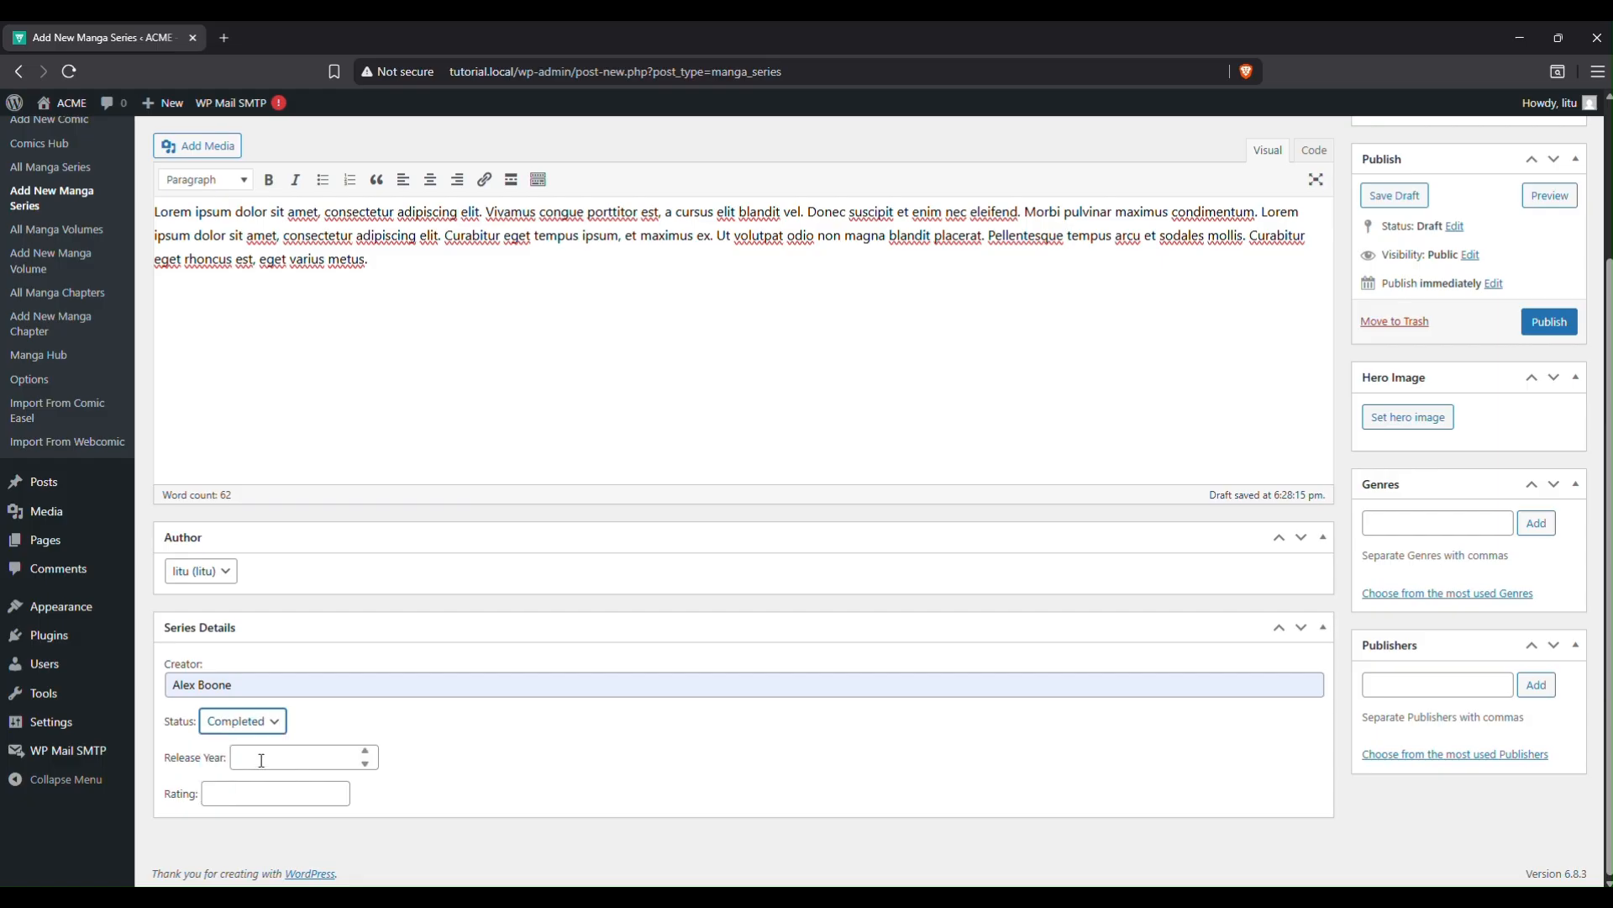
click(268, 755)
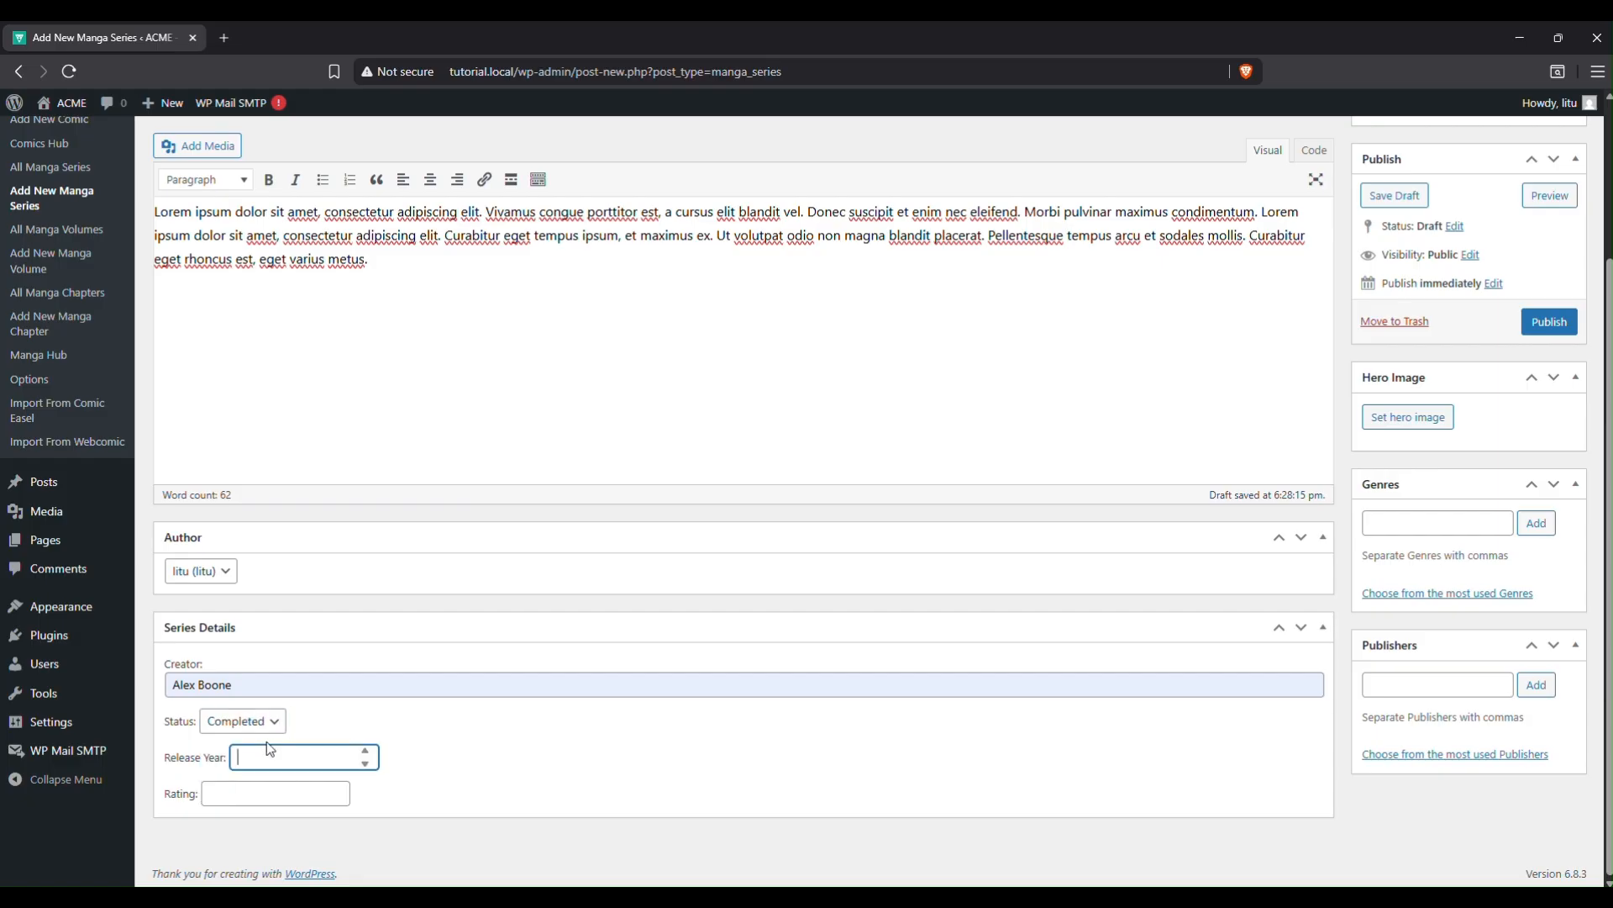
text(1940)
click(276, 803)
click(286, 827)
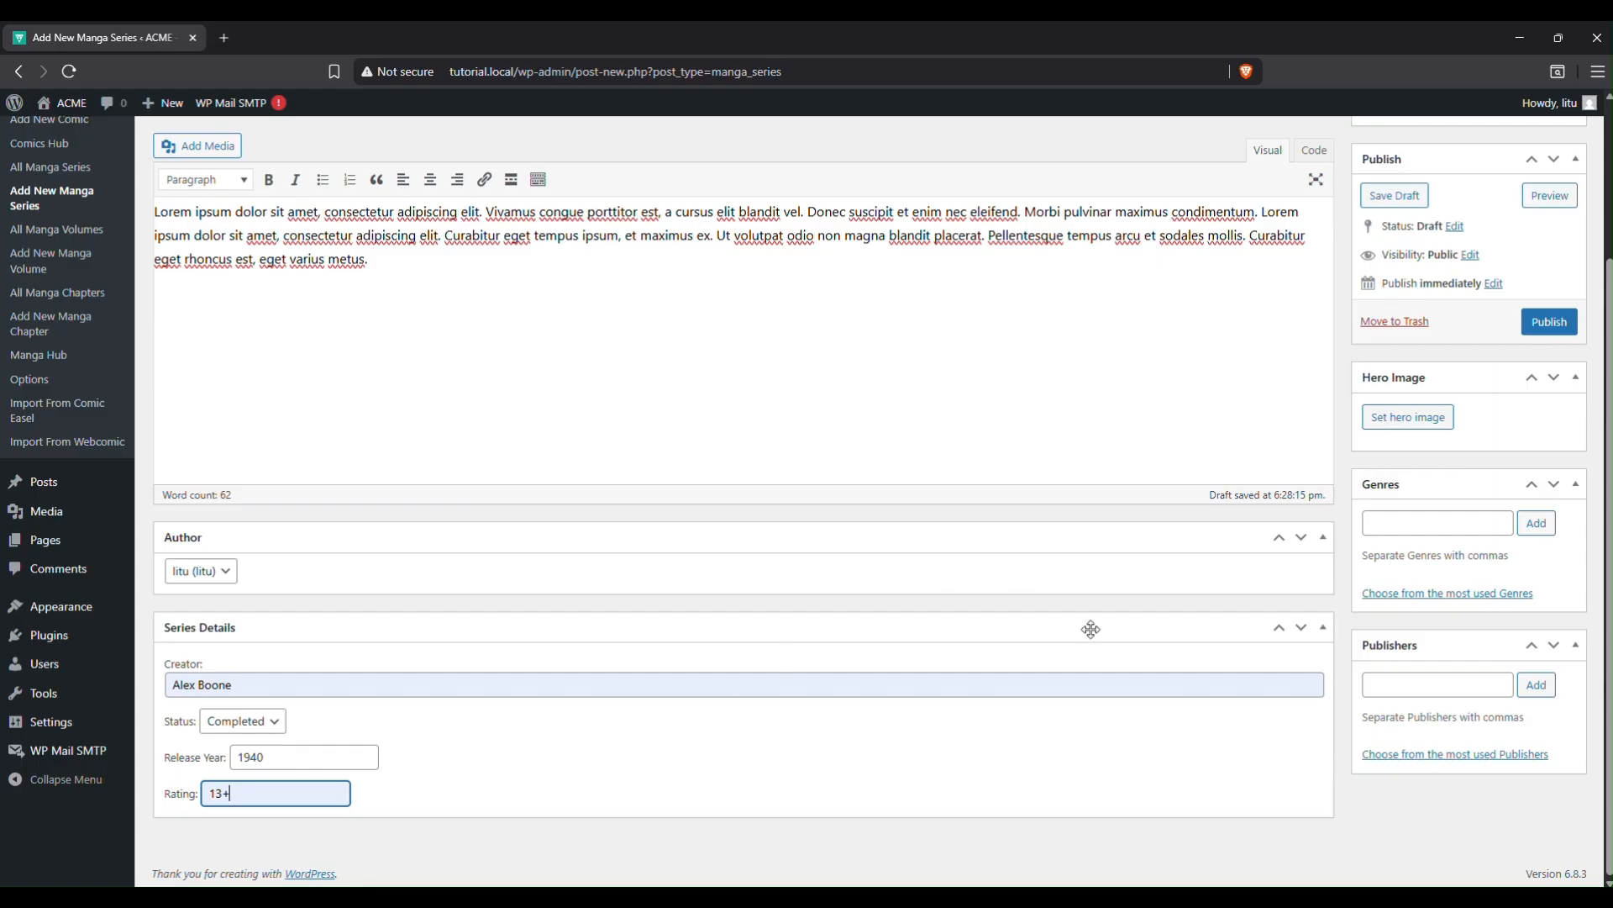
Add Superhero as a genre and ACME Publishers as a publisher.
scroll(1521, 632, up, 1)
click(1405, 609)
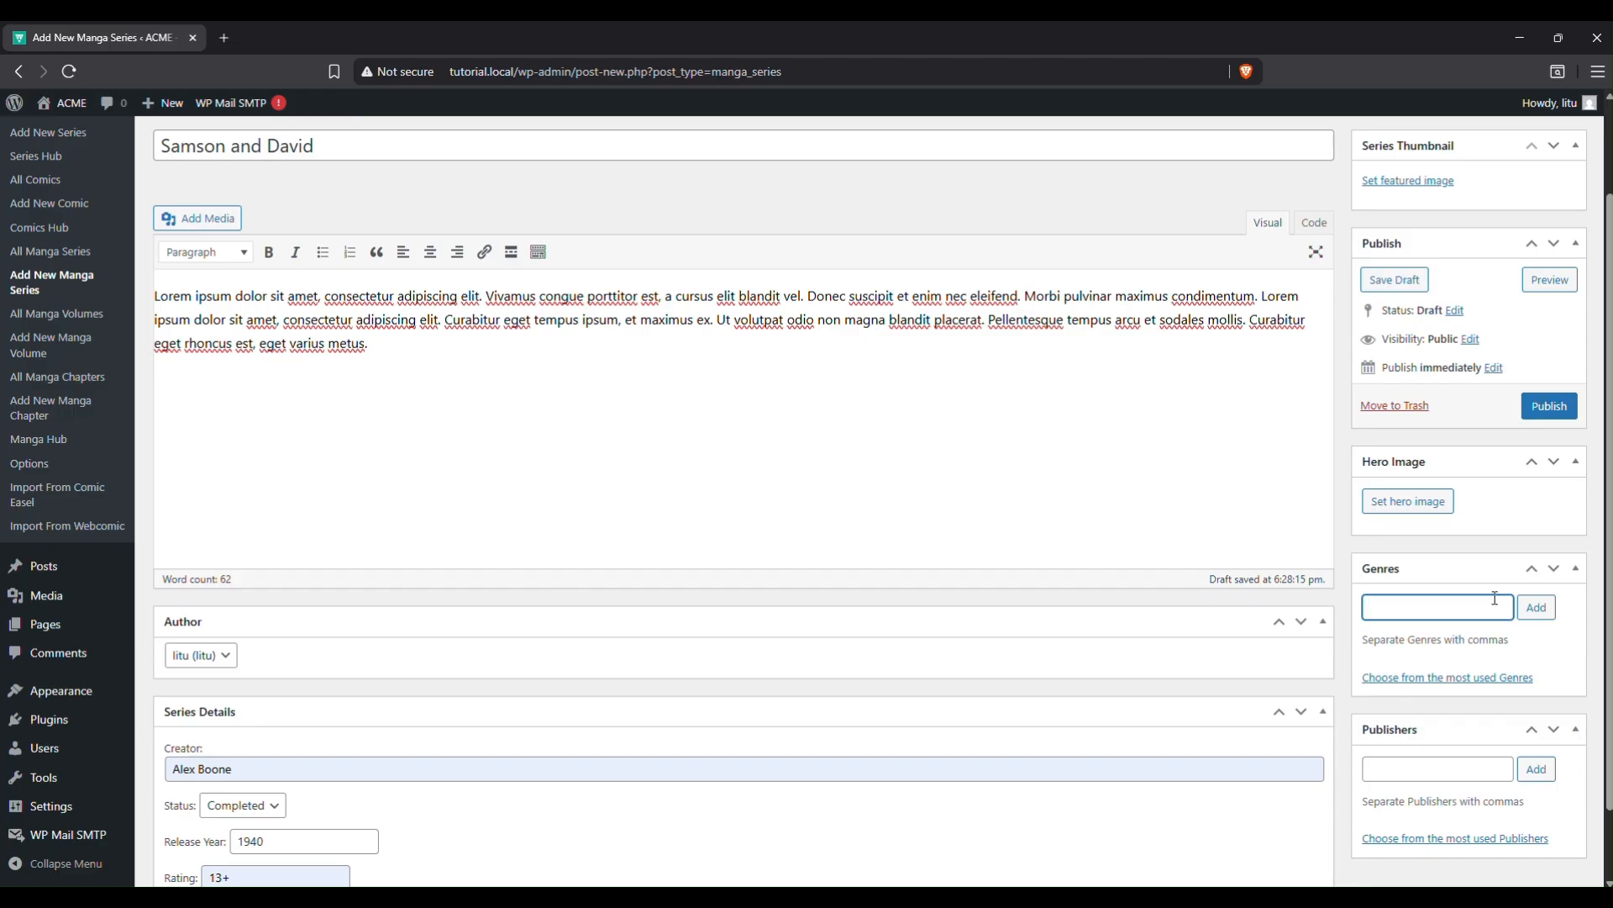
text(Superhero)
click(1535, 607)
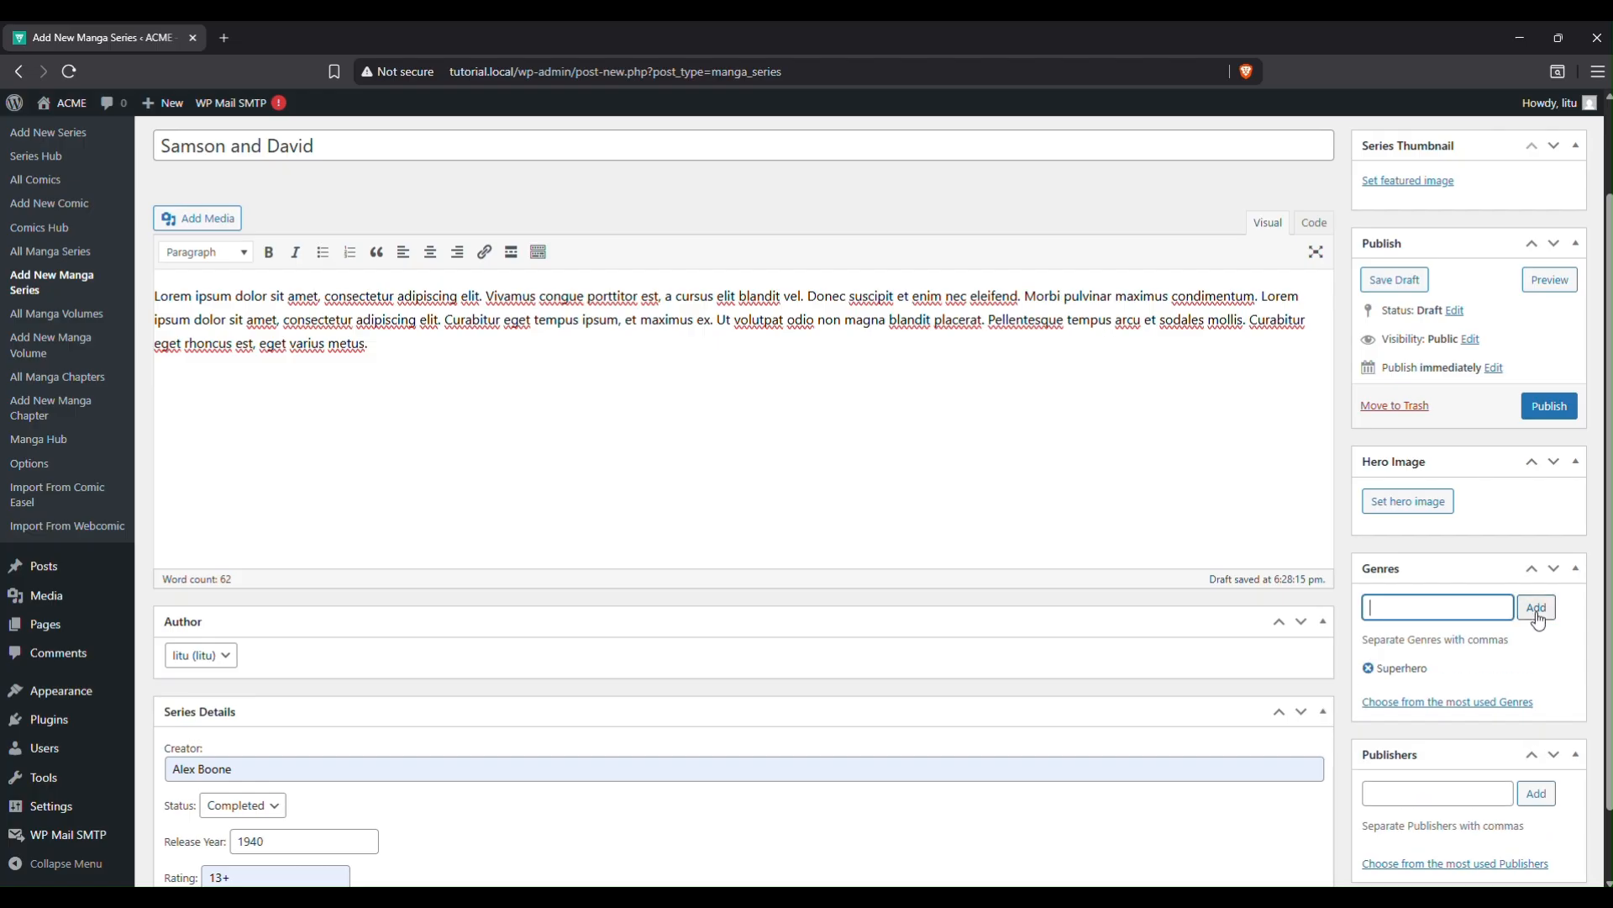
click(1464, 797)
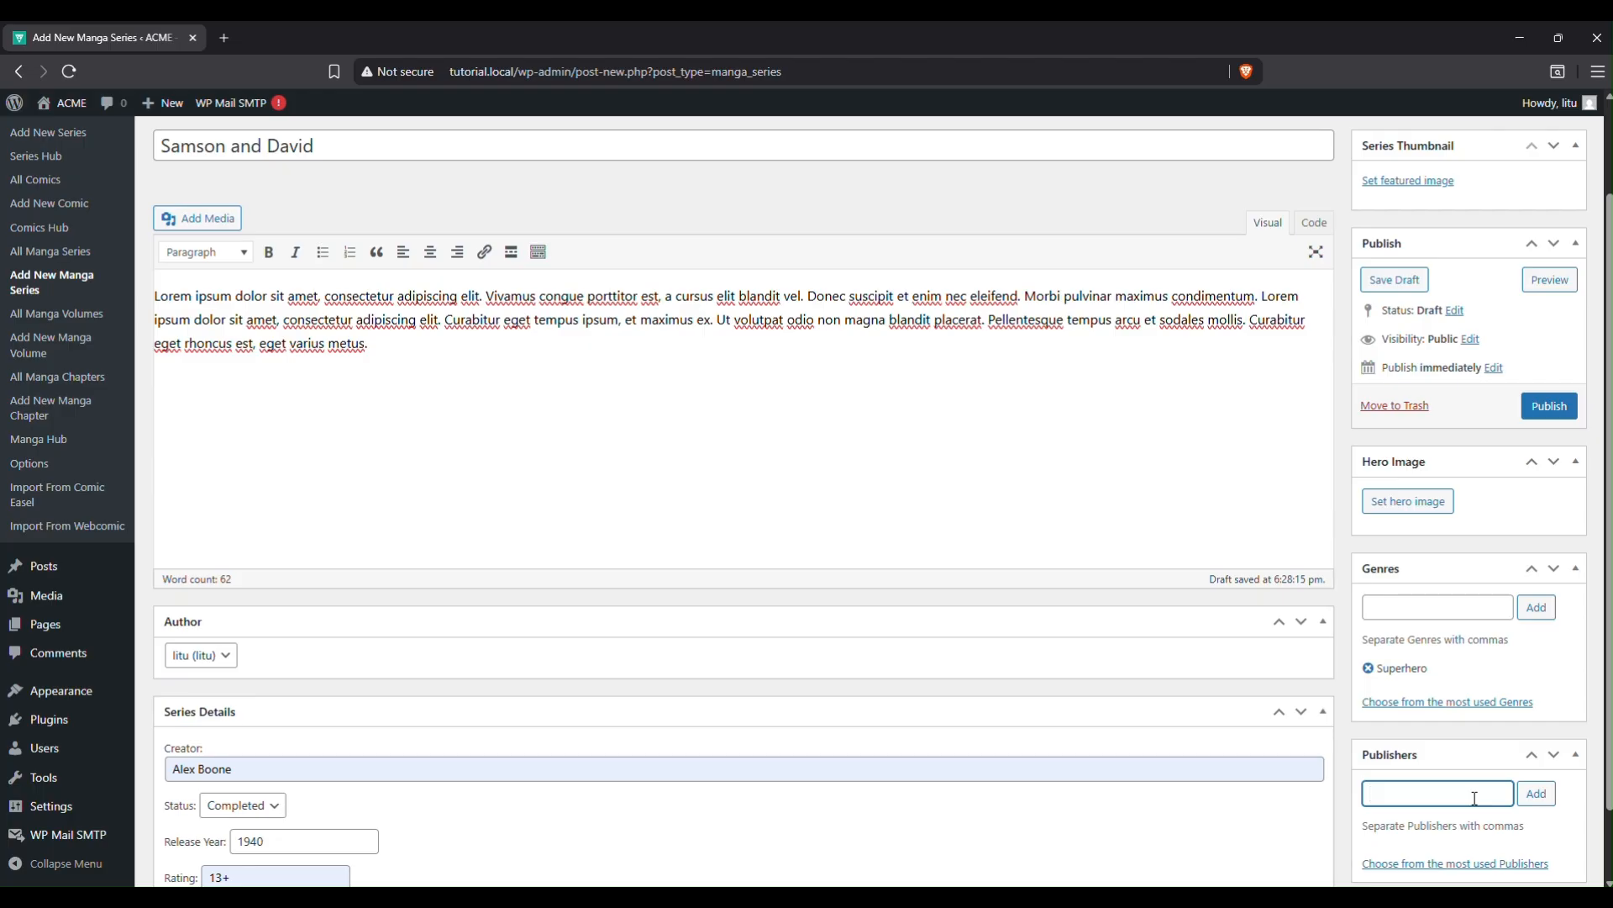
text(ACME O)
key(BackSpace)
click(1536, 793)
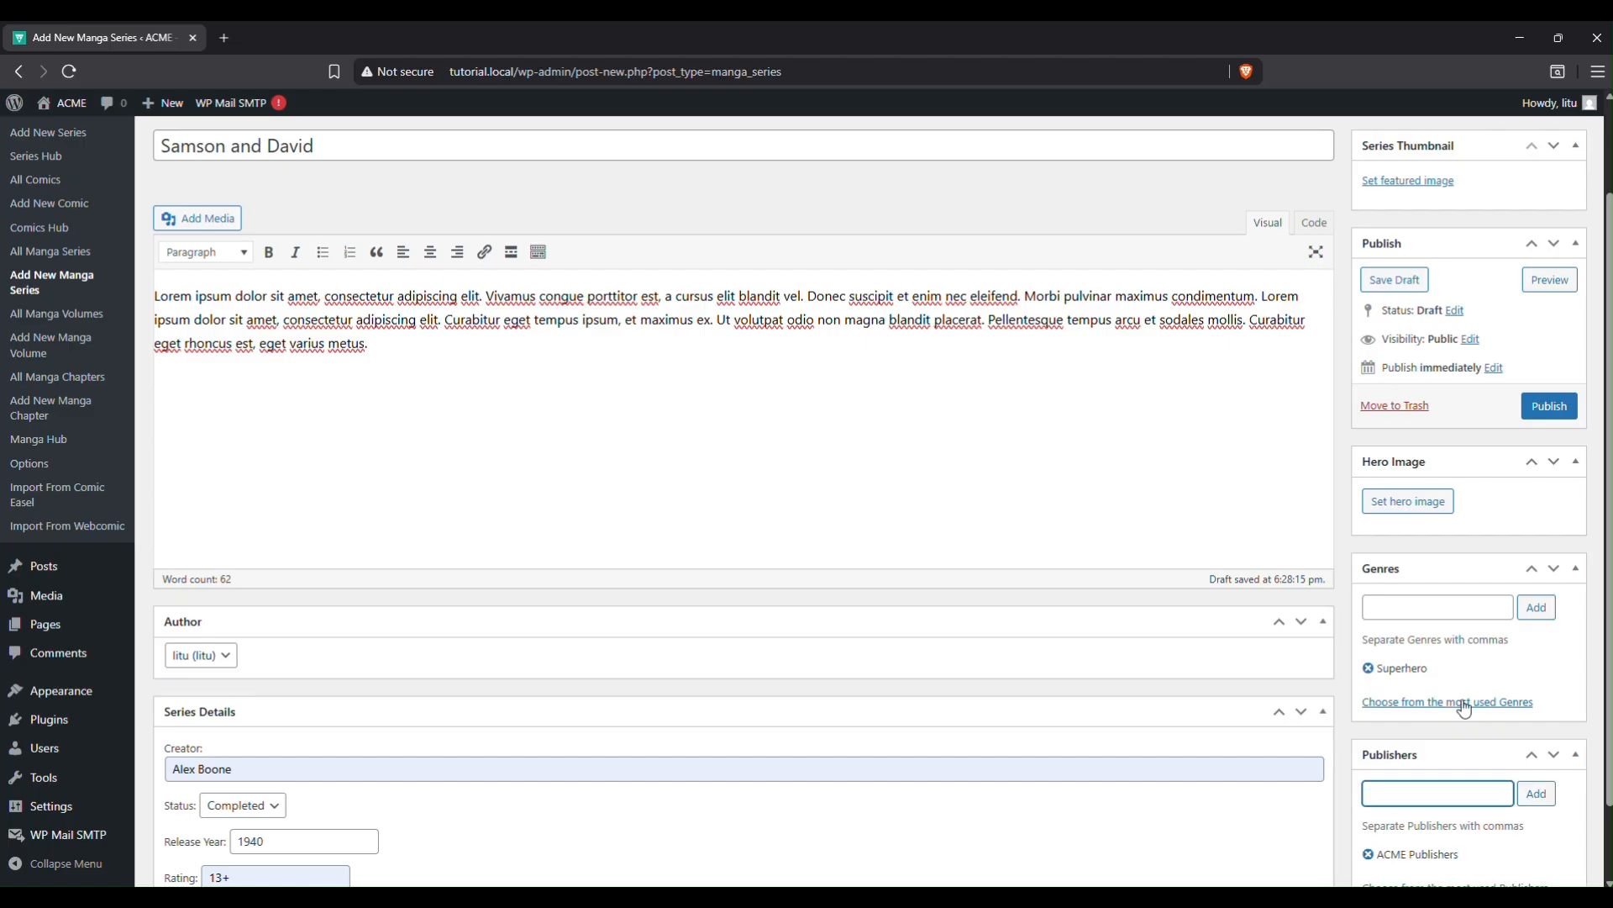
scroll(1477, 693, up, 2)
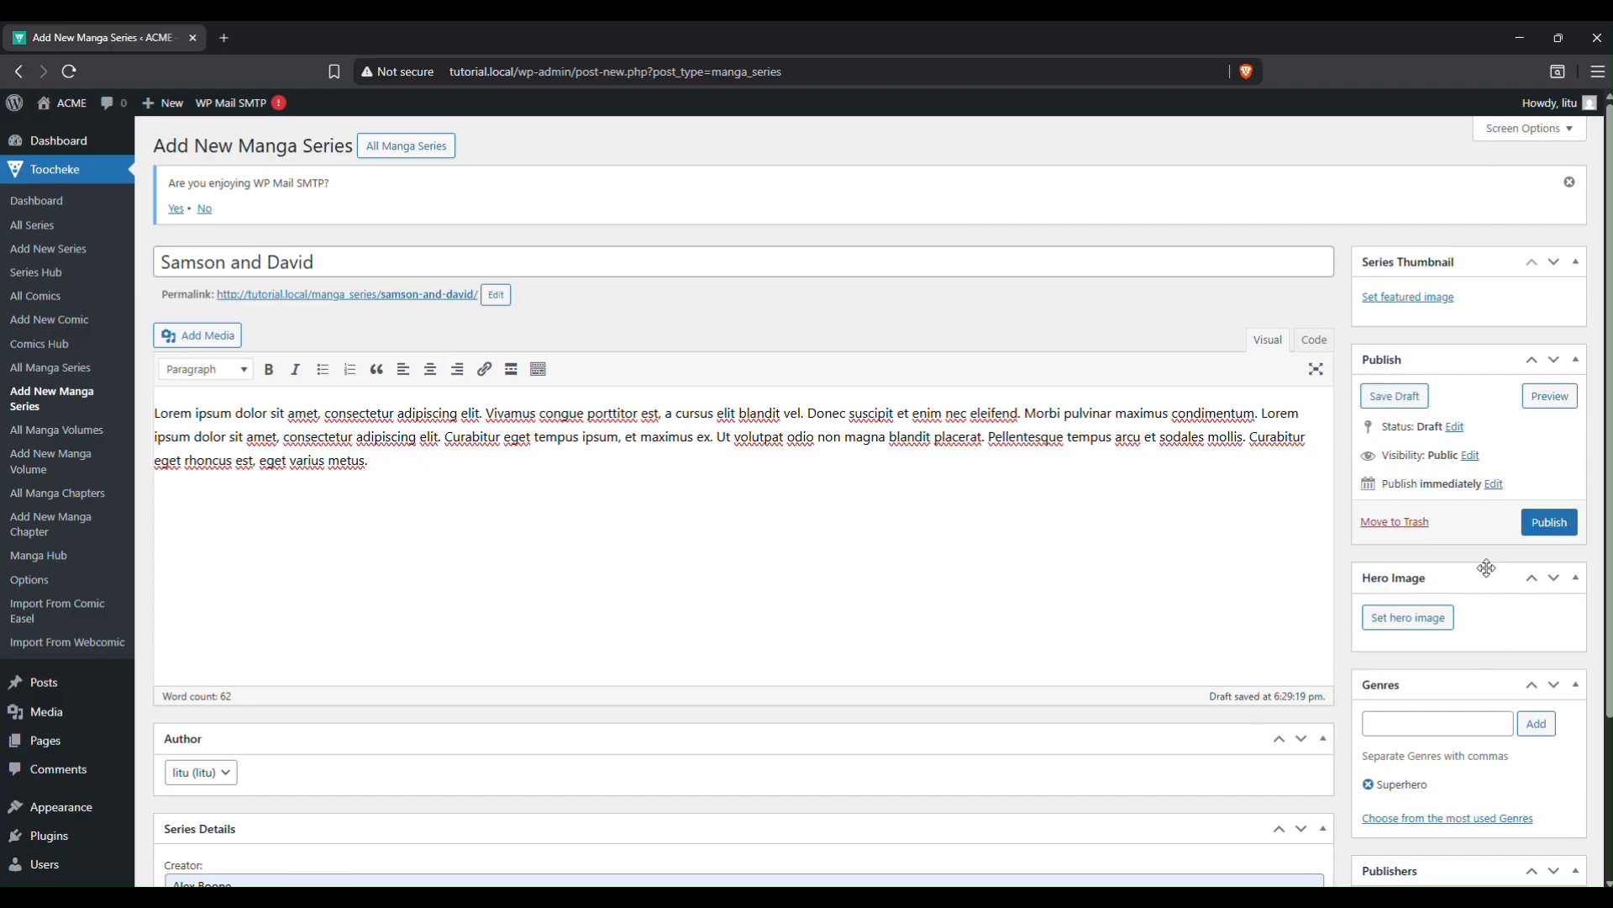
scroll(1479, 571, down, 2)
Set hero1.jpg as the series hero image.
click(1406, 530)
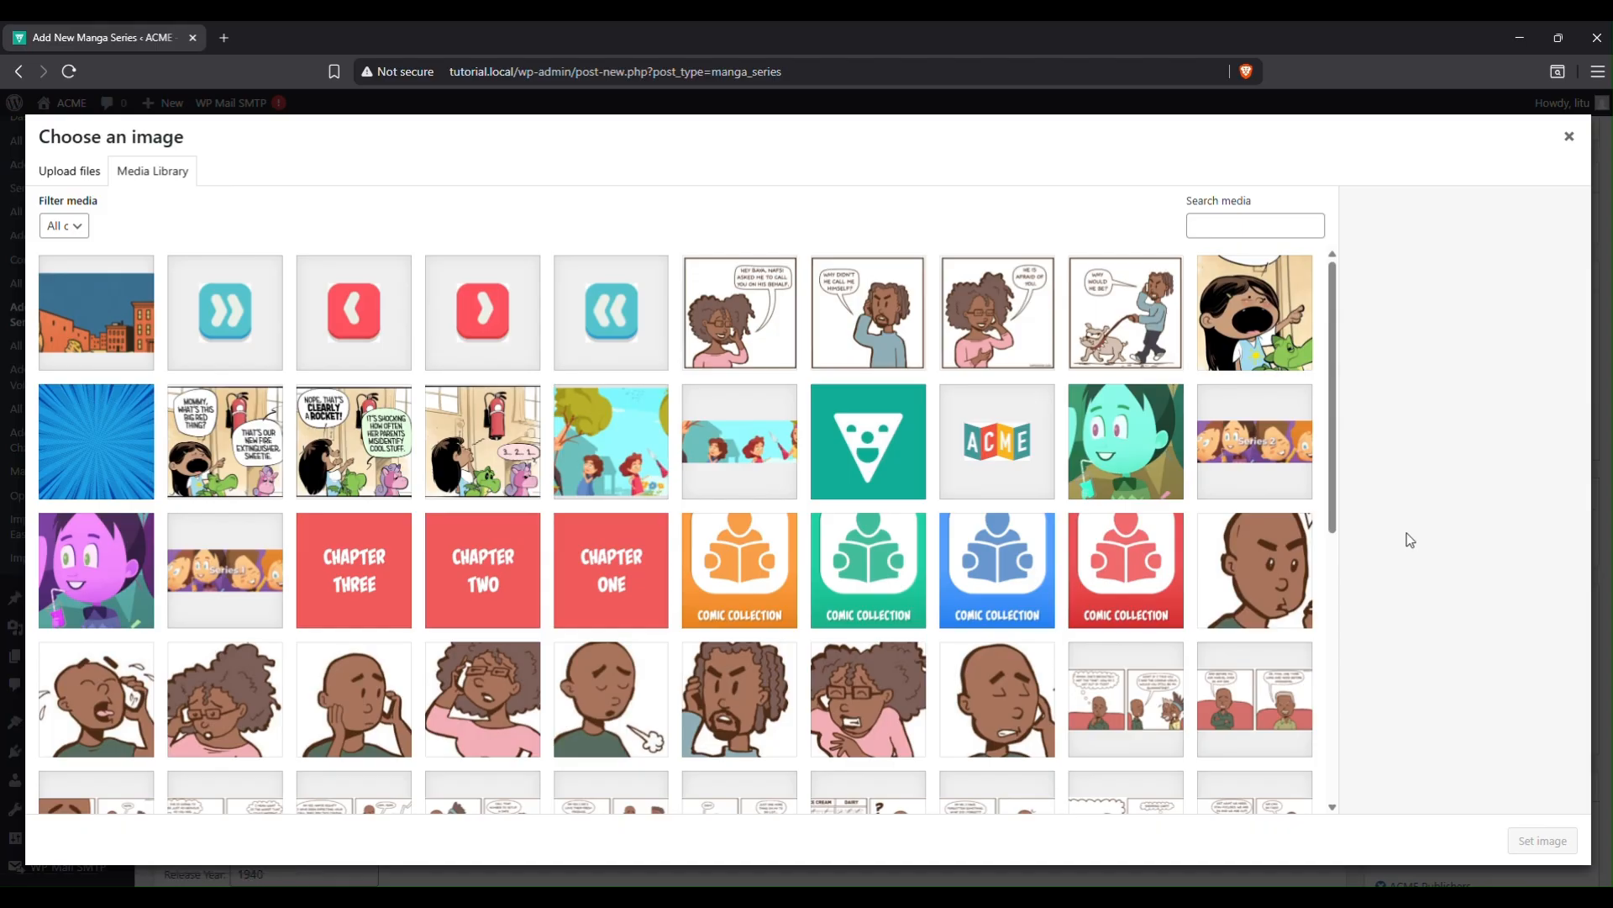
click(124, 336)
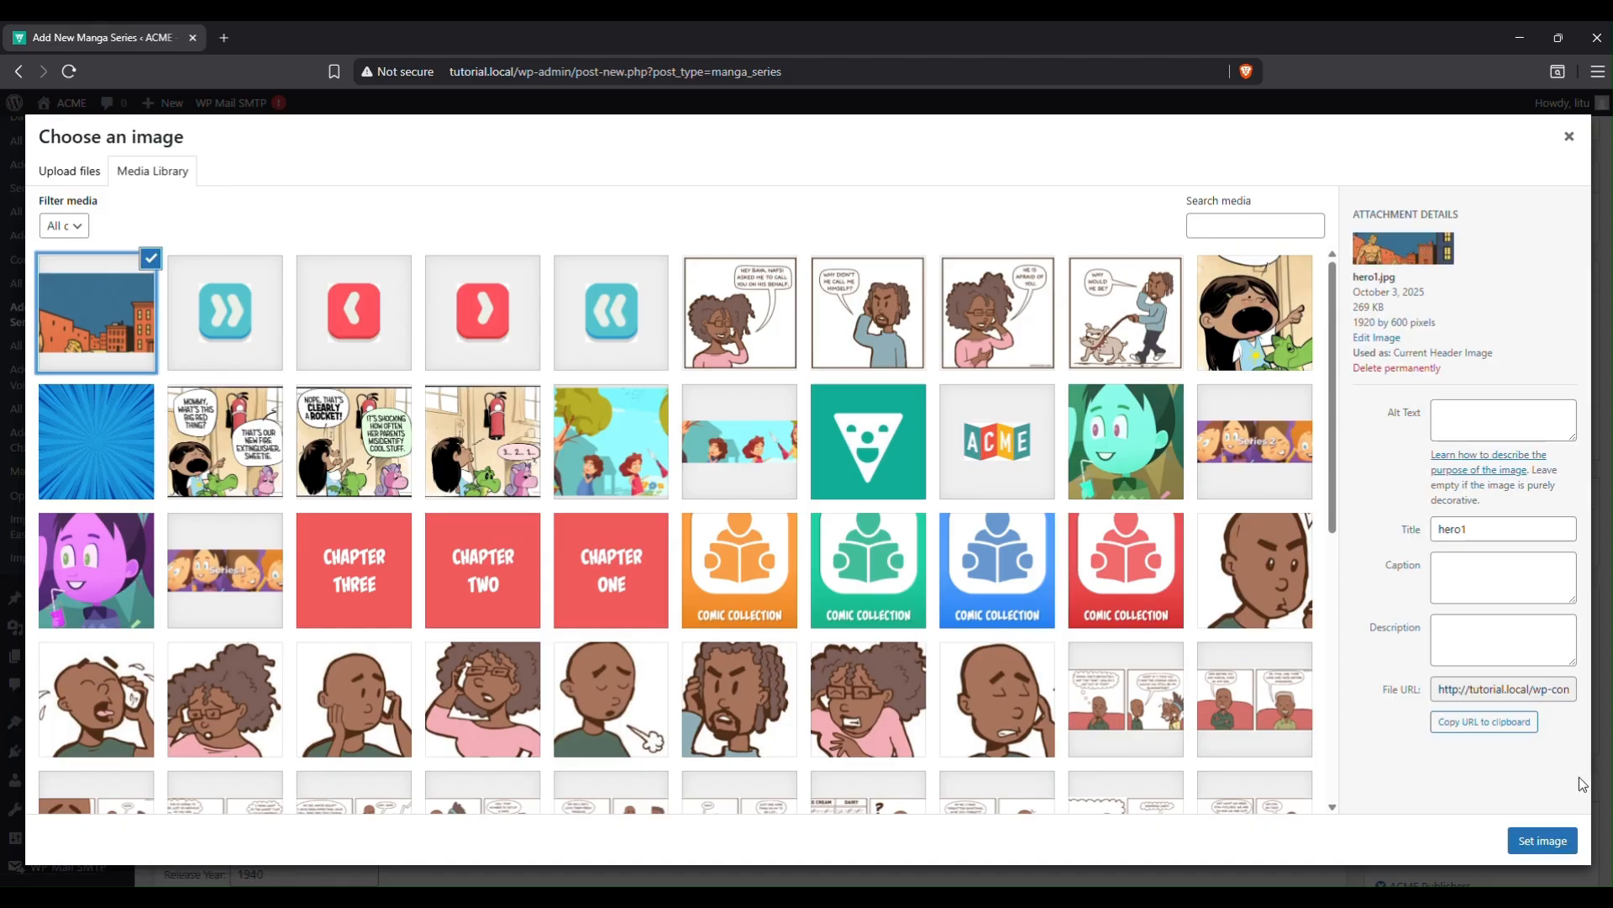
click(1543, 840)
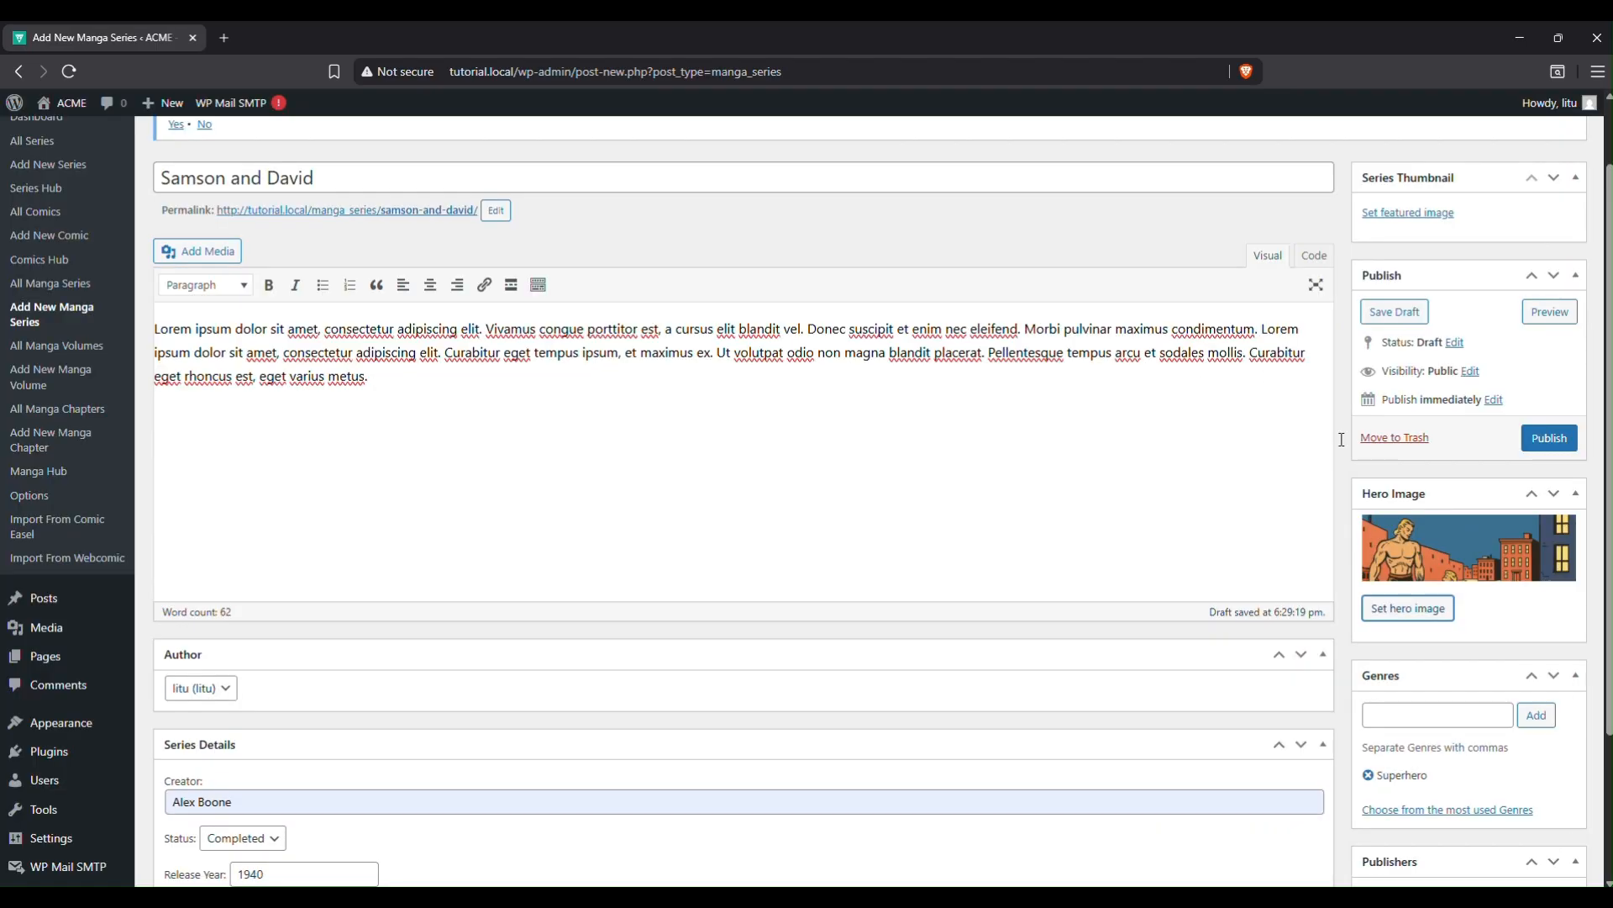
scroll(1341, 439, up, 2)
Upload samsonanddavidcover.jpg as the featured image and publish the series.
click(1423, 296)
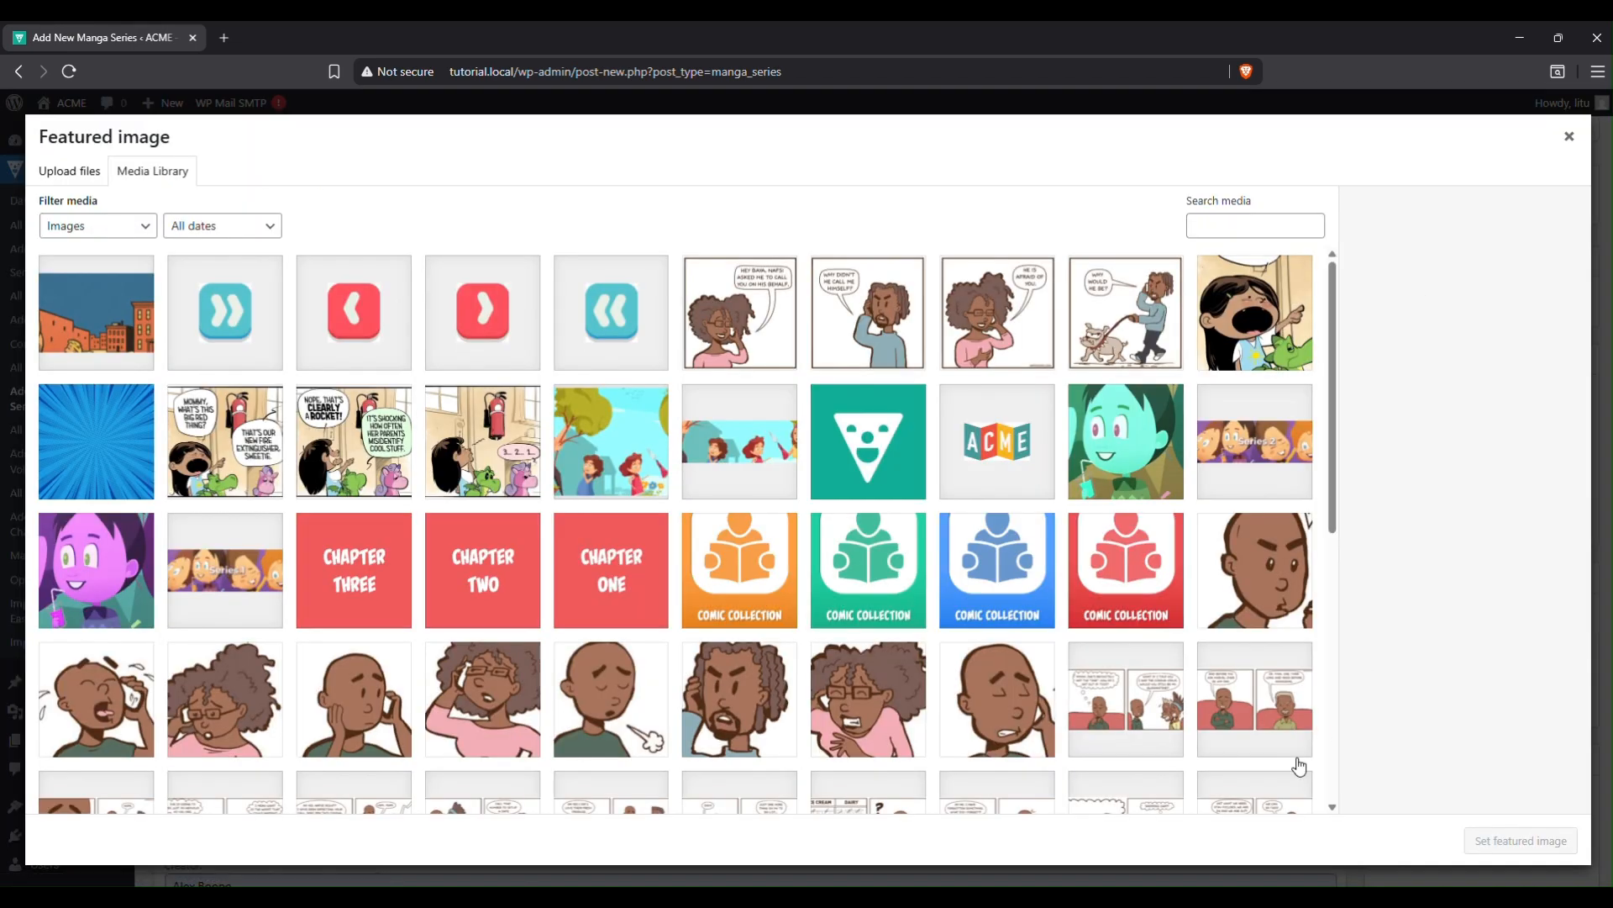
click(84, 174)
click(796, 464)
double_click(220, 180)
click(202, 229)
double_click(201, 231)
double_click(244, 204)
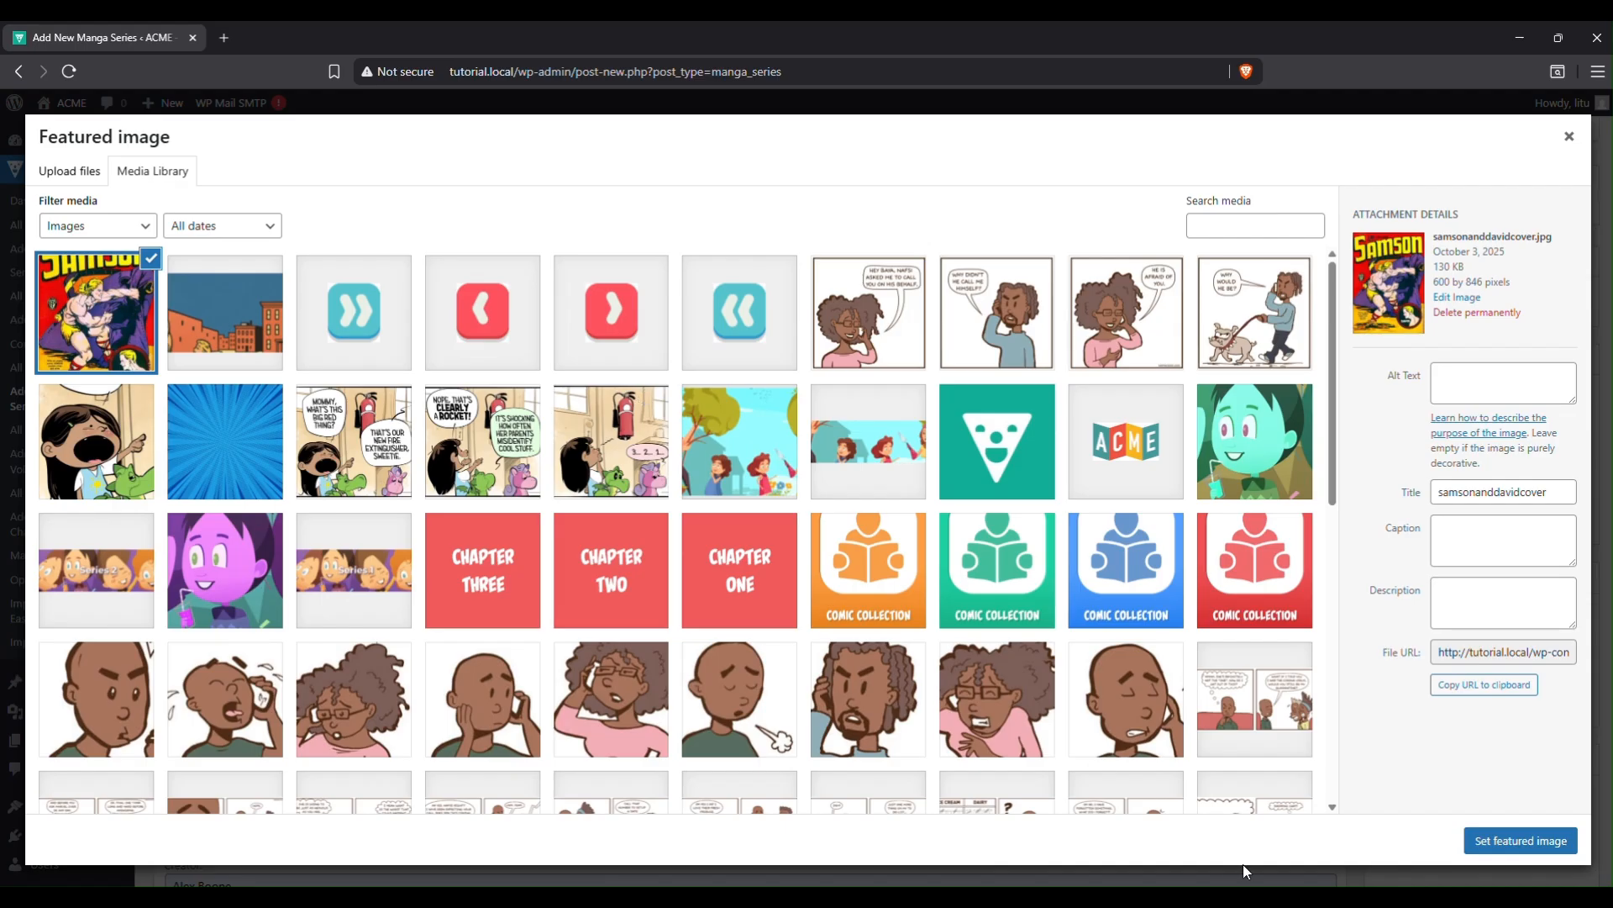
click(1496, 840)
scroll(1324, 730, down, 3)
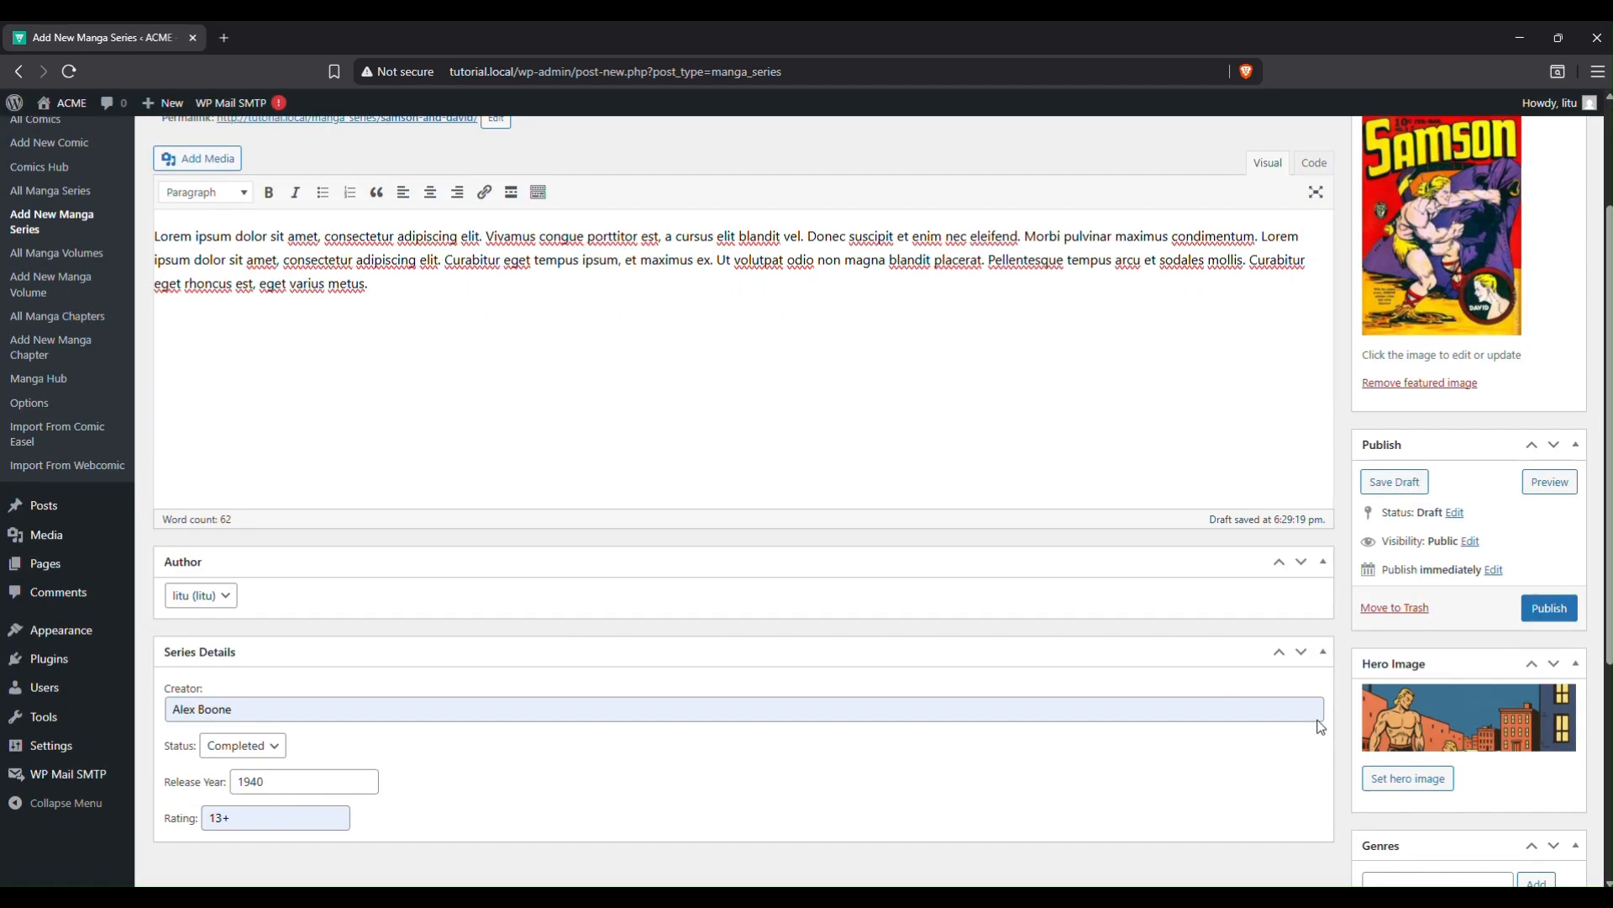
scroll(1324, 722, up, 1)
click(1548, 622)
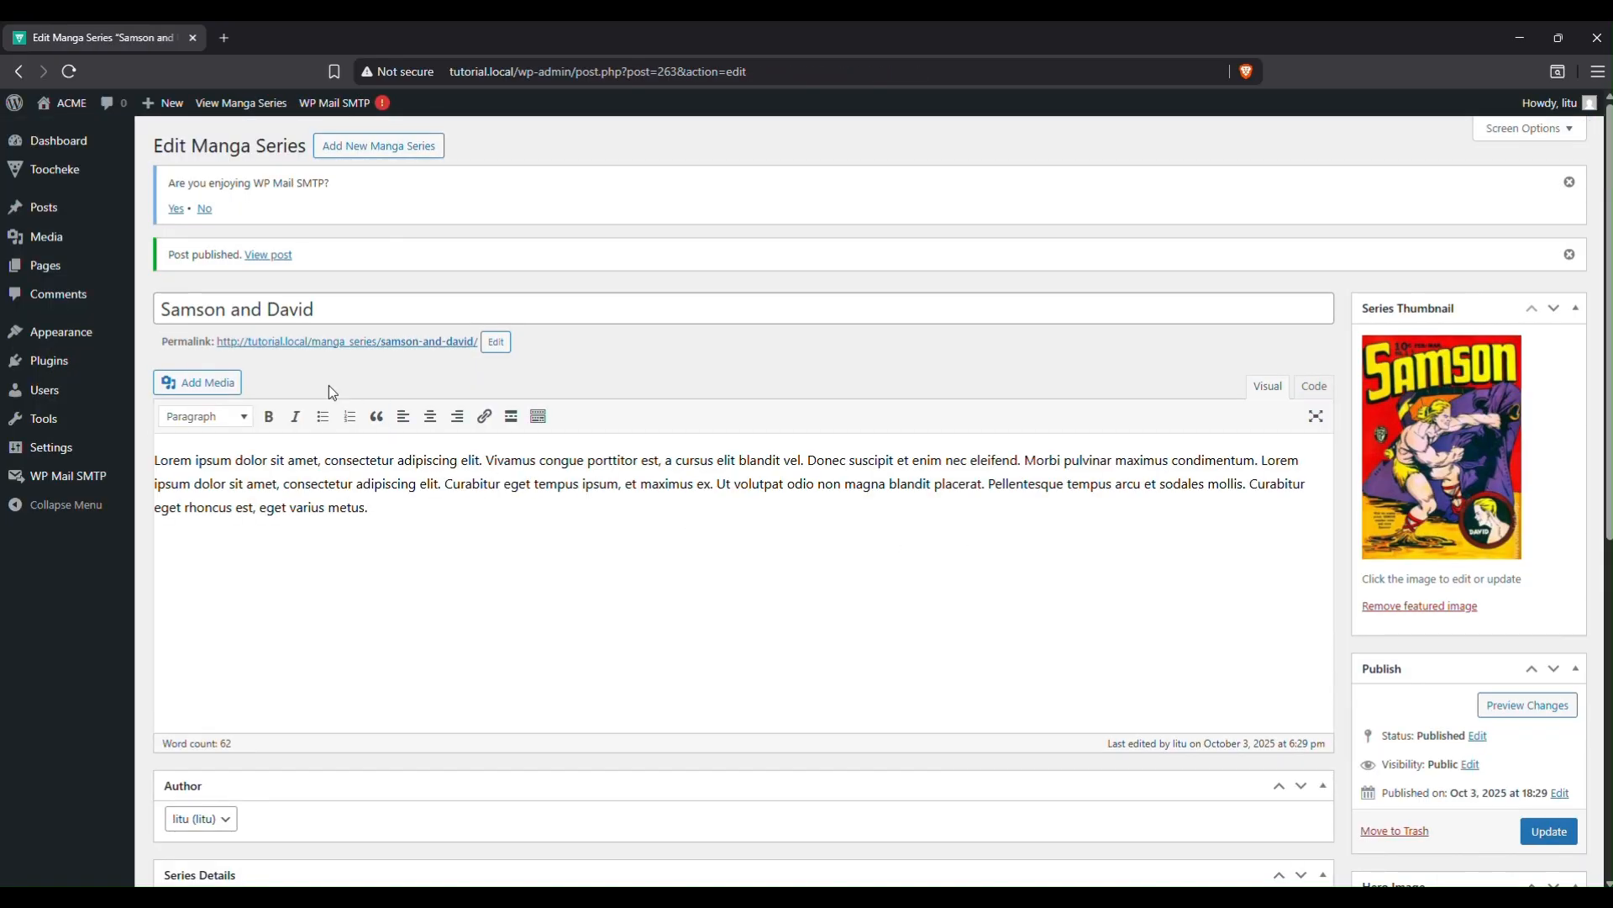
right_click(343, 352)
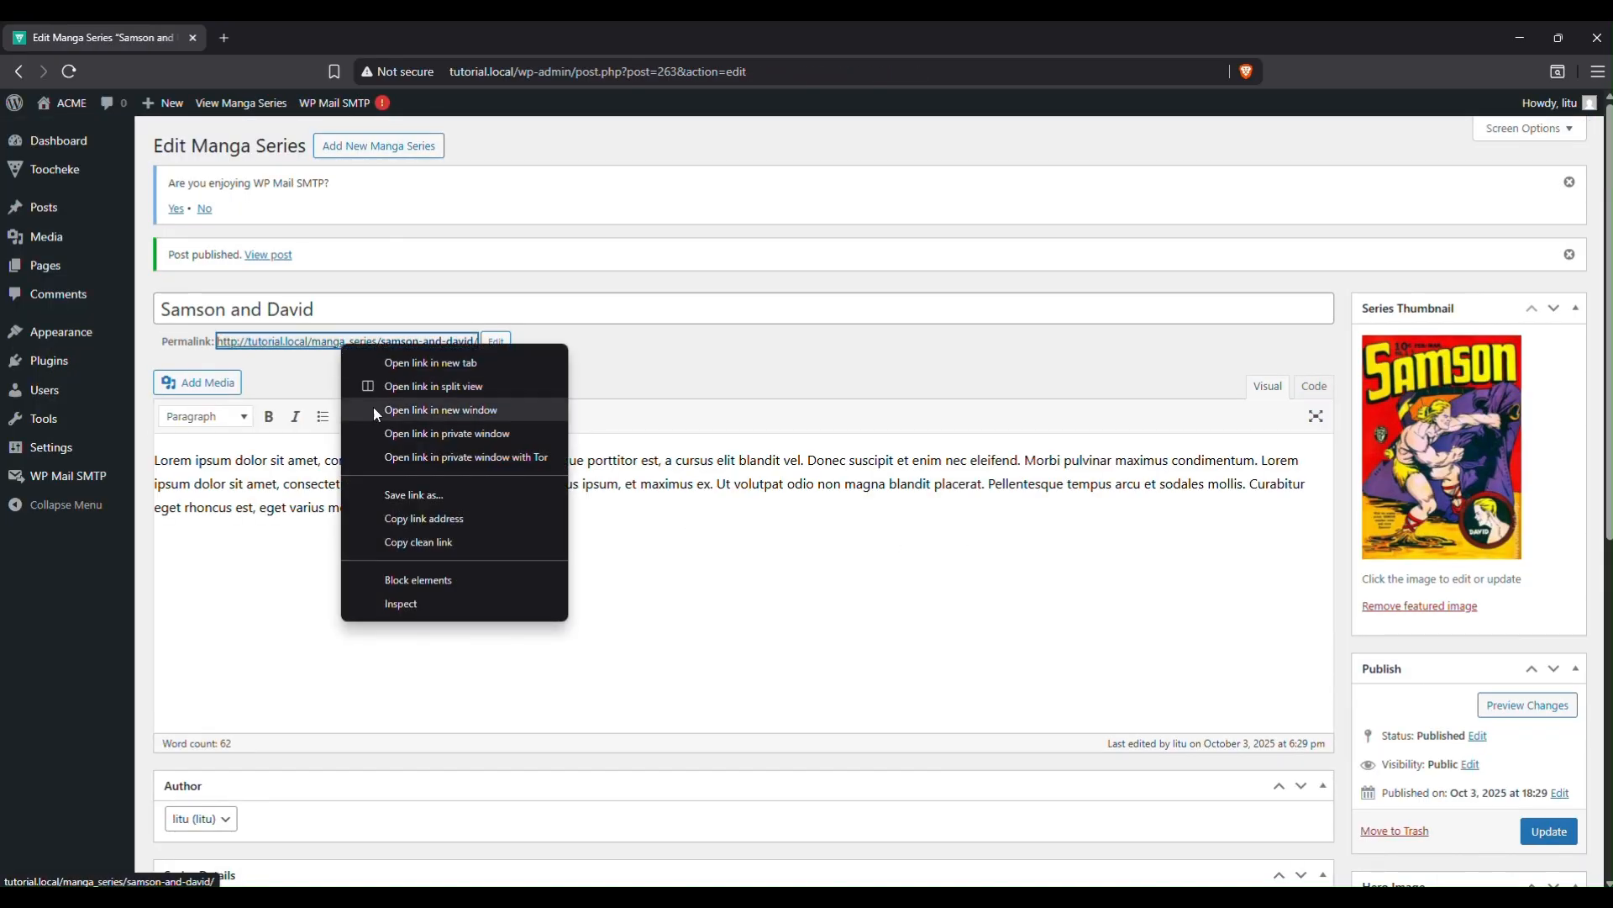
click(427, 523)
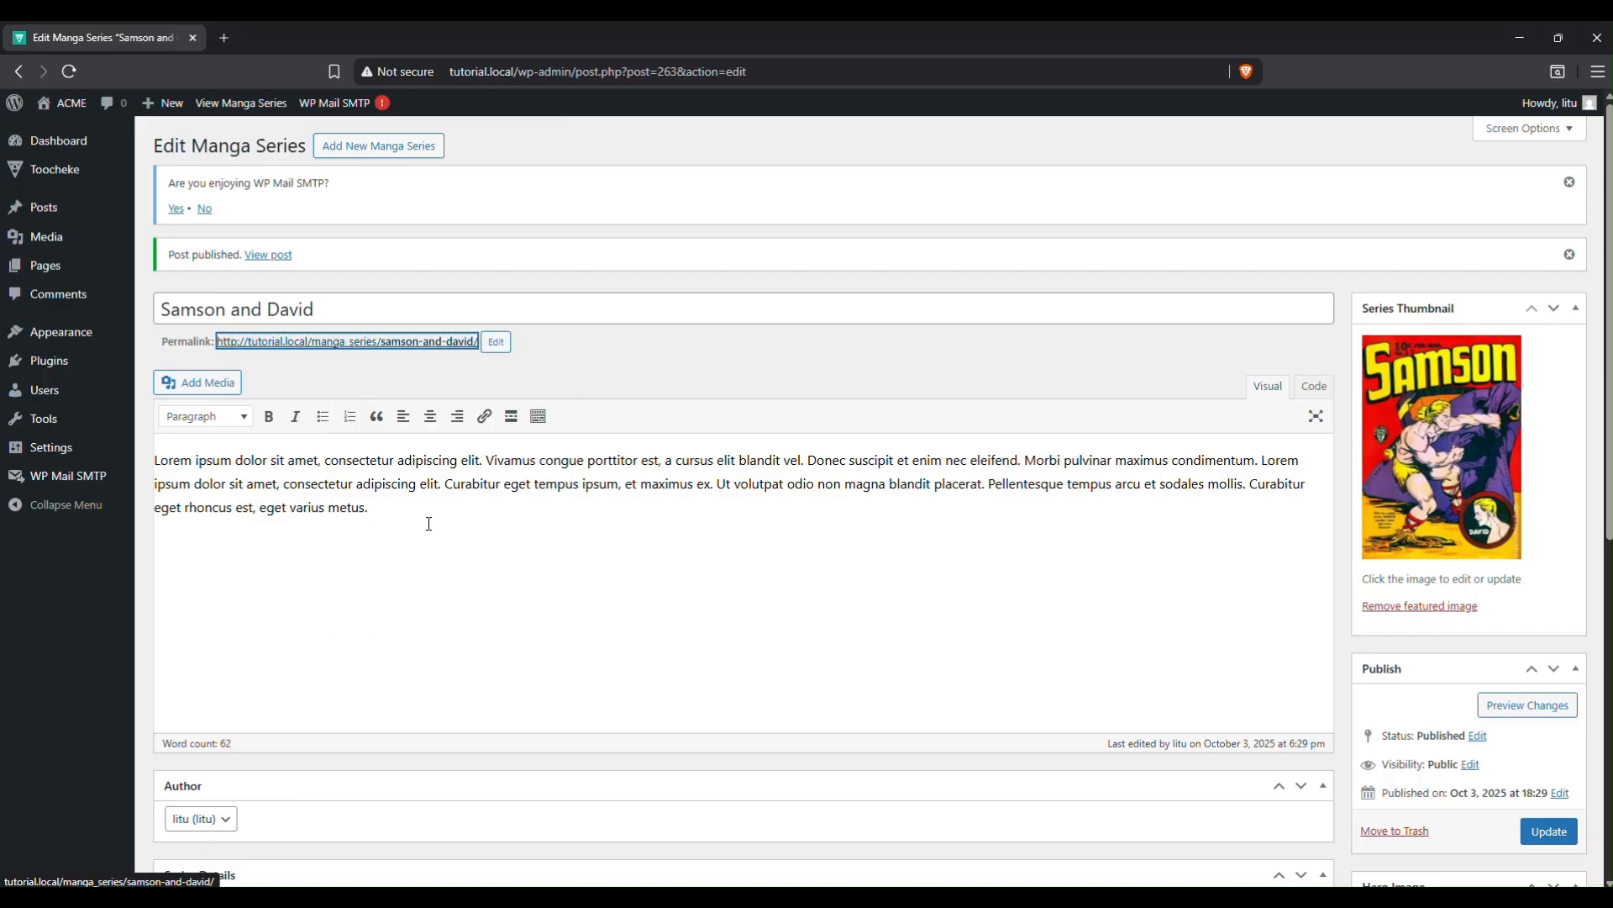
click(853, 895)
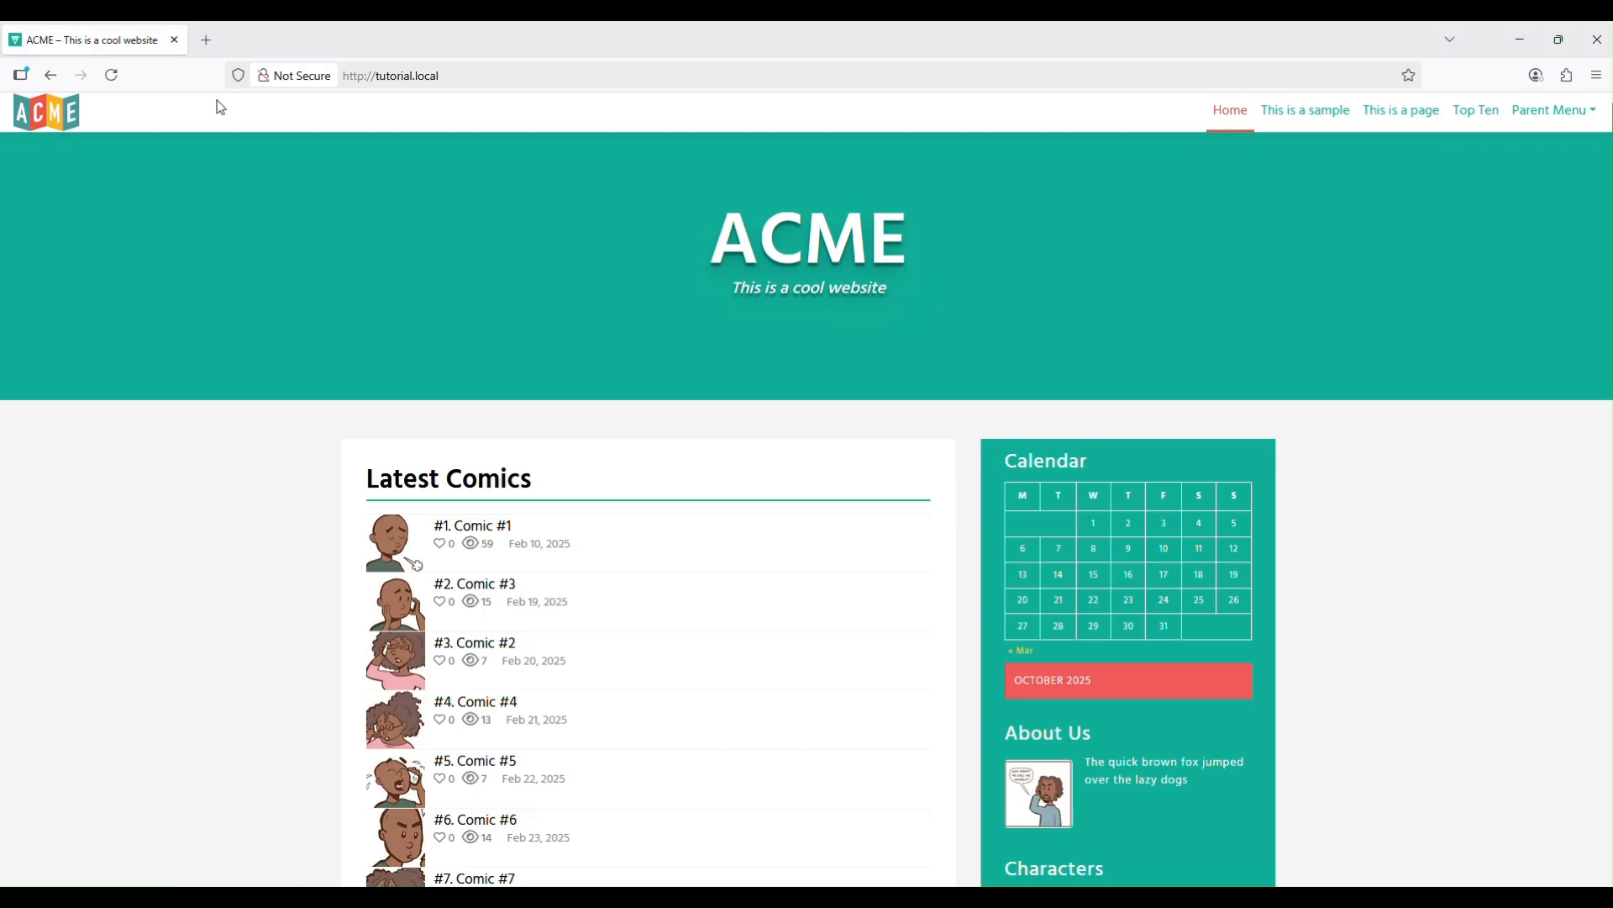
click(116, 76)
scroll(425, 370, down, 3)
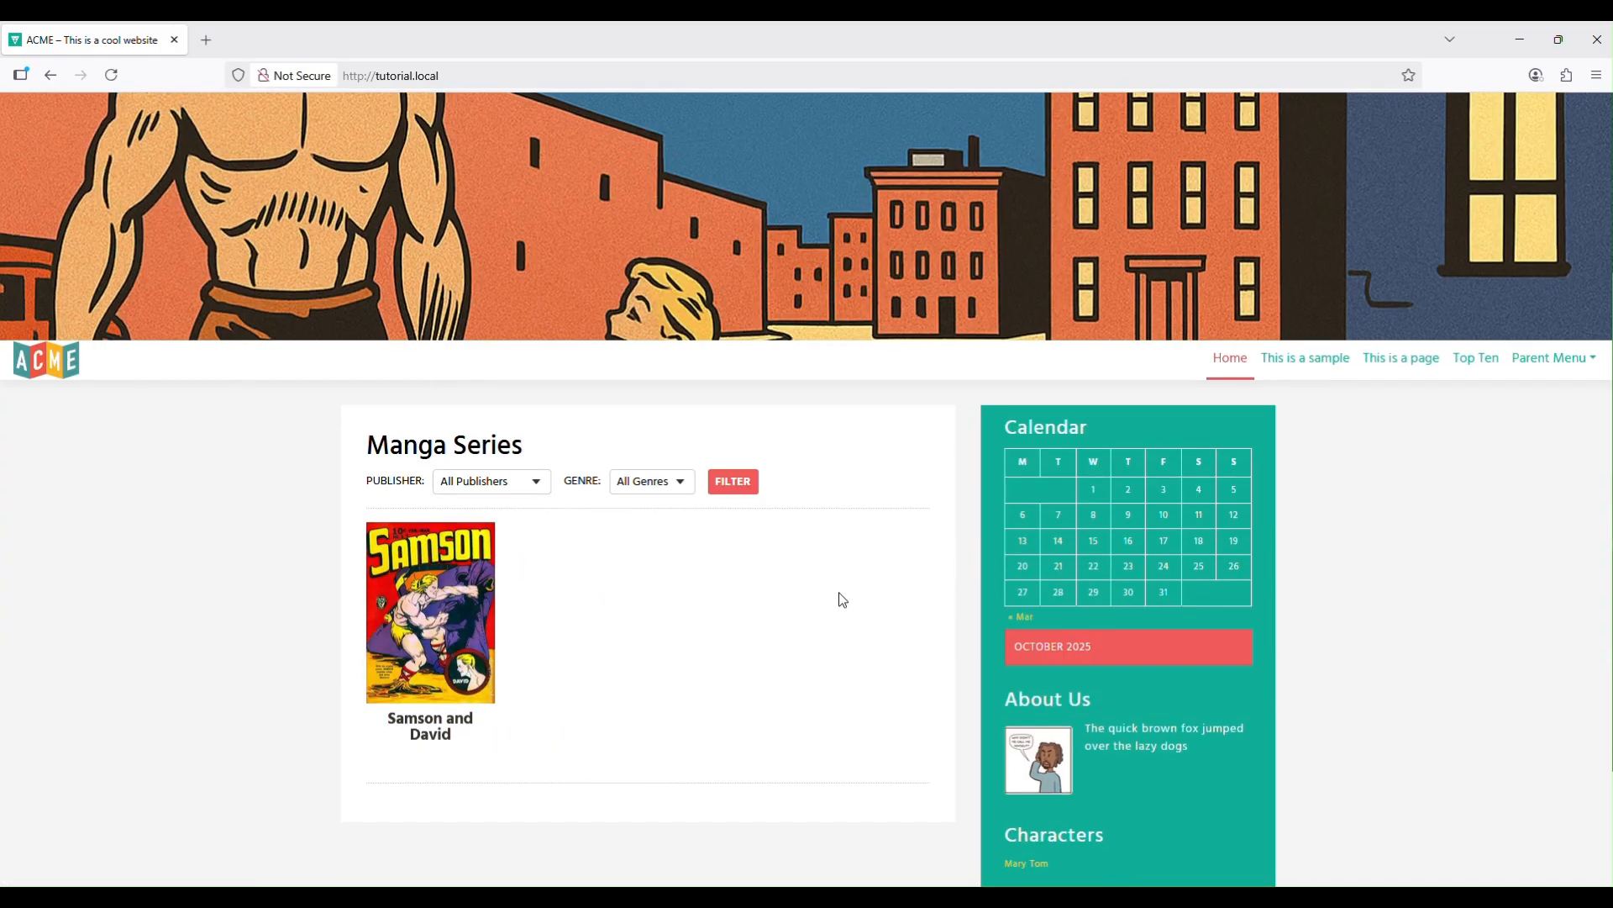
scroll(843, 600, up, 3)
scroll(841, 600, down, 4)
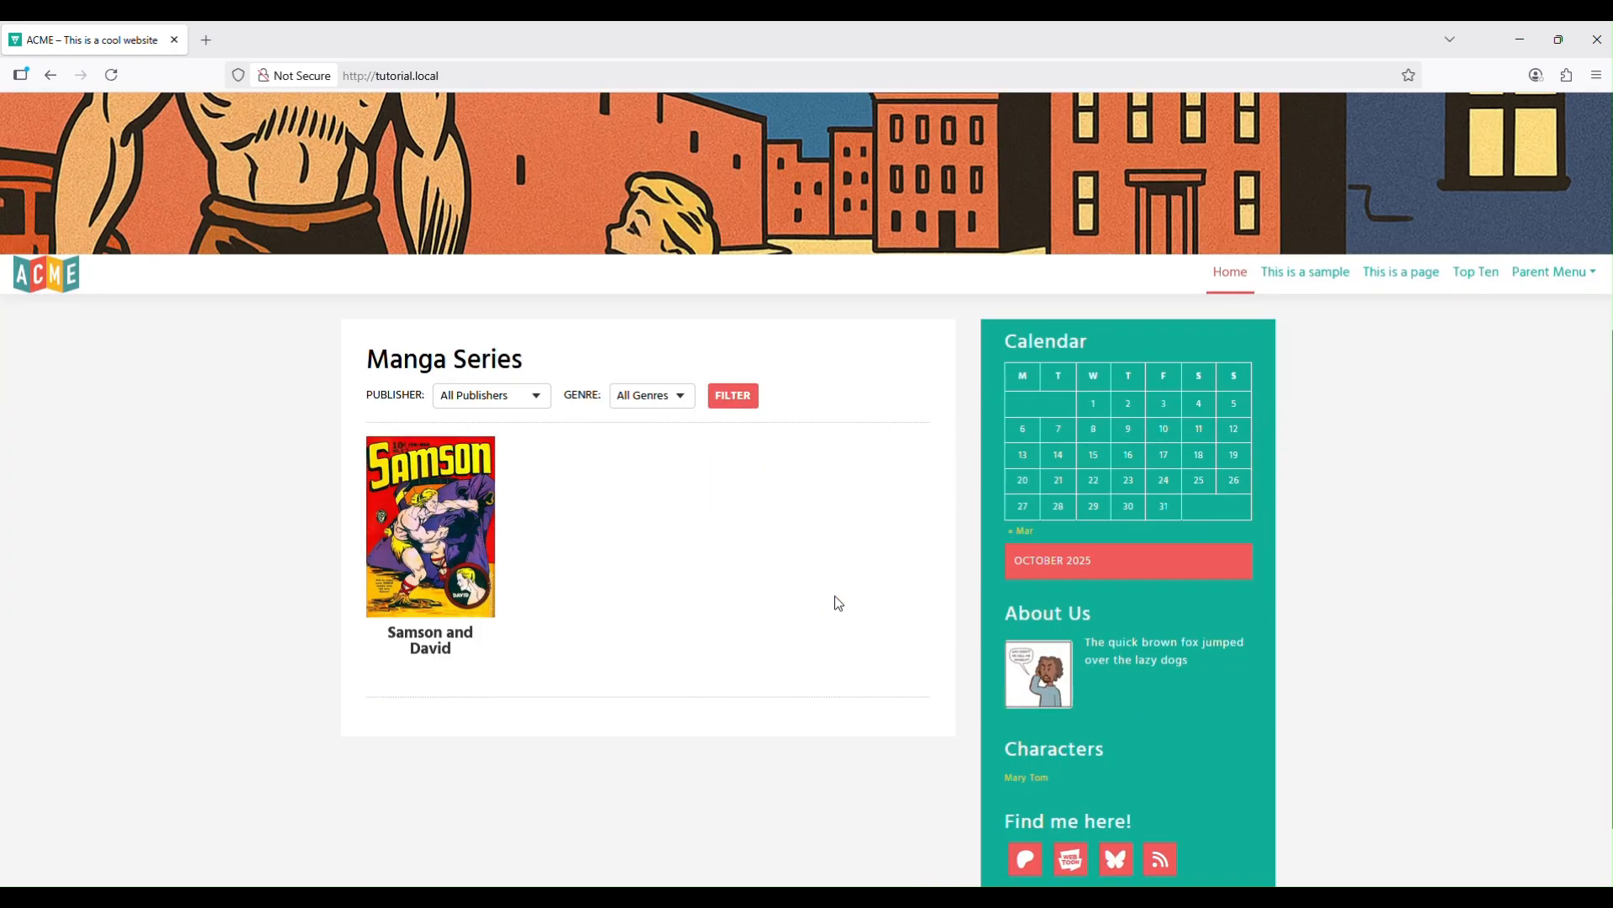
click(467, 579)
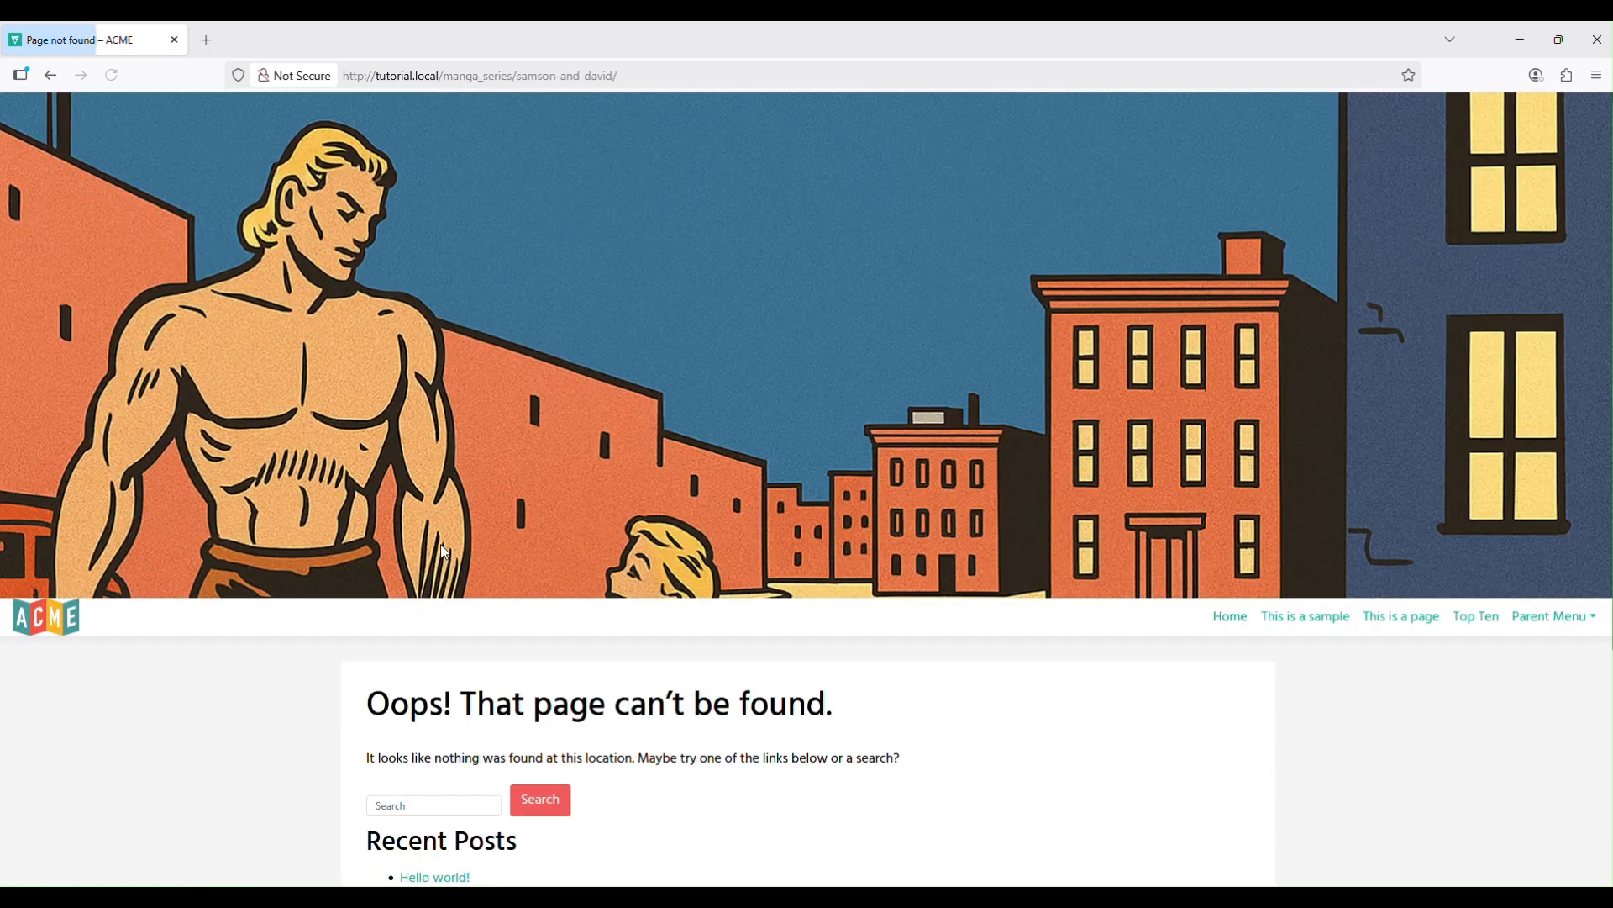
click(50, 75)
click(453, 81)
text(http://tutorial.local/manga_series/samson-and-david/)
key(Return)
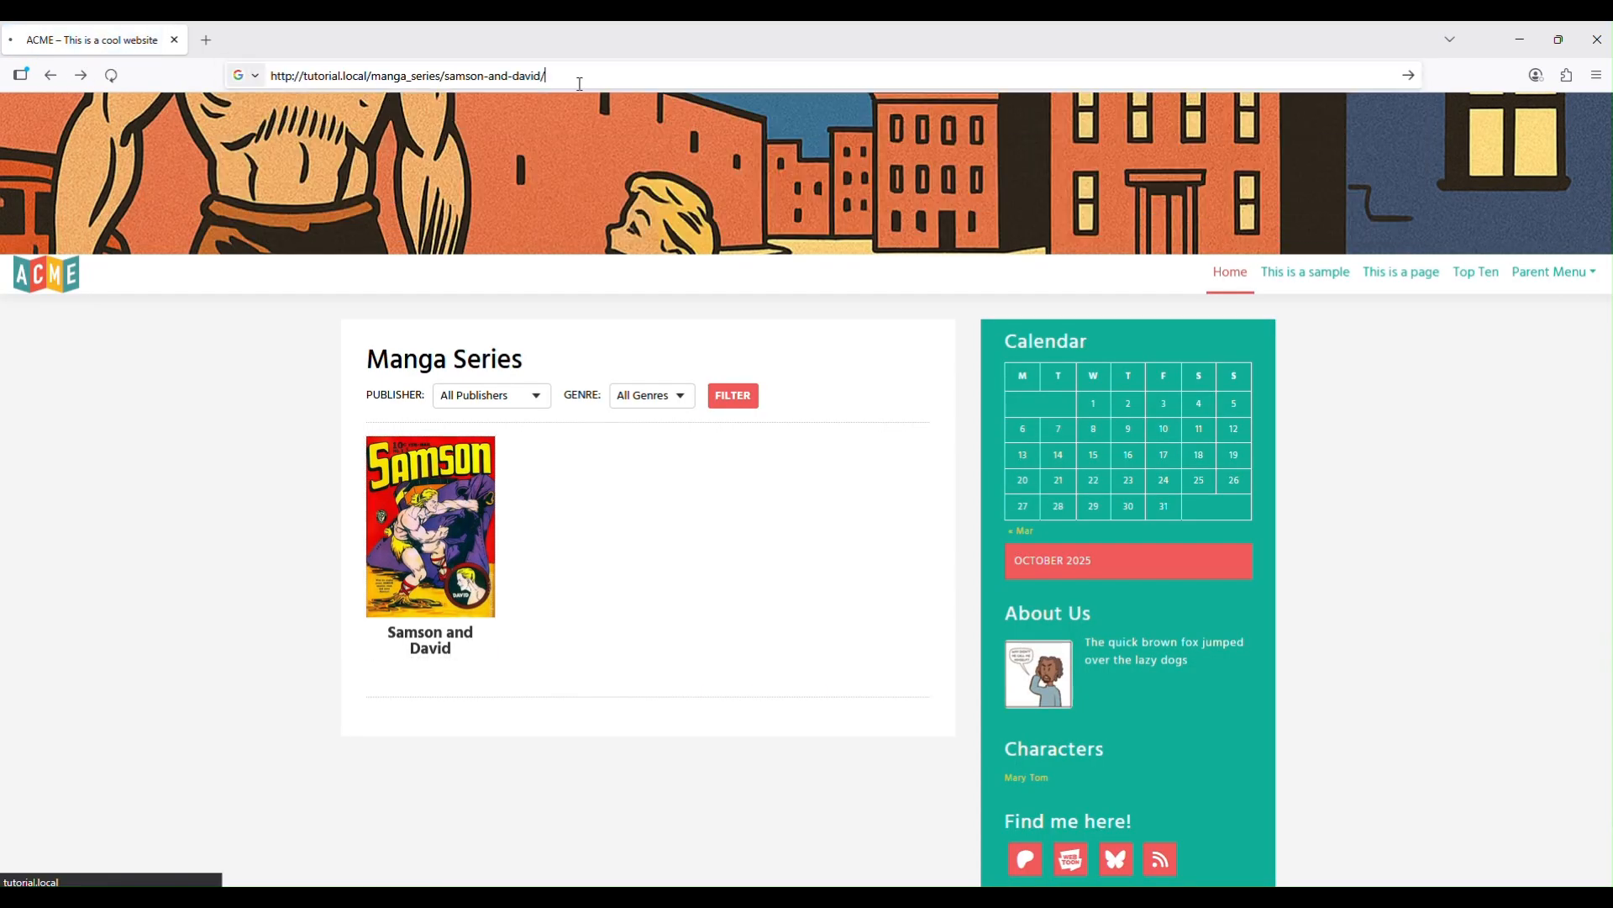
key(alt+Tab)
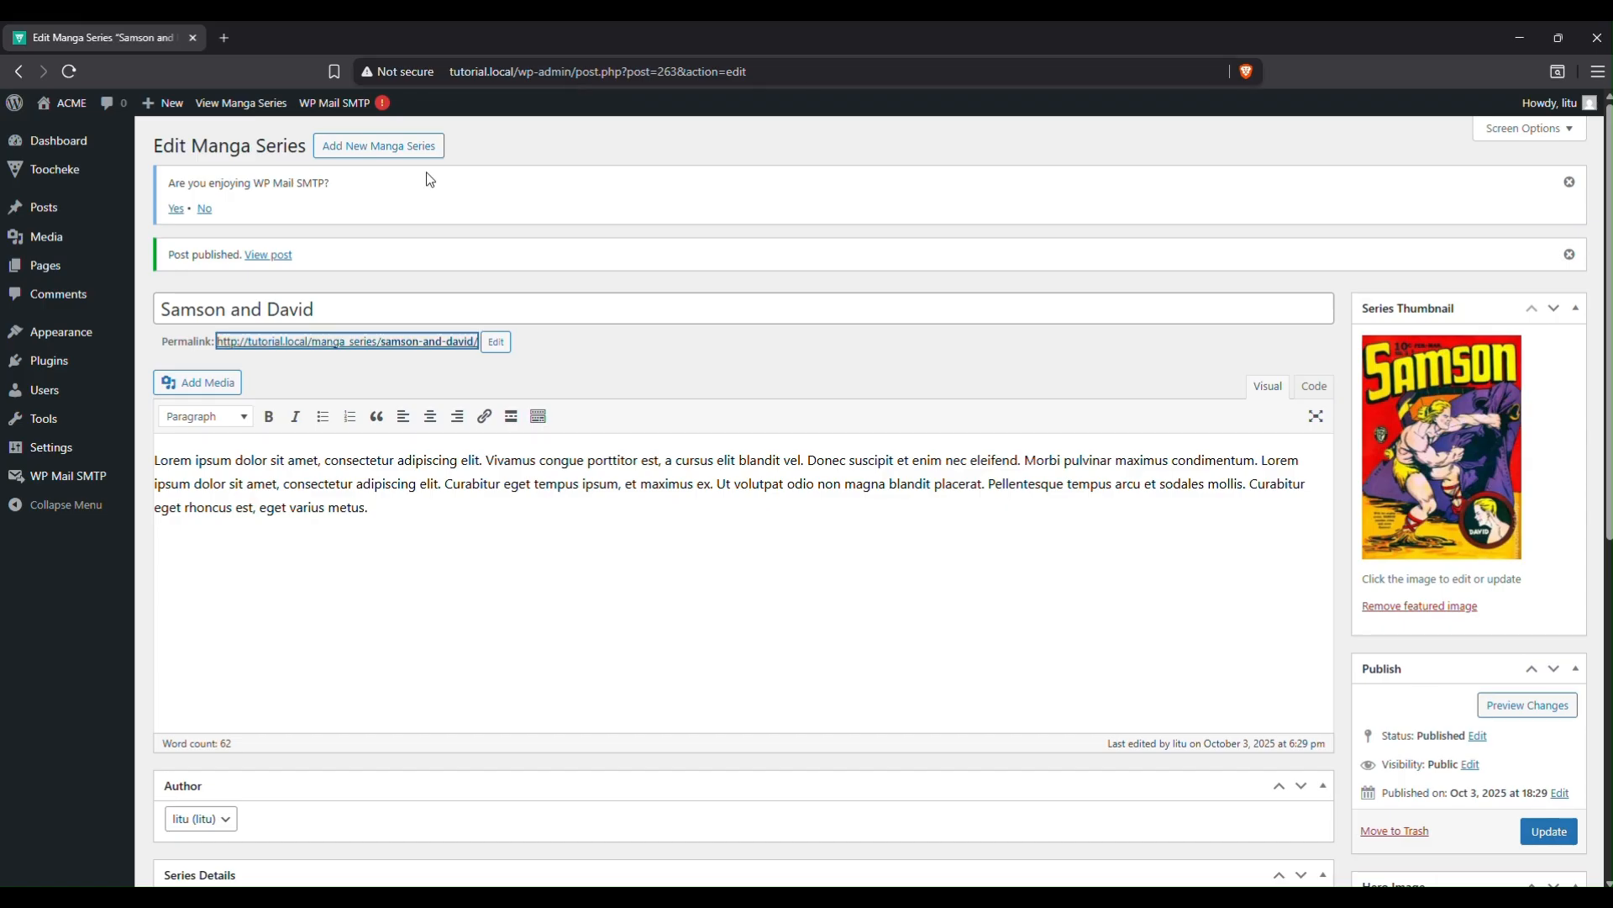
Re-save the Permalinks settings, then reload the Samson and David series page in Firefox.
mouse_move(84, 453)
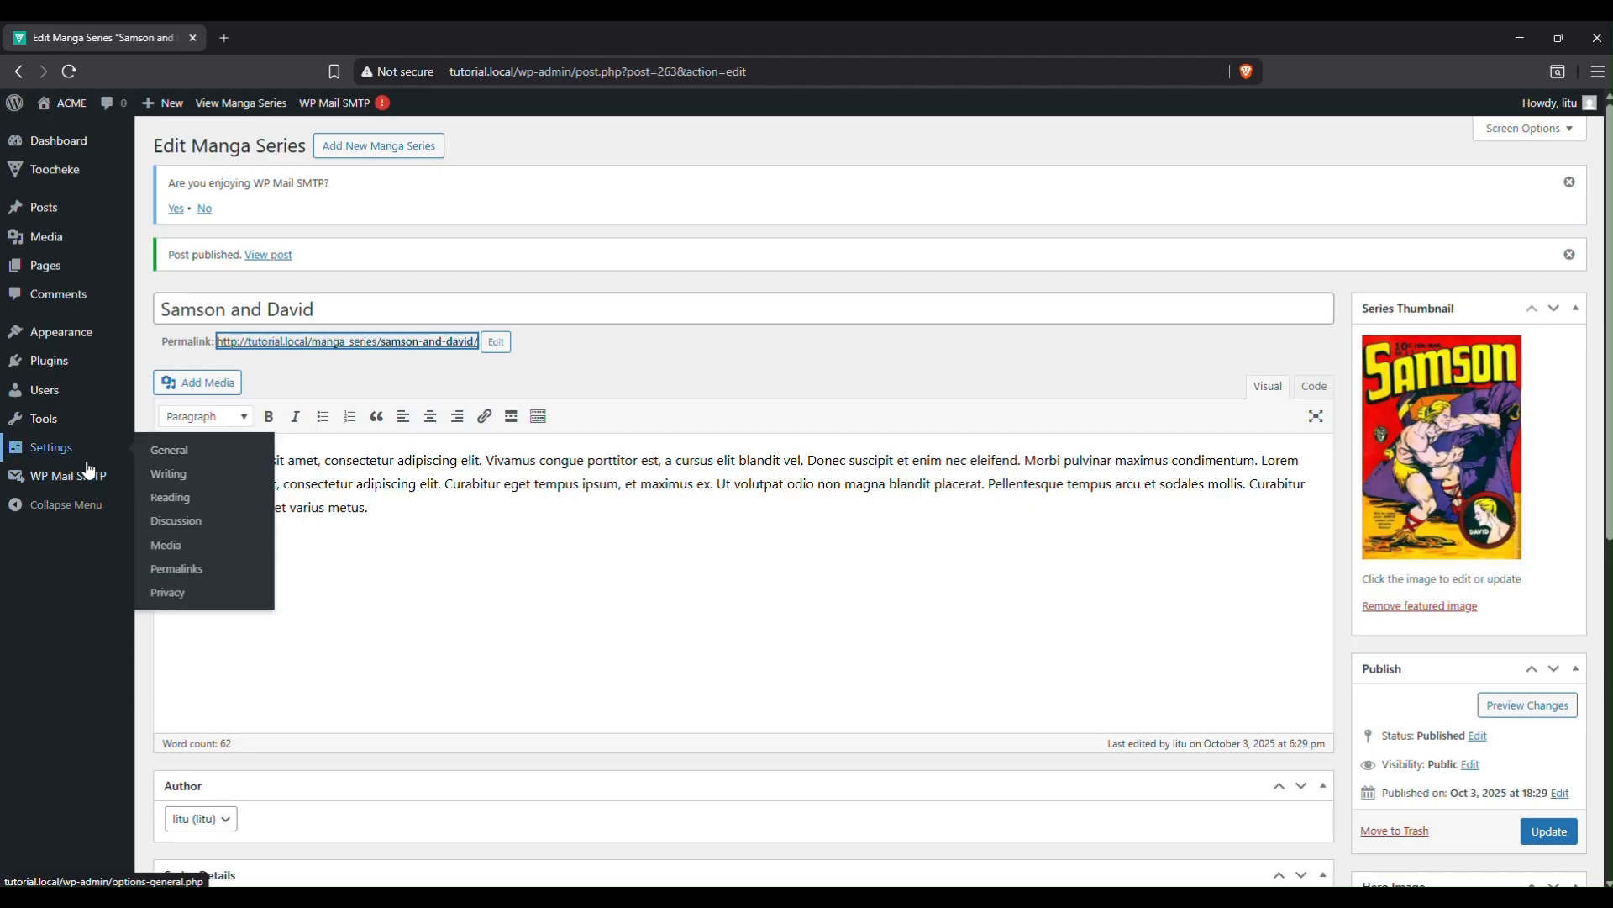
click(185, 573)
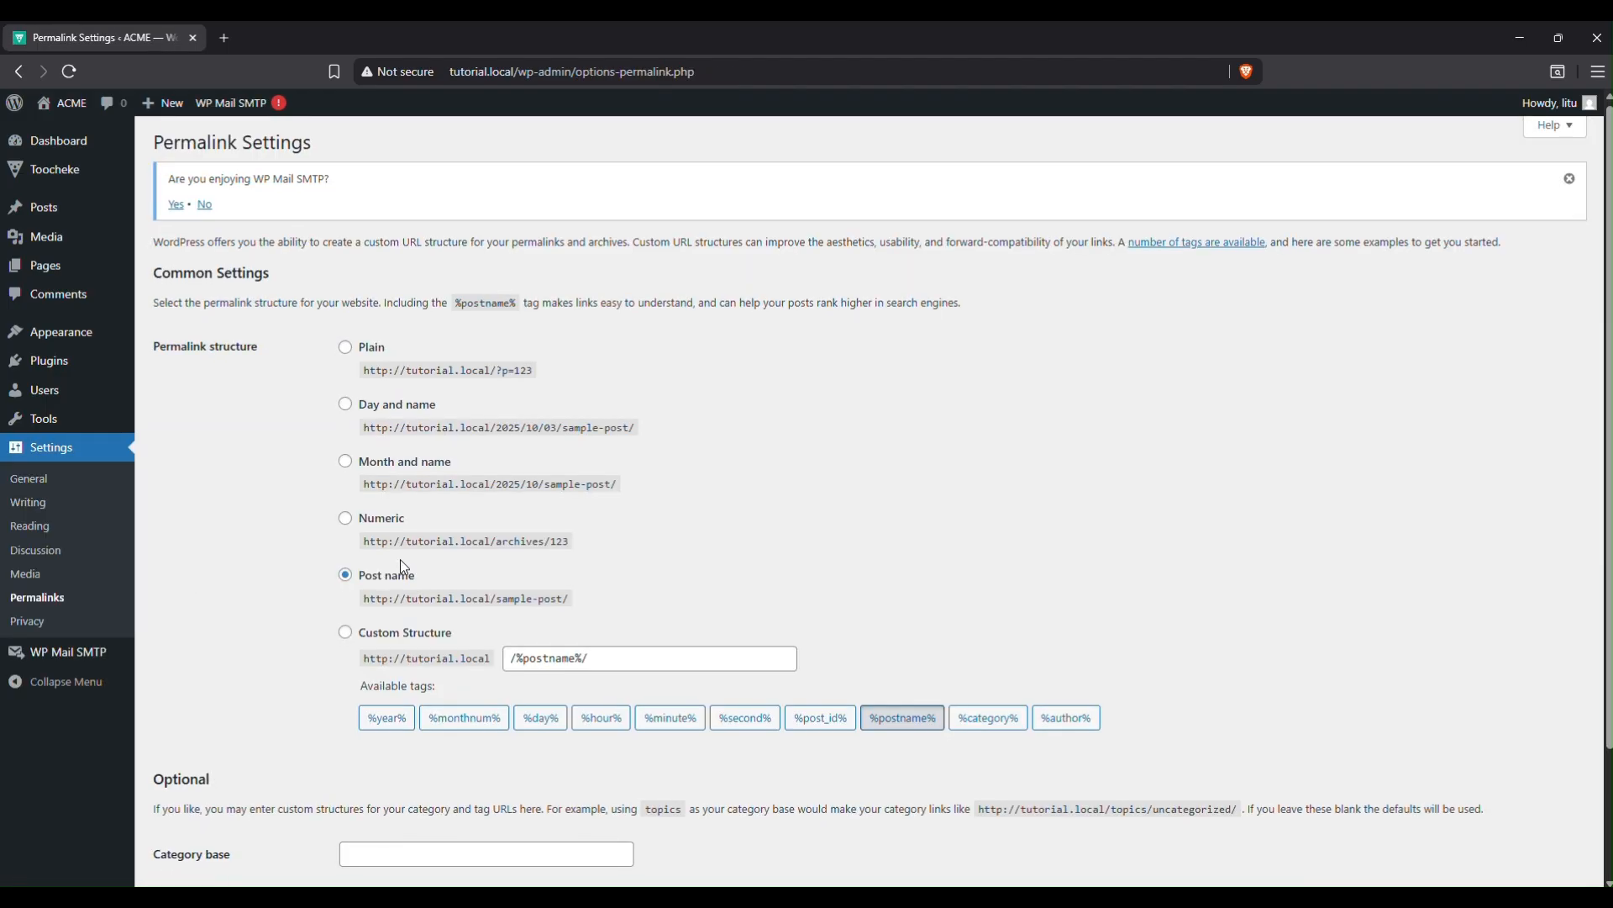
scroll(400, 565, down, 3)
click(187, 801)
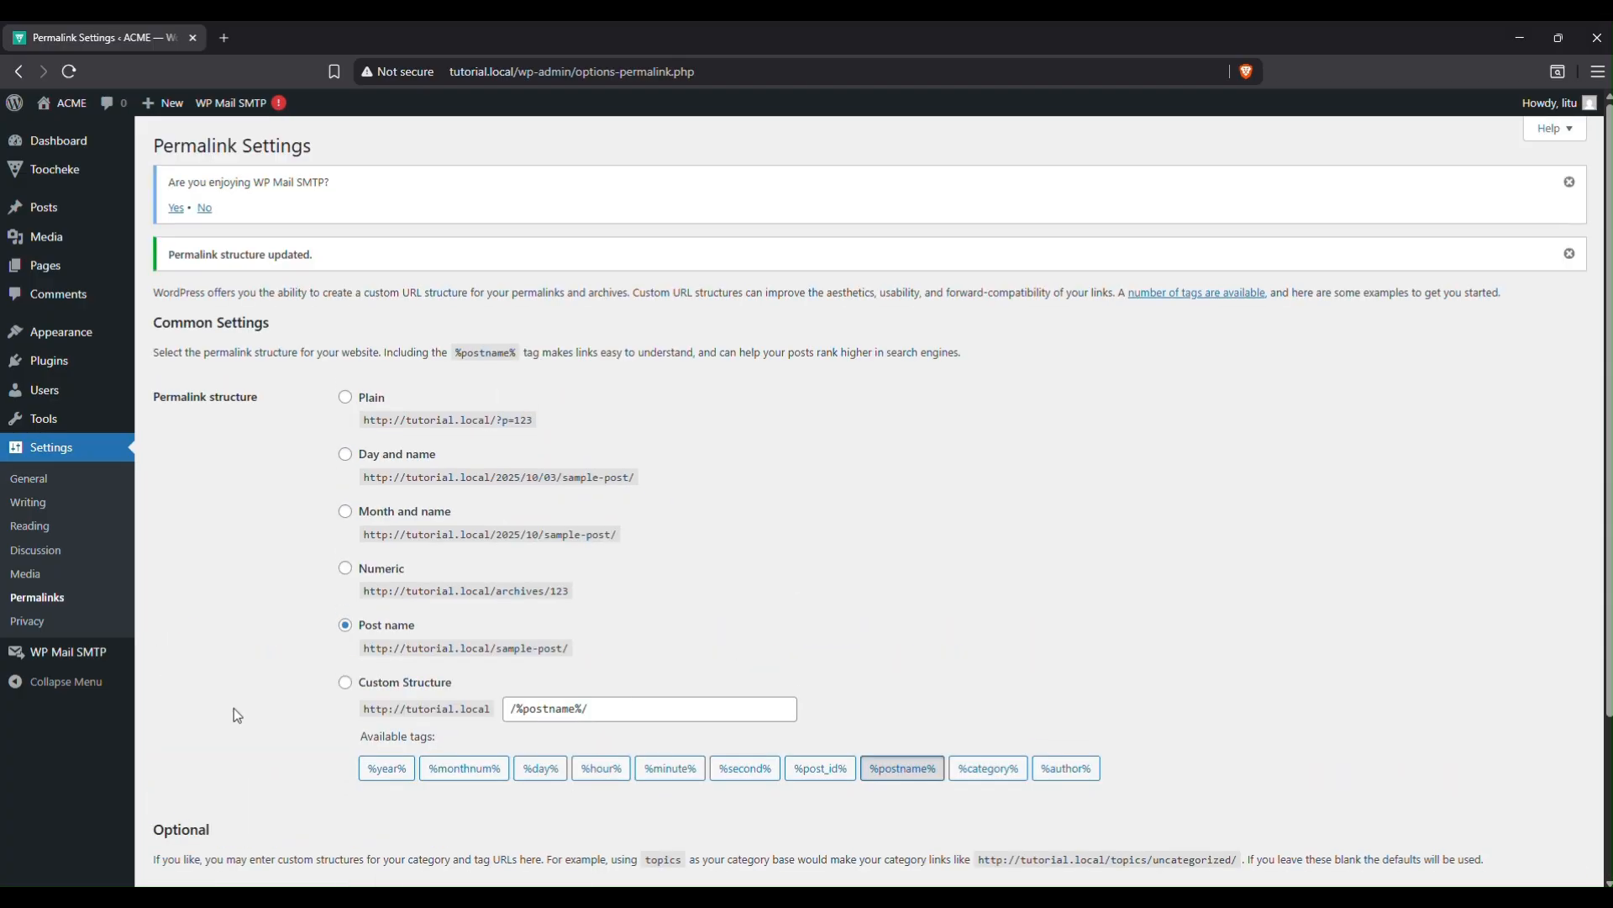
key(alt+Tab)
click(110, 76)
Check the loaded Samson and David series page and leave it with a single like.
scroll(664, 336, down, 5)
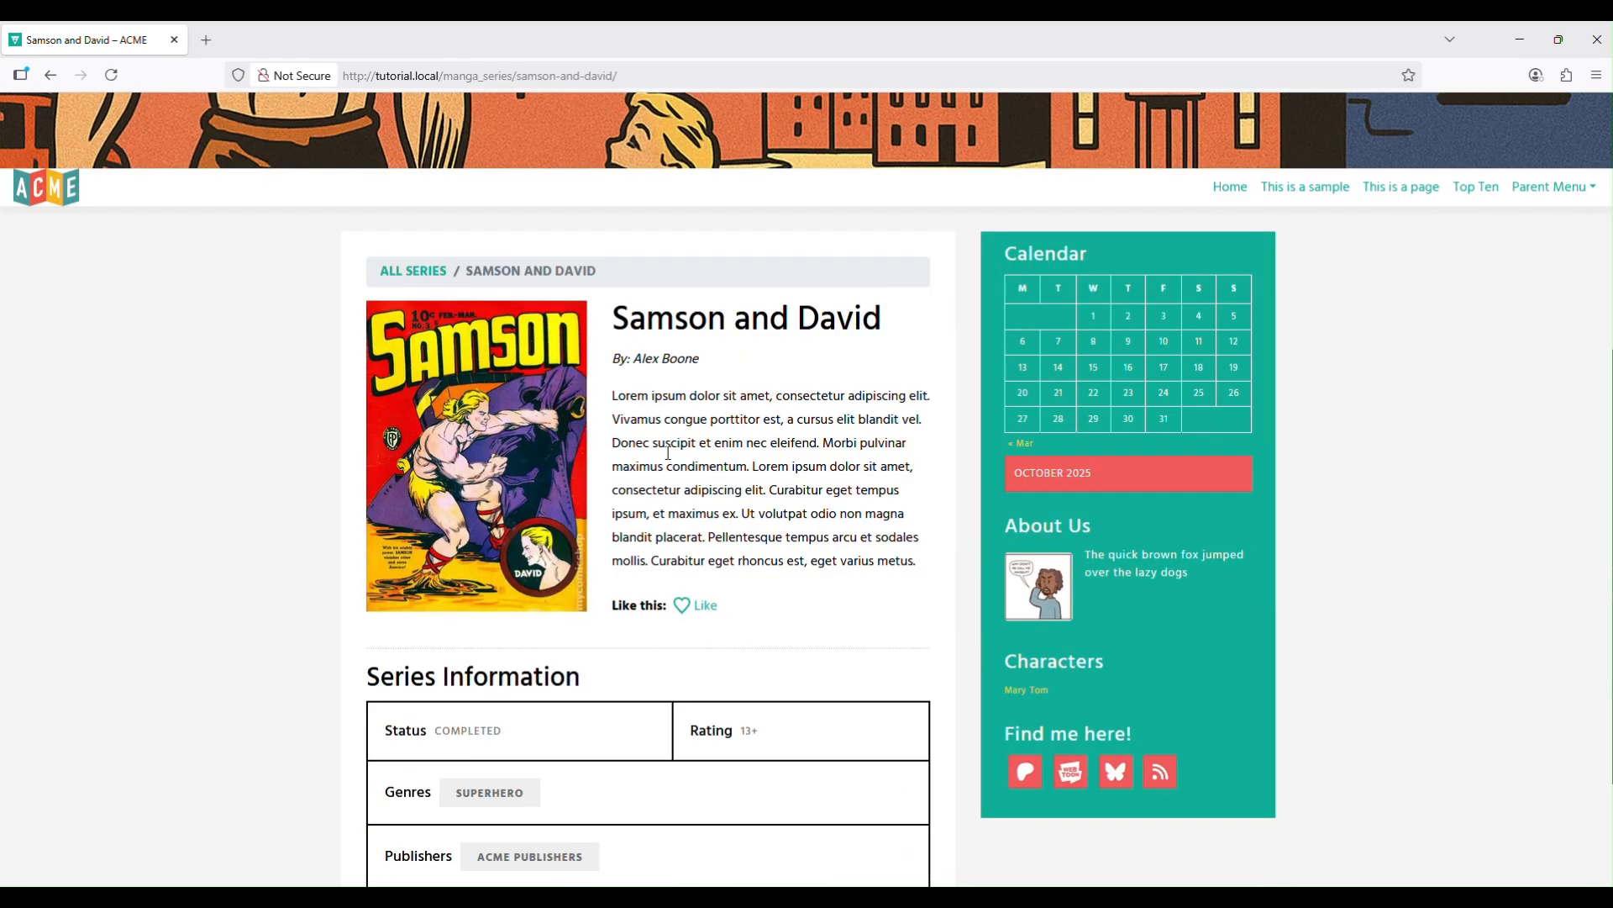
scroll(668, 454, up, 5)
scroll(670, 450, down, 7)
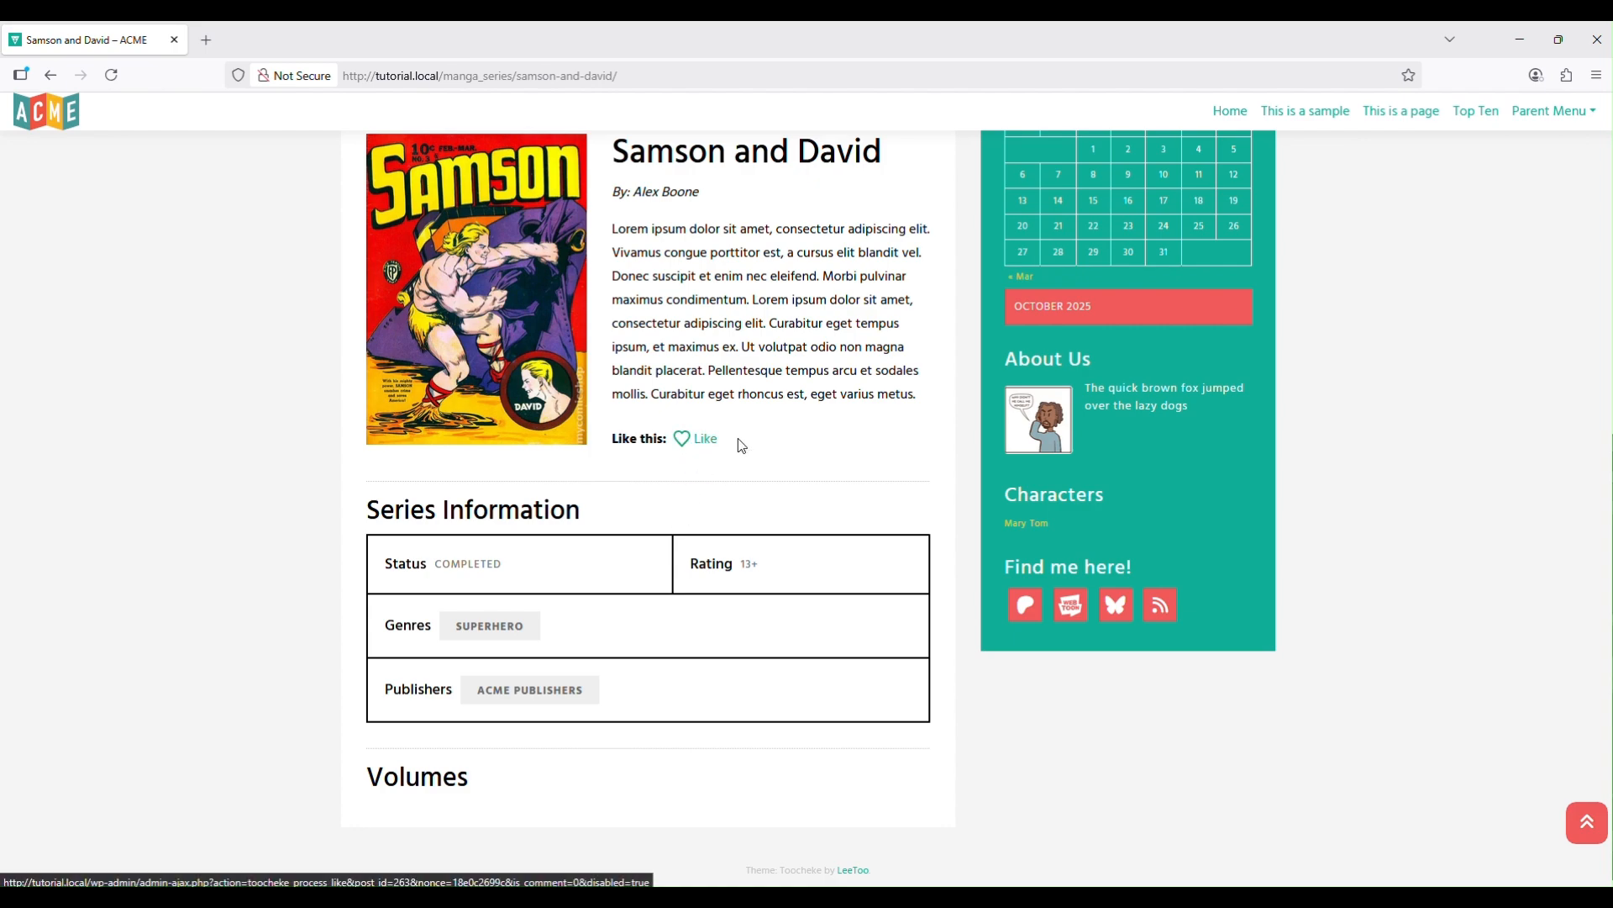
click(683, 439)
click(682, 439)
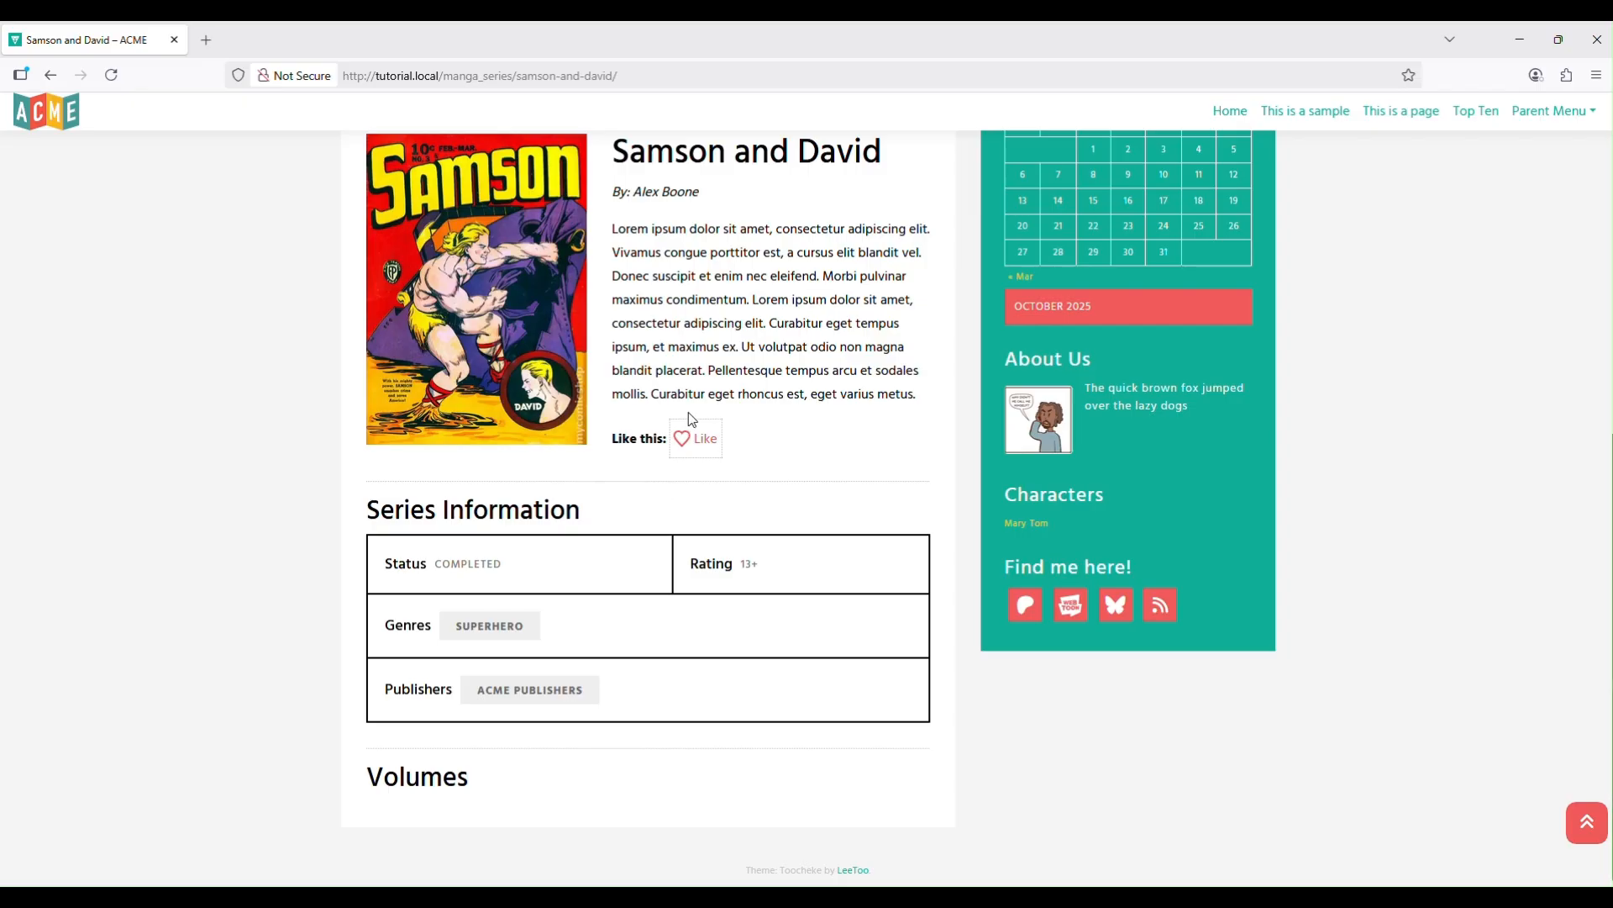
click(683, 437)
scroll(1036, 564, up, 5)
scroll(1042, 559, down, 5)
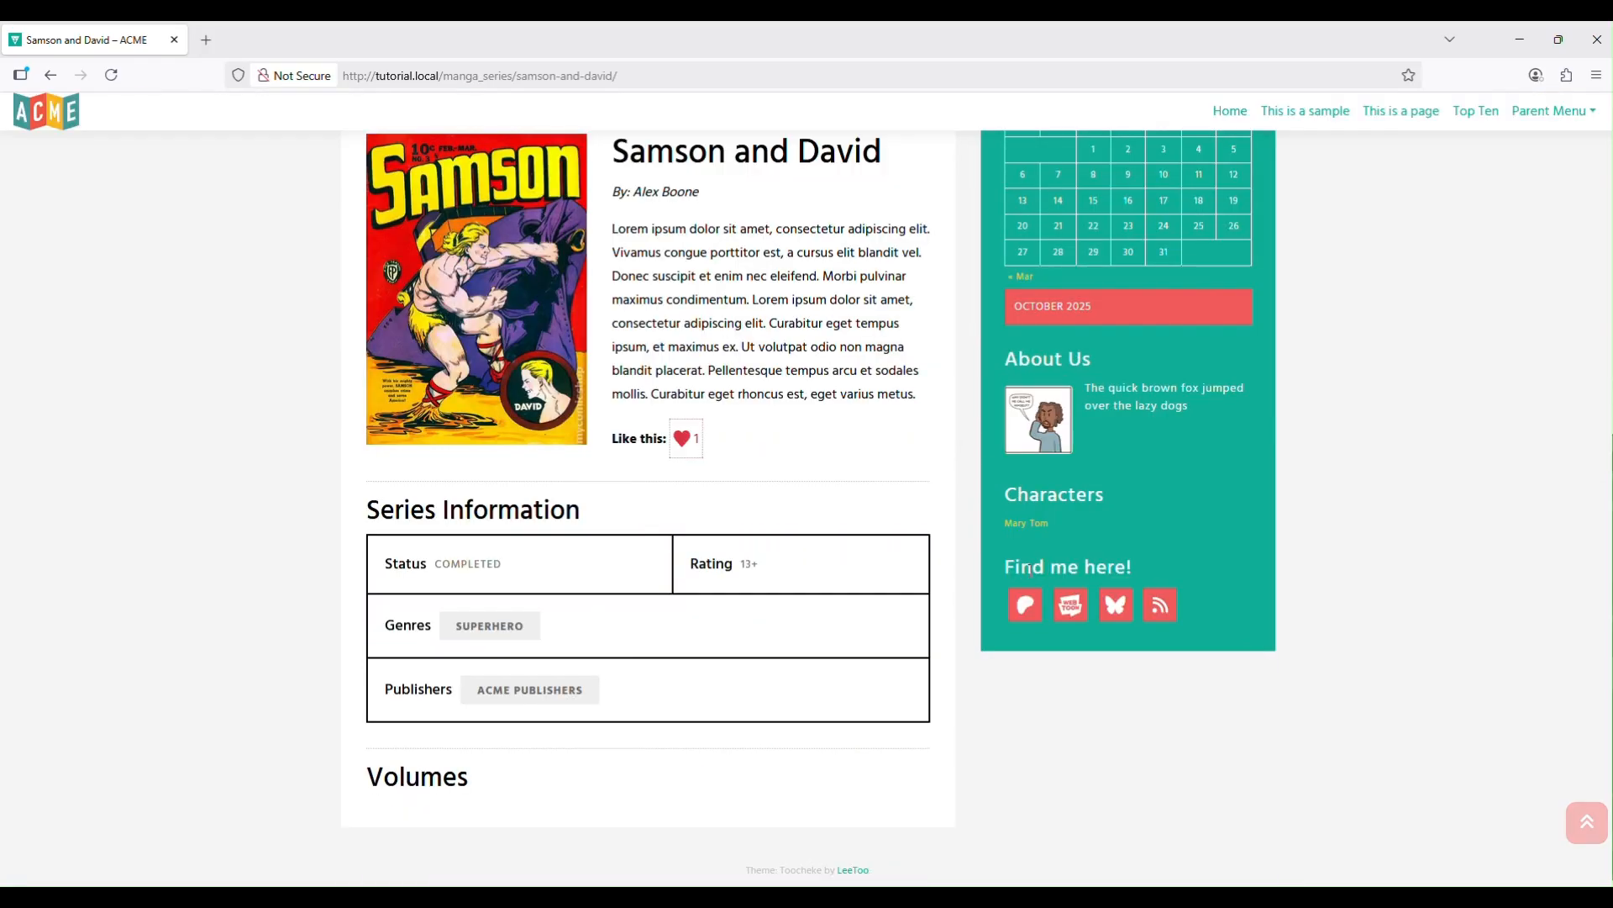
scroll(922, 586, up, 5)
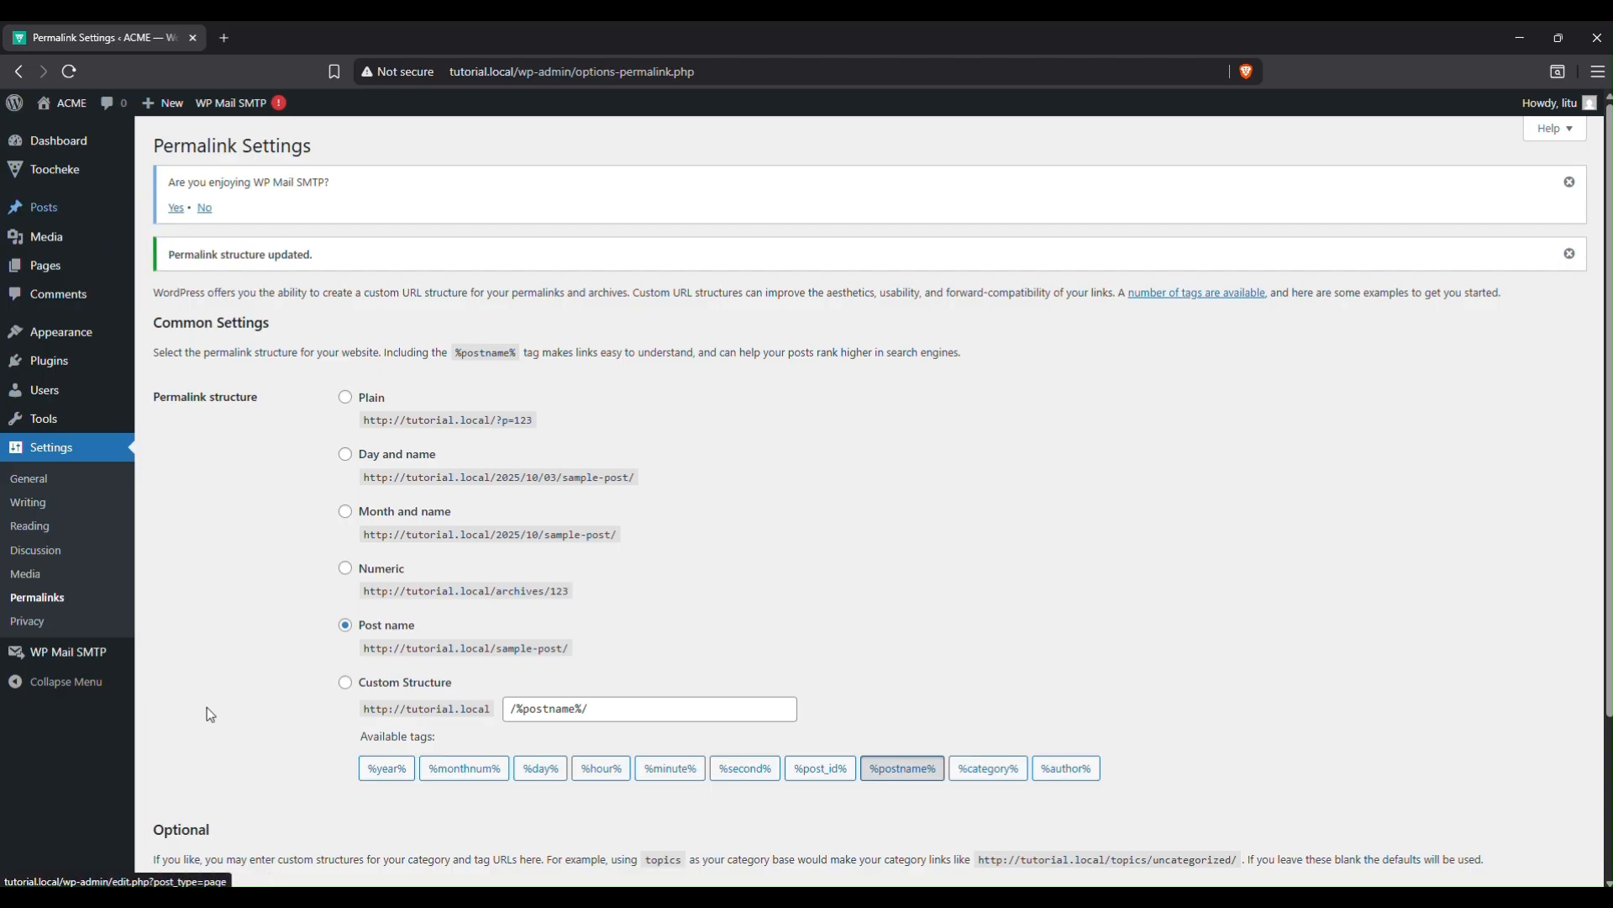
From the Toocheke menu, open the empty Manga Volumes list and start a new volume.
mouse_move(51, 168)
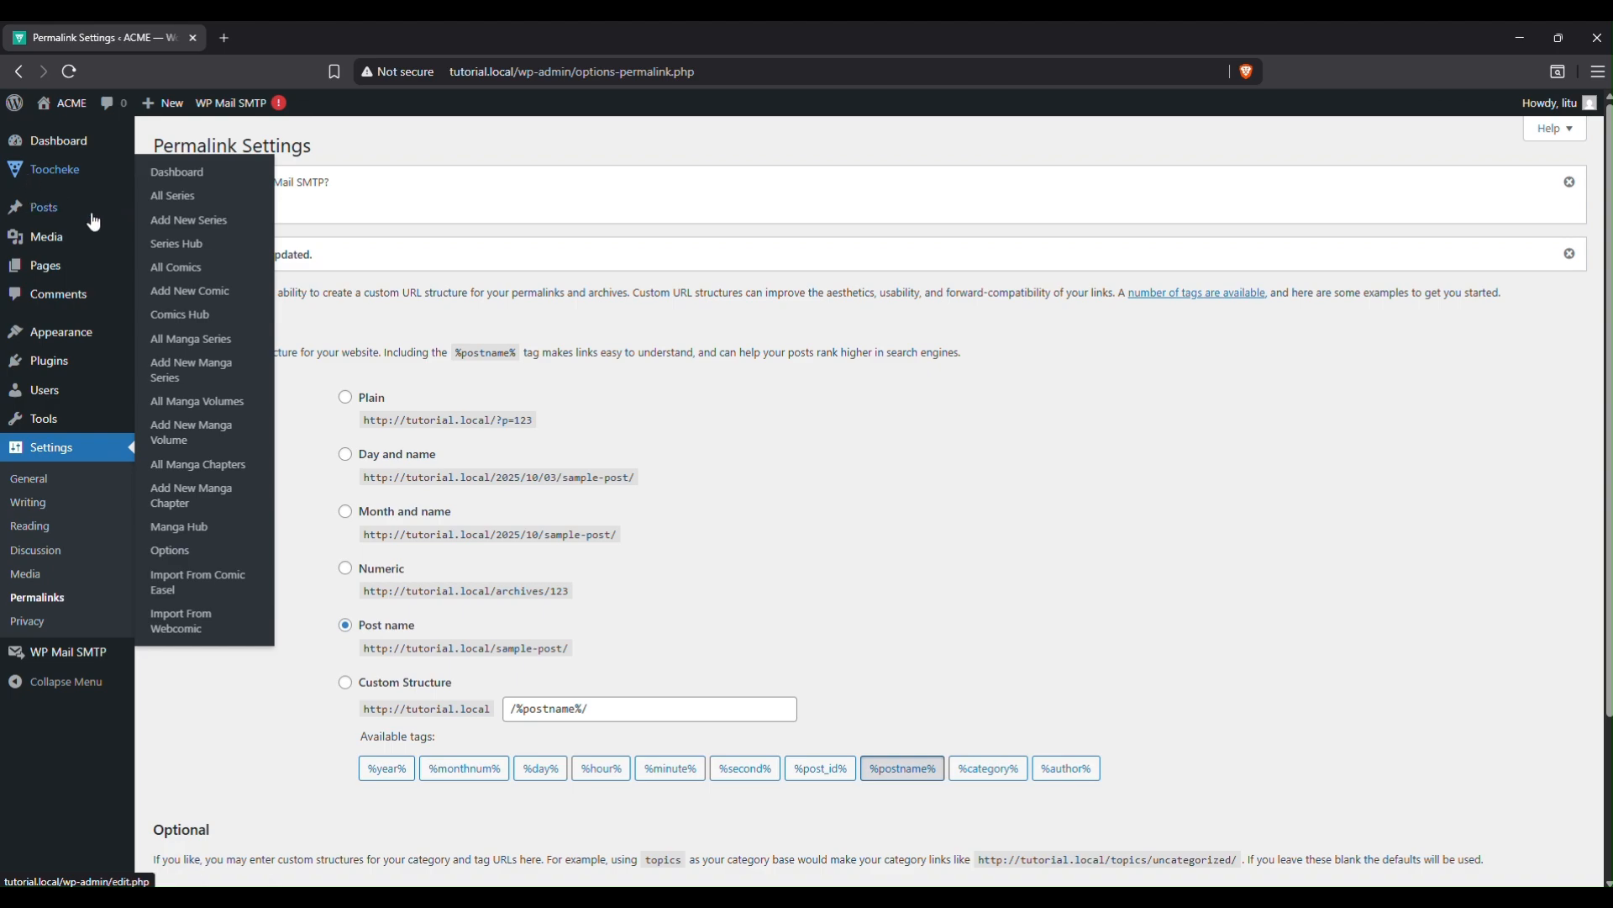
click(192, 404)
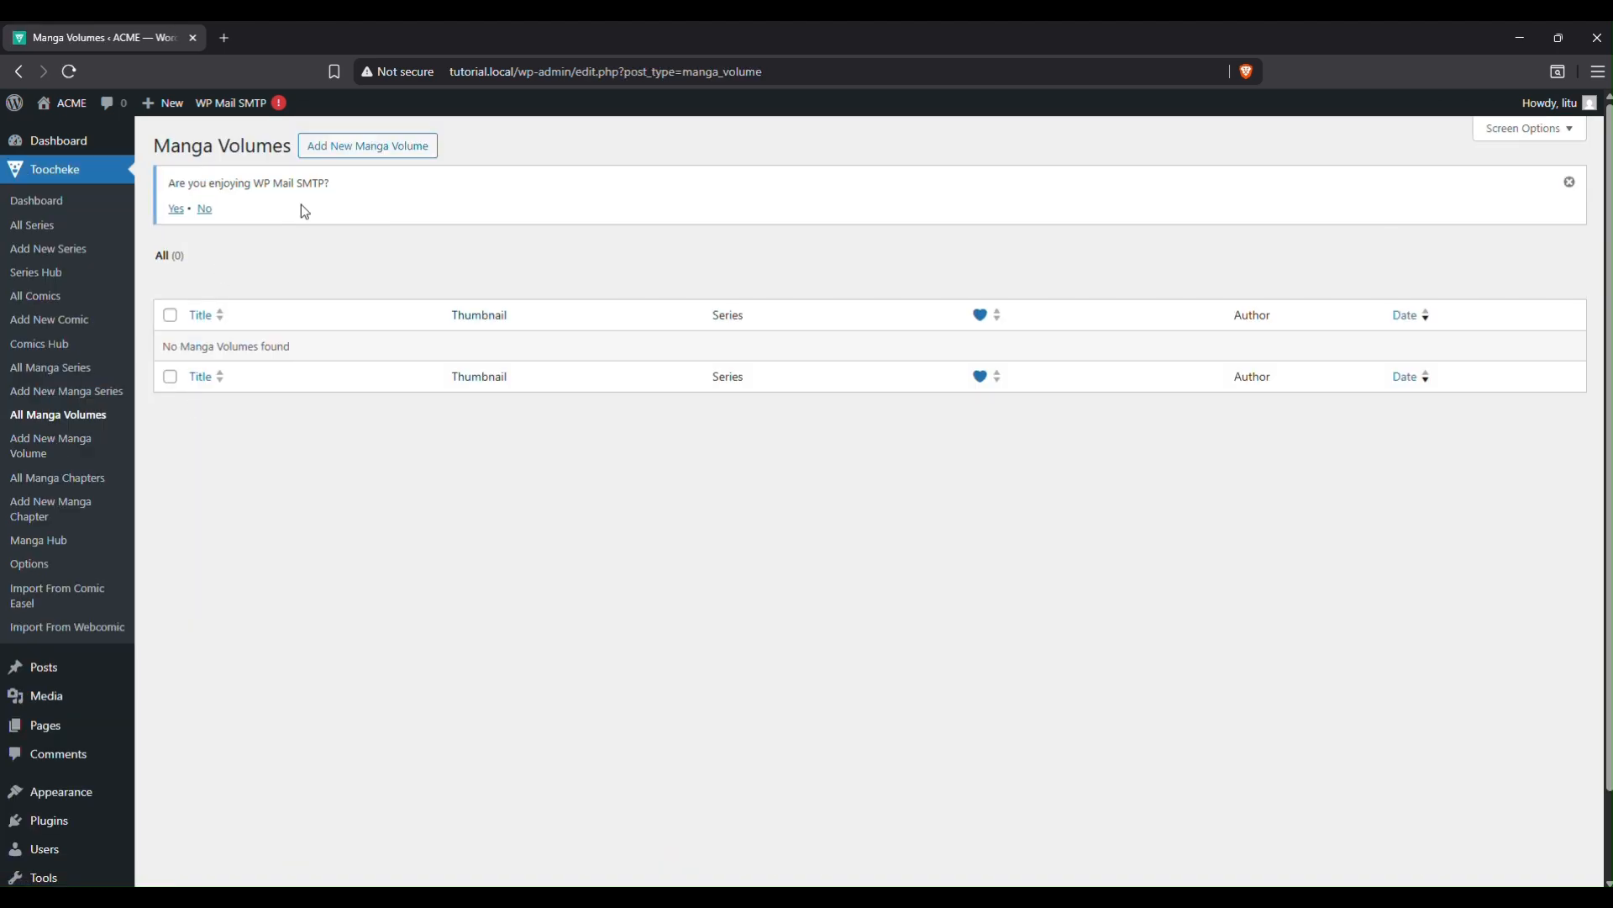
click(375, 157)
Title the volume 'Volume 1', assign it to Samson and David, and enter its volume number.
text(Volume 1)
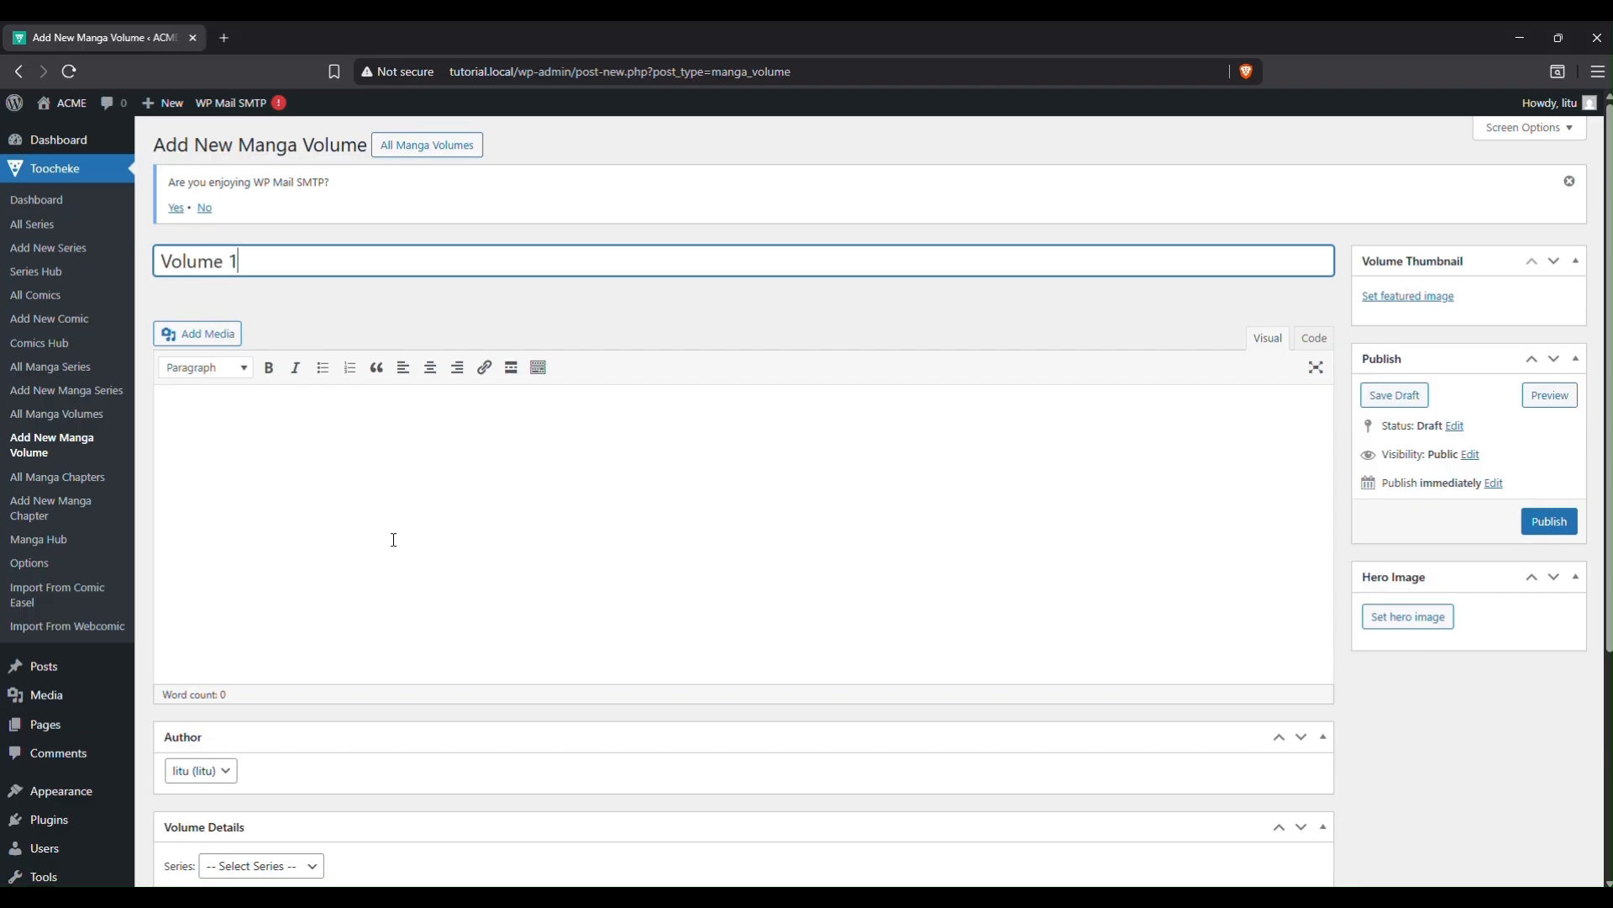
scroll(395, 538, down, 3)
click(306, 626)
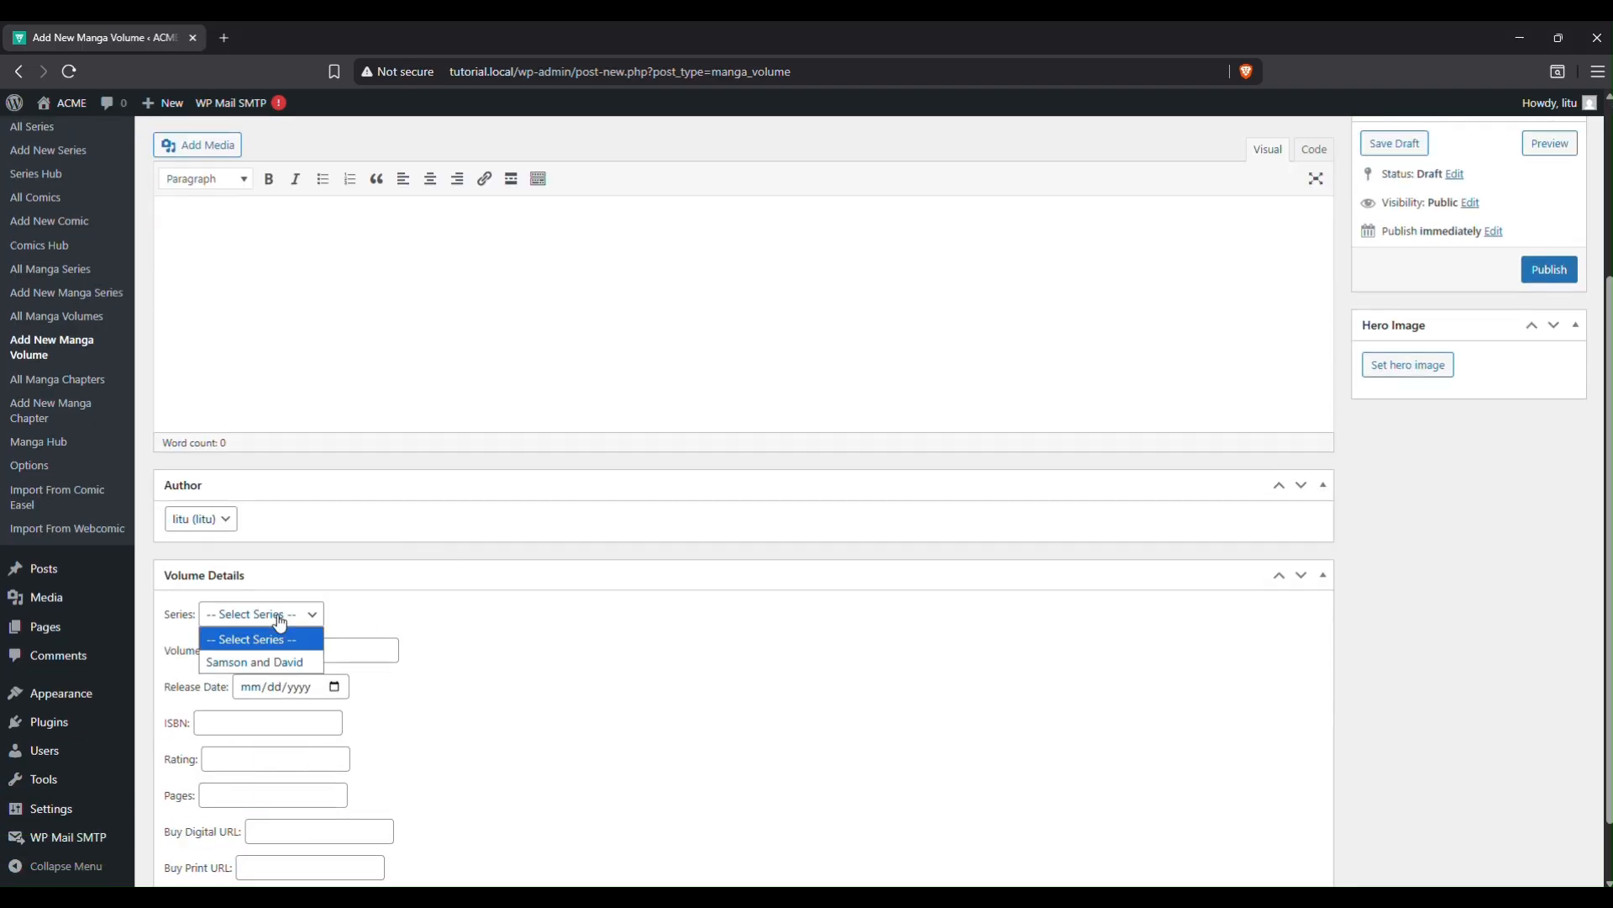
click(284, 654)
click(339, 657)
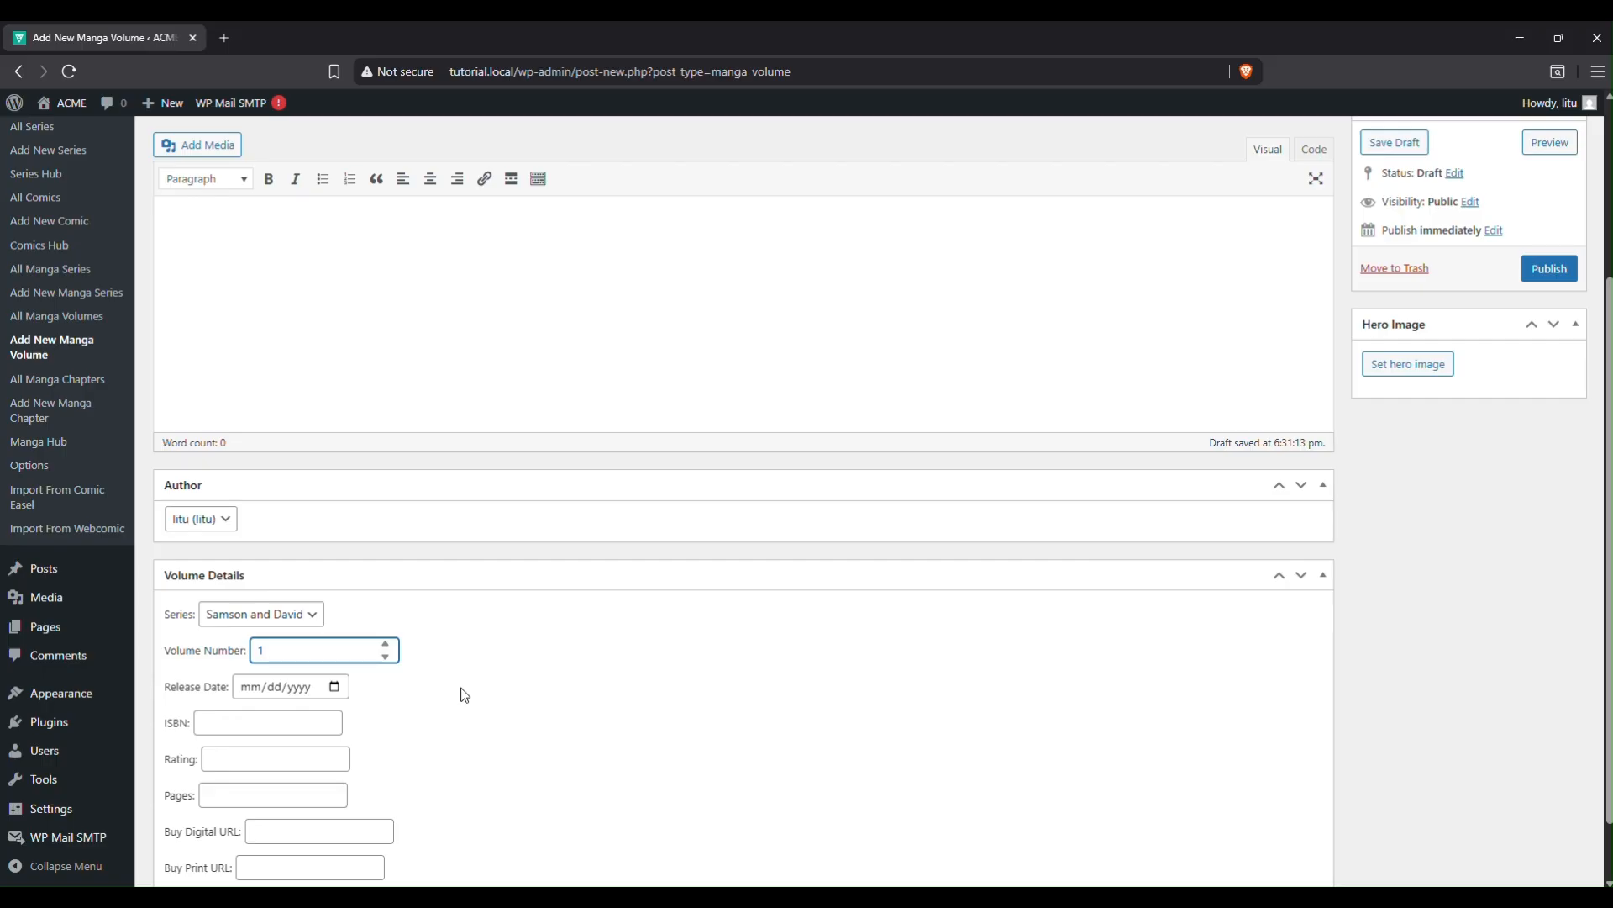
click(322, 703)
Set the volume's release date to 12/12/1940.
click(300, 689)
click(249, 691)
text(12/)
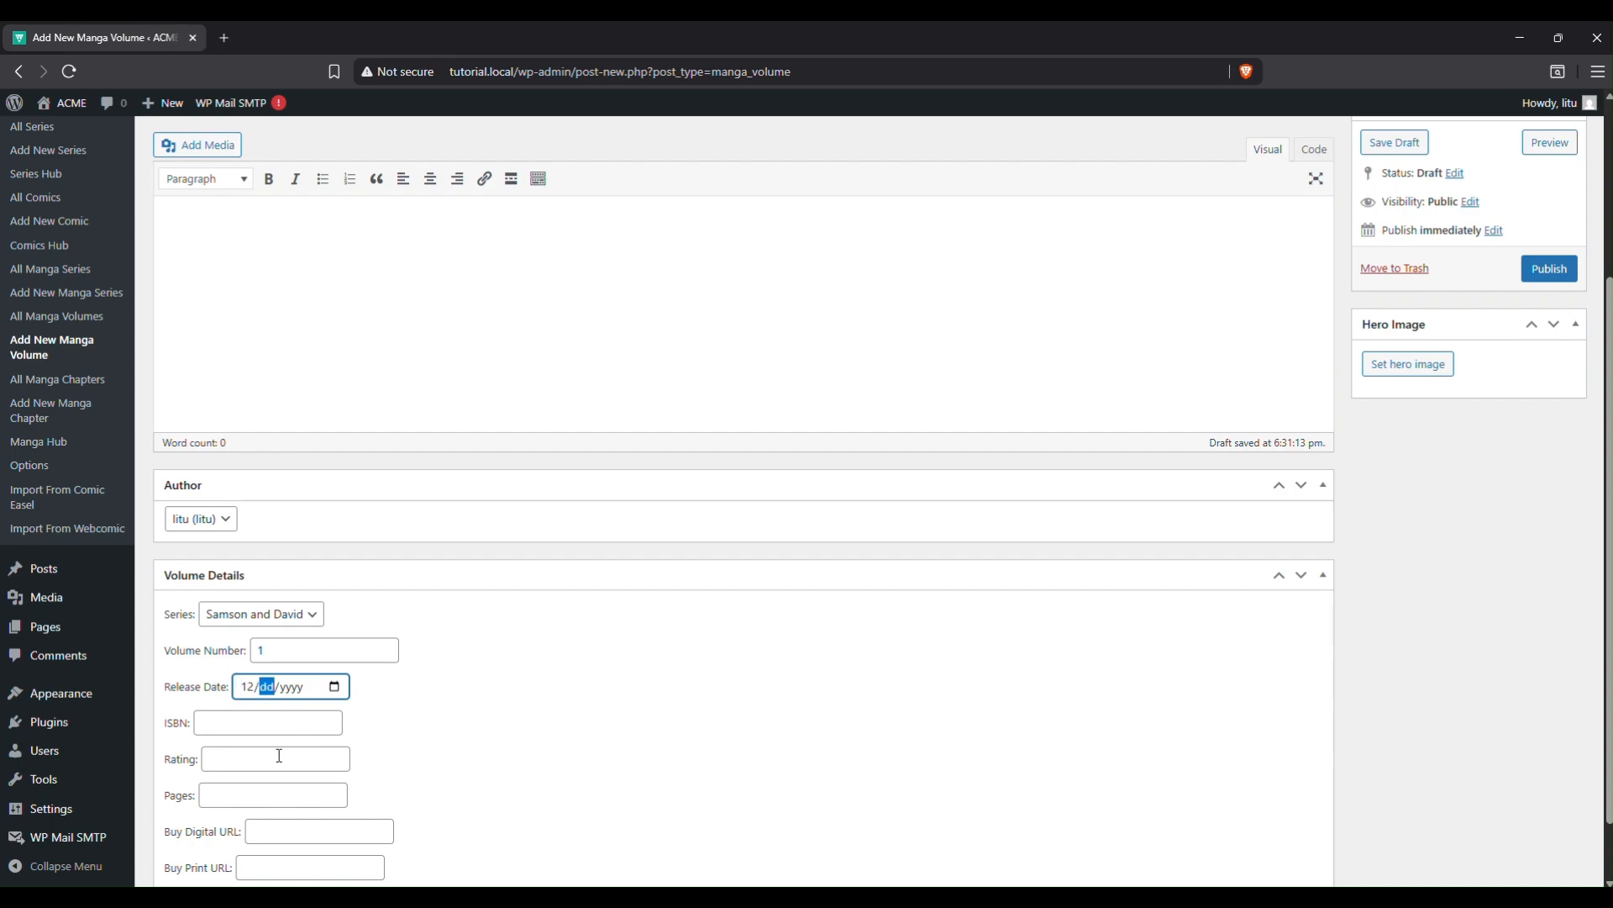
text(12/00194)
click(279, 760)
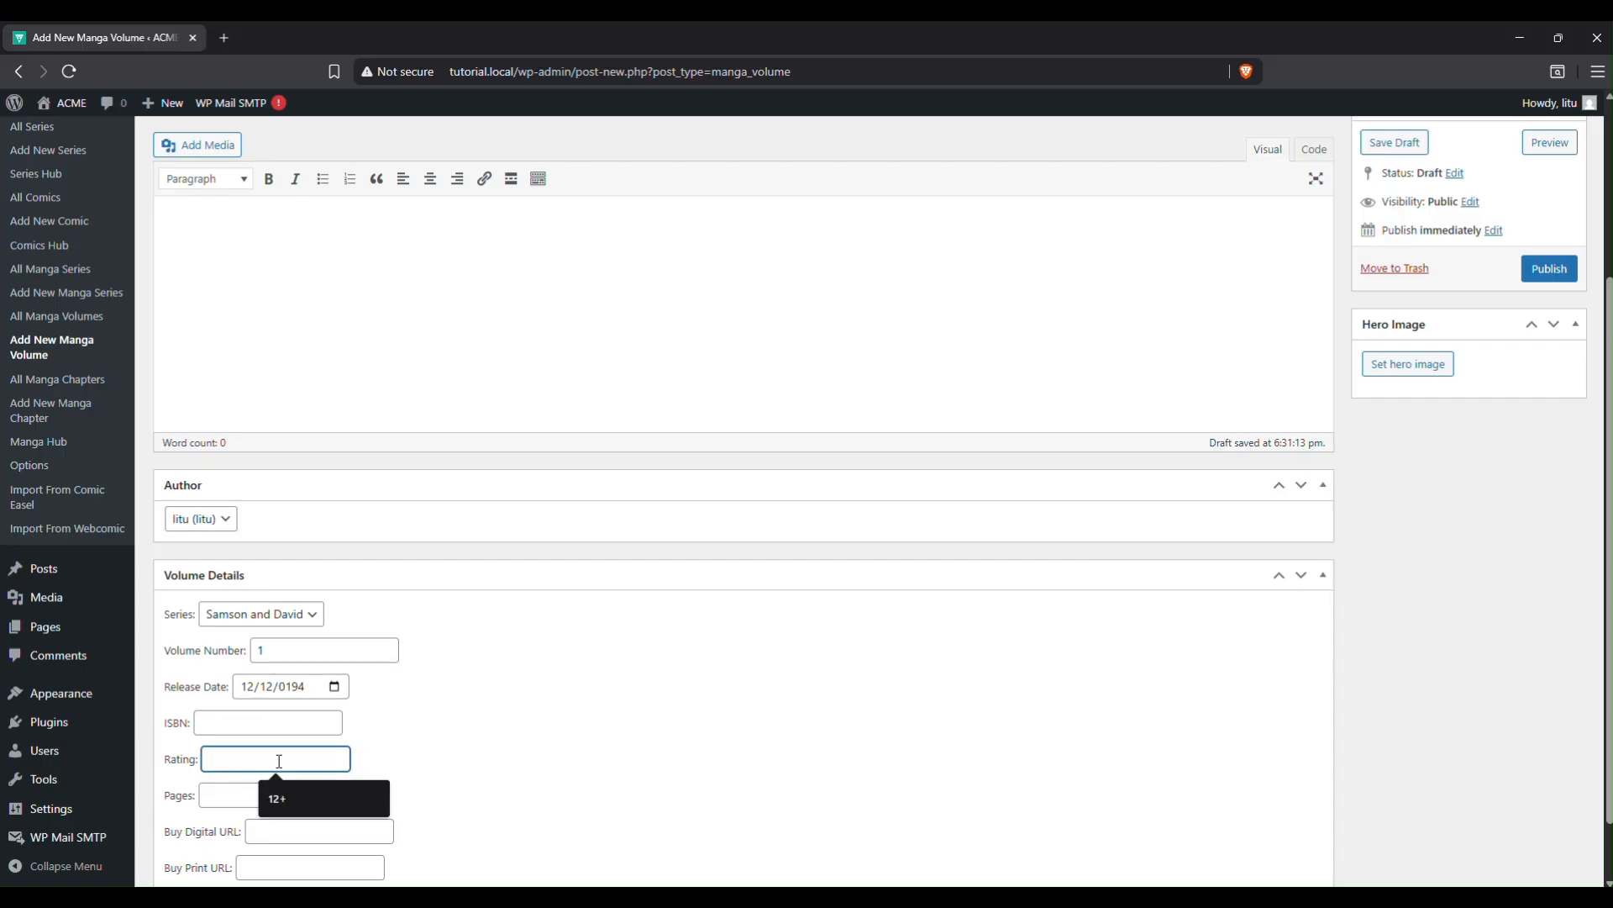
click(309, 687)
click(304, 686)
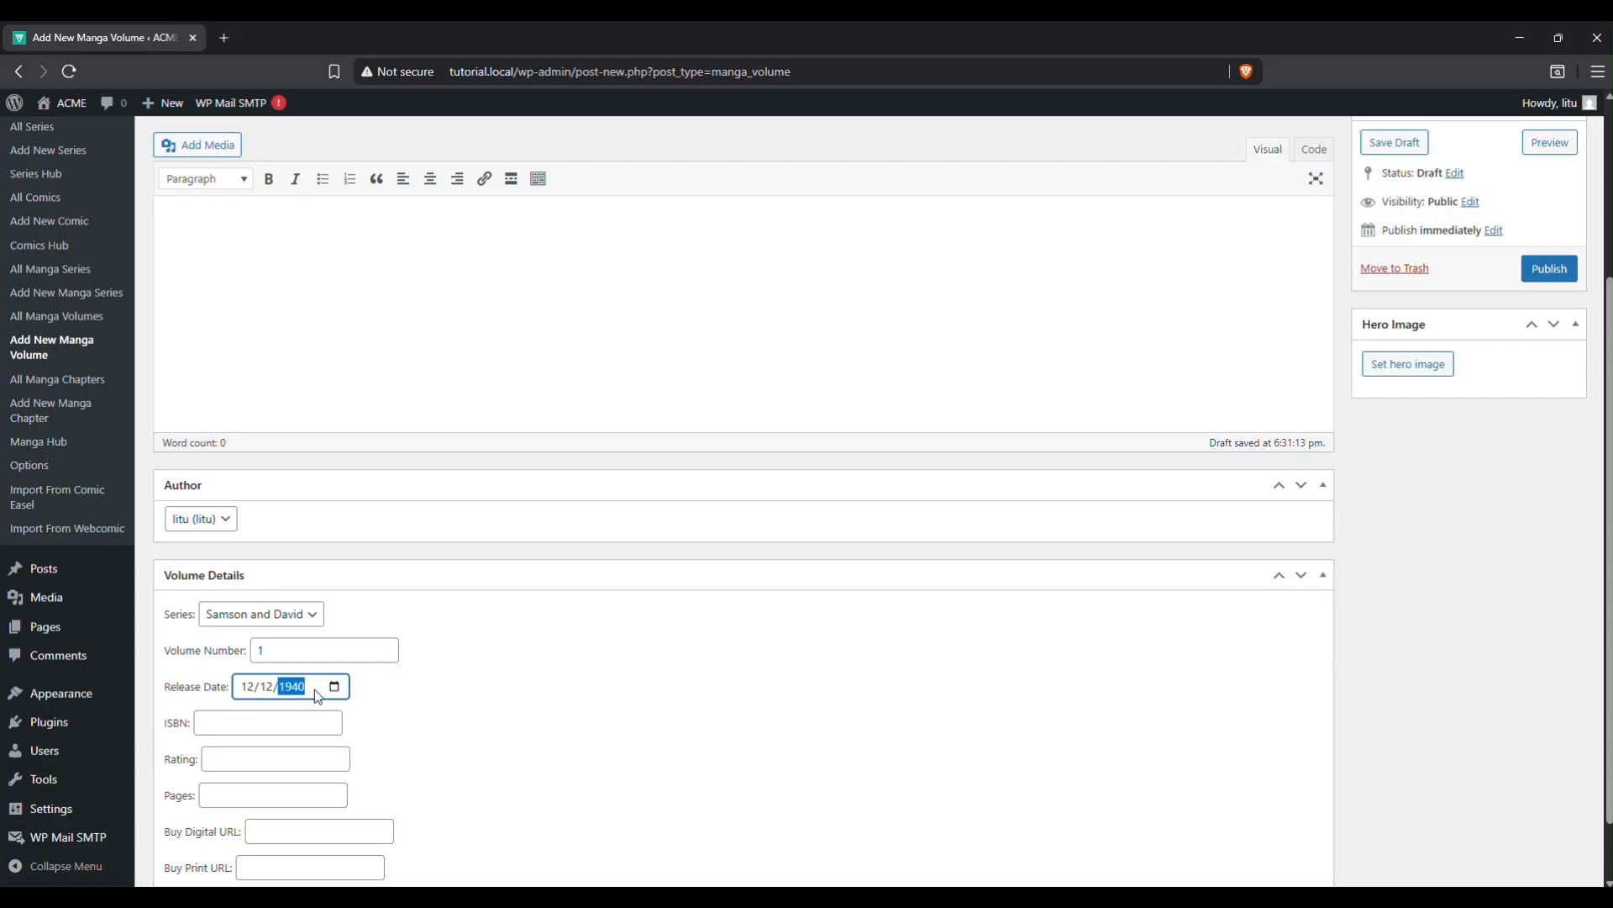
click(606, 706)
Fill in the ISBN, set the rating to 13+ and the page count to 13.
click(226, 723)
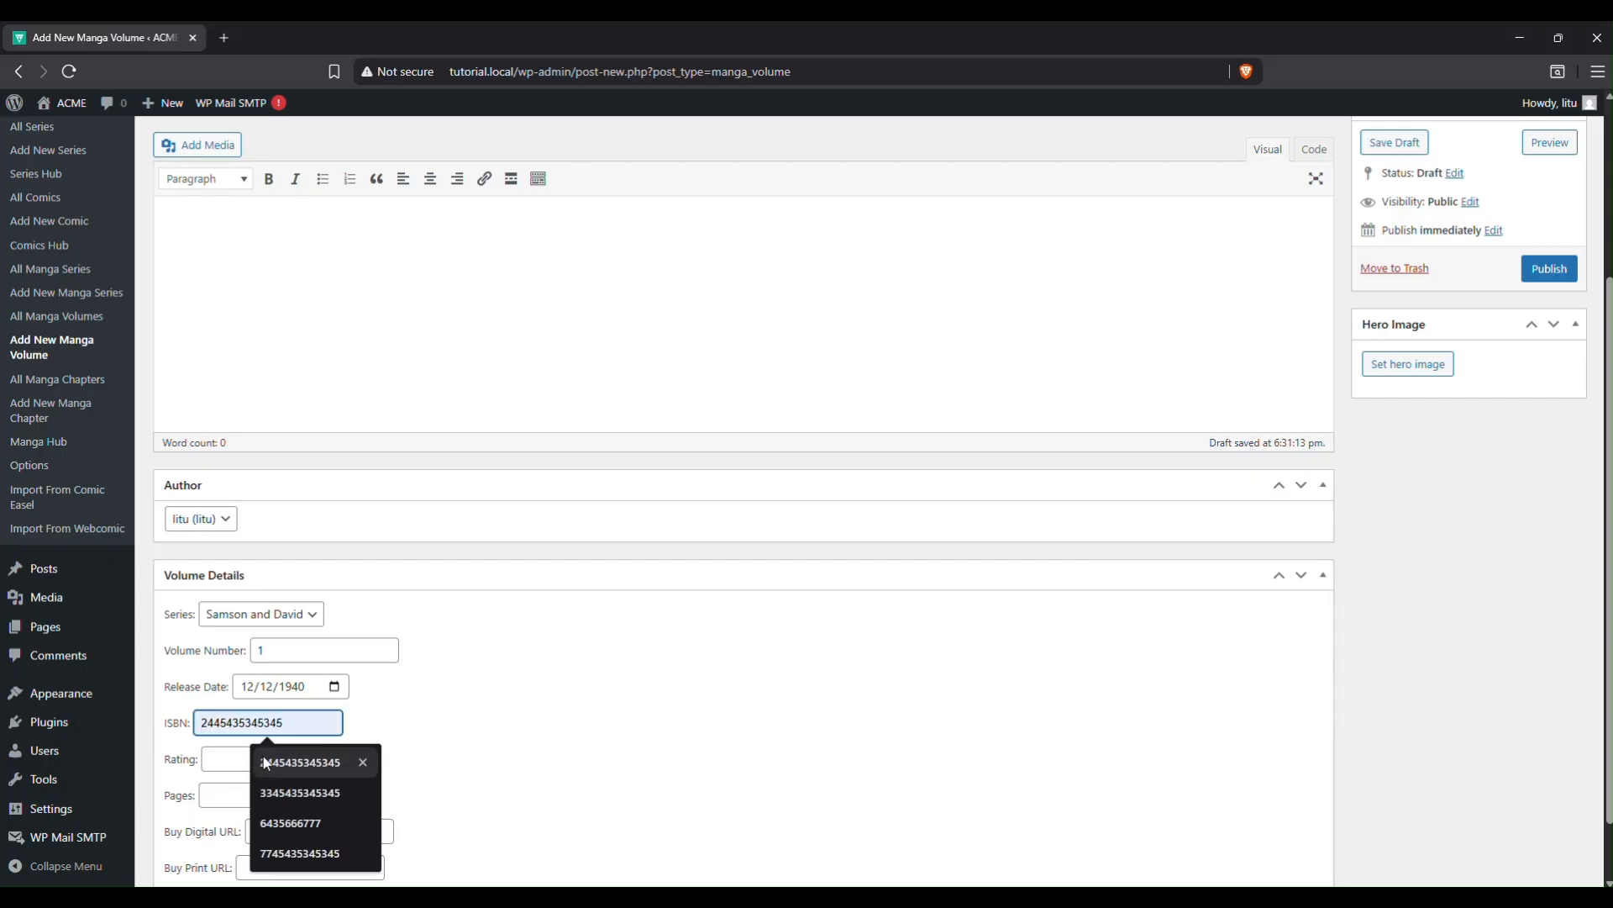
click(318, 761)
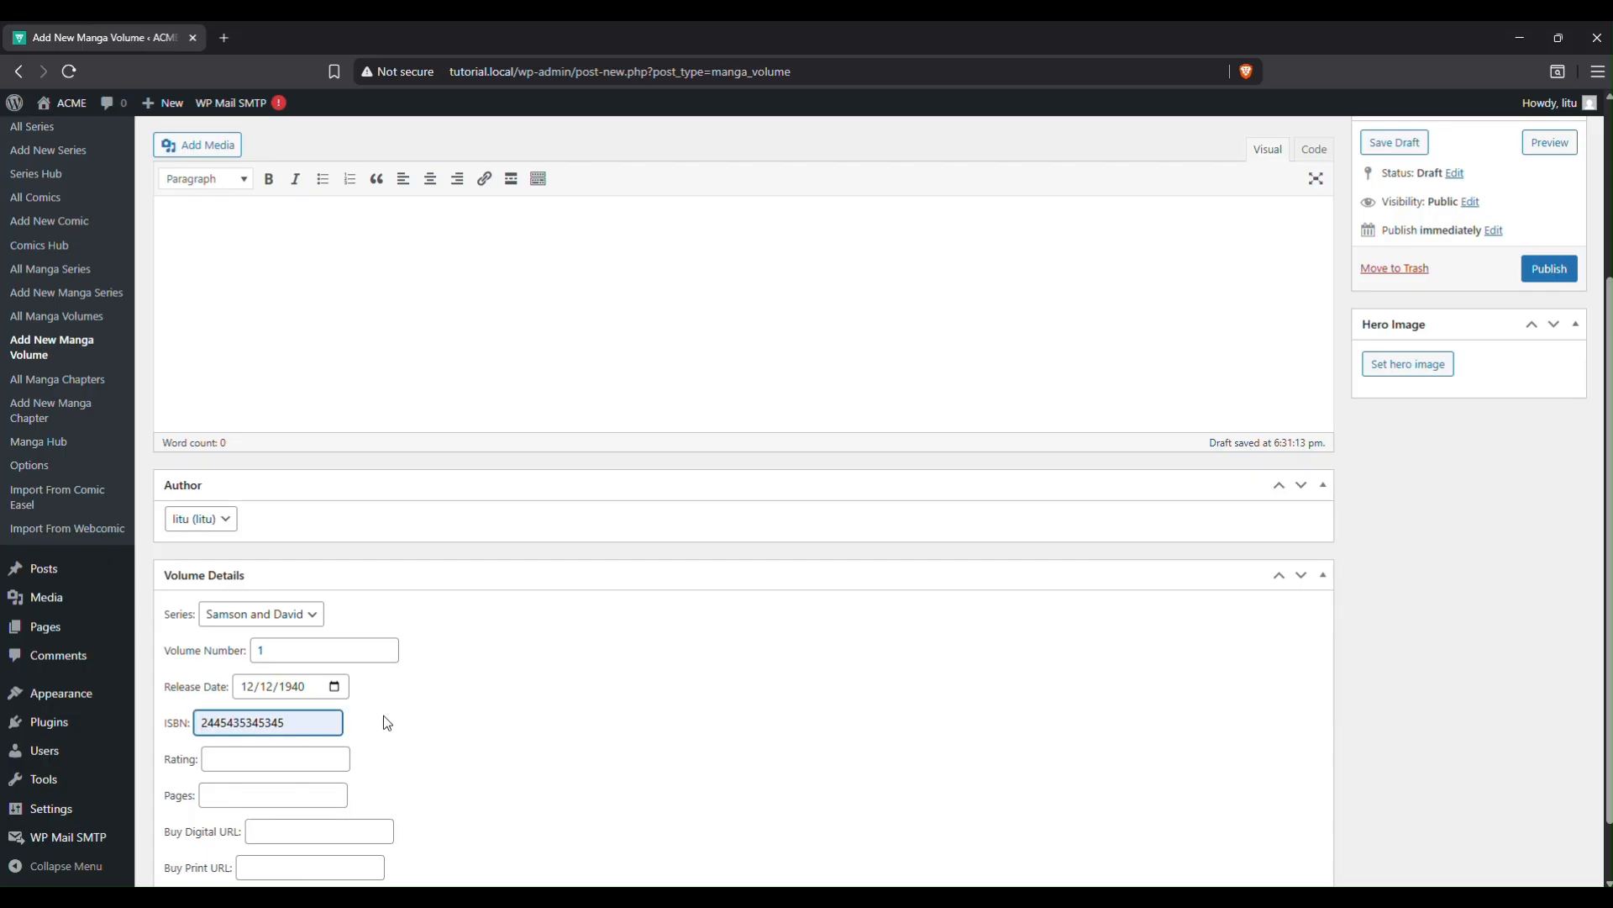
click(256, 759)
click(300, 805)
key(BackSpace)
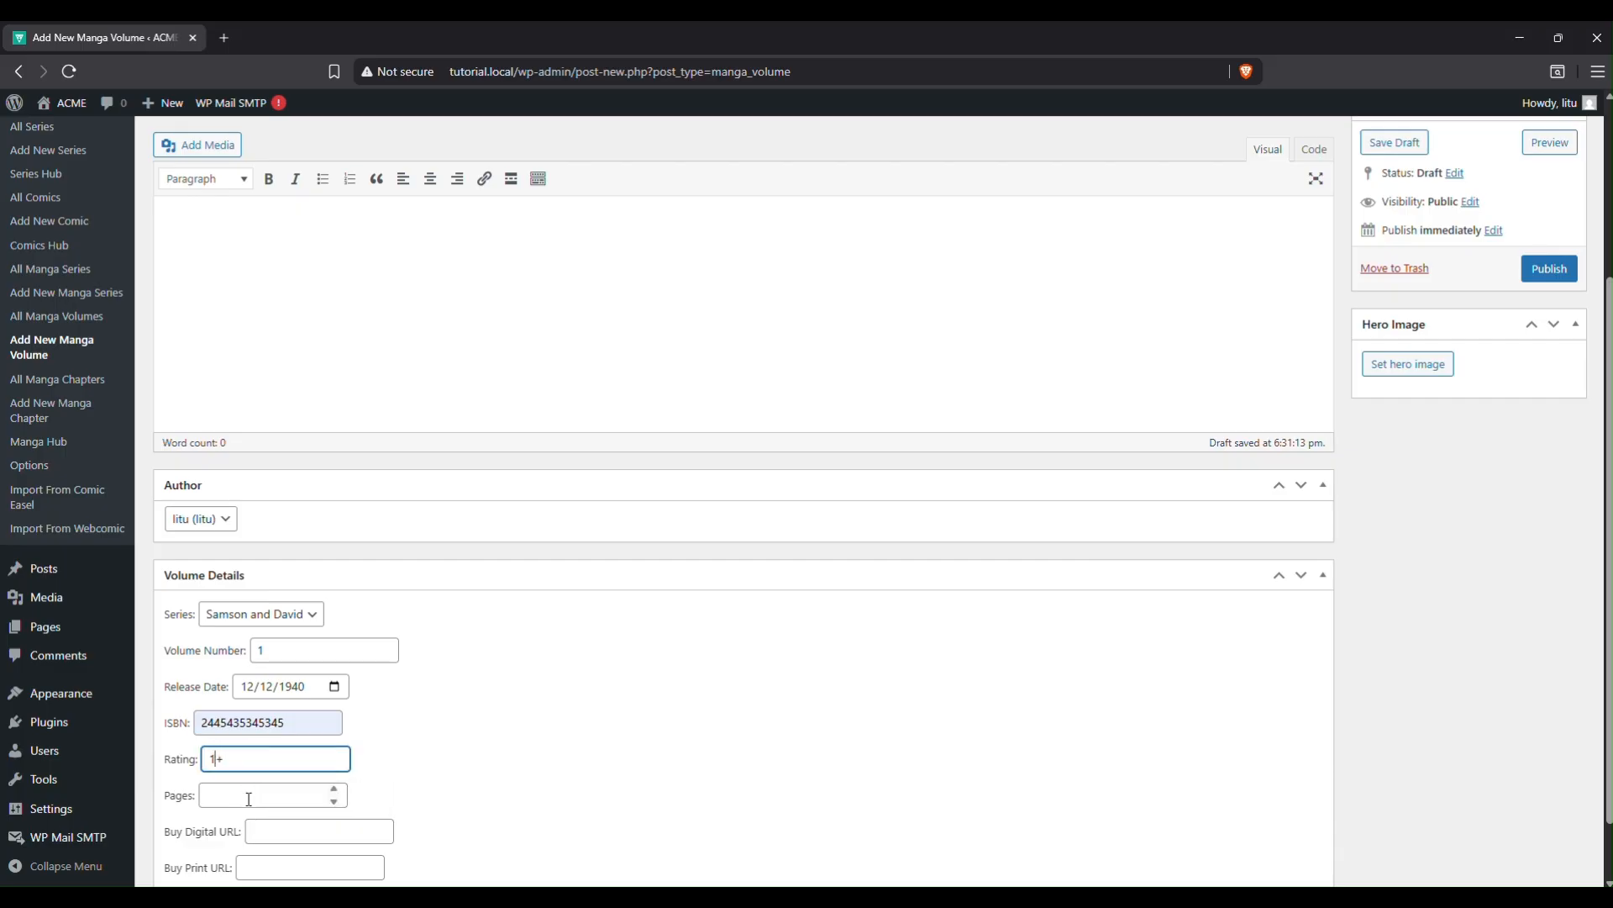
click(533, 698)
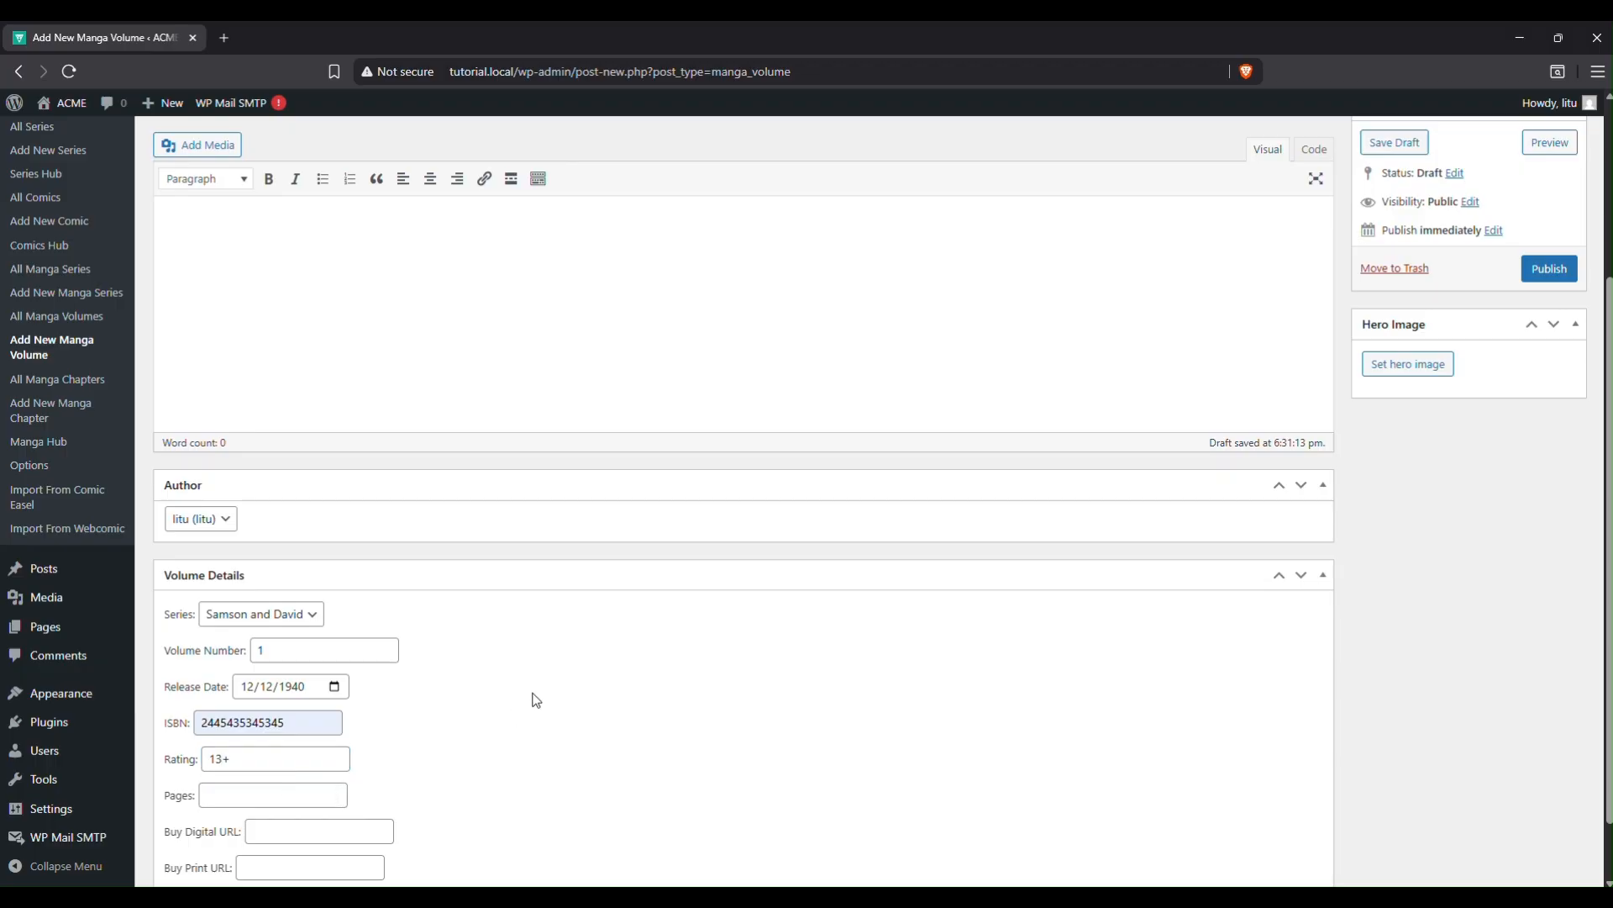
click(258, 794)
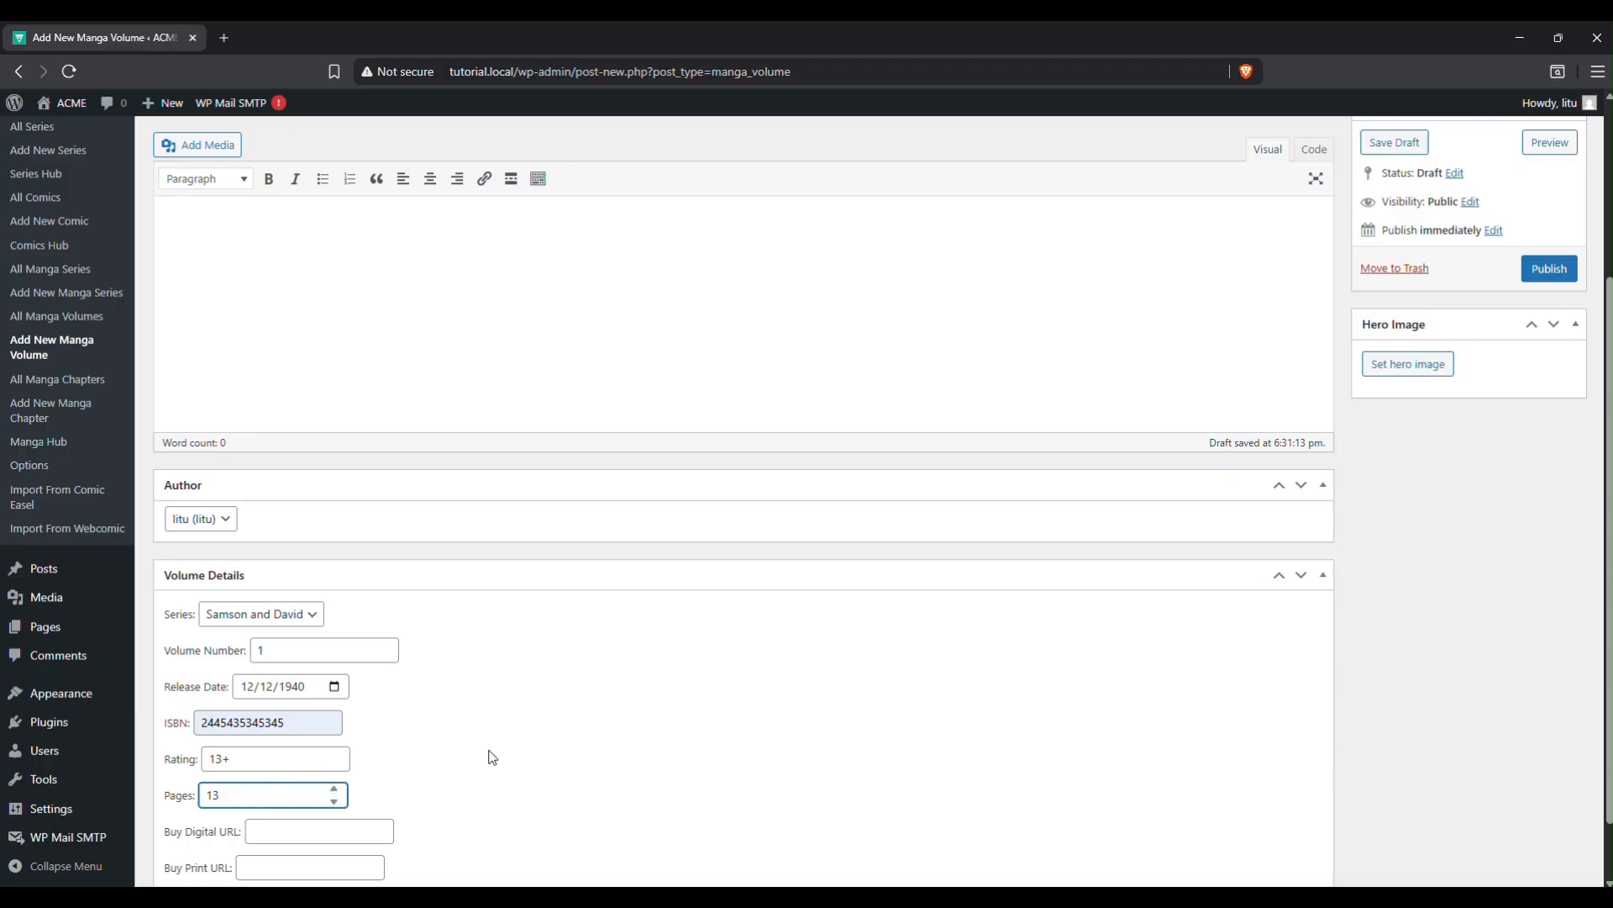
scroll(490, 757, down, 1)
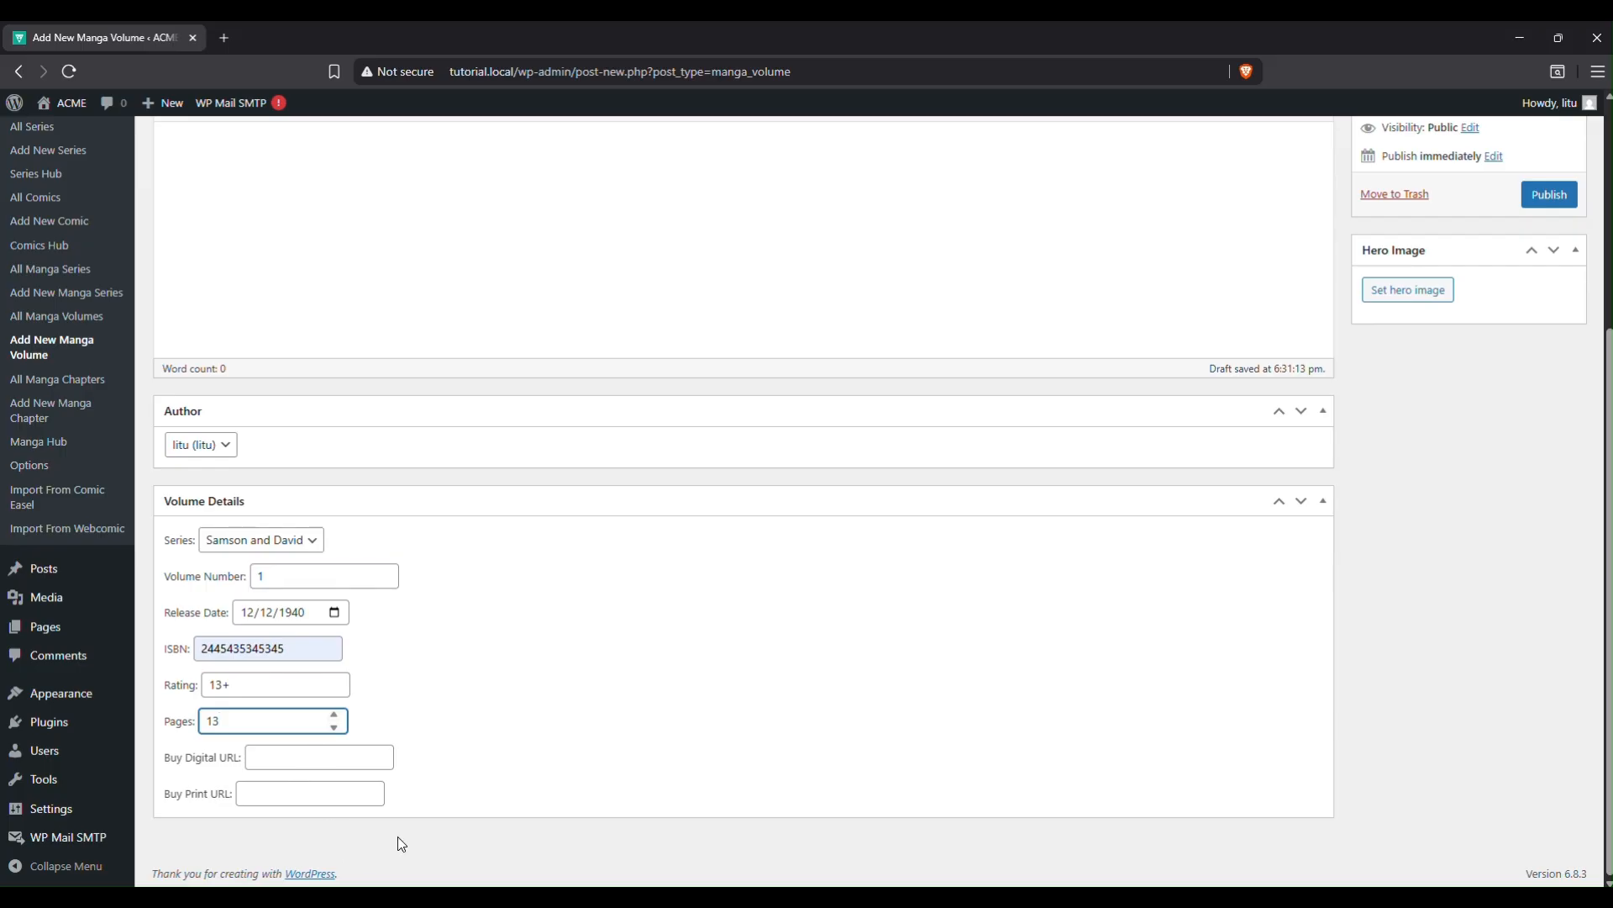
click(294, 760)
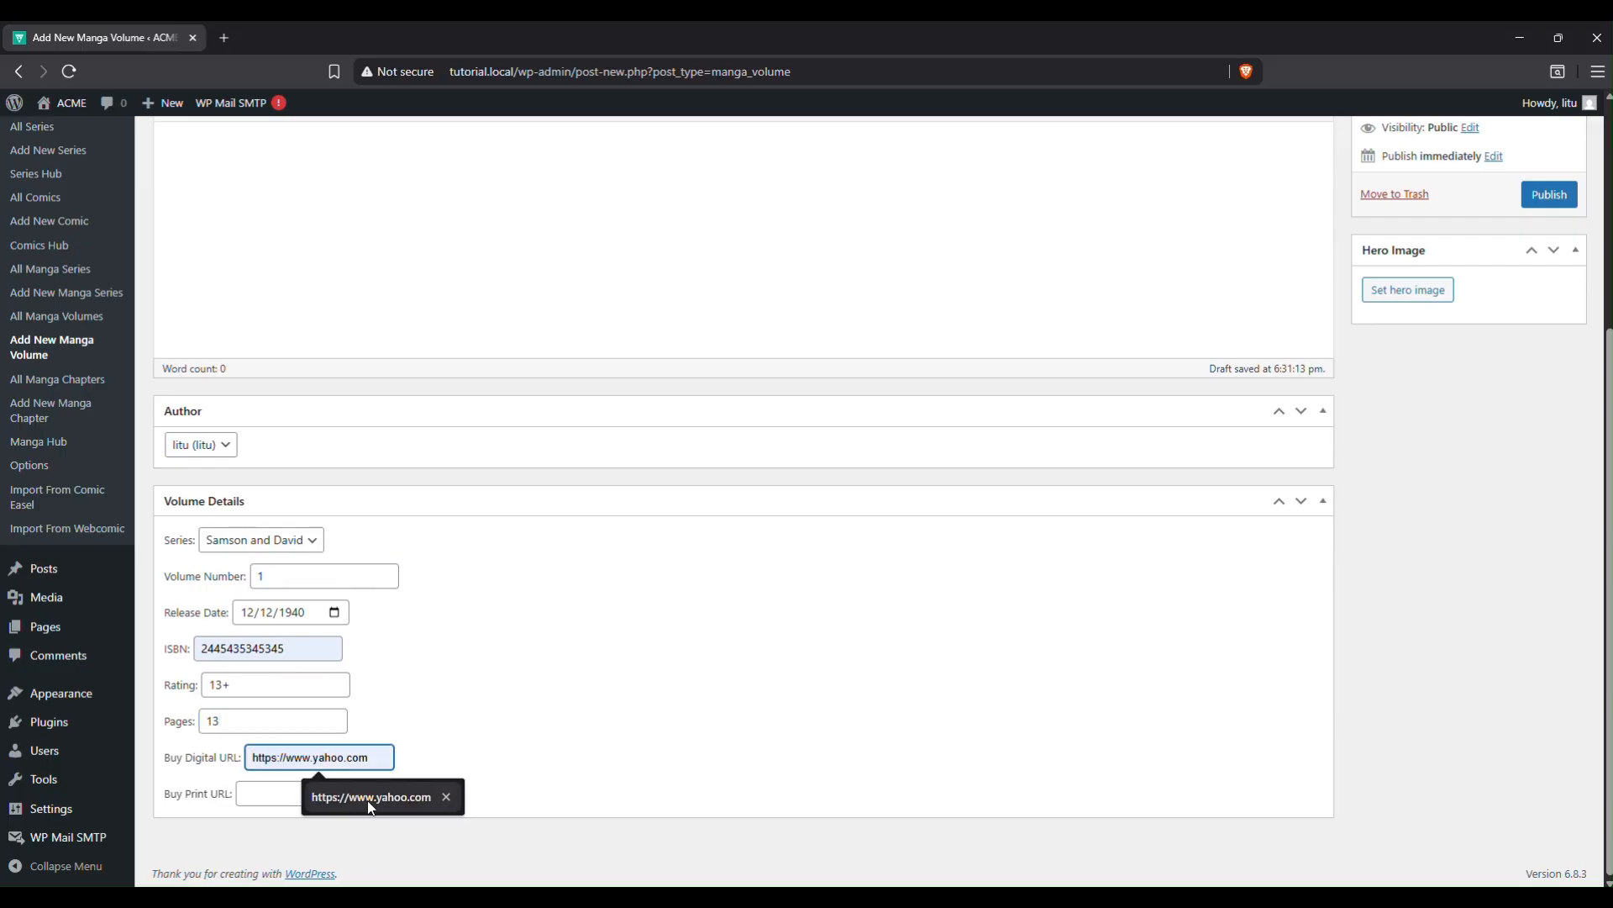
click(374, 796)
click(321, 783)
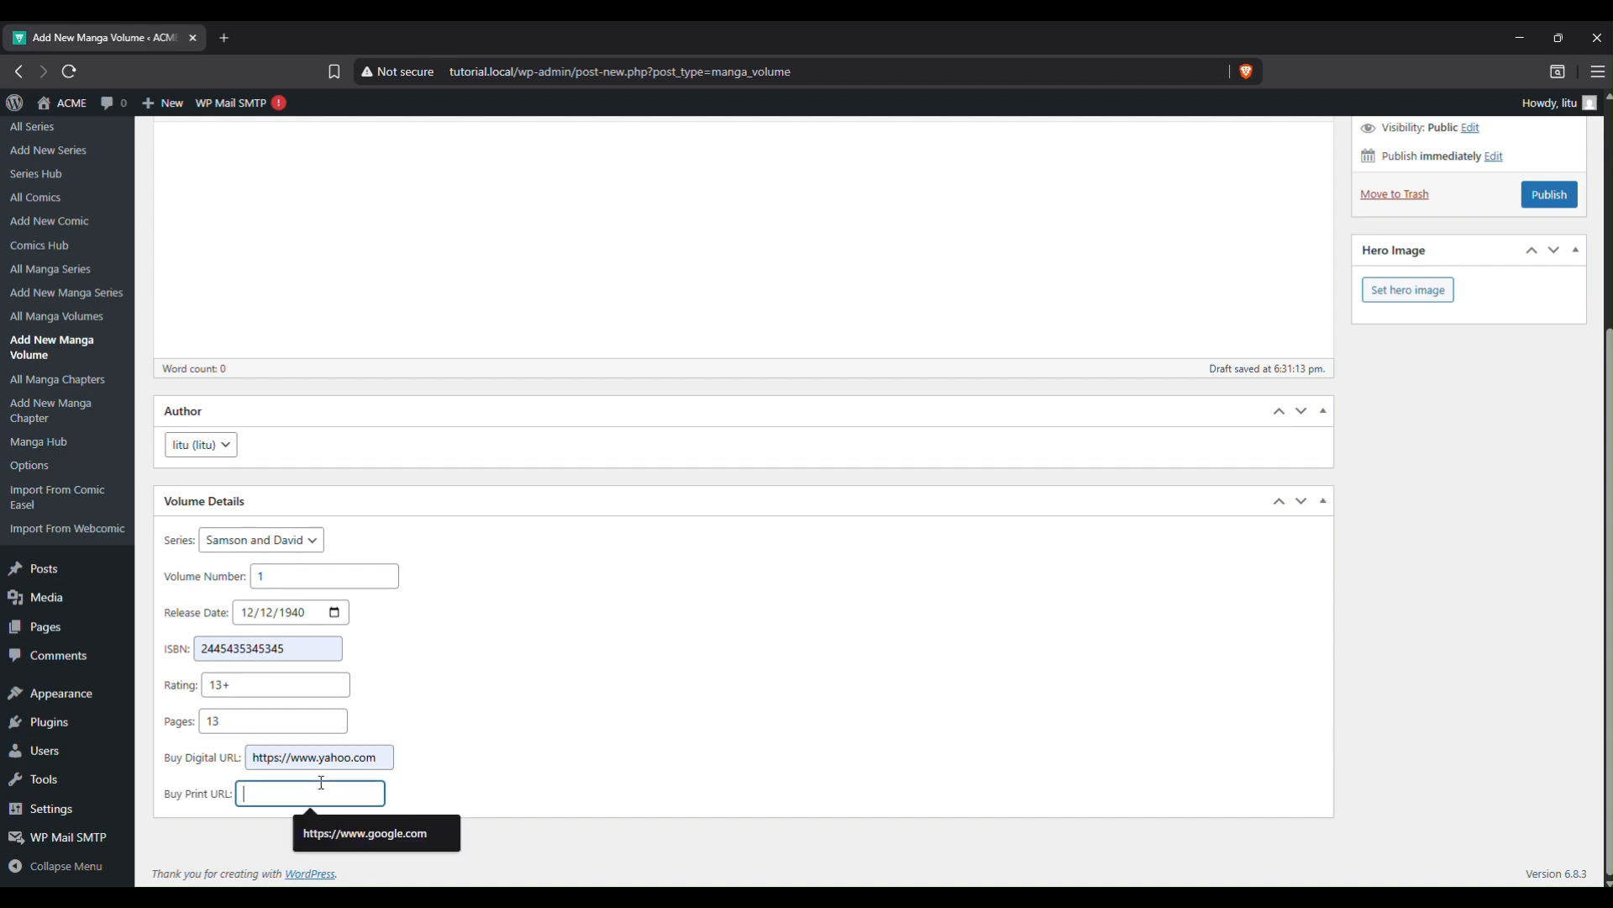
click(368, 831)
scroll(1550, 558, up, 1)
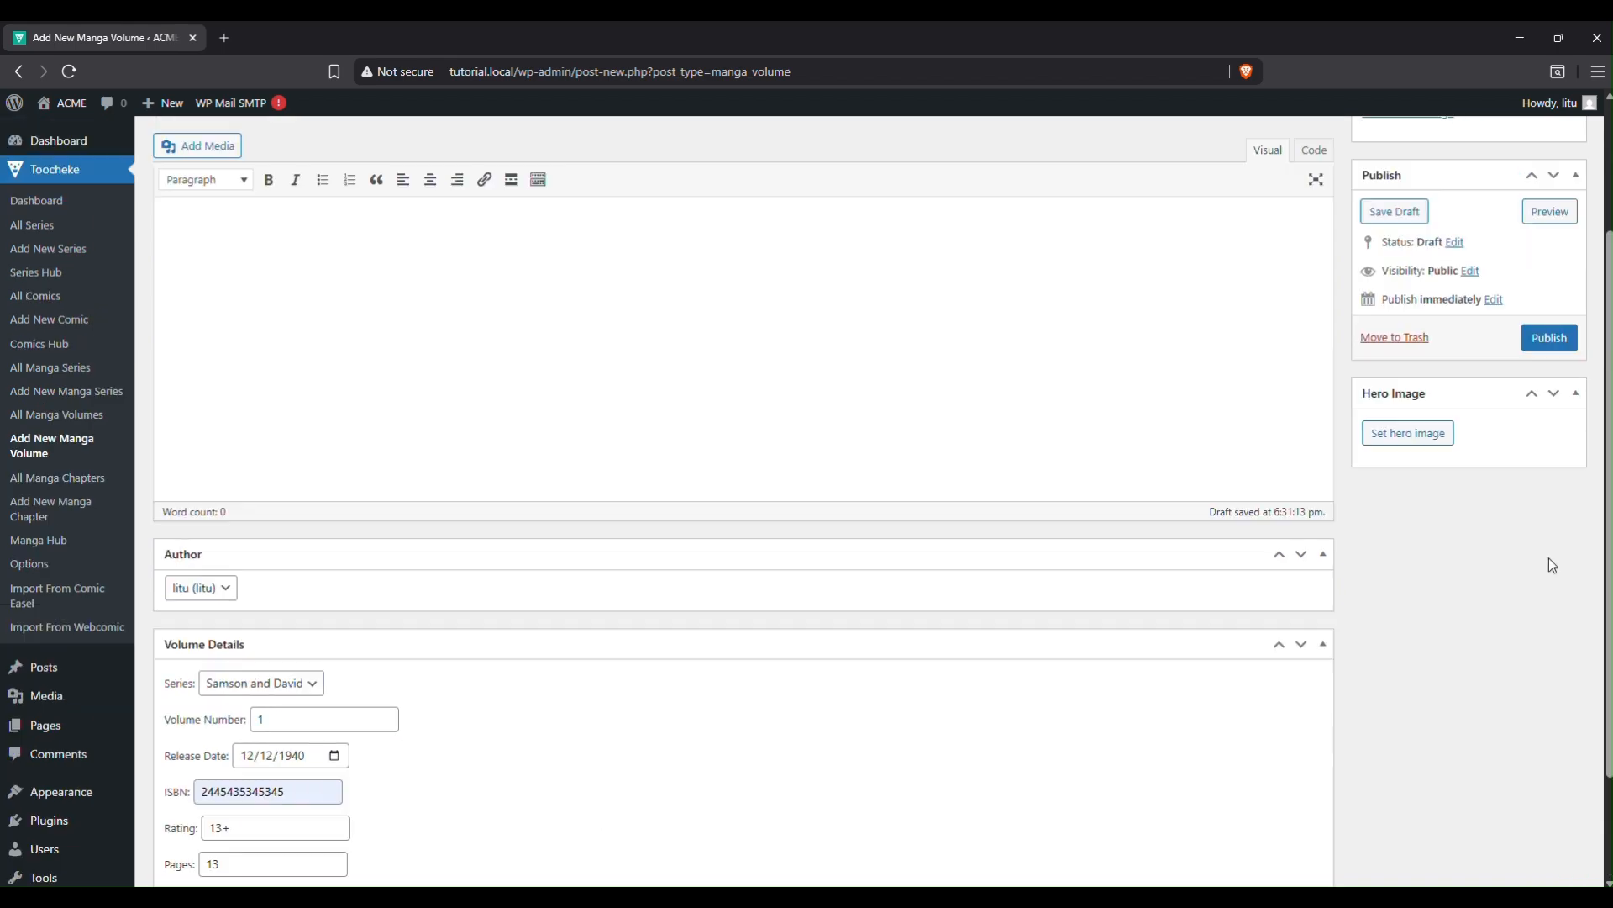
scroll(1552, 566, up, 4)
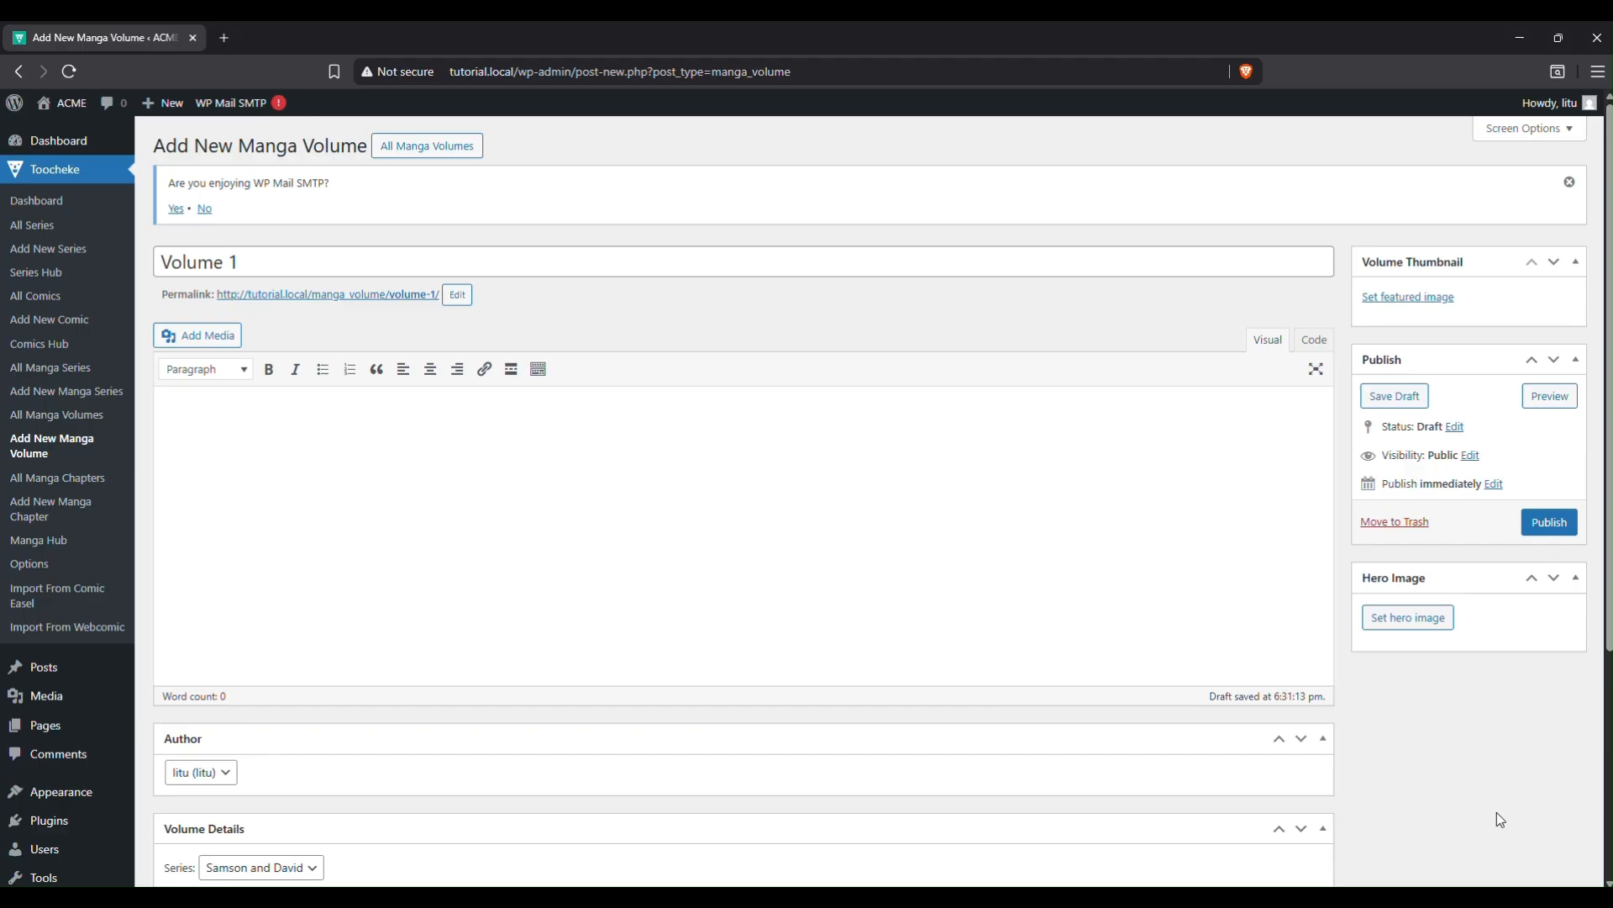
Upload volume1.jpg from the samson_and_david volume folder as Volume 1's featured image.
click(1411, 298)
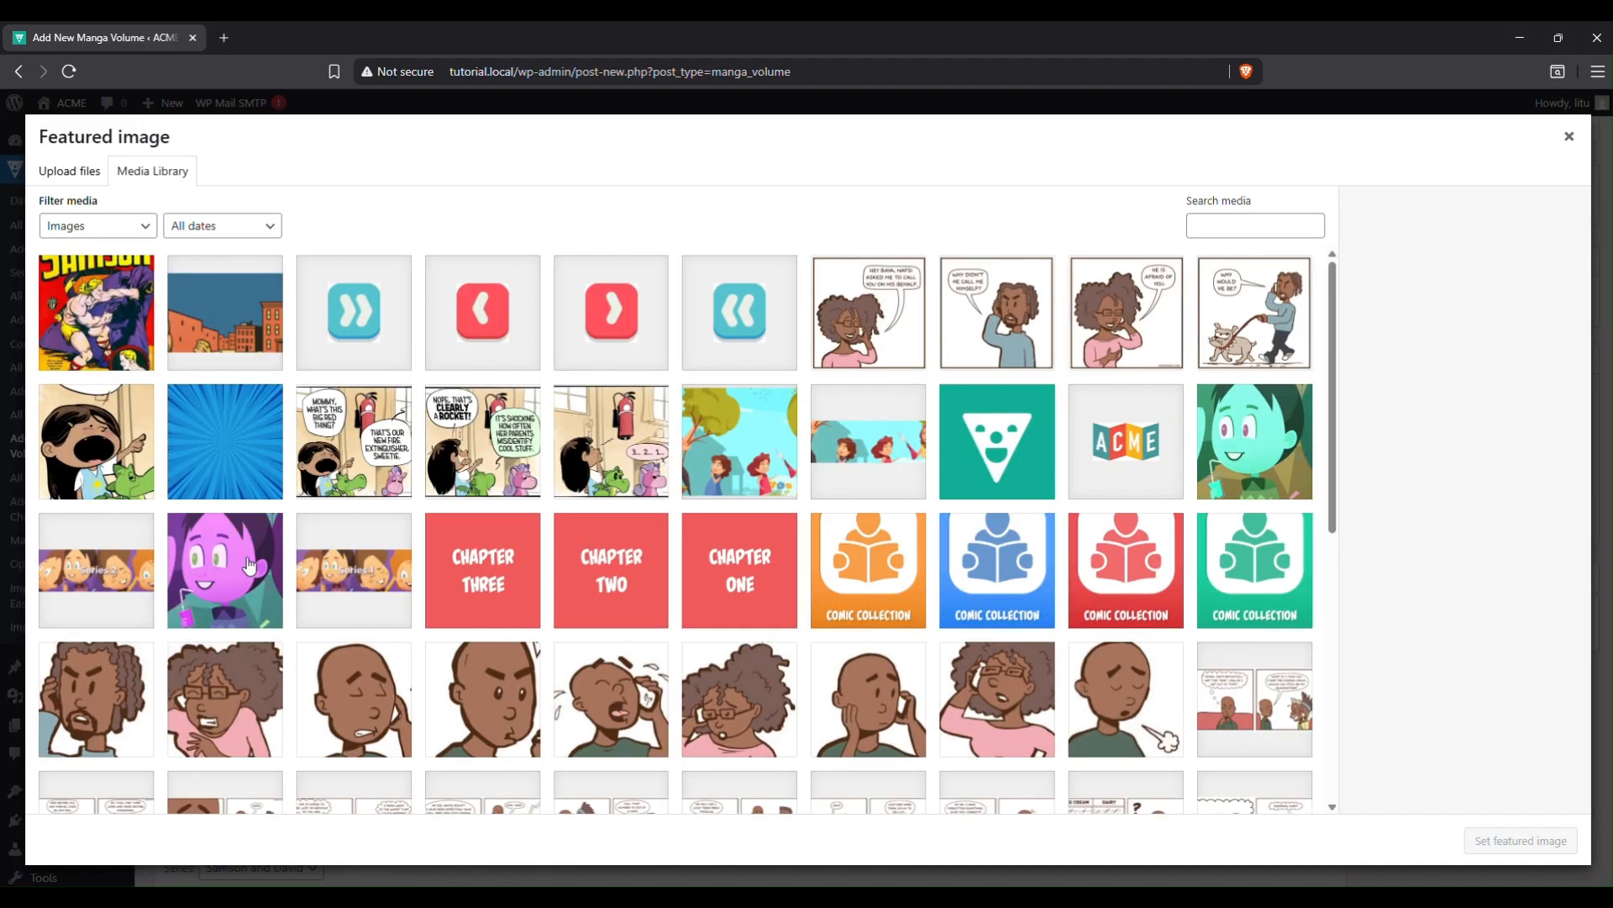
click(68, 171)
click(798, 465)
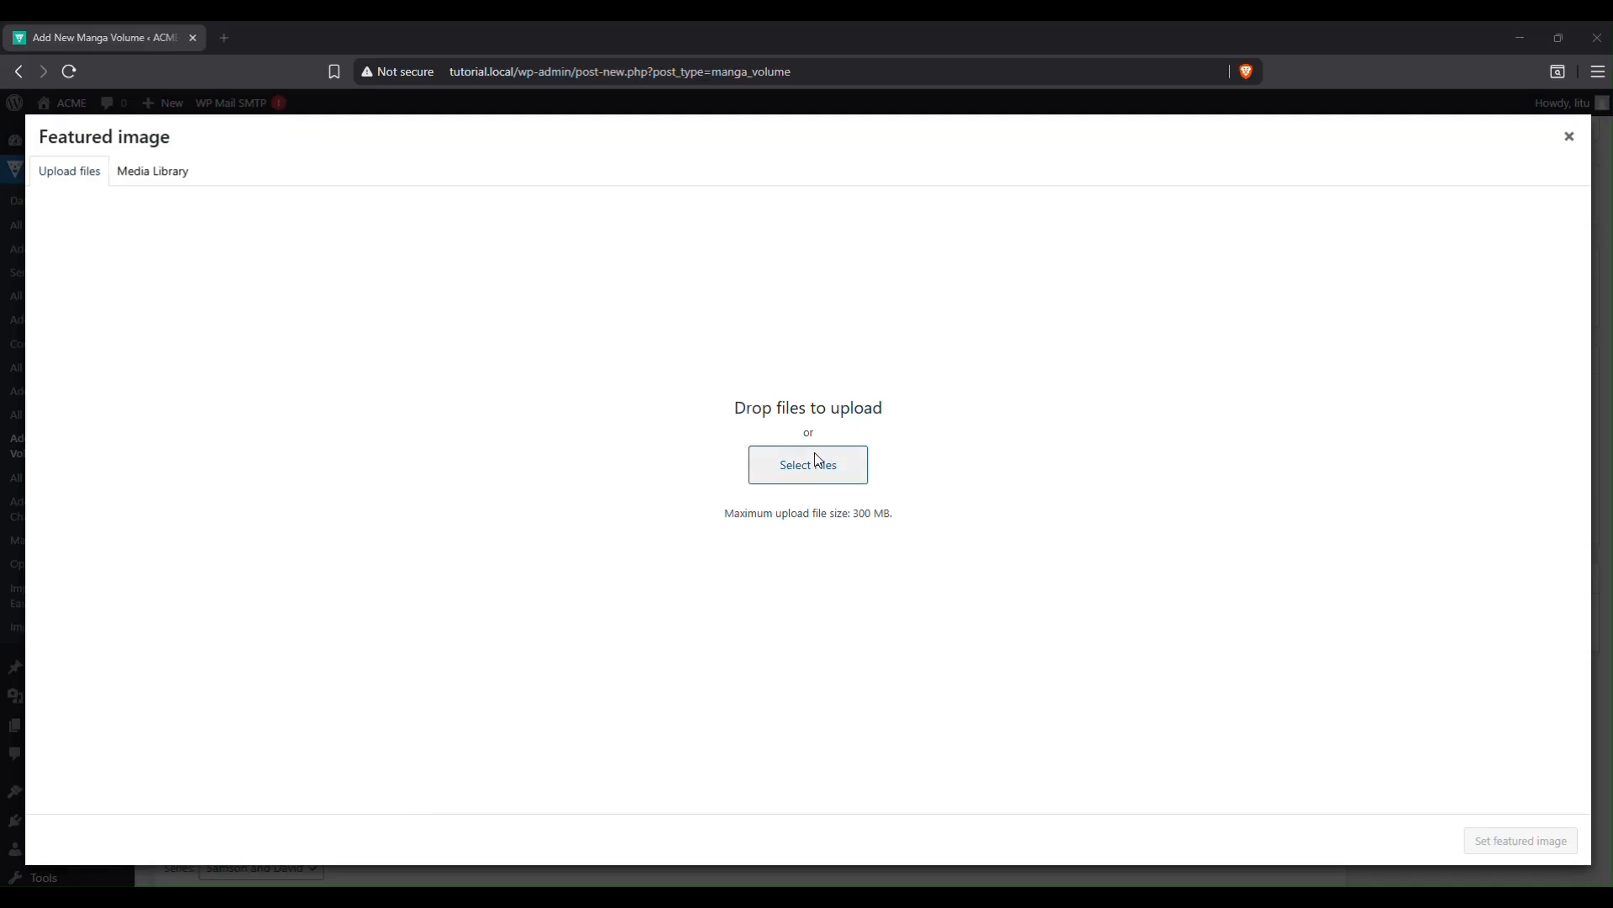
click(376, 70)
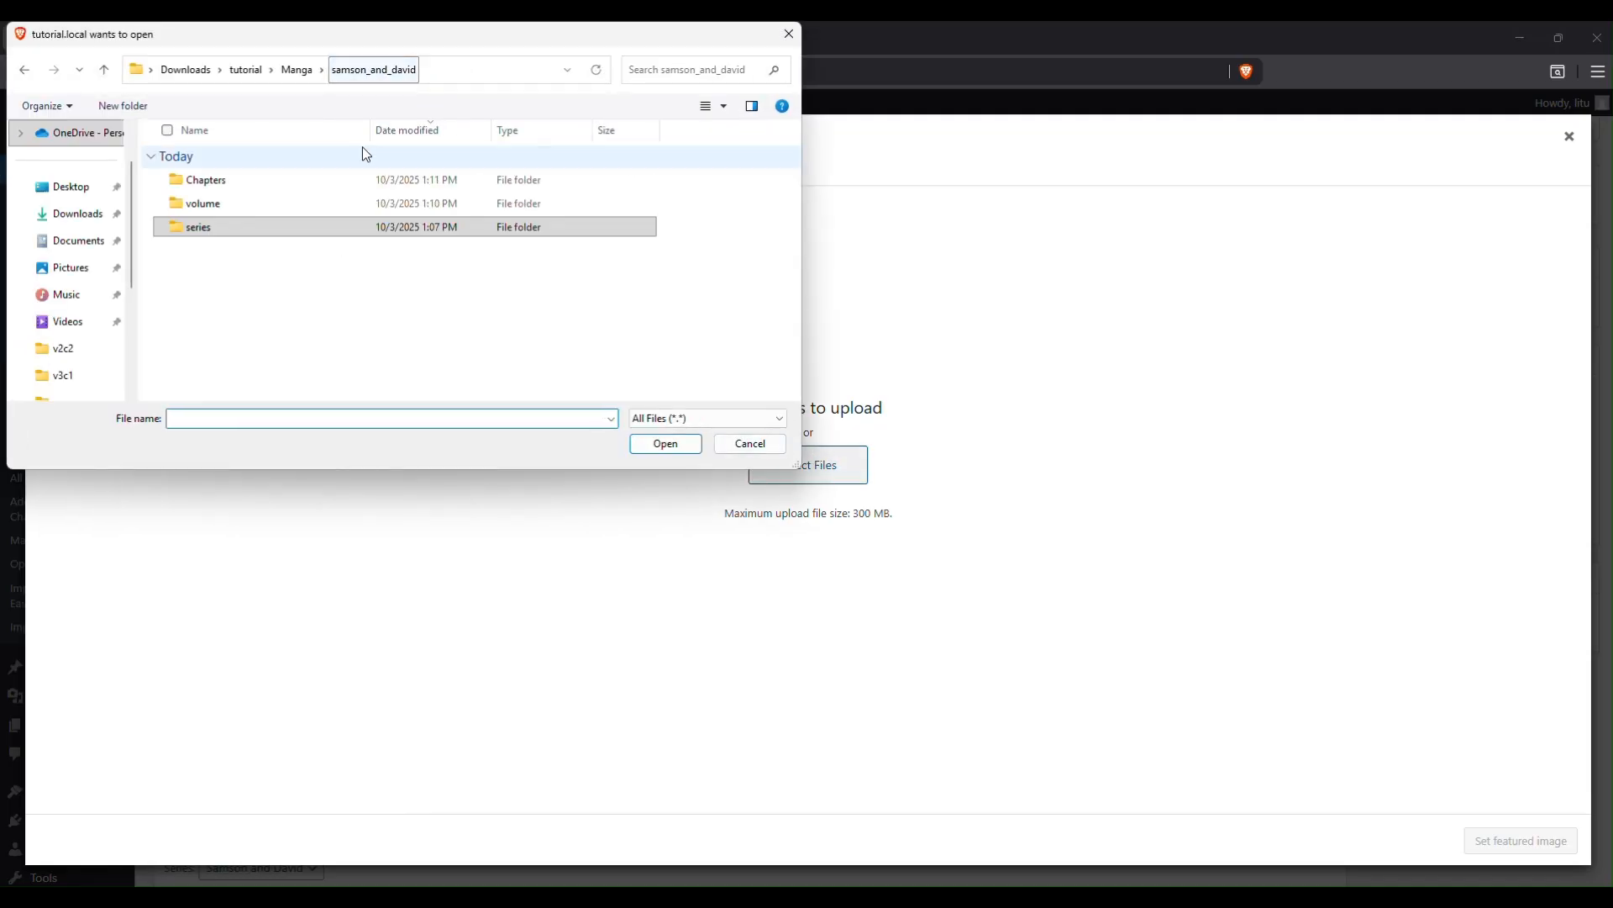
double_click(232, 205)
double_click(240, 204)
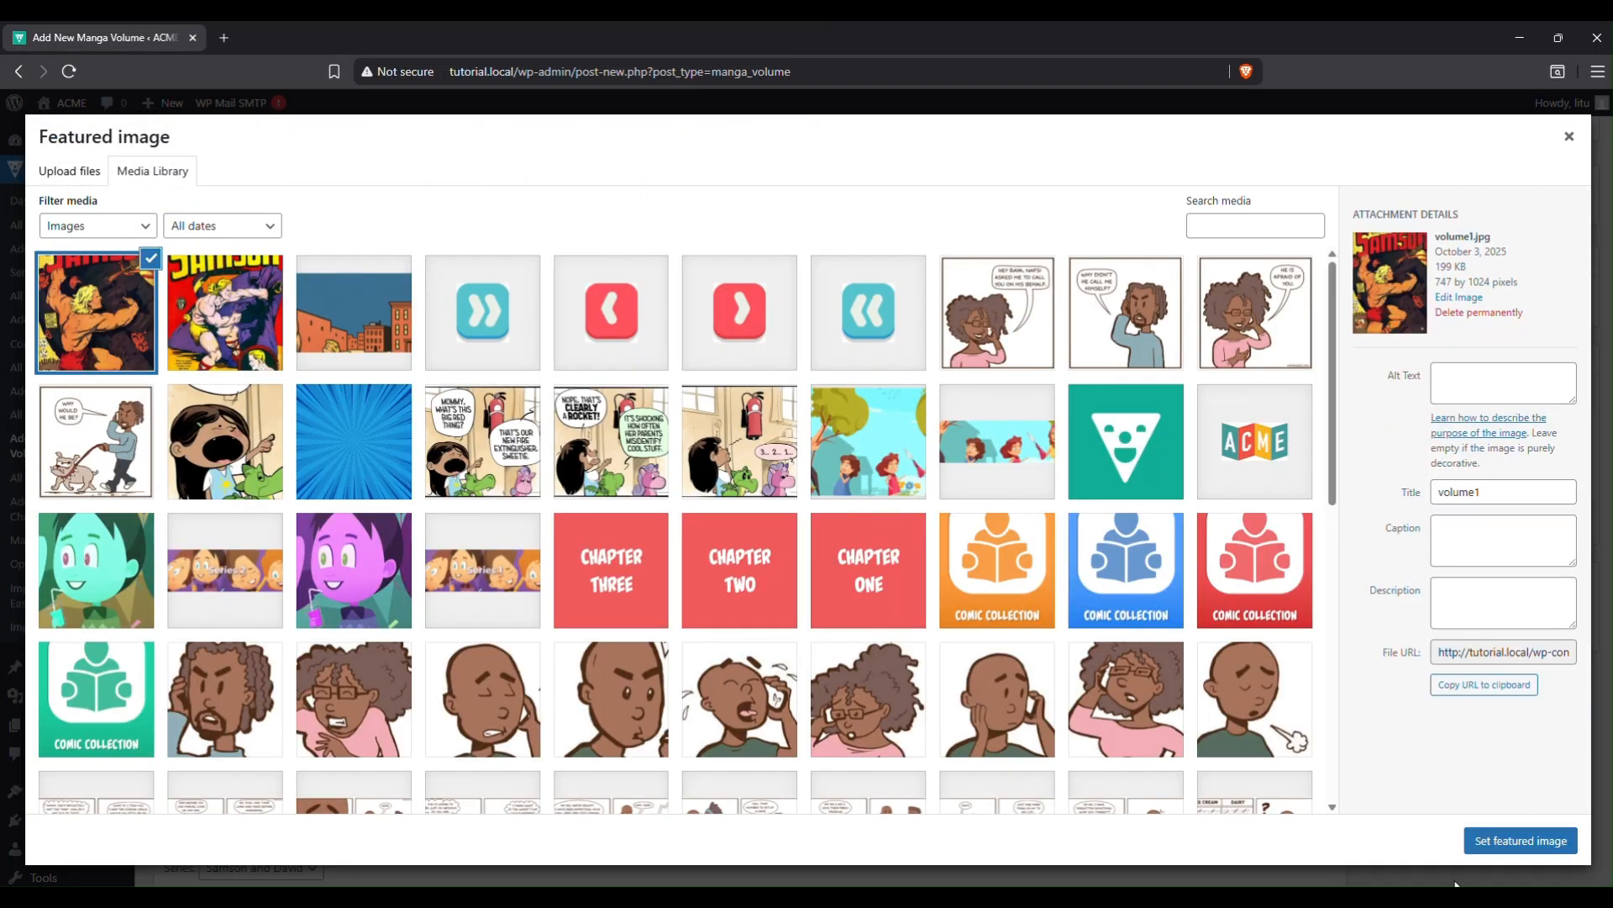
click(1513, 841)
scroll(1392, 633, down, 2)
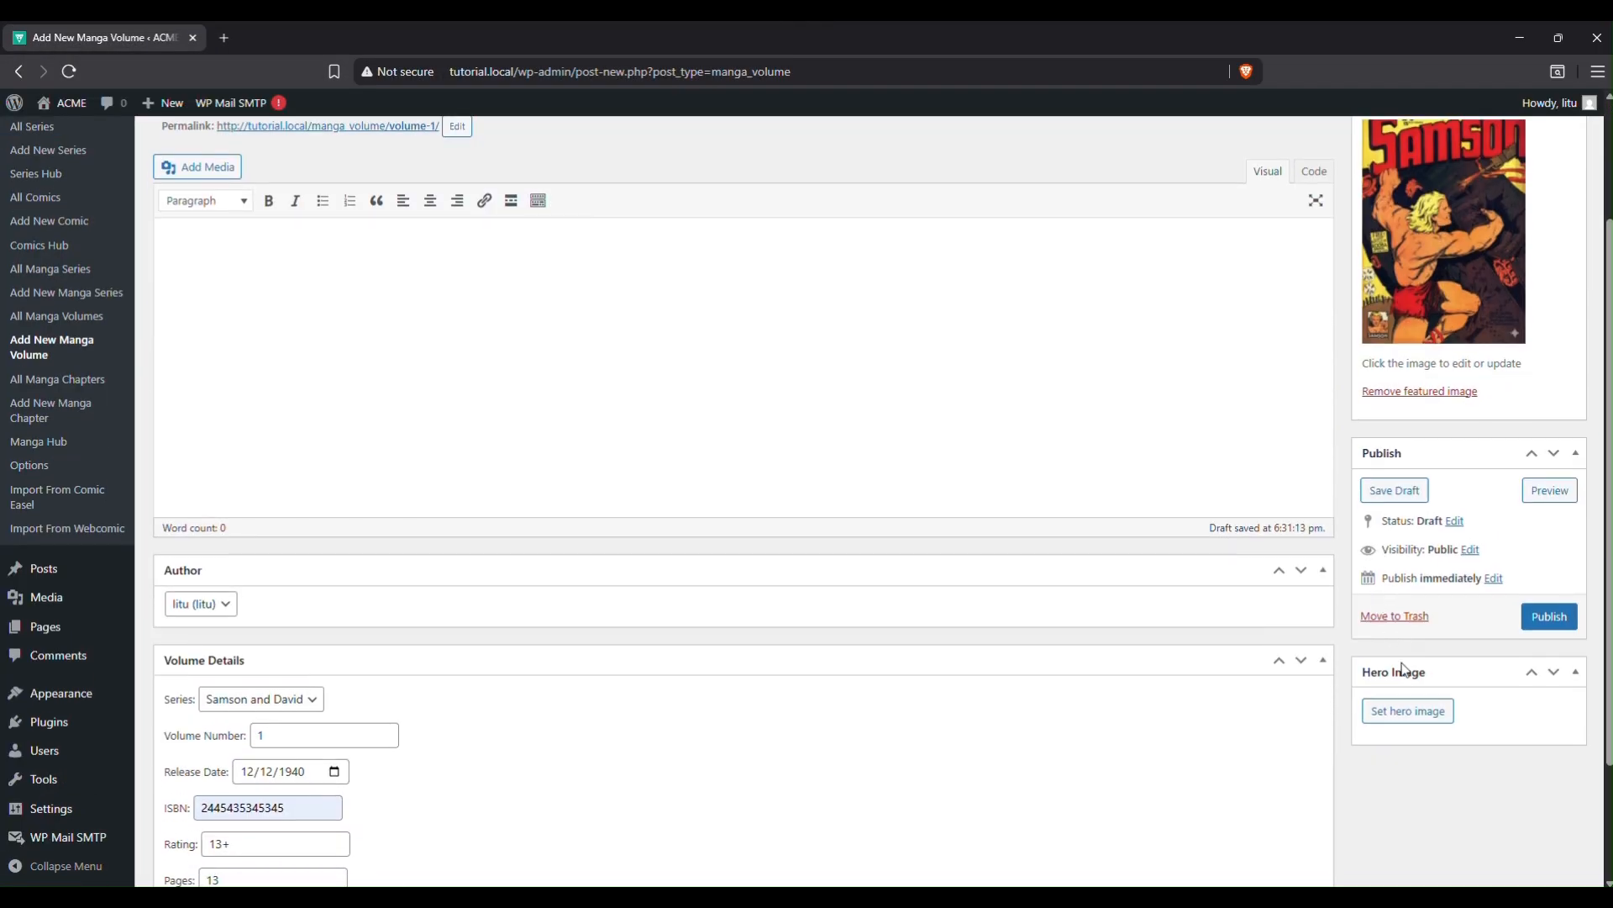
Upload volume_hero1.jpg from the volume folder and set it as Volume 1's hero image.
click(1390, 713)
click(91, 174)
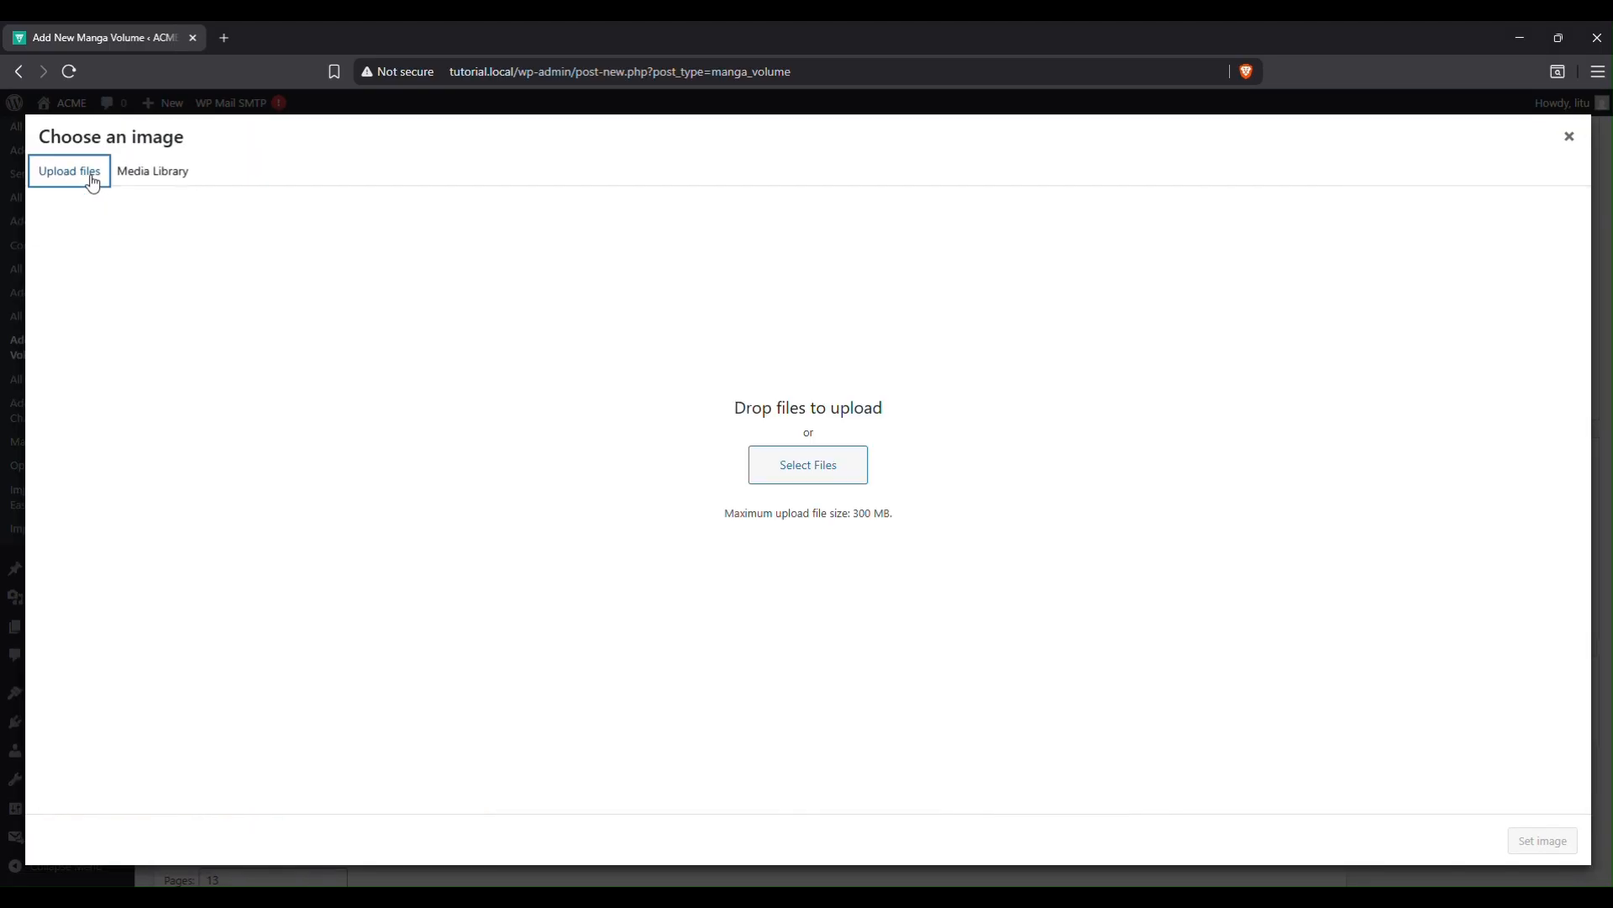
click(794, 470)
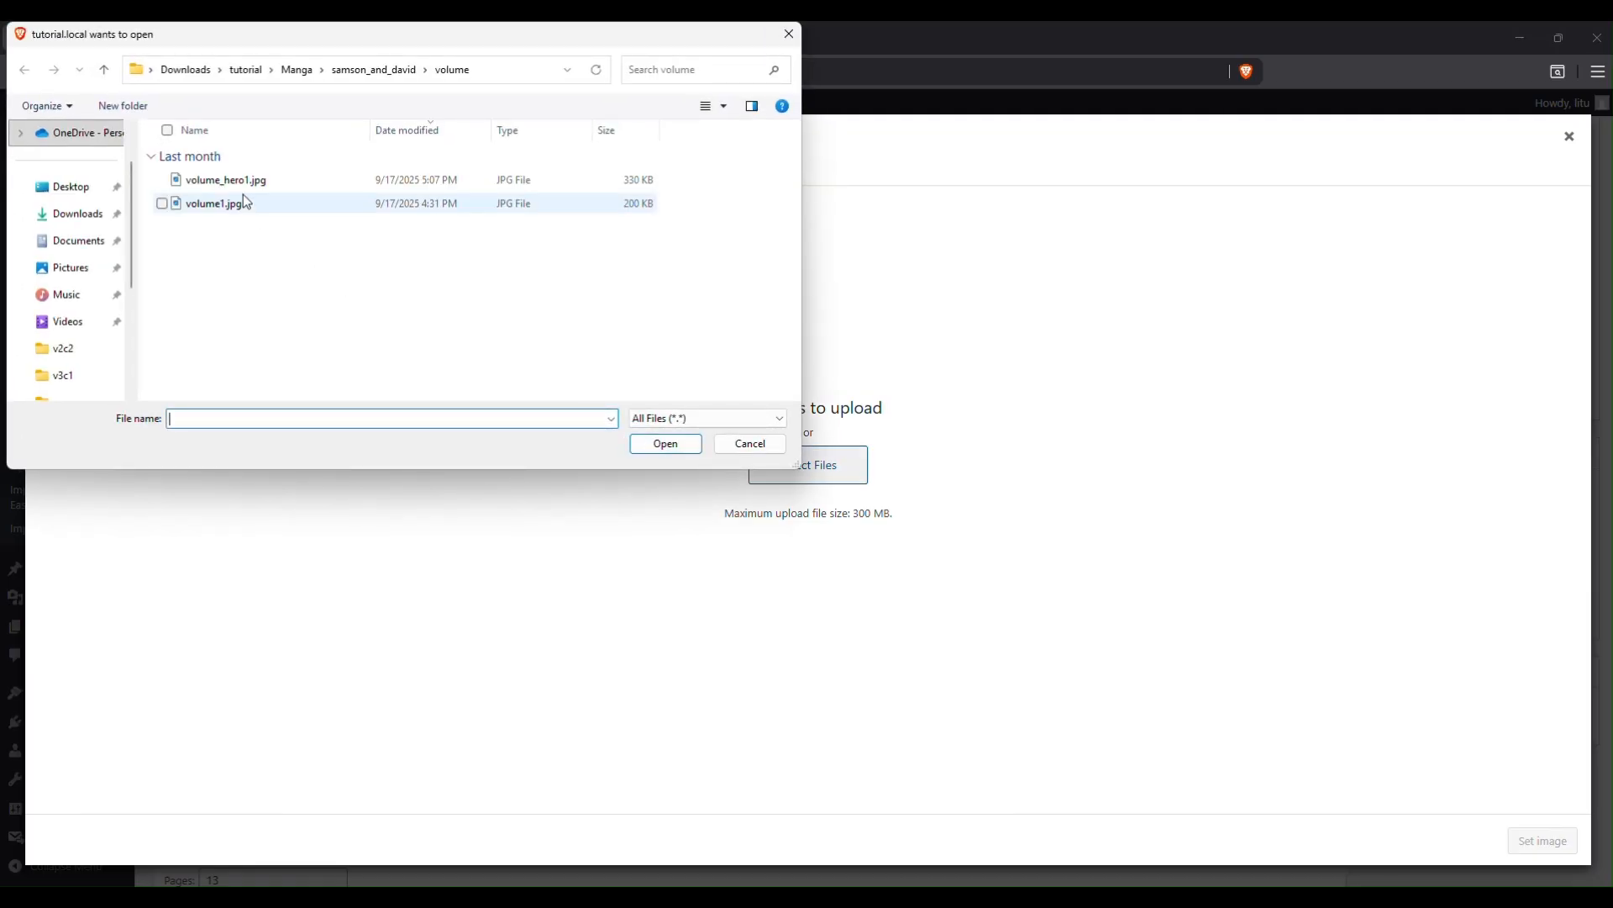
click(372, 74)
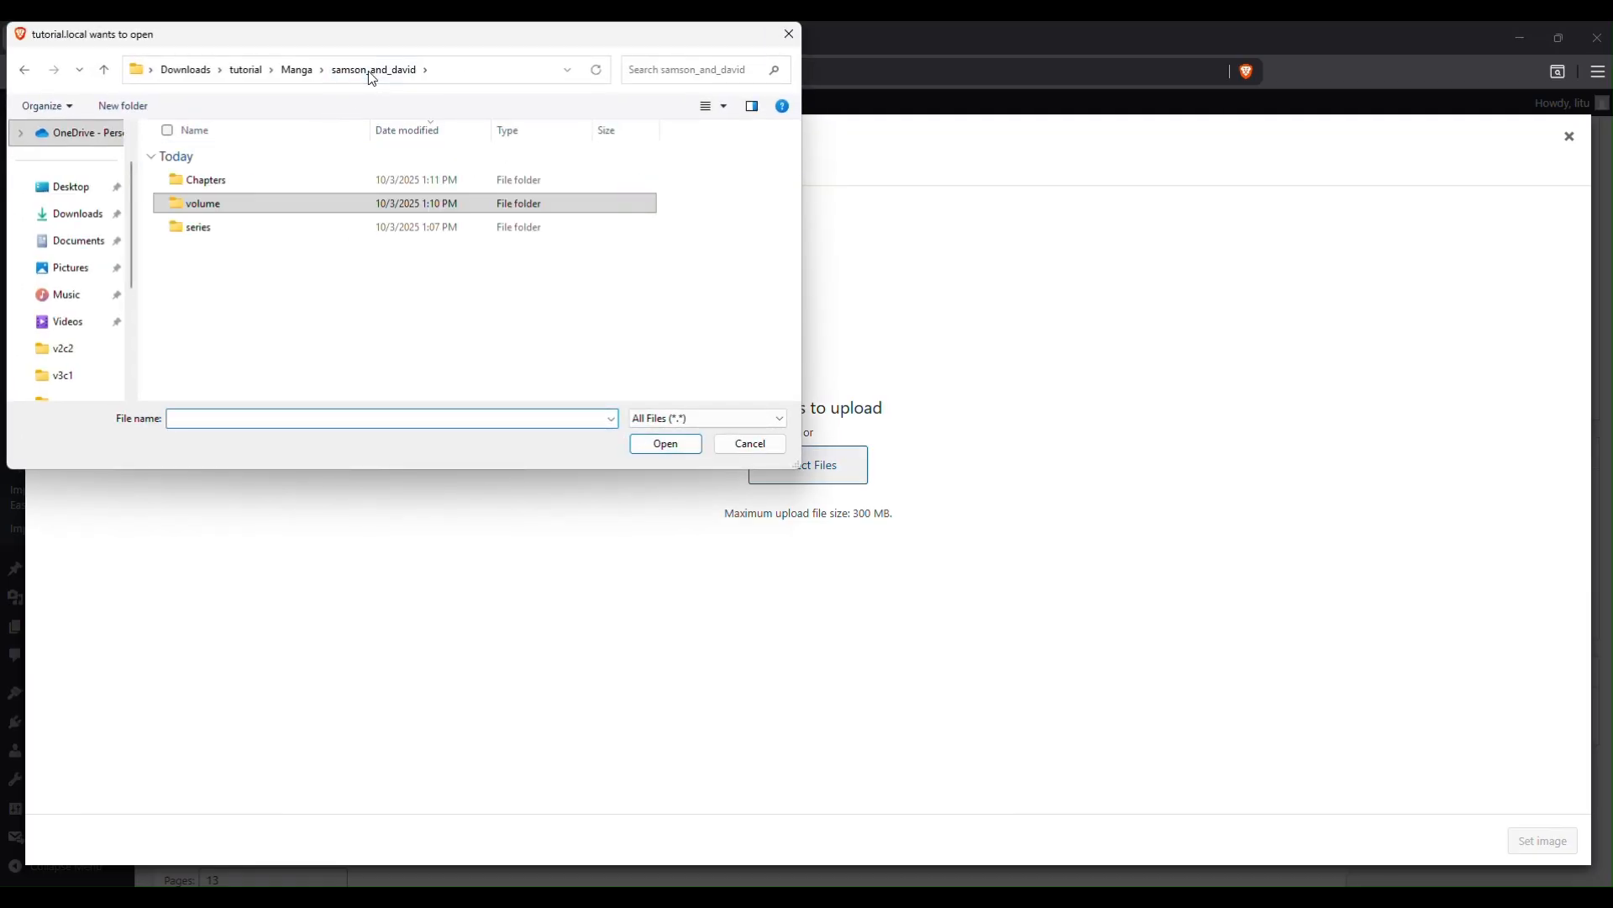
double_click(225, 204)
double_click(217, 180)
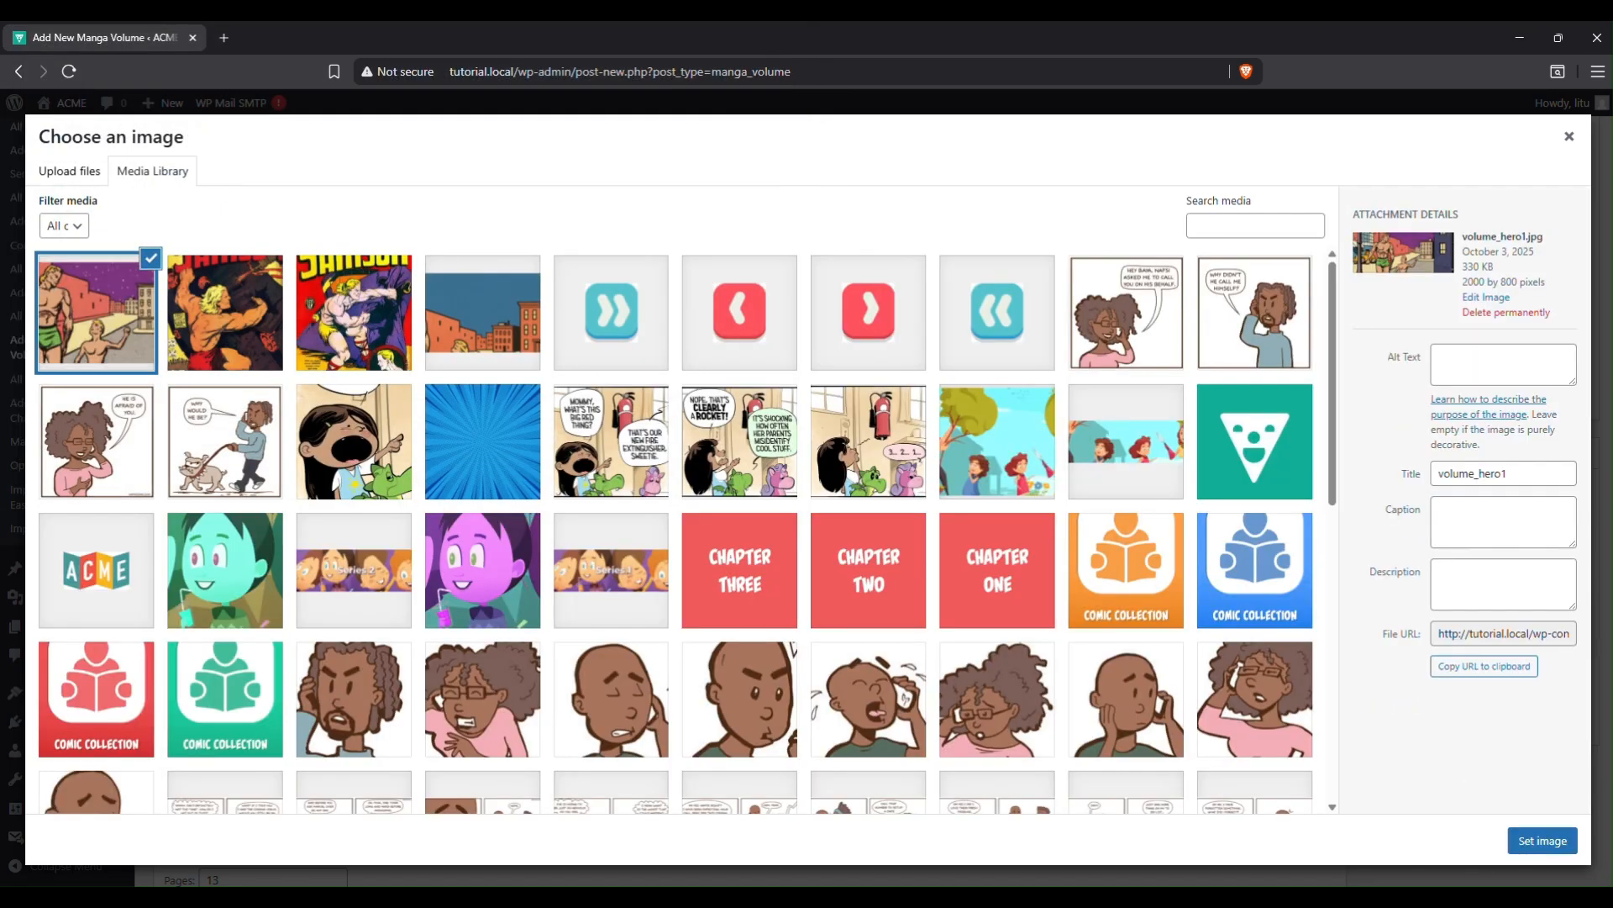
click(1551, 842)
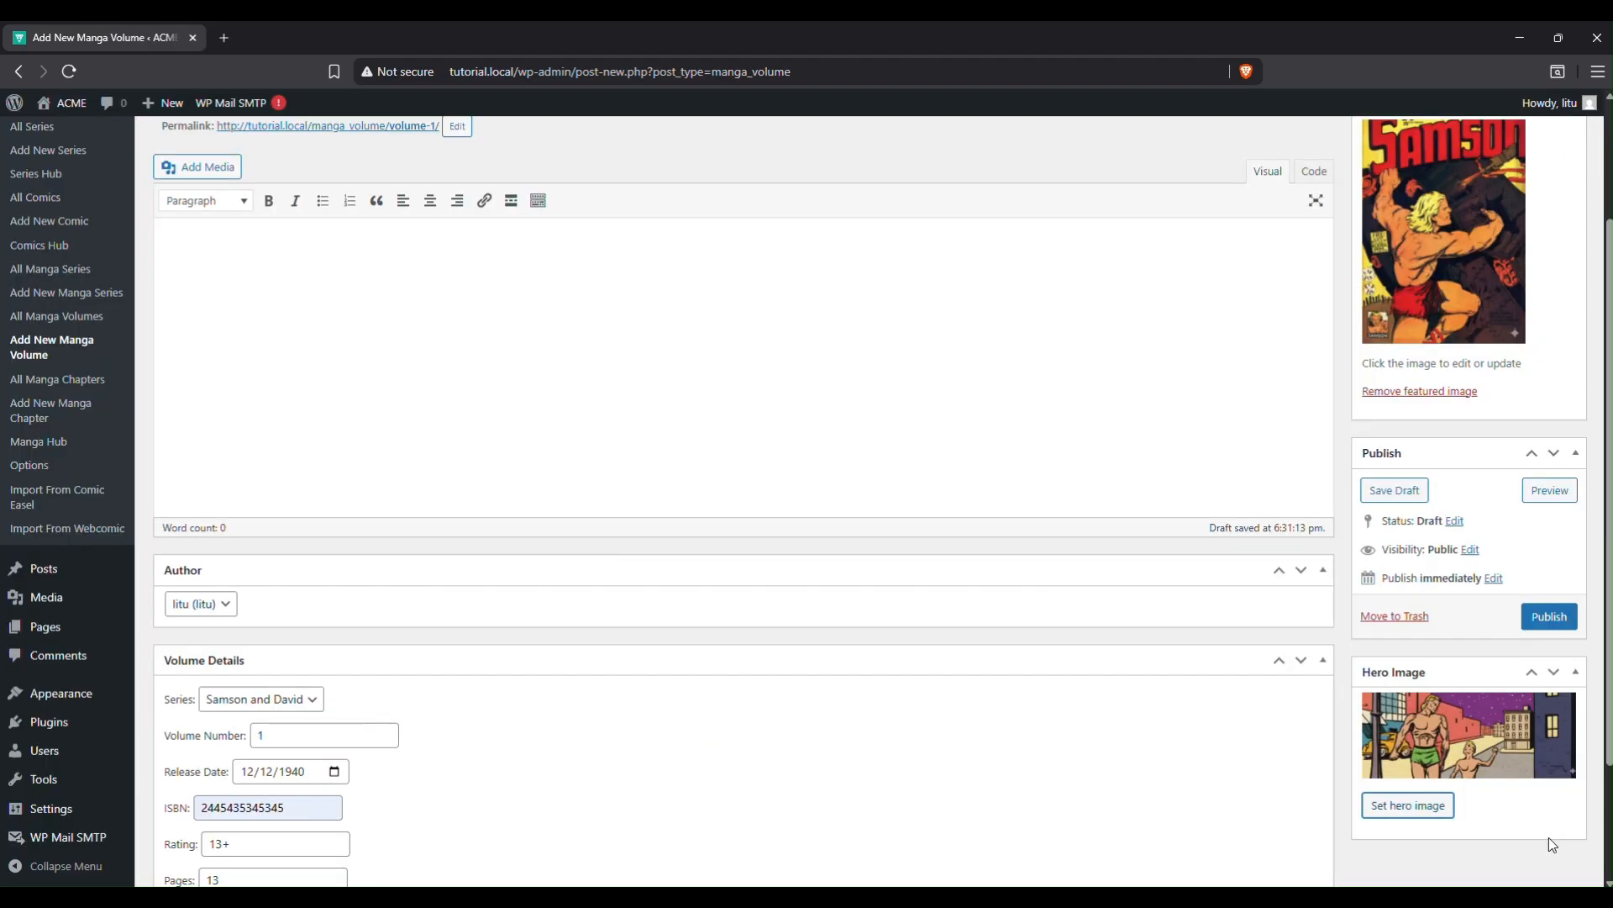
scroll(1096, 555, up, 2)
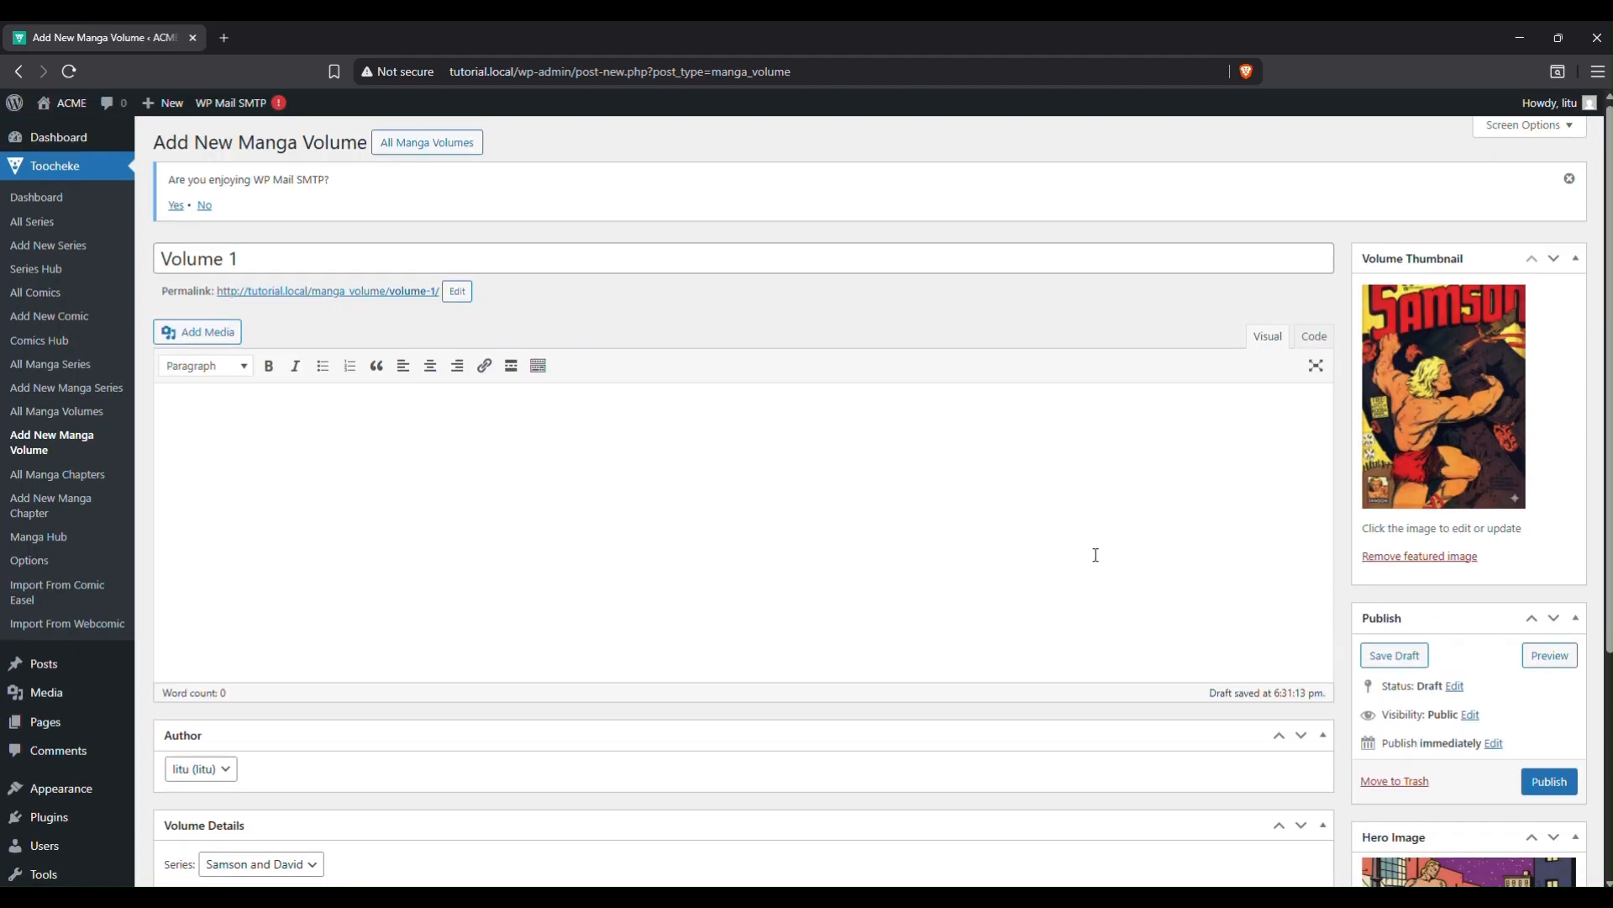
scroll(1096, 555, down, 4)
Publish Volume 1 and copy its permalink.
click(1548, 456)
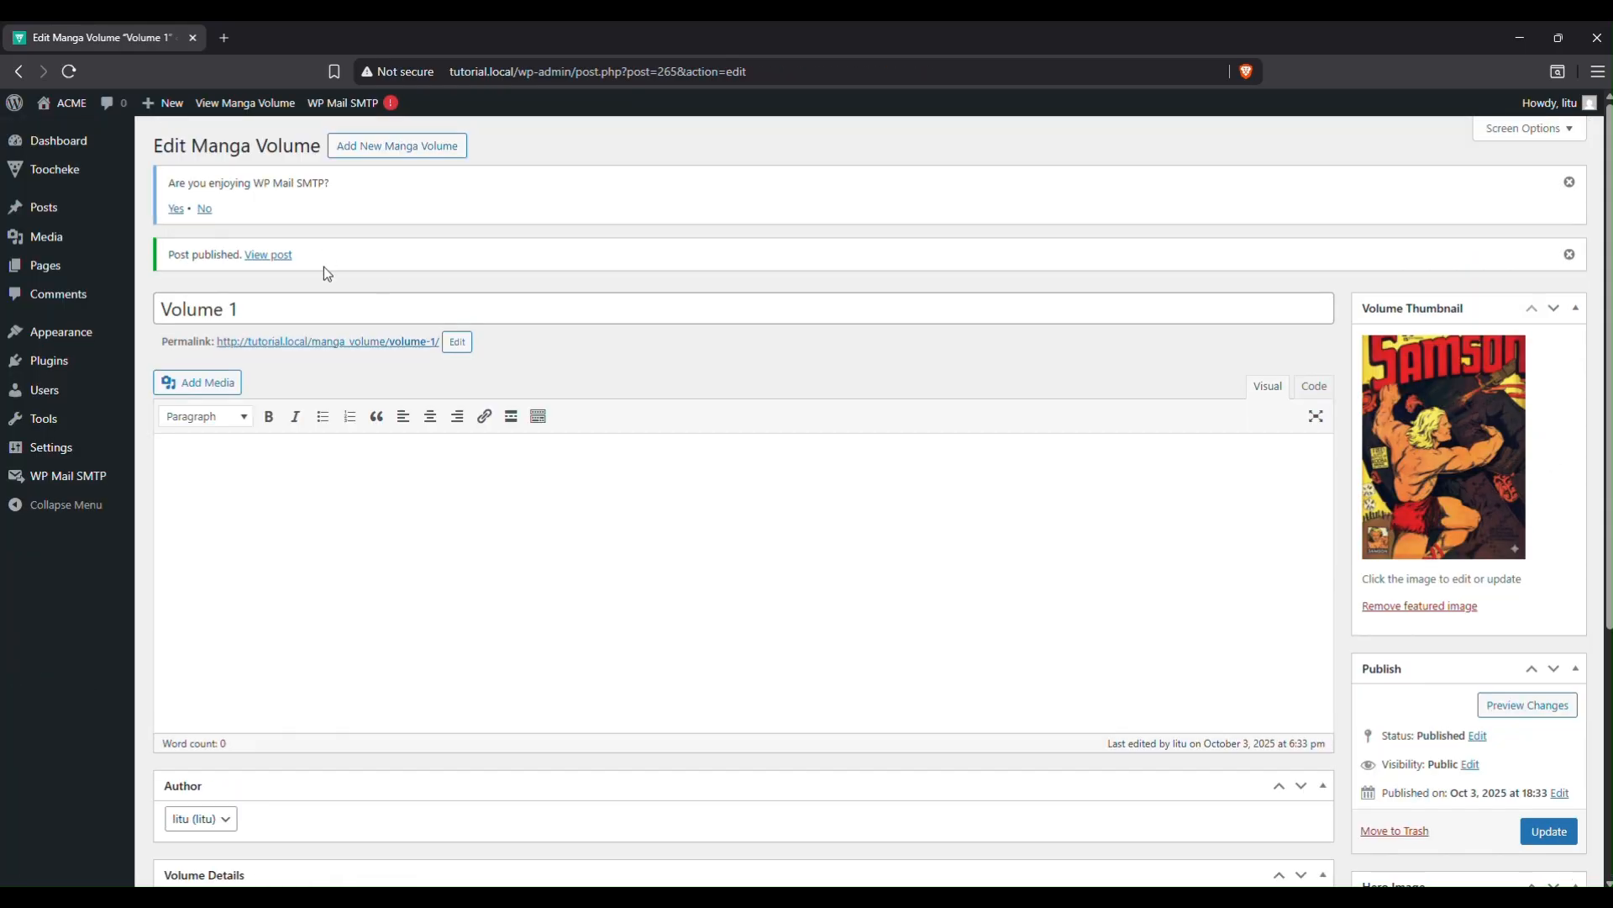
right_click(332, 341)
click(406, 522)
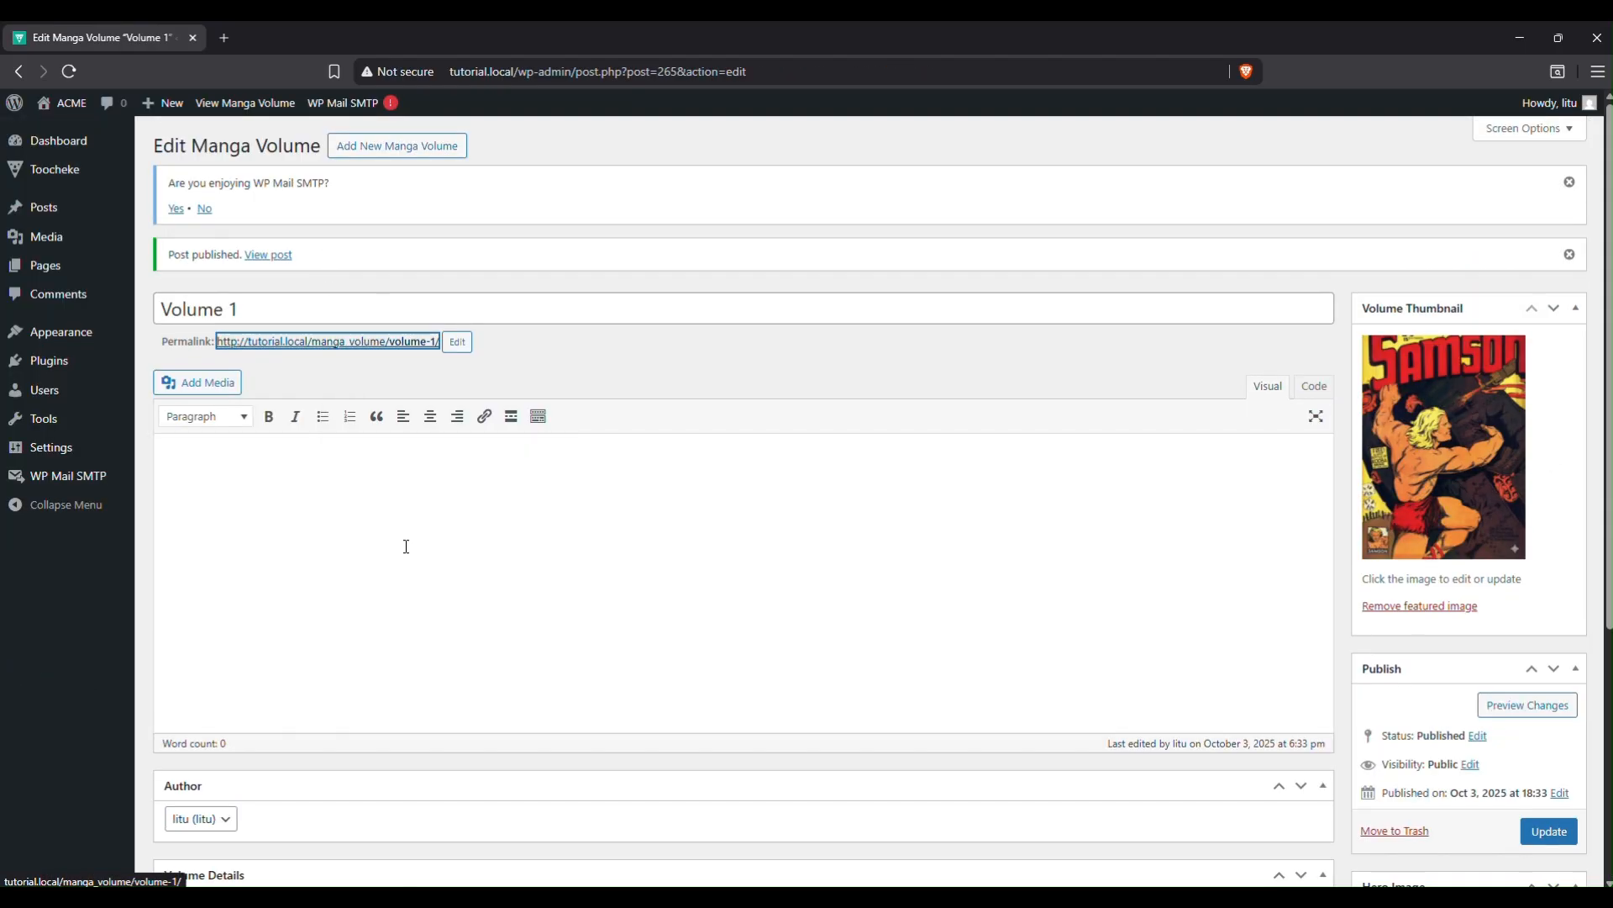
click(922, 899)
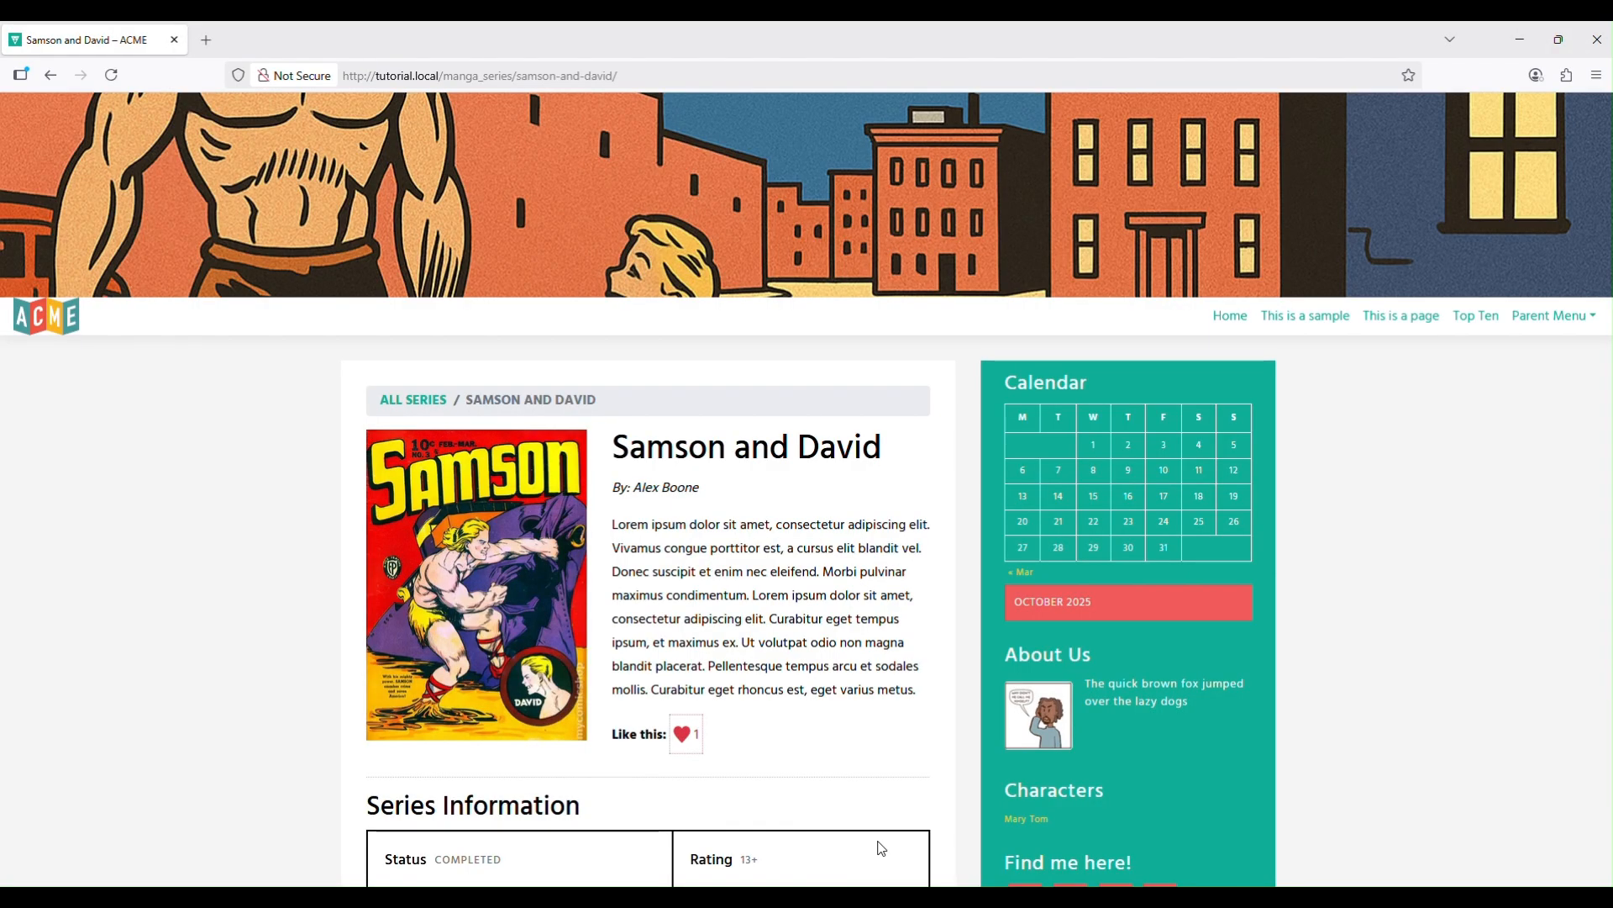
Load the copied Volume 1 URL in Firefox and view the published volume page.
click(427, 74)
text(http://tutorial.local/manga_volume/volume-1/)
key(Return)
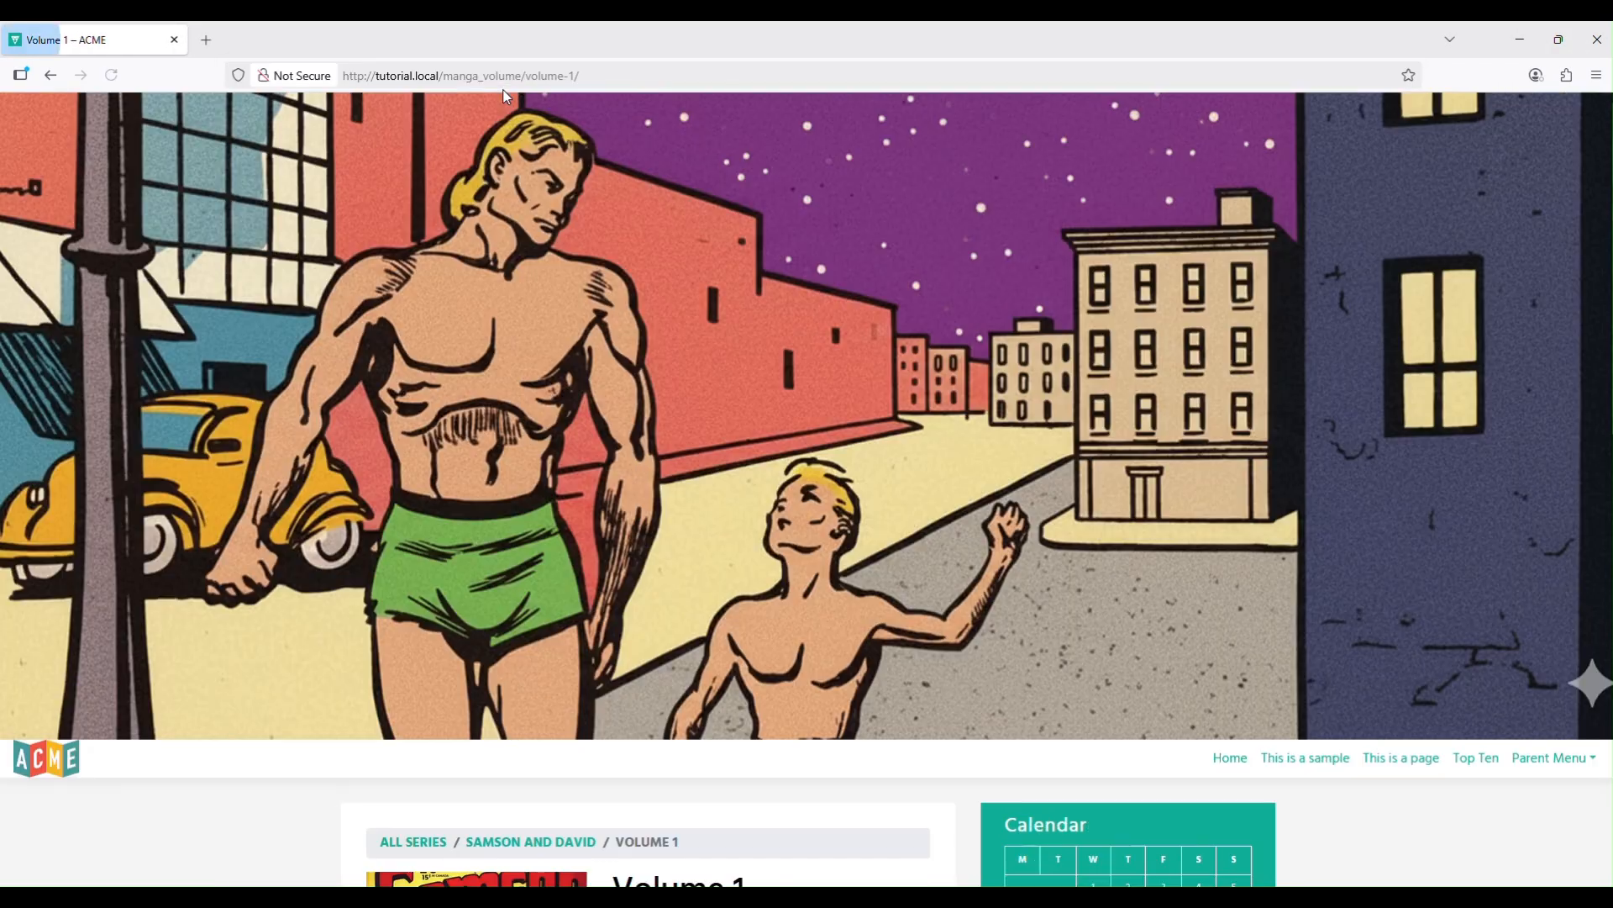
scroll(570, 205, down, 10)
scroll(588, 379, up, 1)
scroll(591, 421, down, 1)
scroll(598, 423, up, 10)
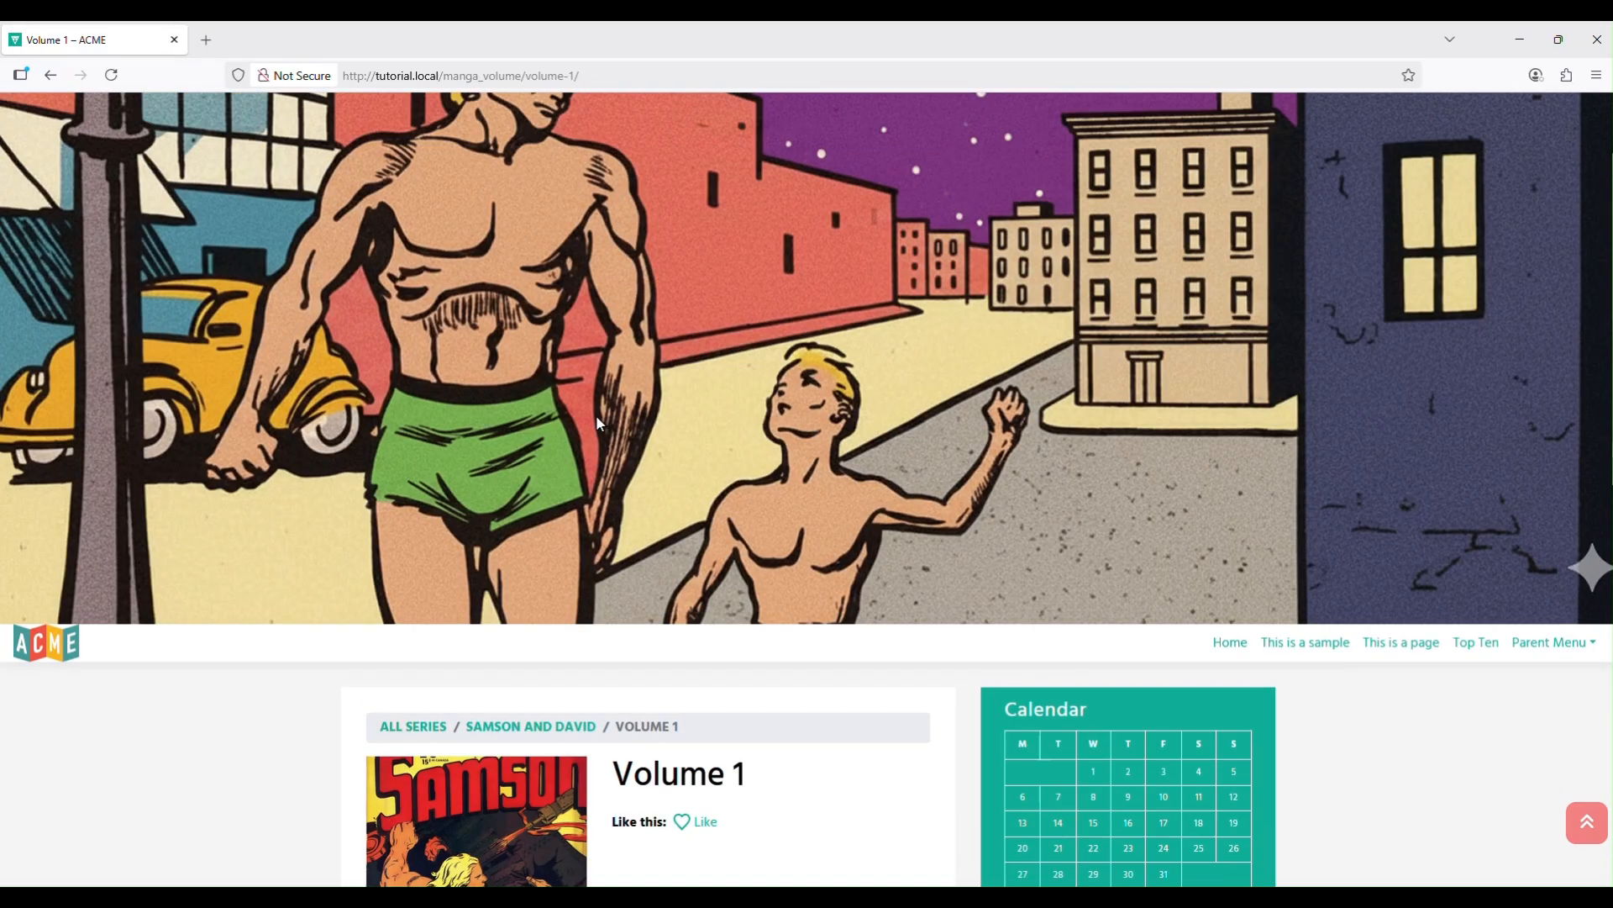
scroll(593, 410, down, 4)
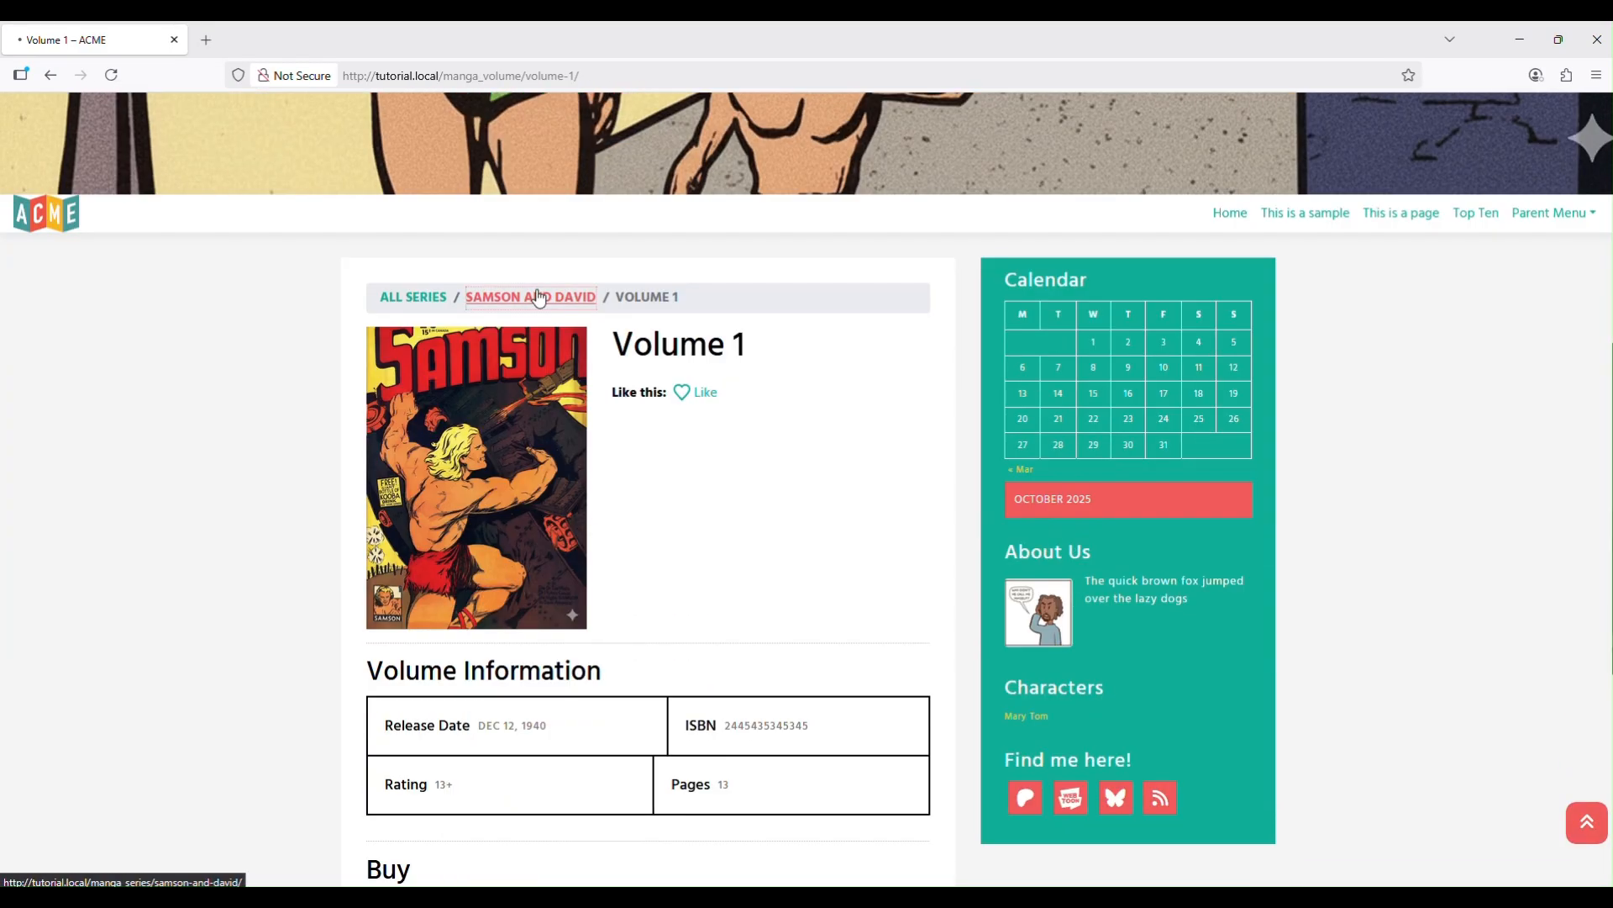
Open the Samson and David series page and check Volume 1 (Dec. 12, 1940, 13 pages).
click(538, 299)
scroll(504, 294, down, 3)
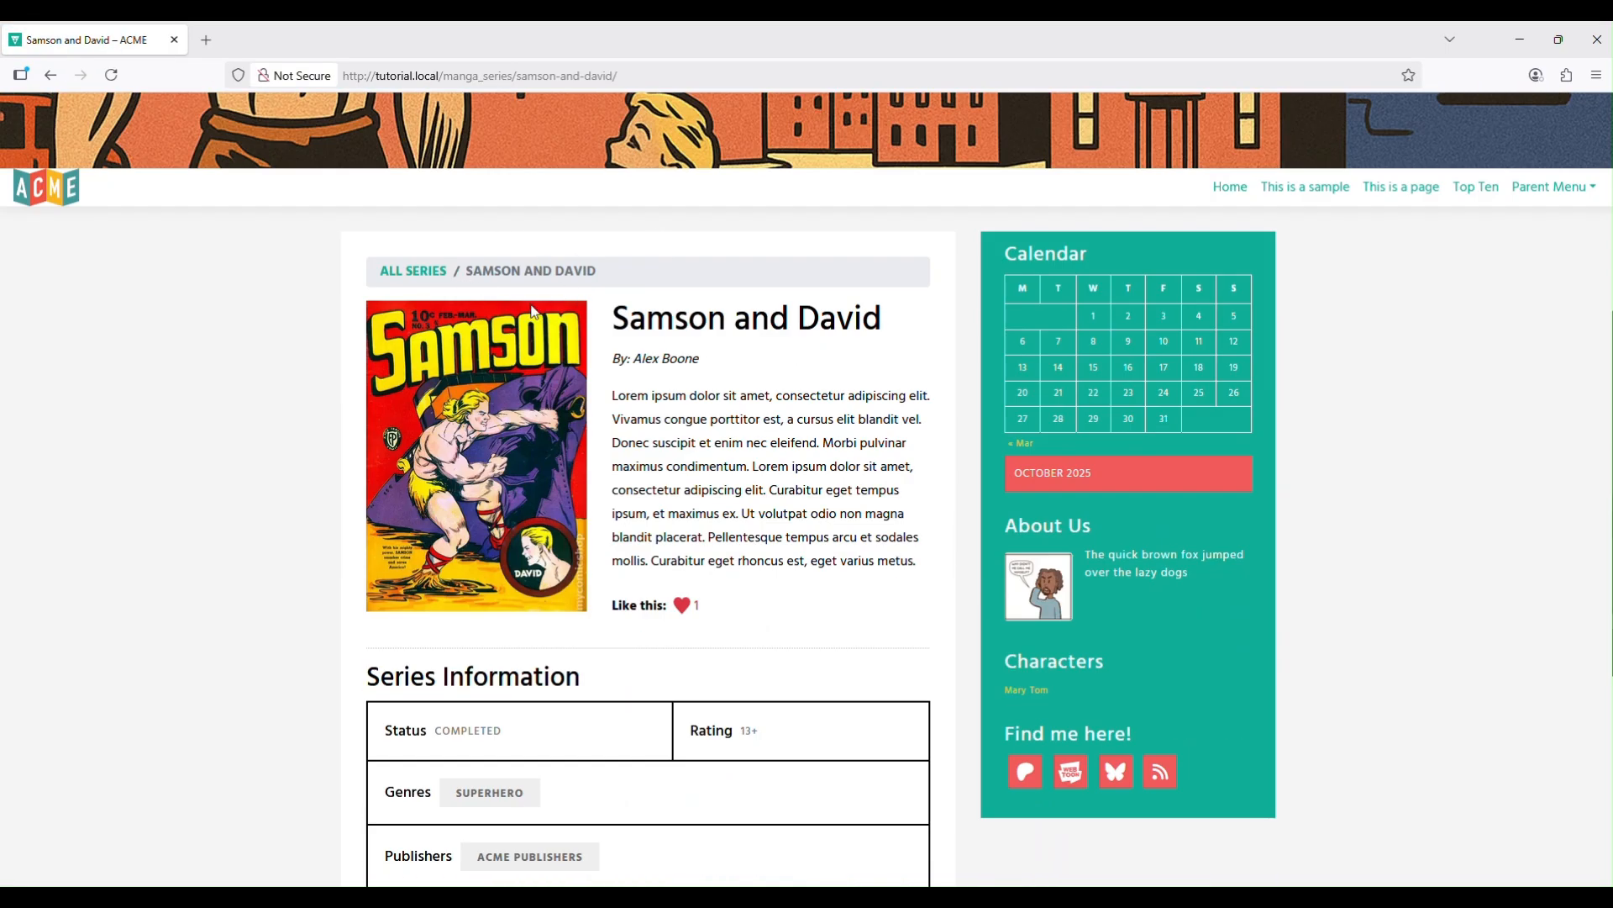
scroll(658, 410, down, 4)
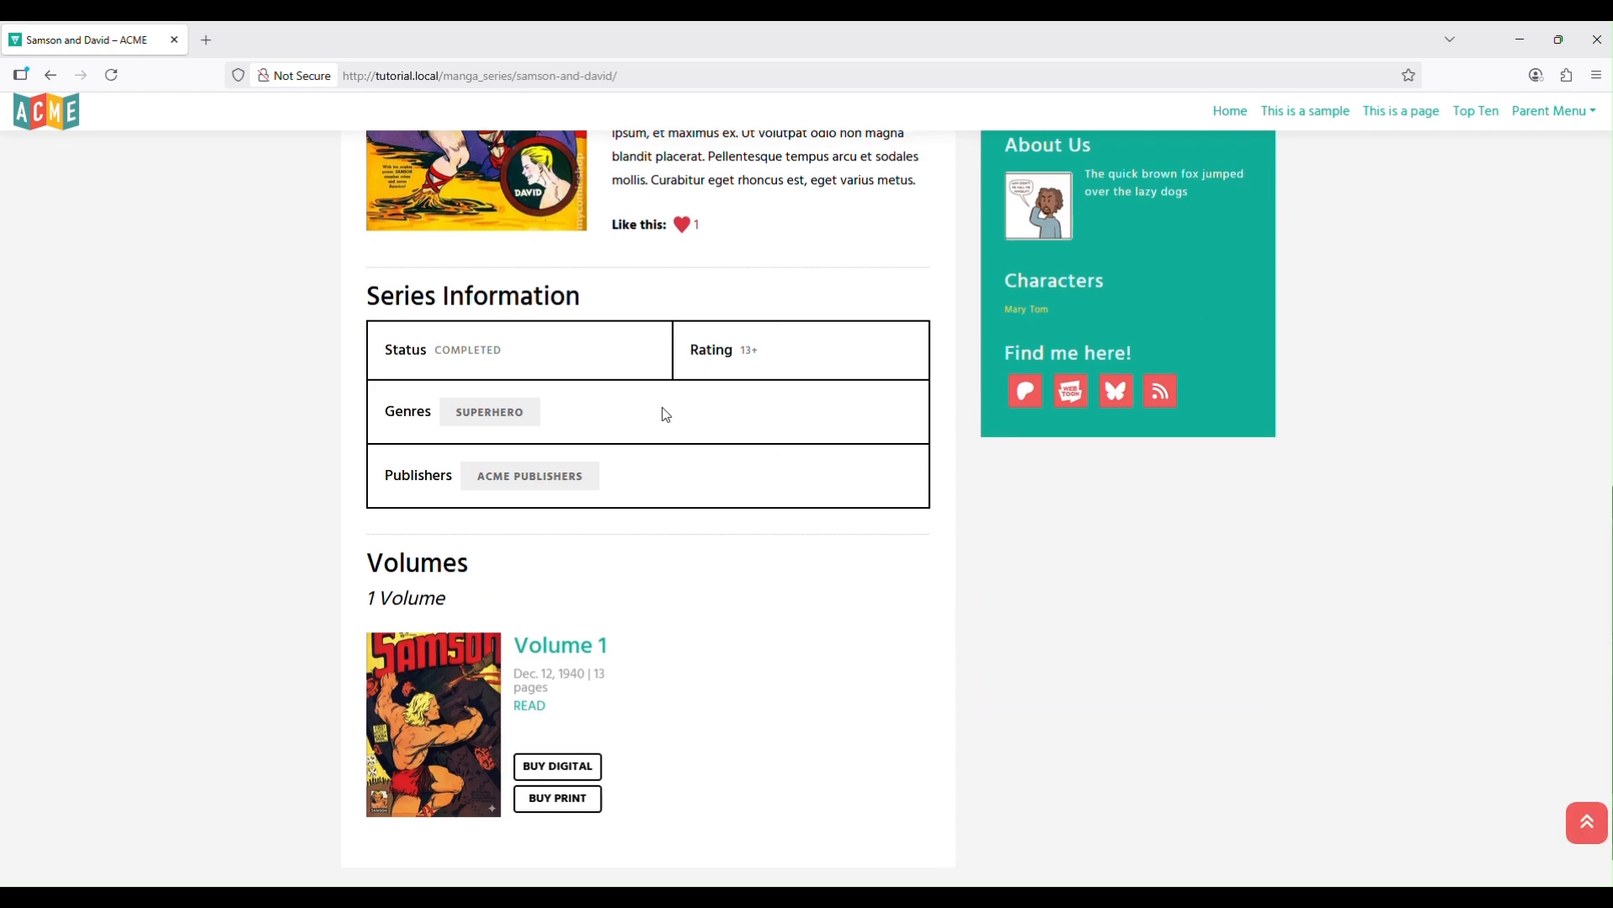
scroll(667, 414, up, 6)
scroll(677, 422, down, 5)
scroll(738, 454, up, 1)
scroll(738, 454, up, 3)
scroll(736, 447, up, 3)
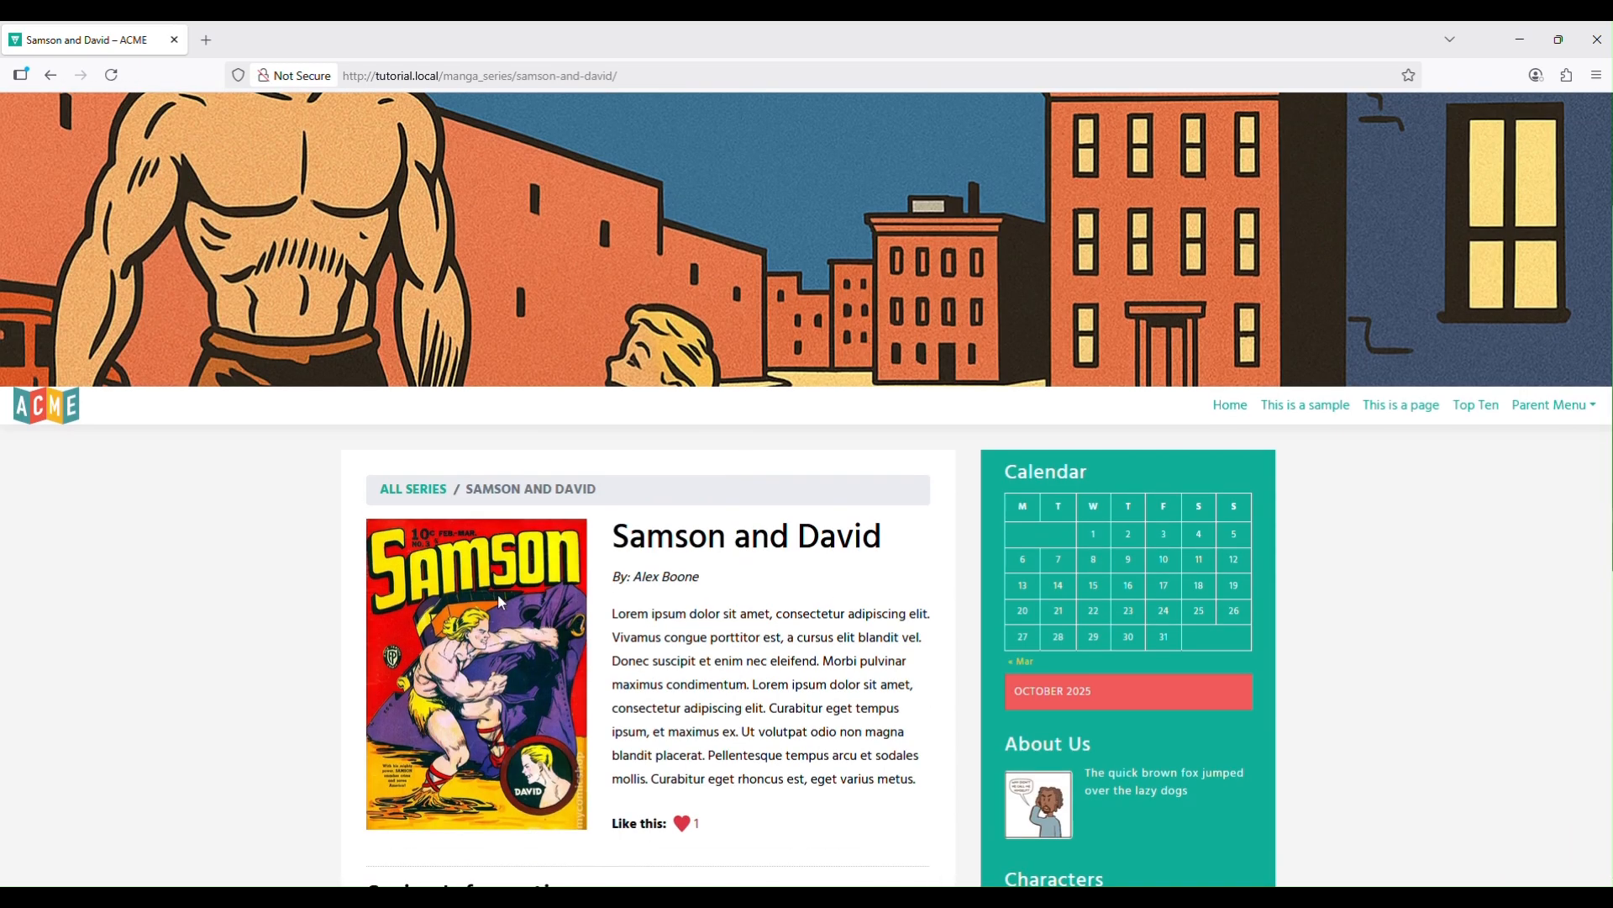
Navigate from ALL SERIES through the Samson and David series to the Volume 1 page.
click(425, 489)
scroll(499, 535, down, 5)
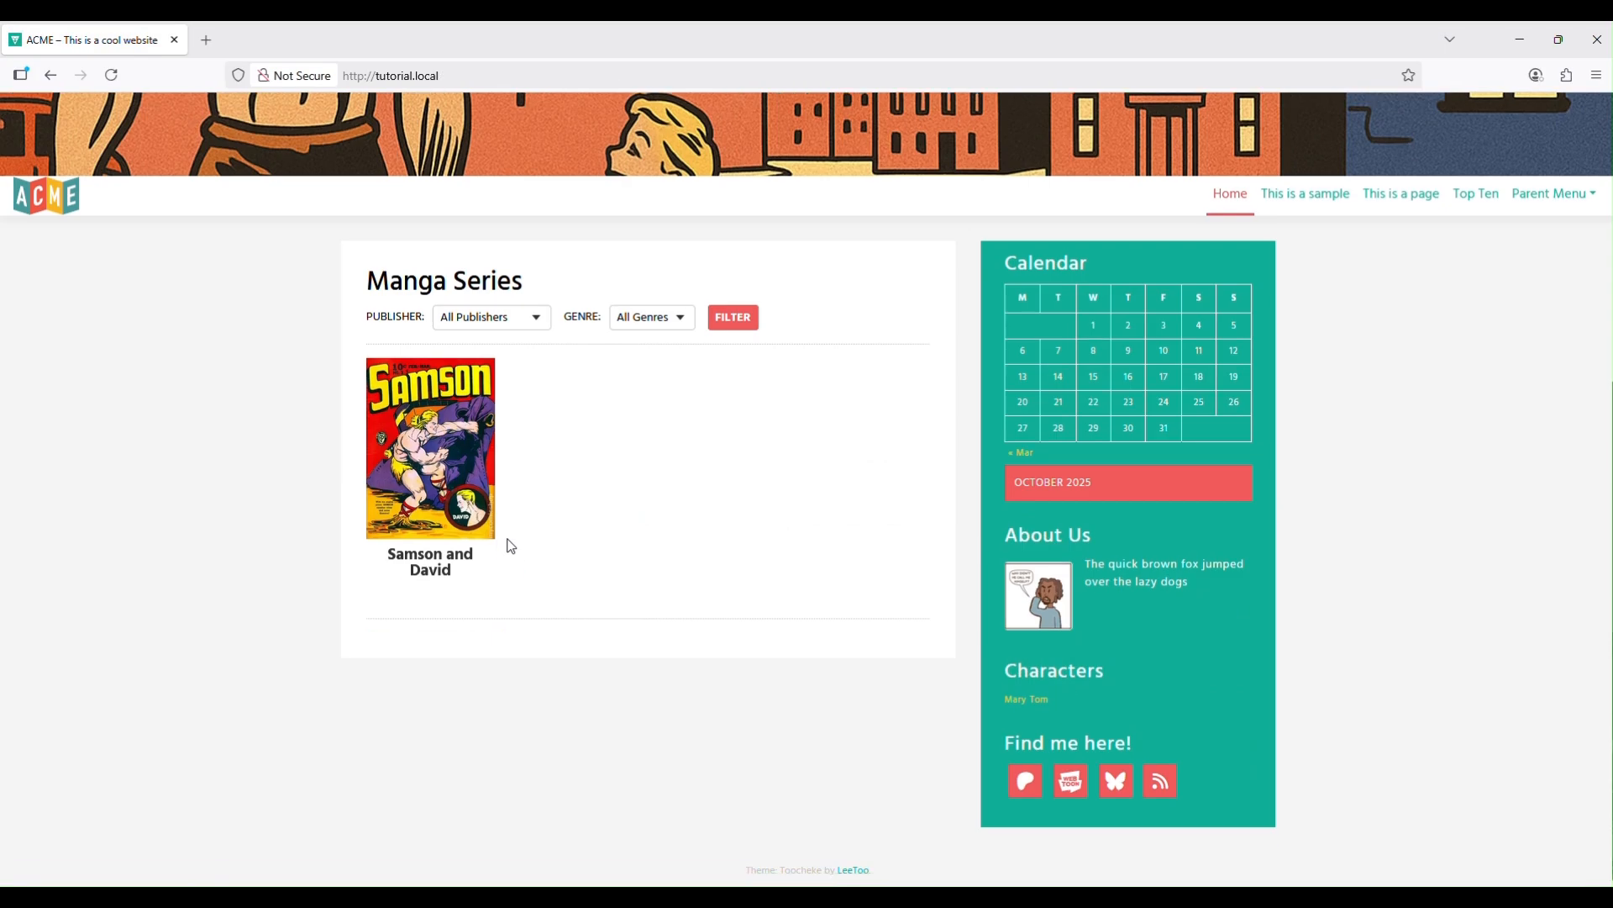
click(480, 503)
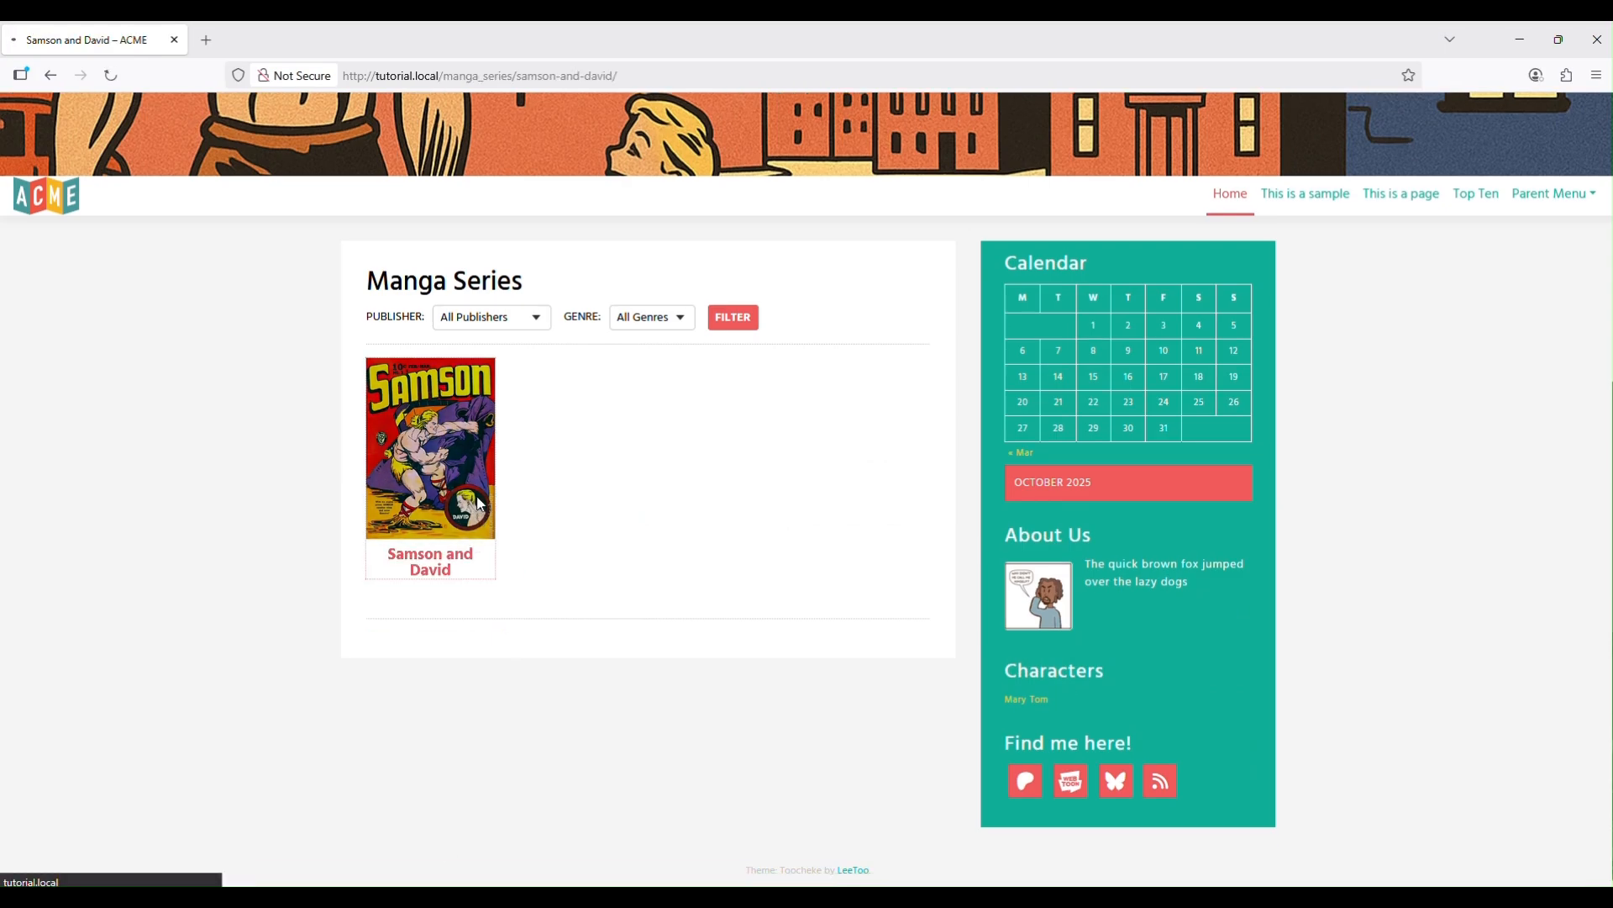
scroll(638, 652, down, 8)
scroll(647, 574, down, 3)
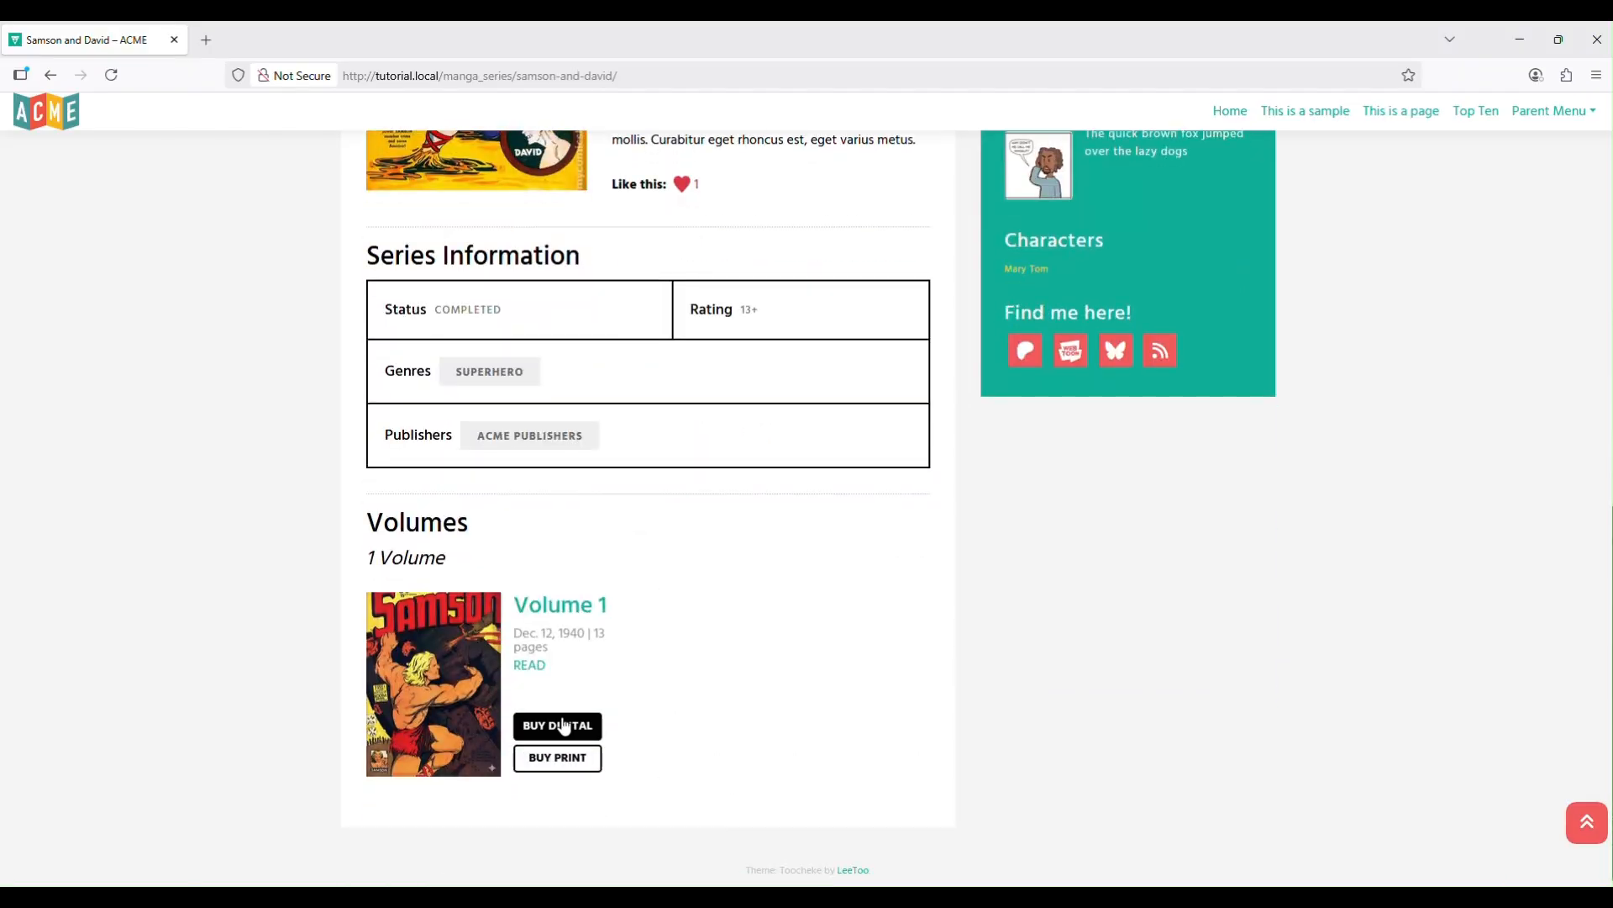
click(573, 612)
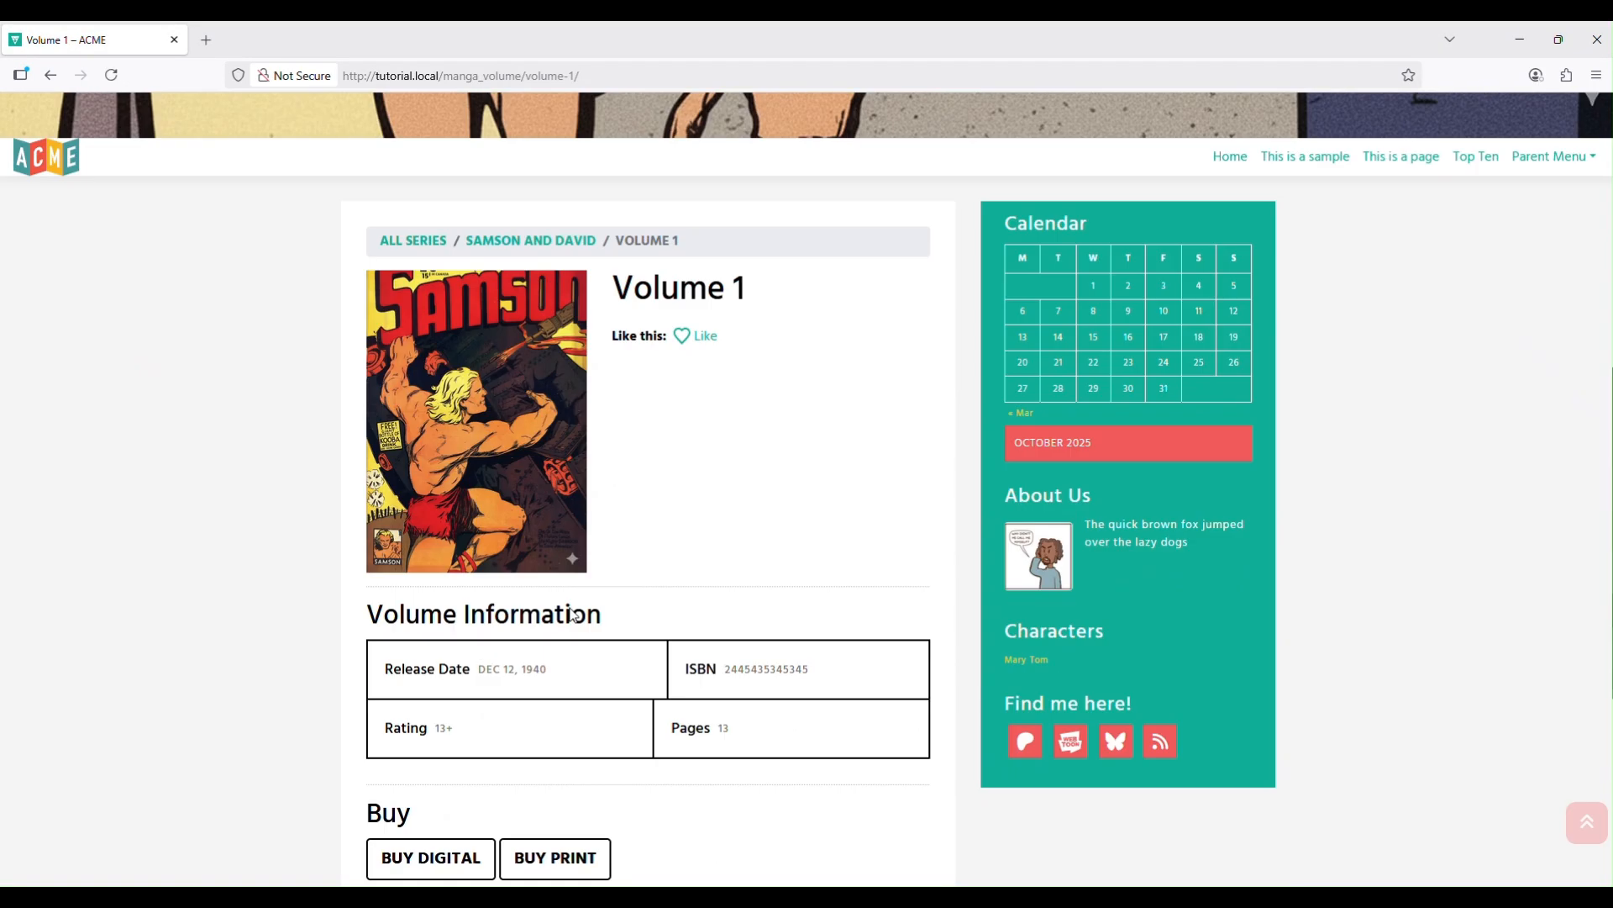
Like Volume 1 so its heart count shows 1.
scroll(573, 615, down, 3)
scroll(570, 613, up, 5)
click(683, 425)
scroll(753, 664, down, 5)
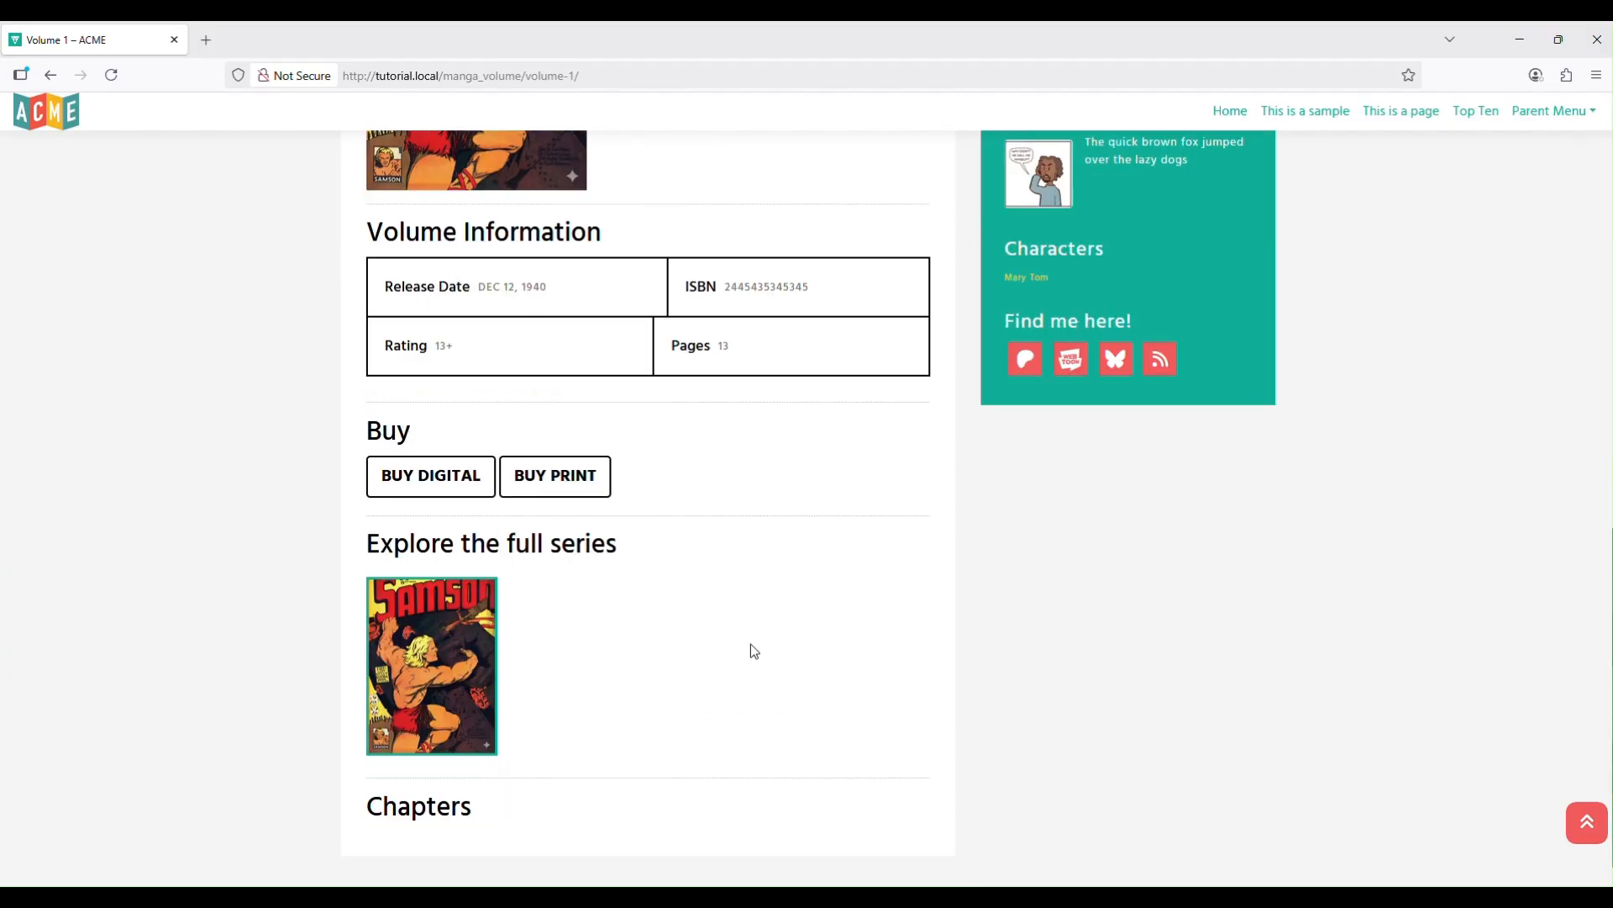
scroll(751, 648, up, 5)
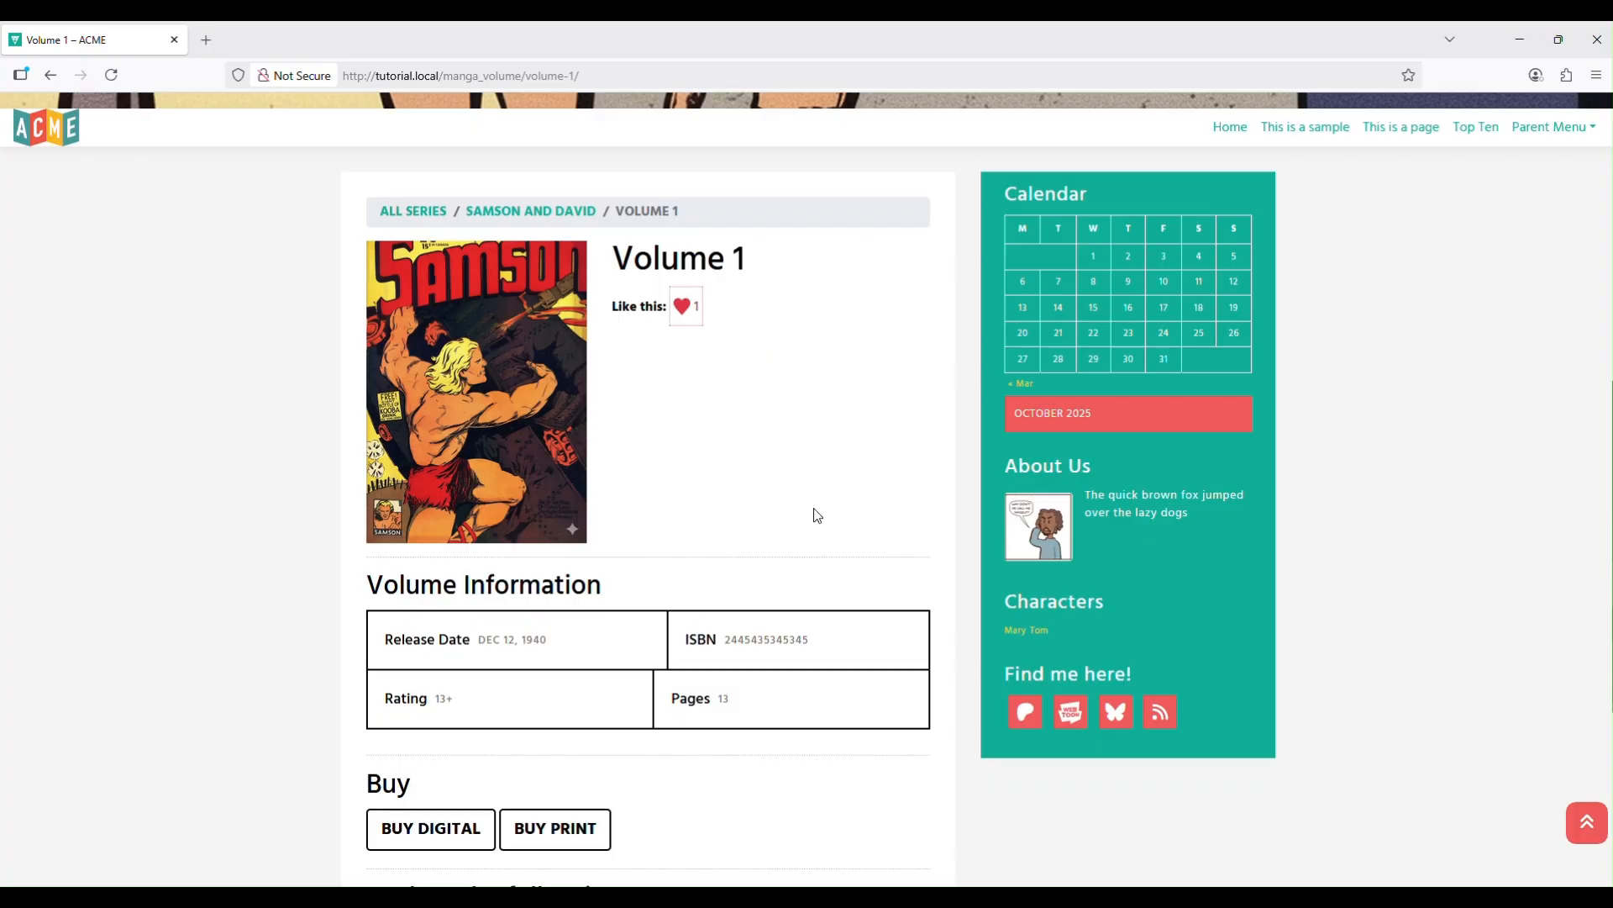
scroll(814, 516, up, 4)
scroll(816, 515, down, 4)
scroll(595, 542, down, 5)
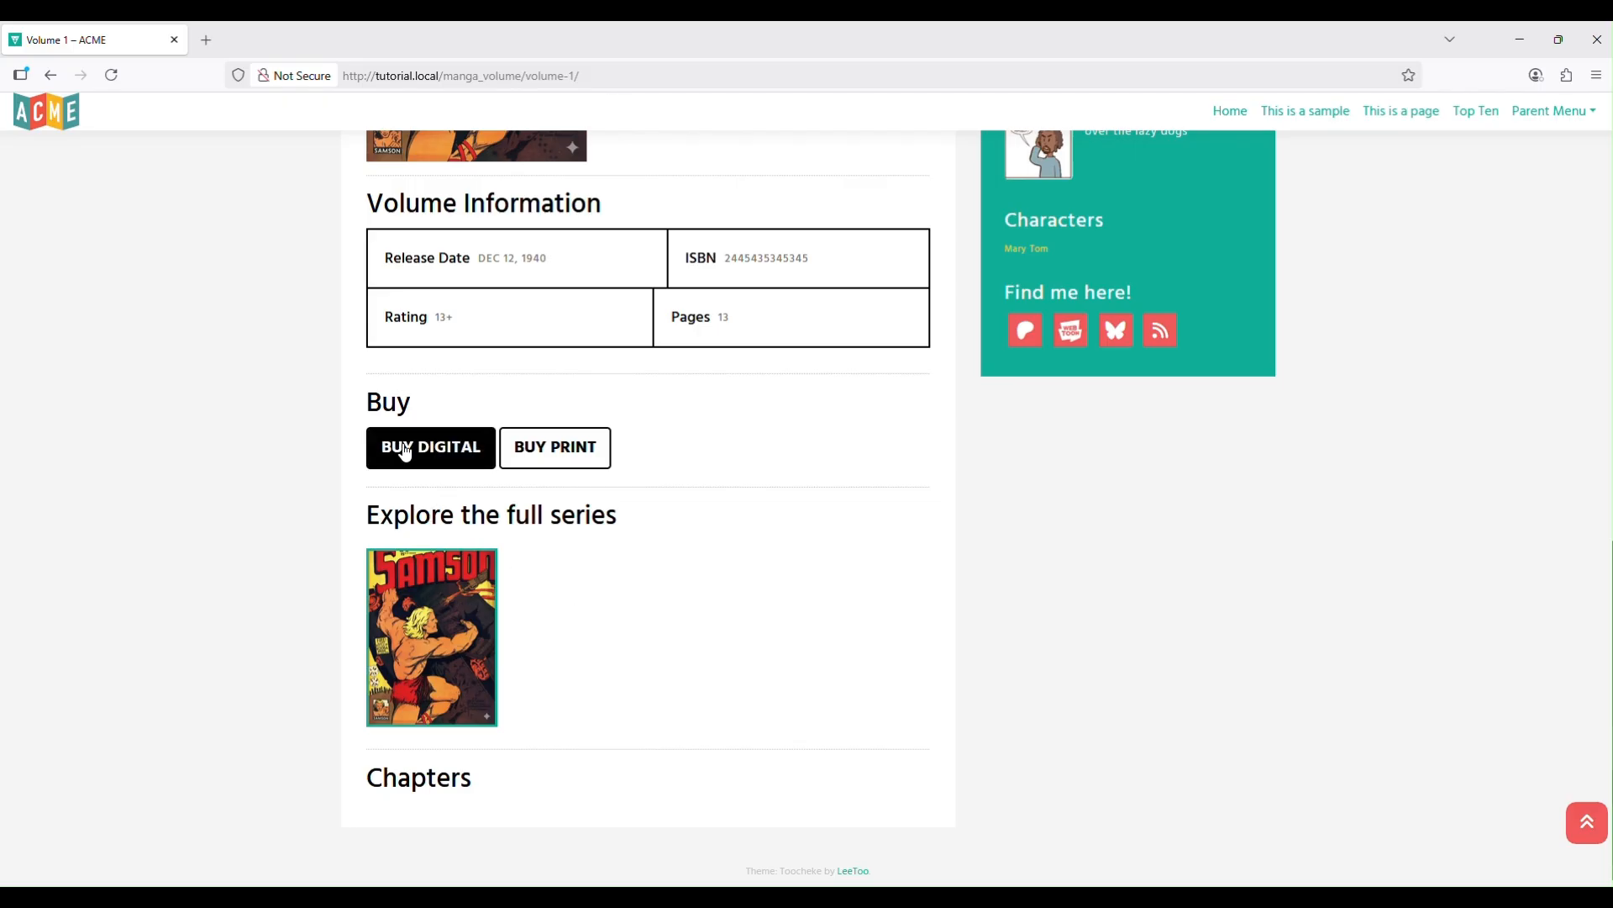
Switch back to the WordPress Volume 1 editor in Brave.
key(alt)
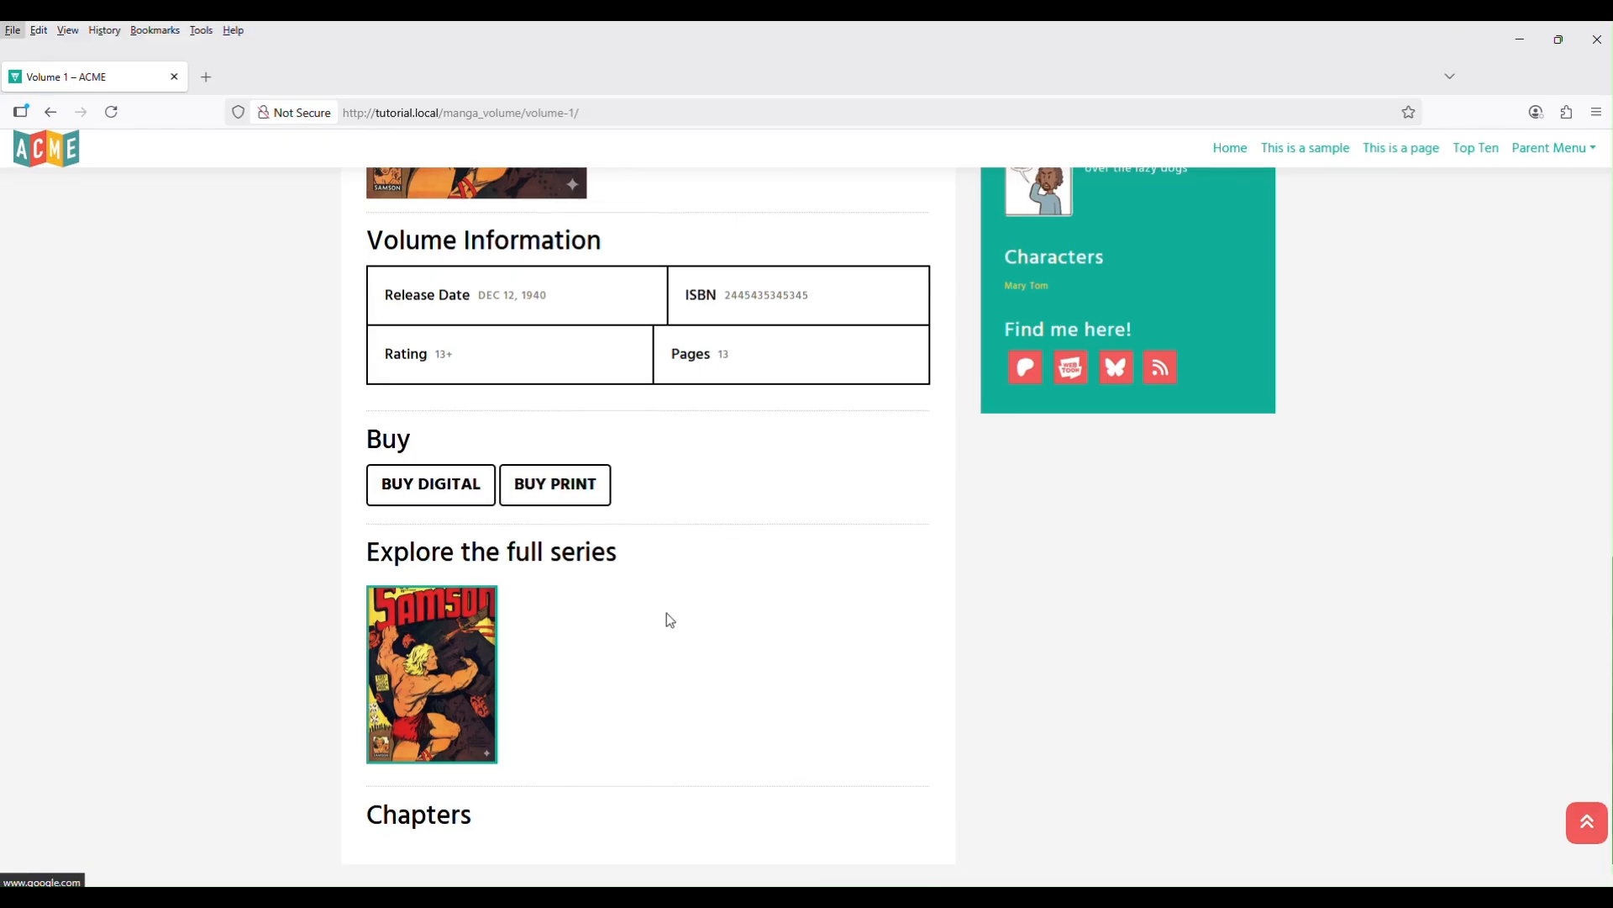
scroll(666, 618, up, 5)
key(alt+Tab)
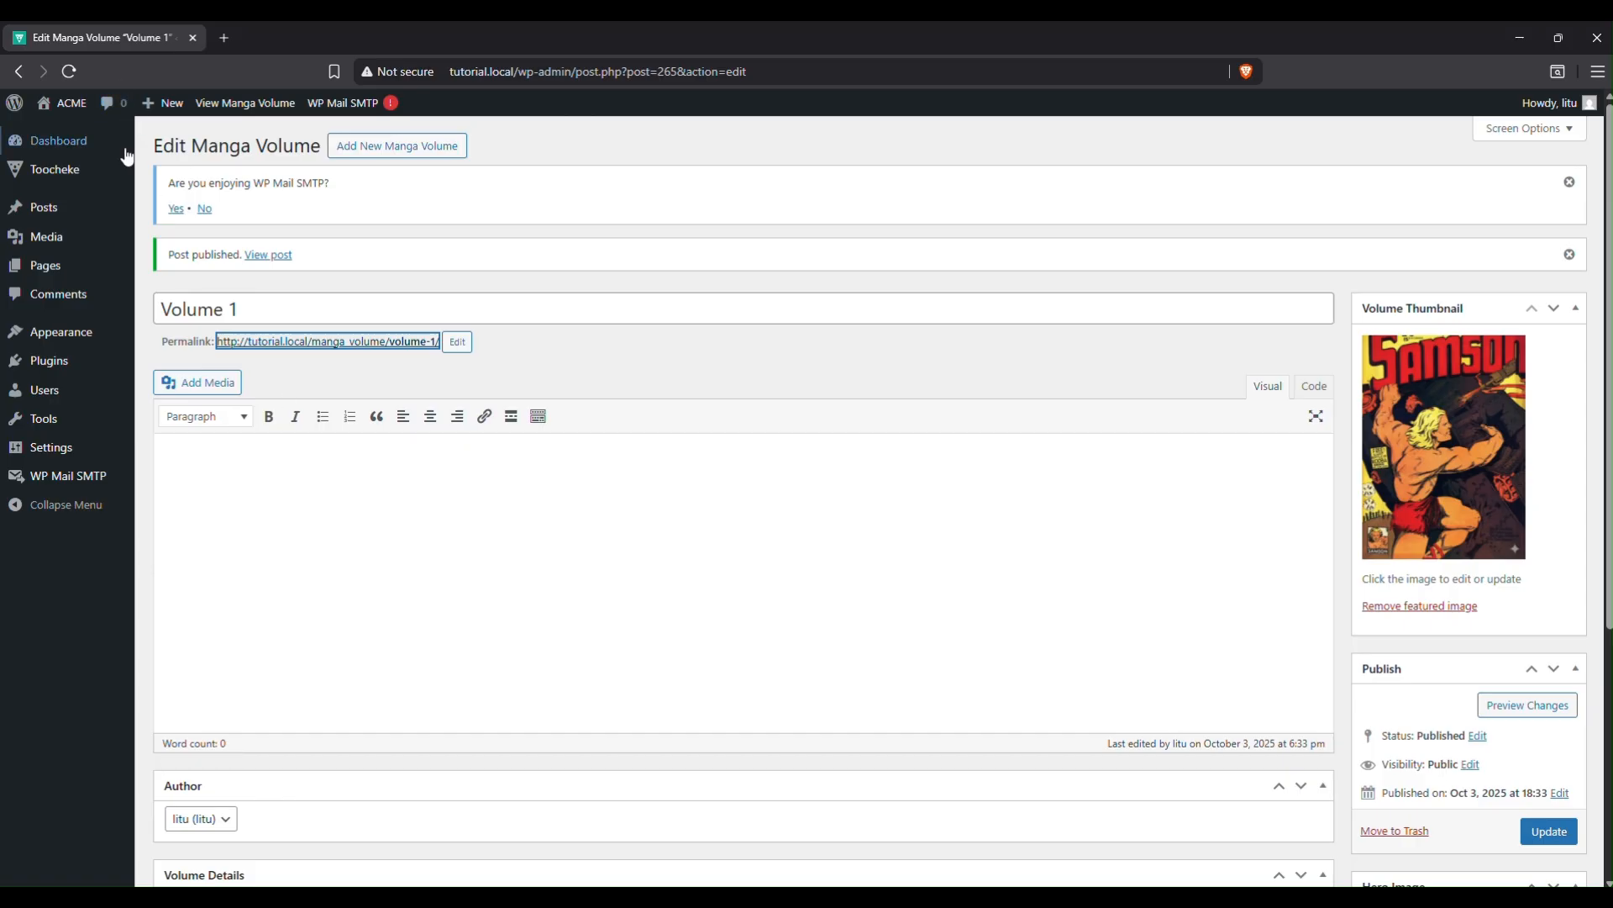
Start a new manga chapter titled 'Chapter 1' from the All Manga Chapters list.
mouse_move(117, 175)
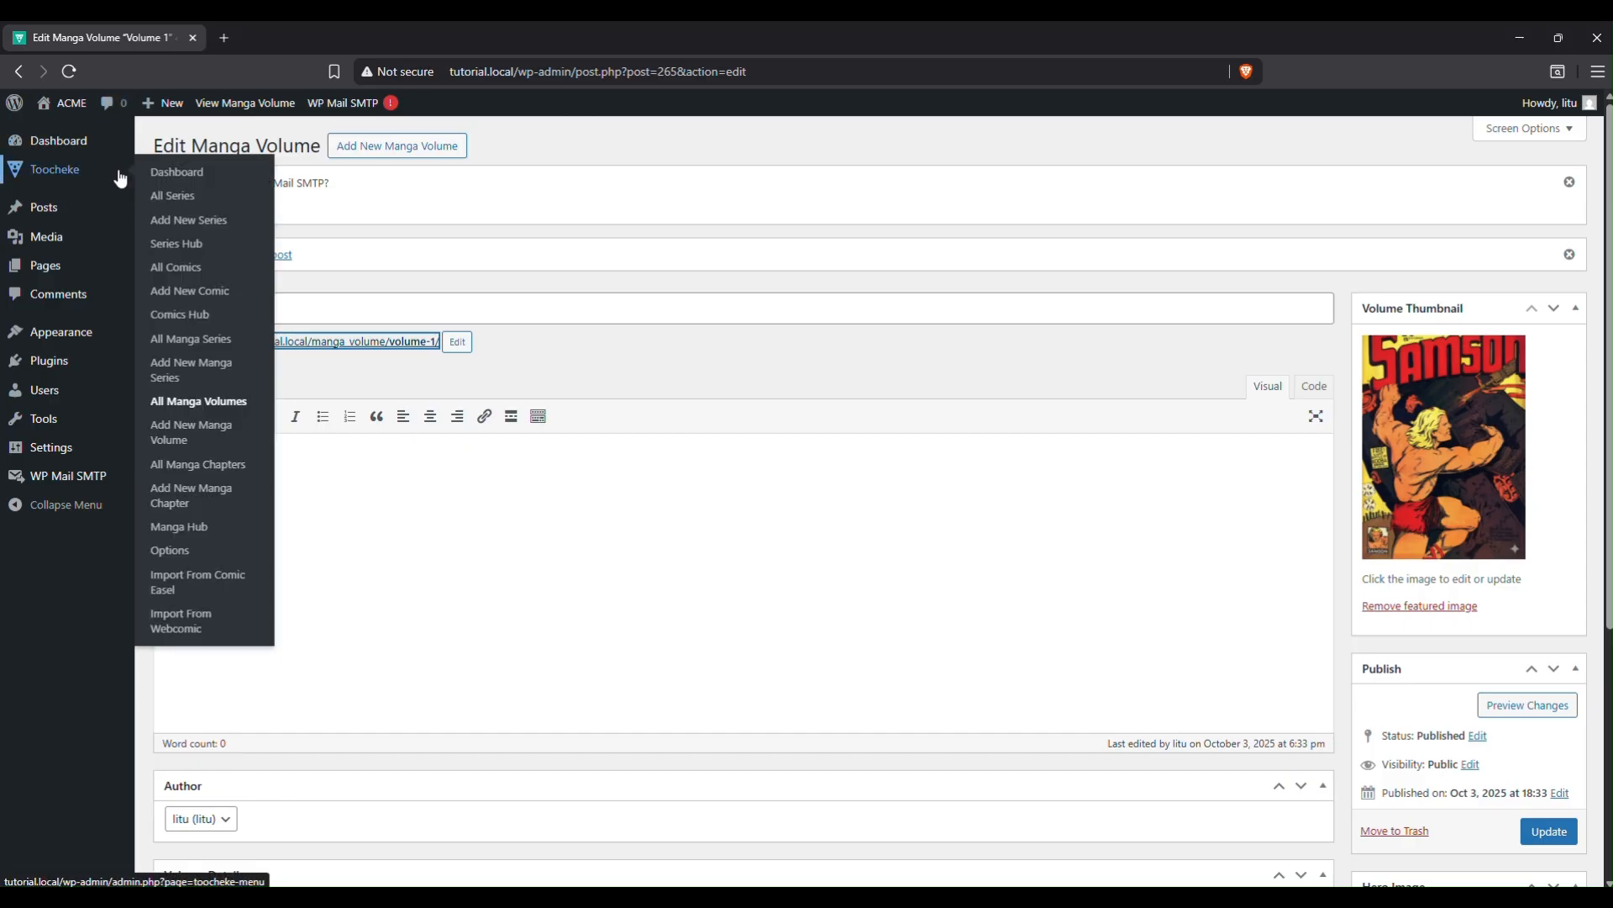
click(216, 465)
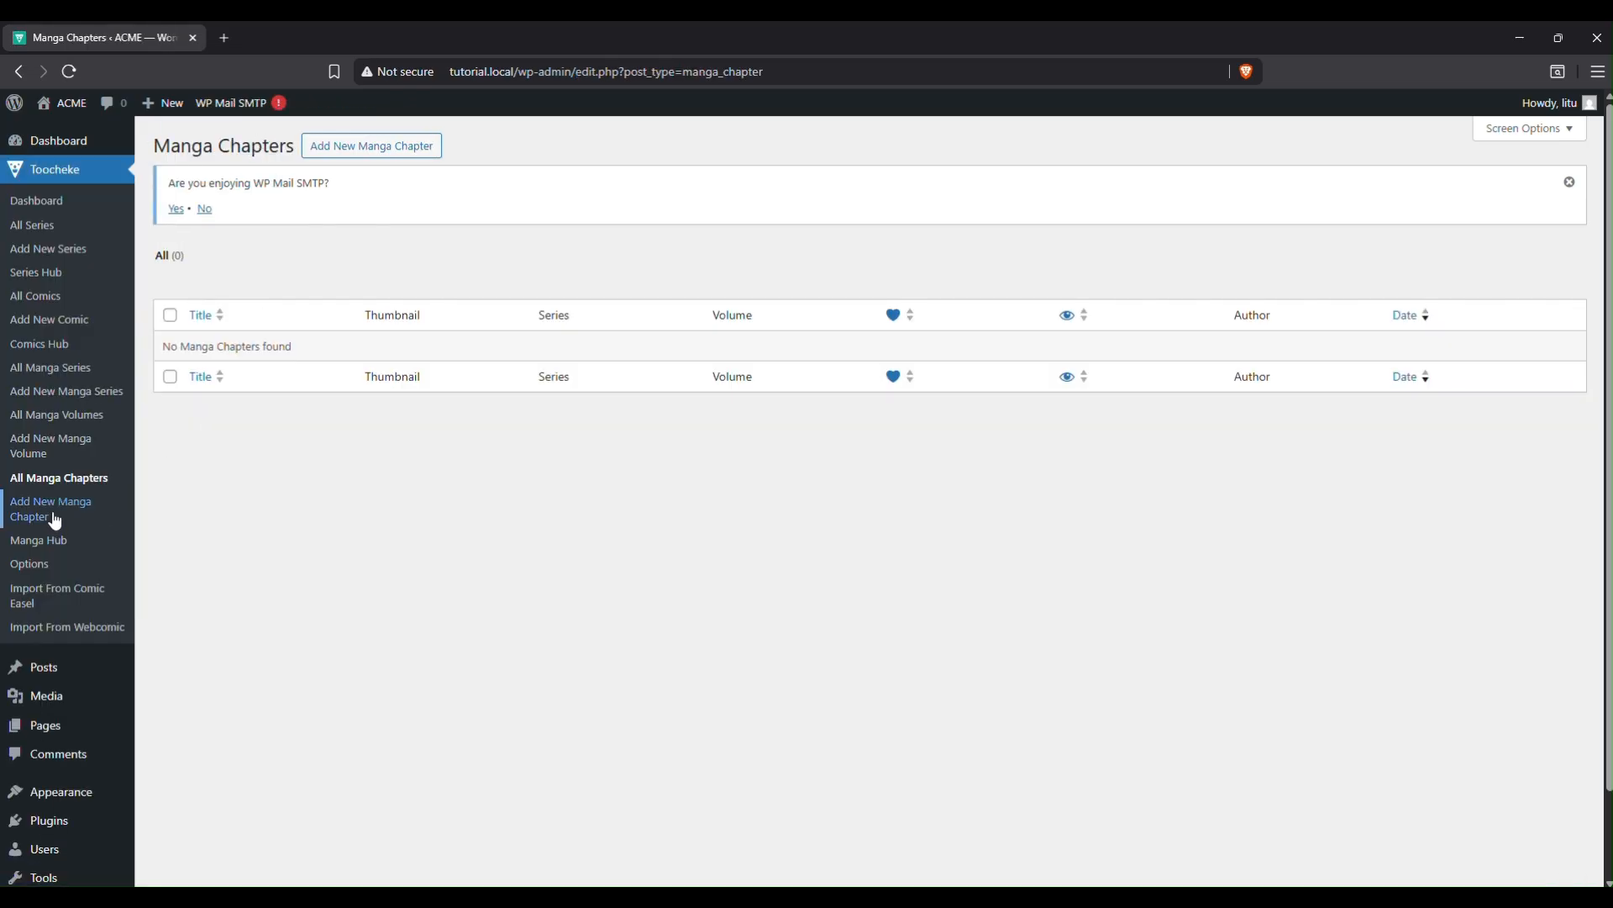
click(388, 155)
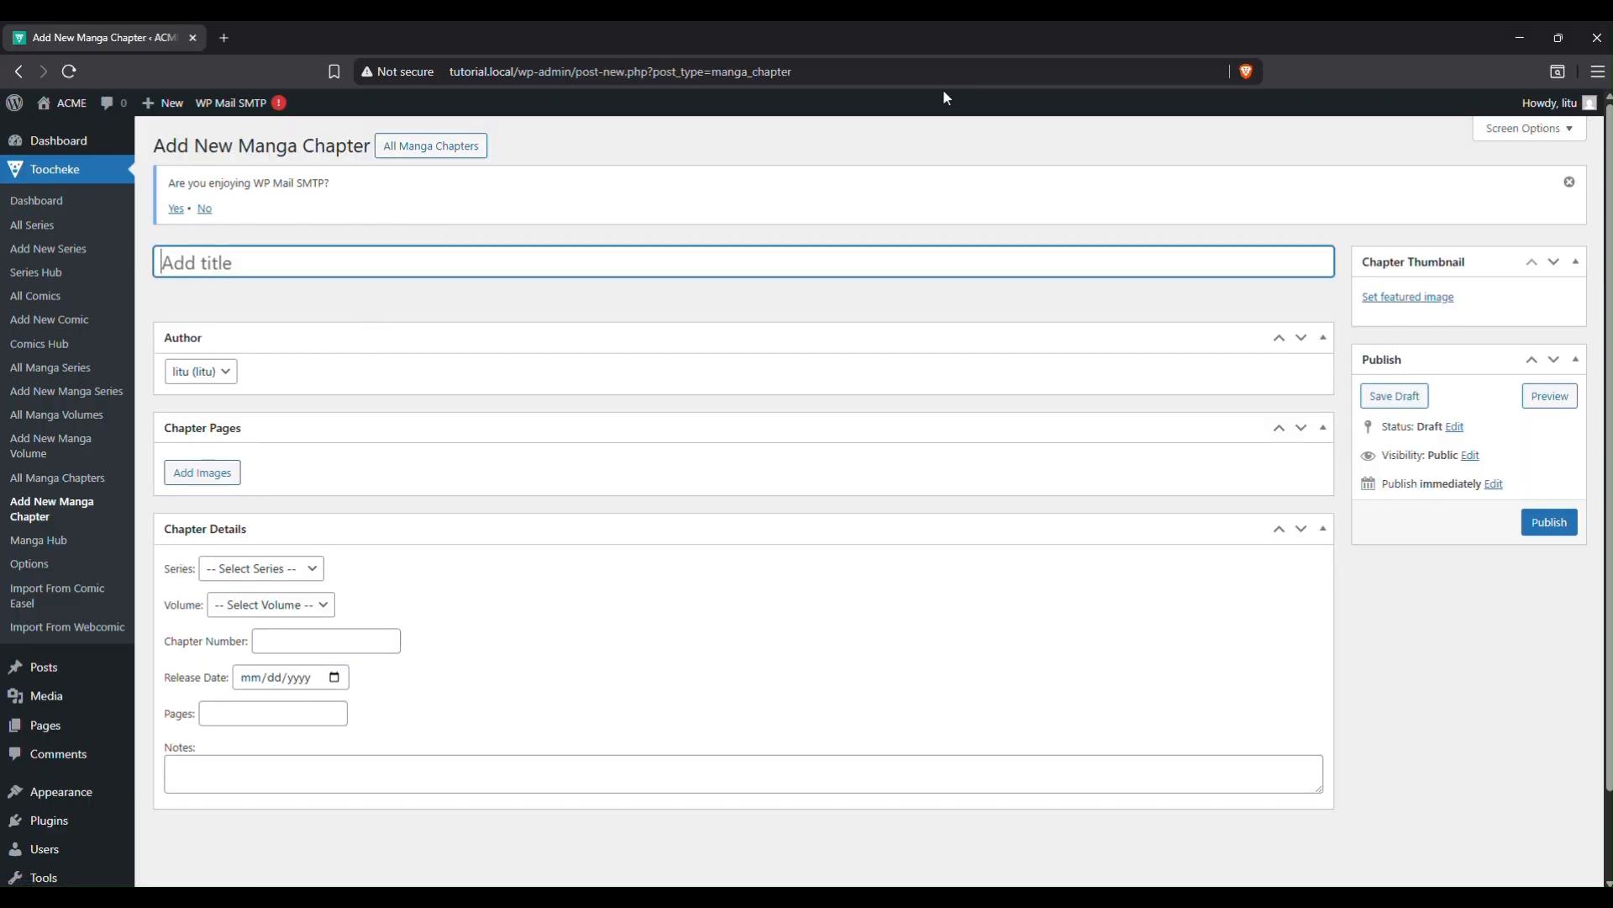
text(Chapter 1)
Set the chapter's series to Samson and David and its volume to Volume 1.
click(308, 567)
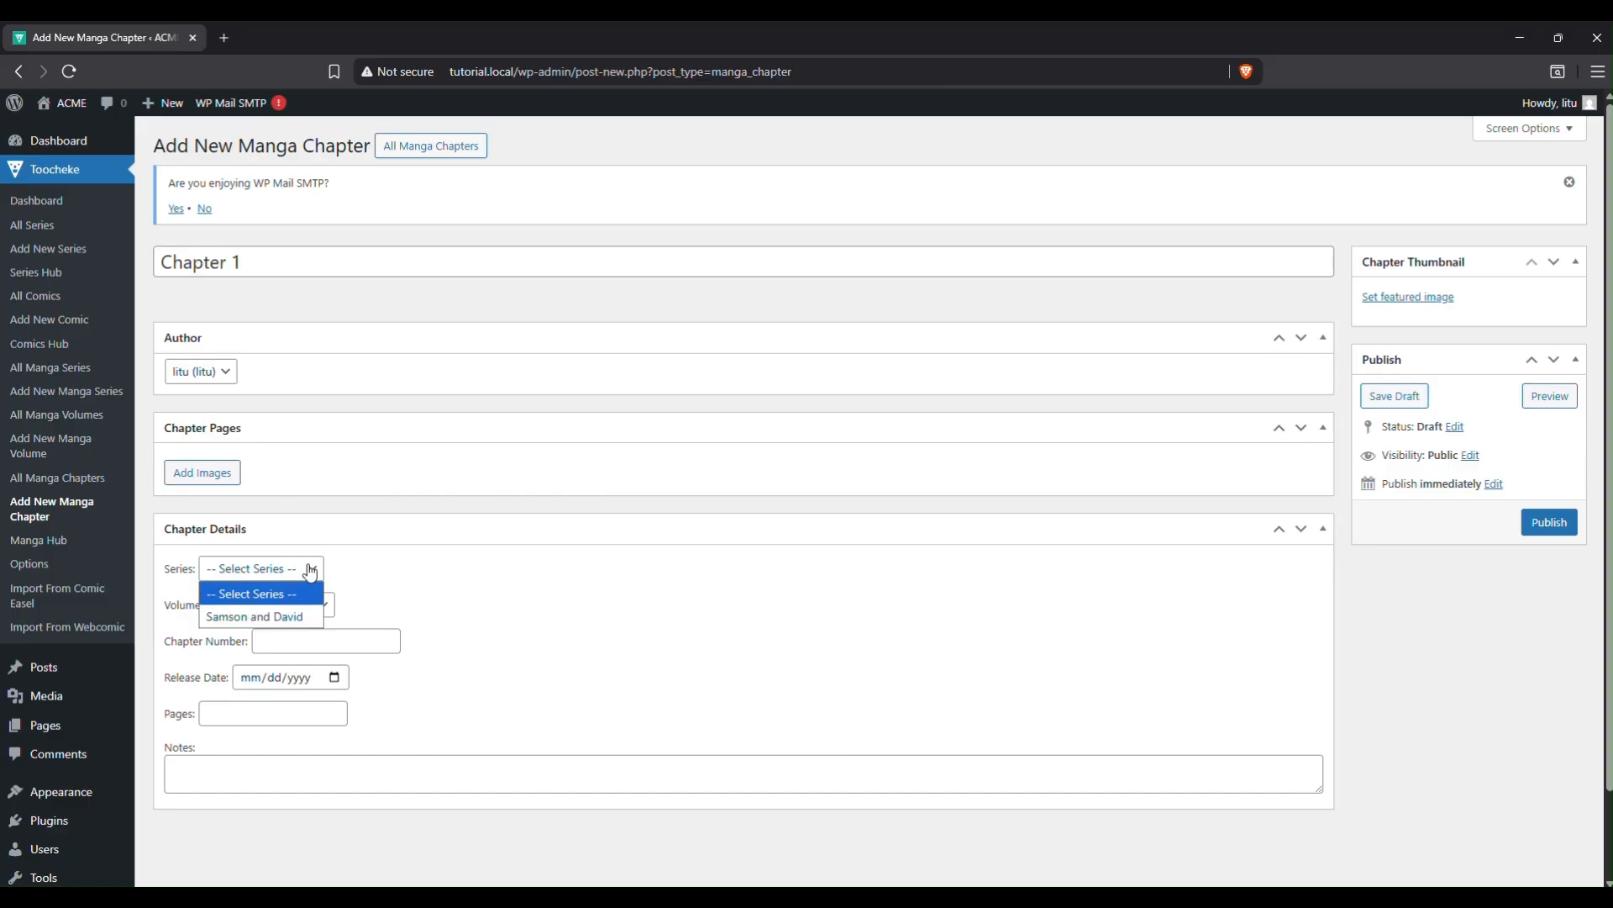
click(302, 617)
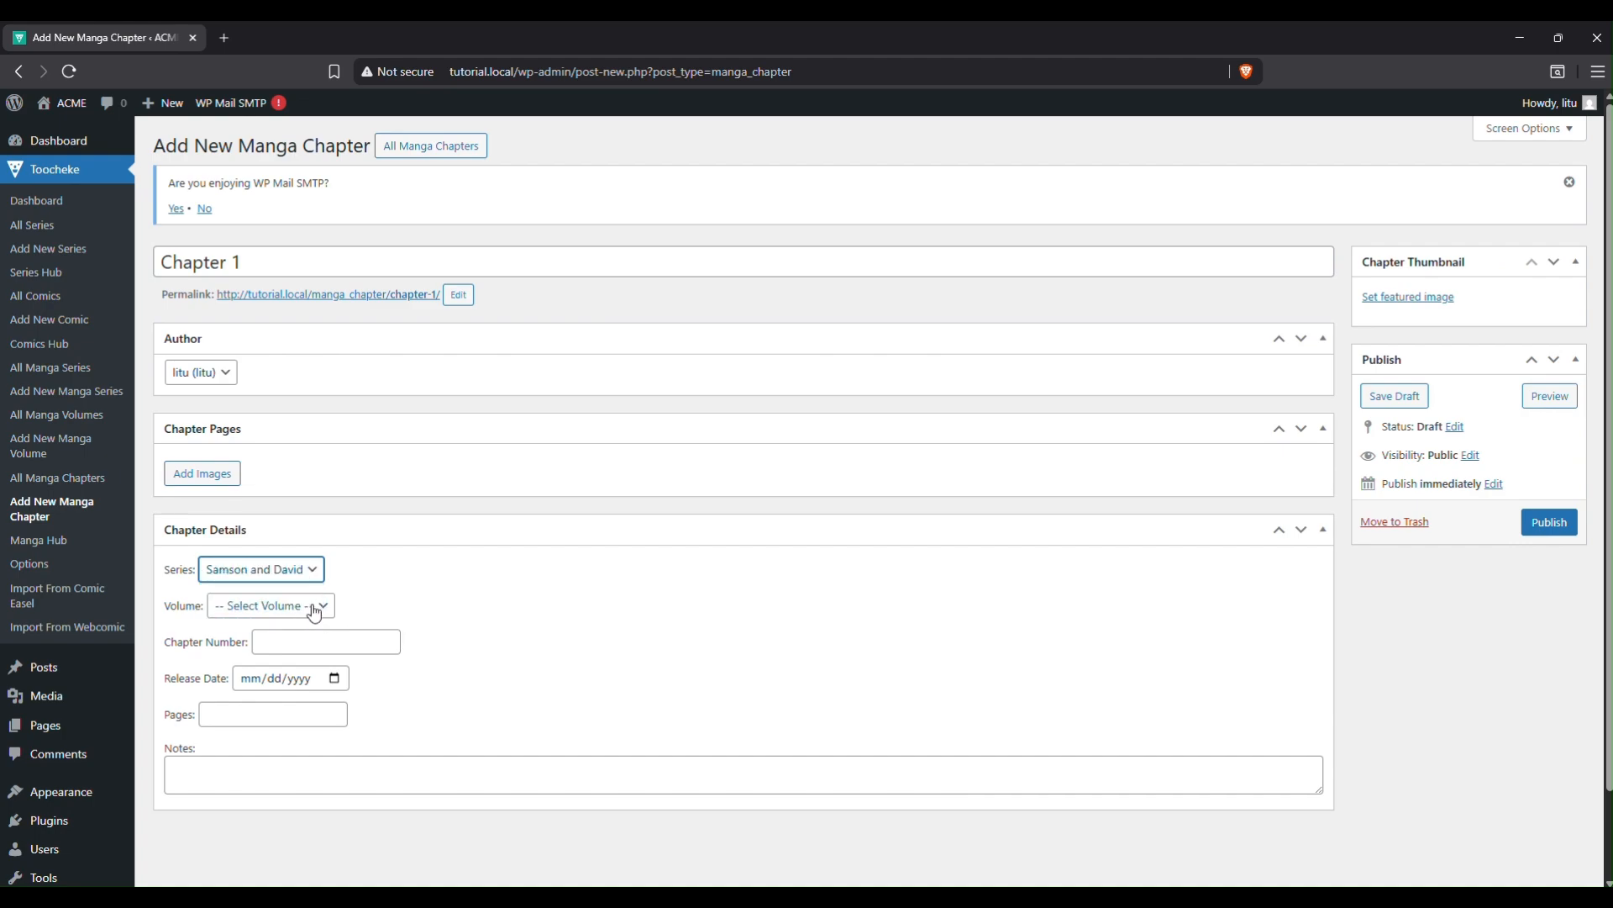
click(315, 612)
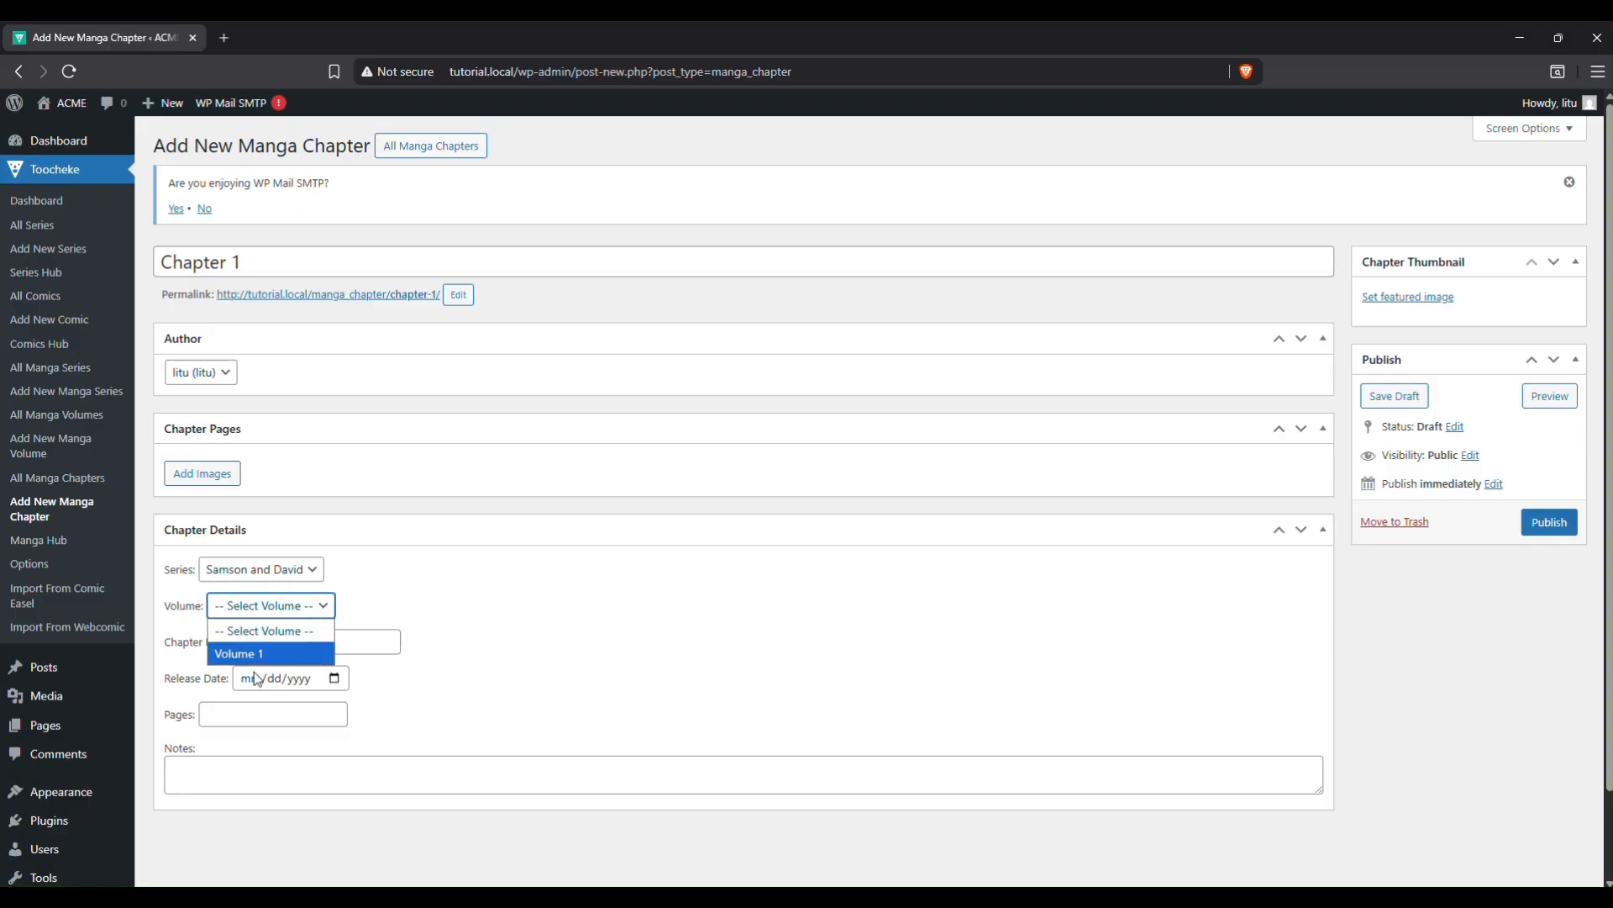
click(254, 658)
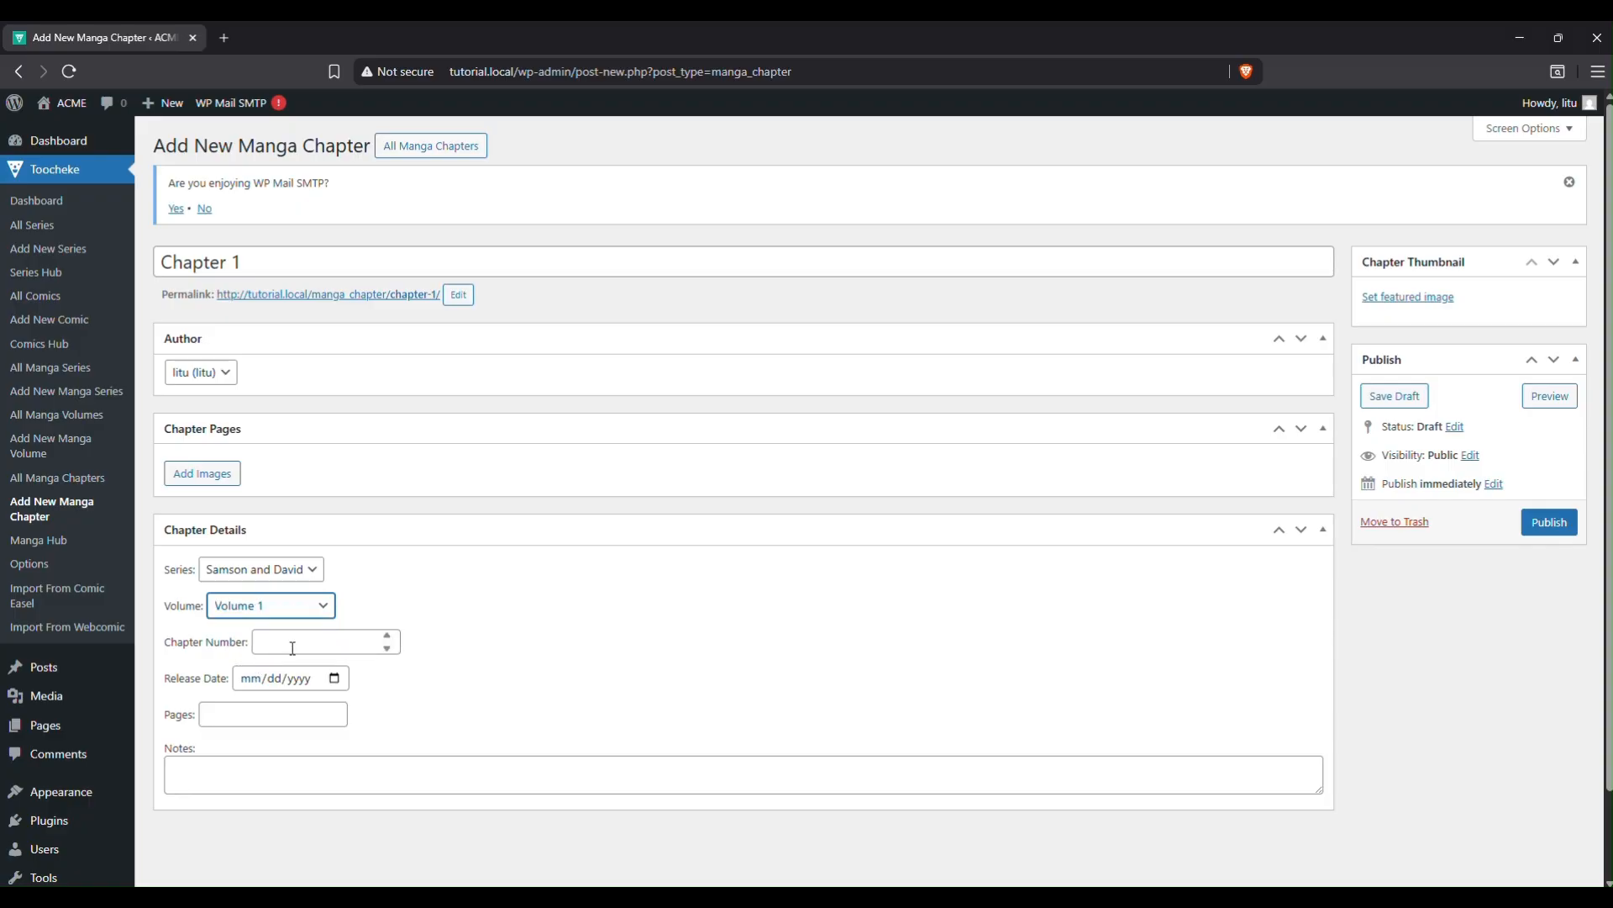
Enter chapter number 1, release date 12/12/1940, 13 pages and a short 'quick brown fox' note.
click(293, 642)
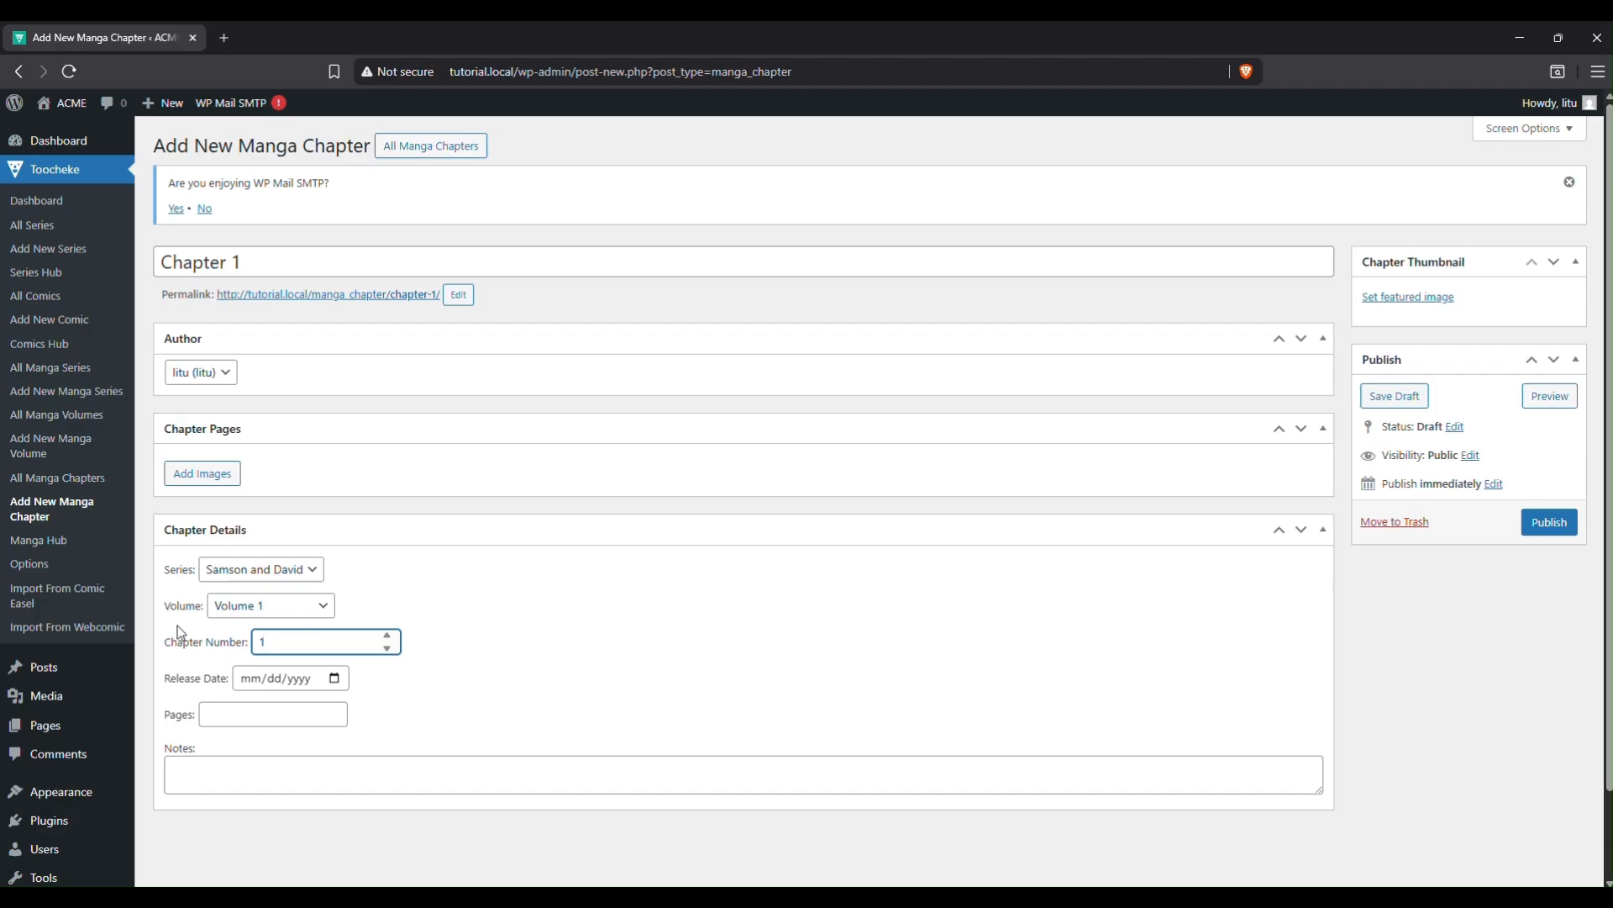
click(296, 683)
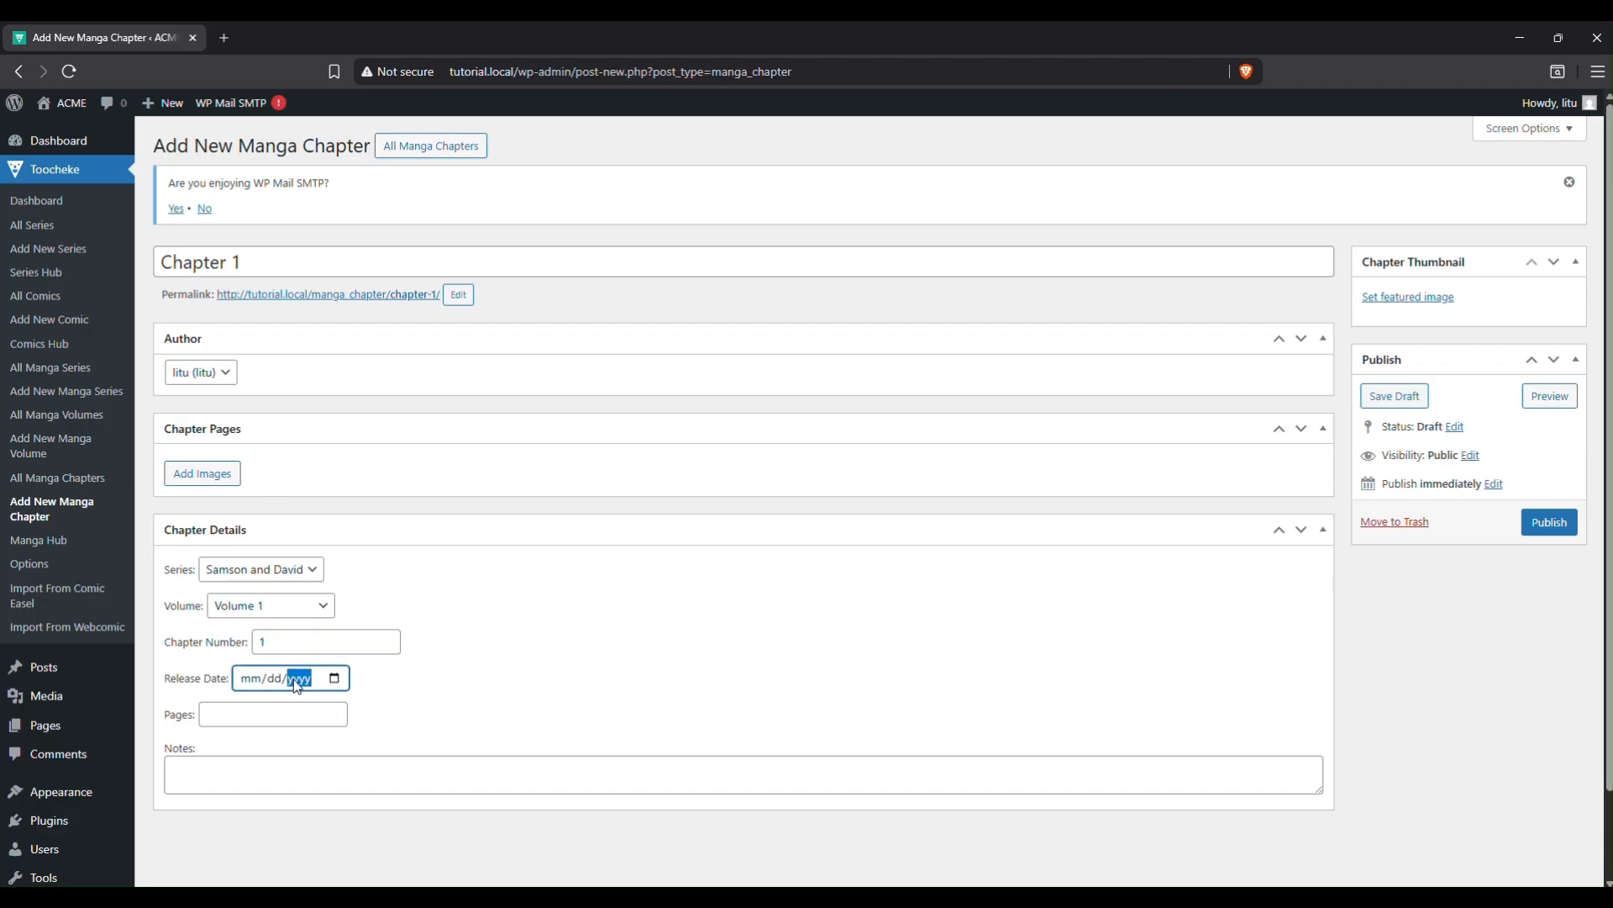
text(12/)
text(1)
text(2/000)
text(1)
click(252, 716)
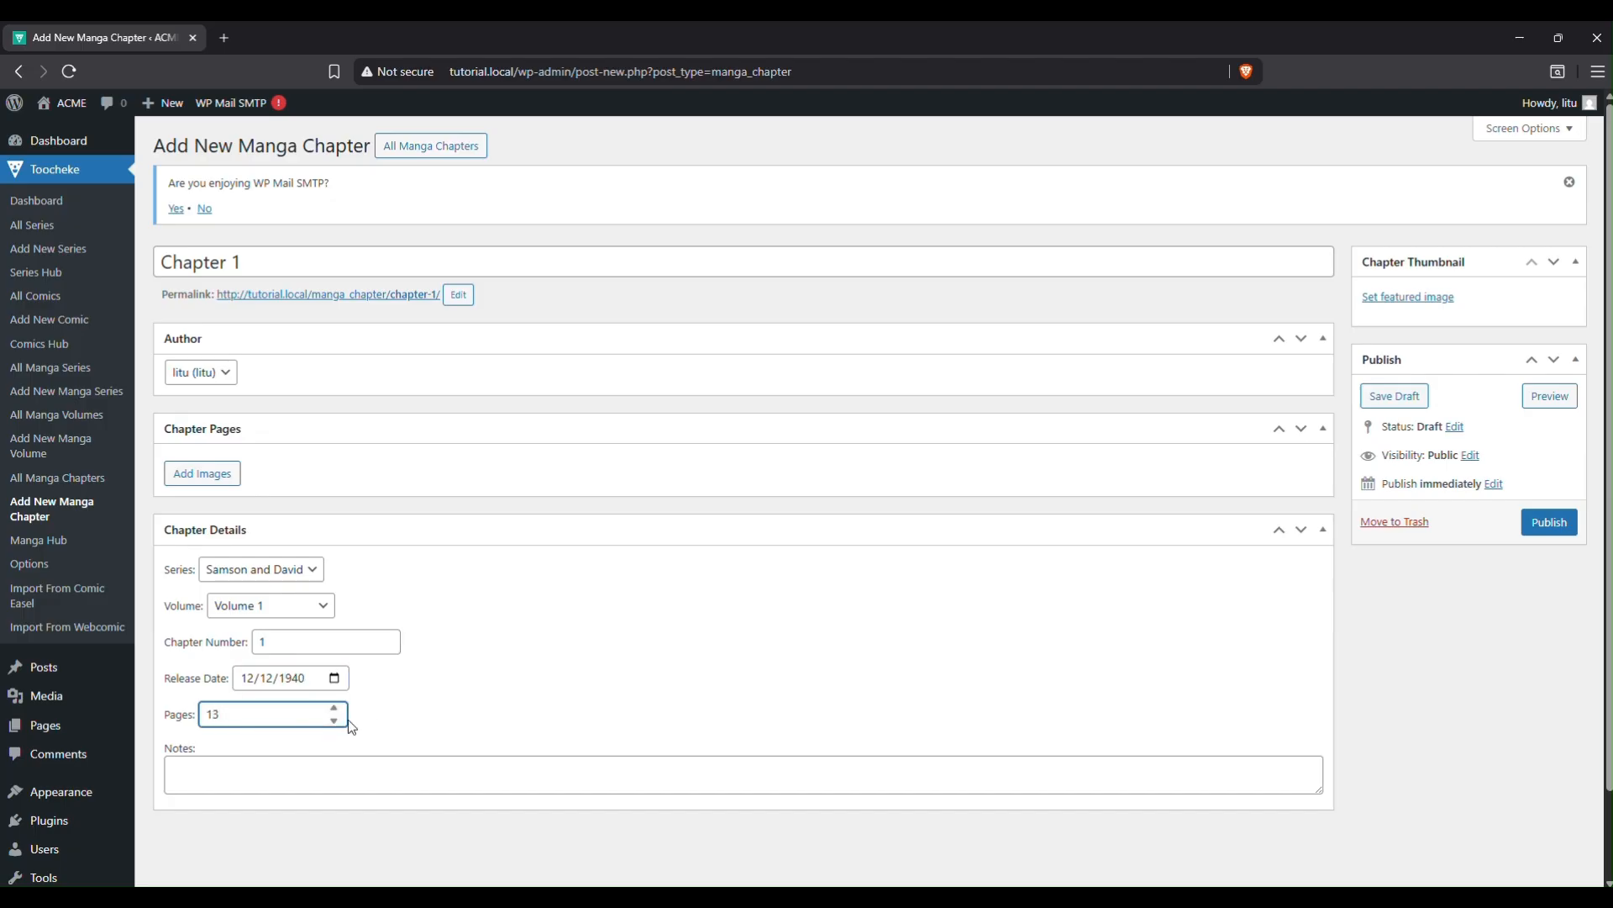
click(310, 767)
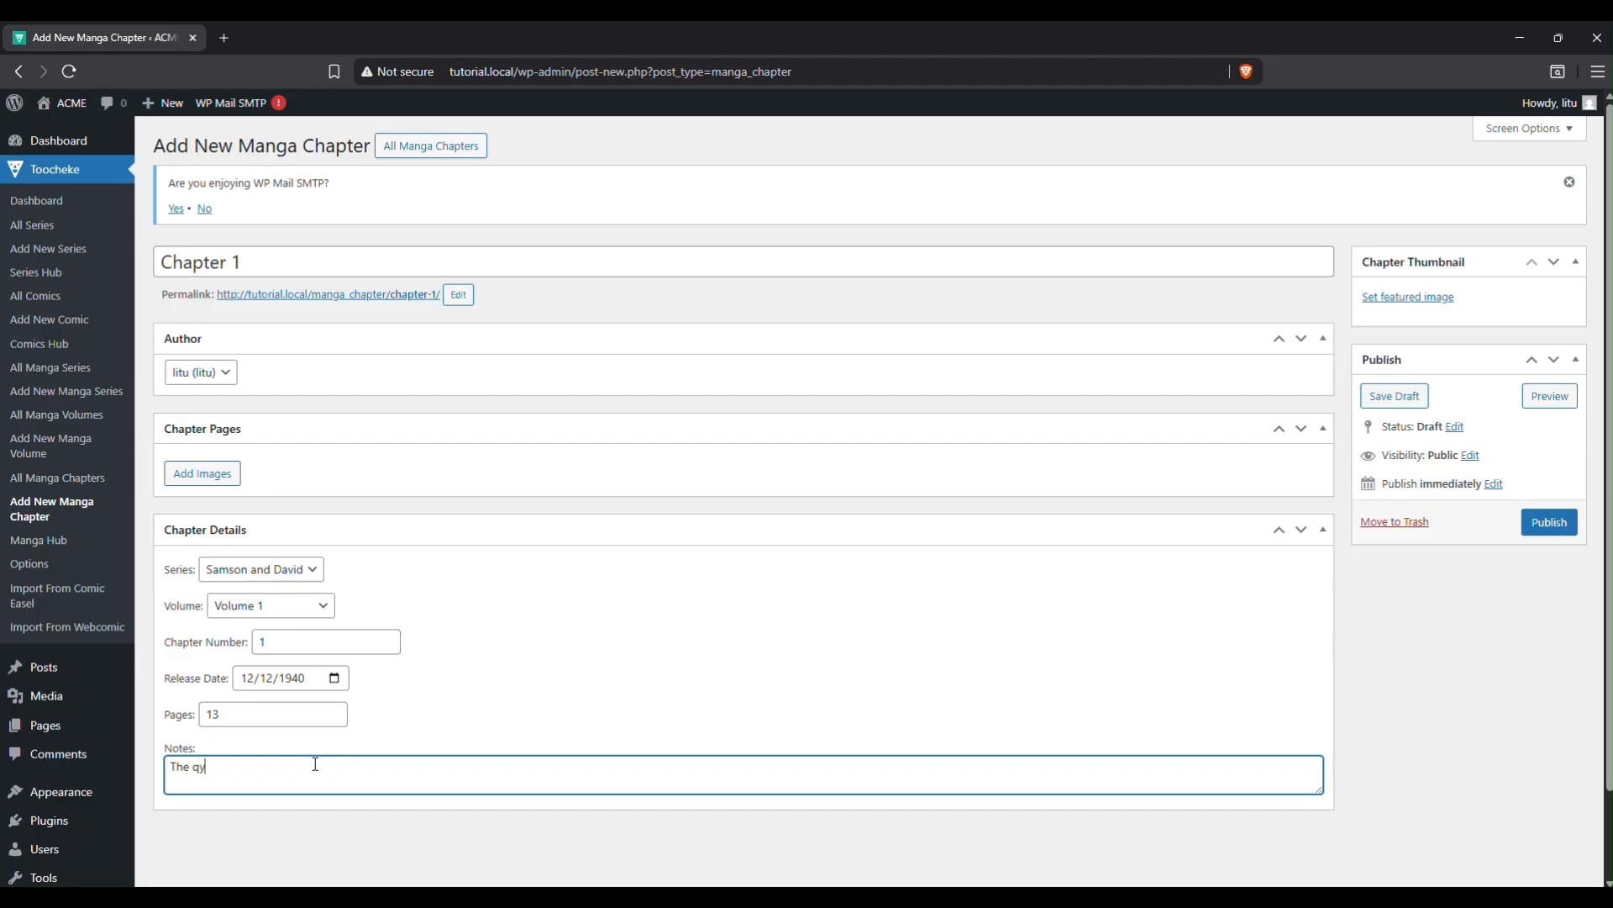
text(The qyick)
key(BackSpace)
text(row)
Upload page images 0.jpg–12.jpg from the Chapters folder and set 0.jpg as the chapter thumbnail.
click(1437, 304)
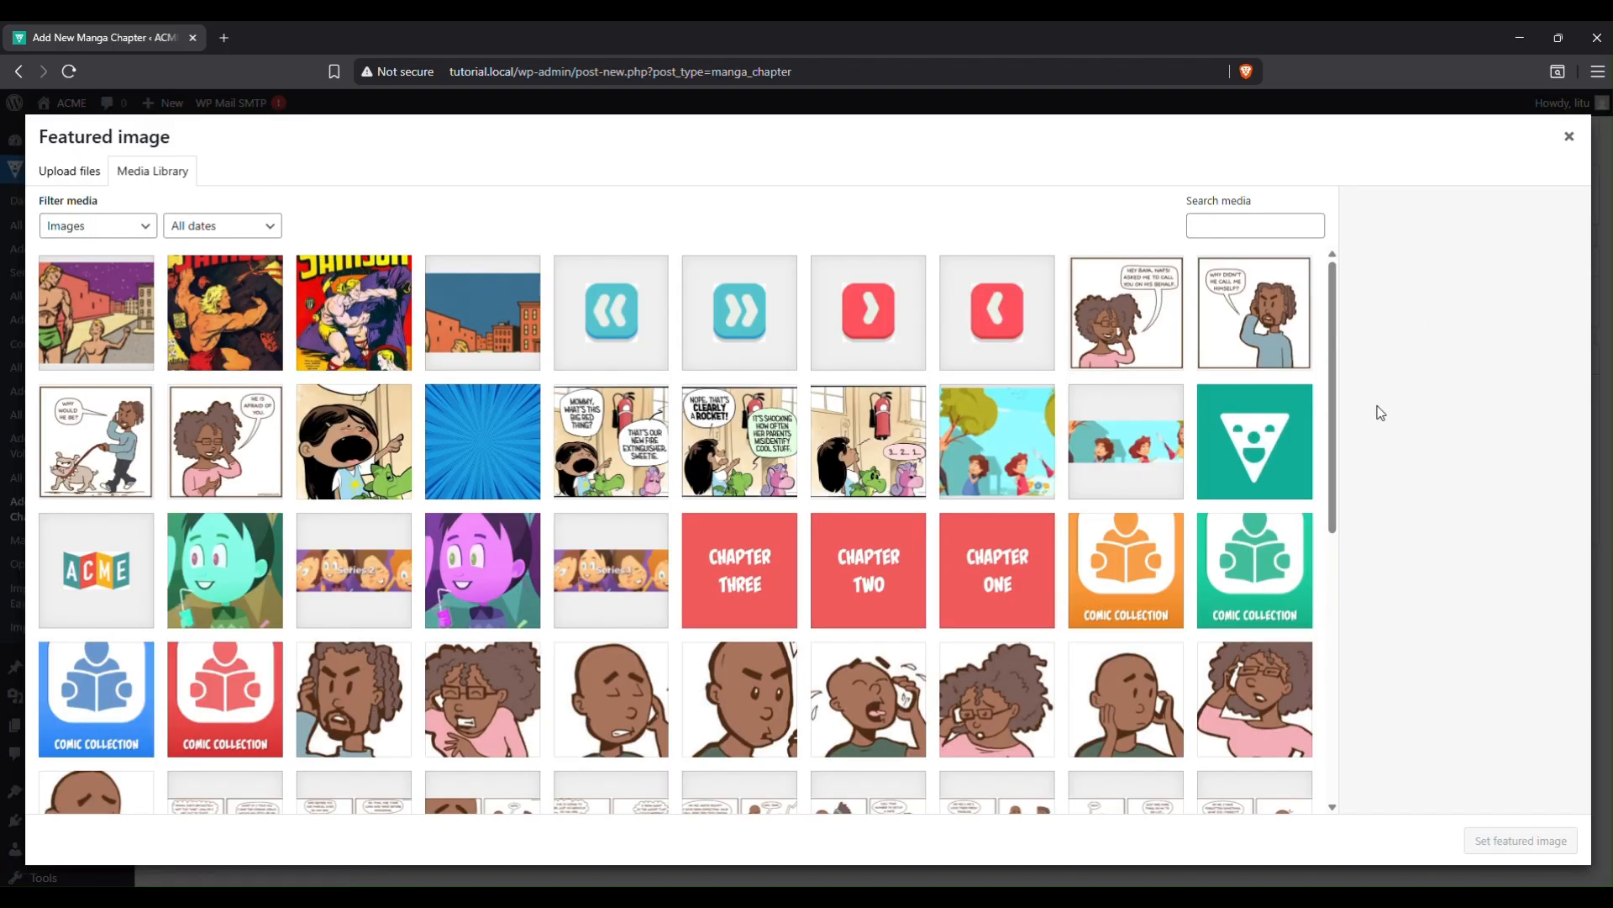
click(85, 179)
click(820, 459)
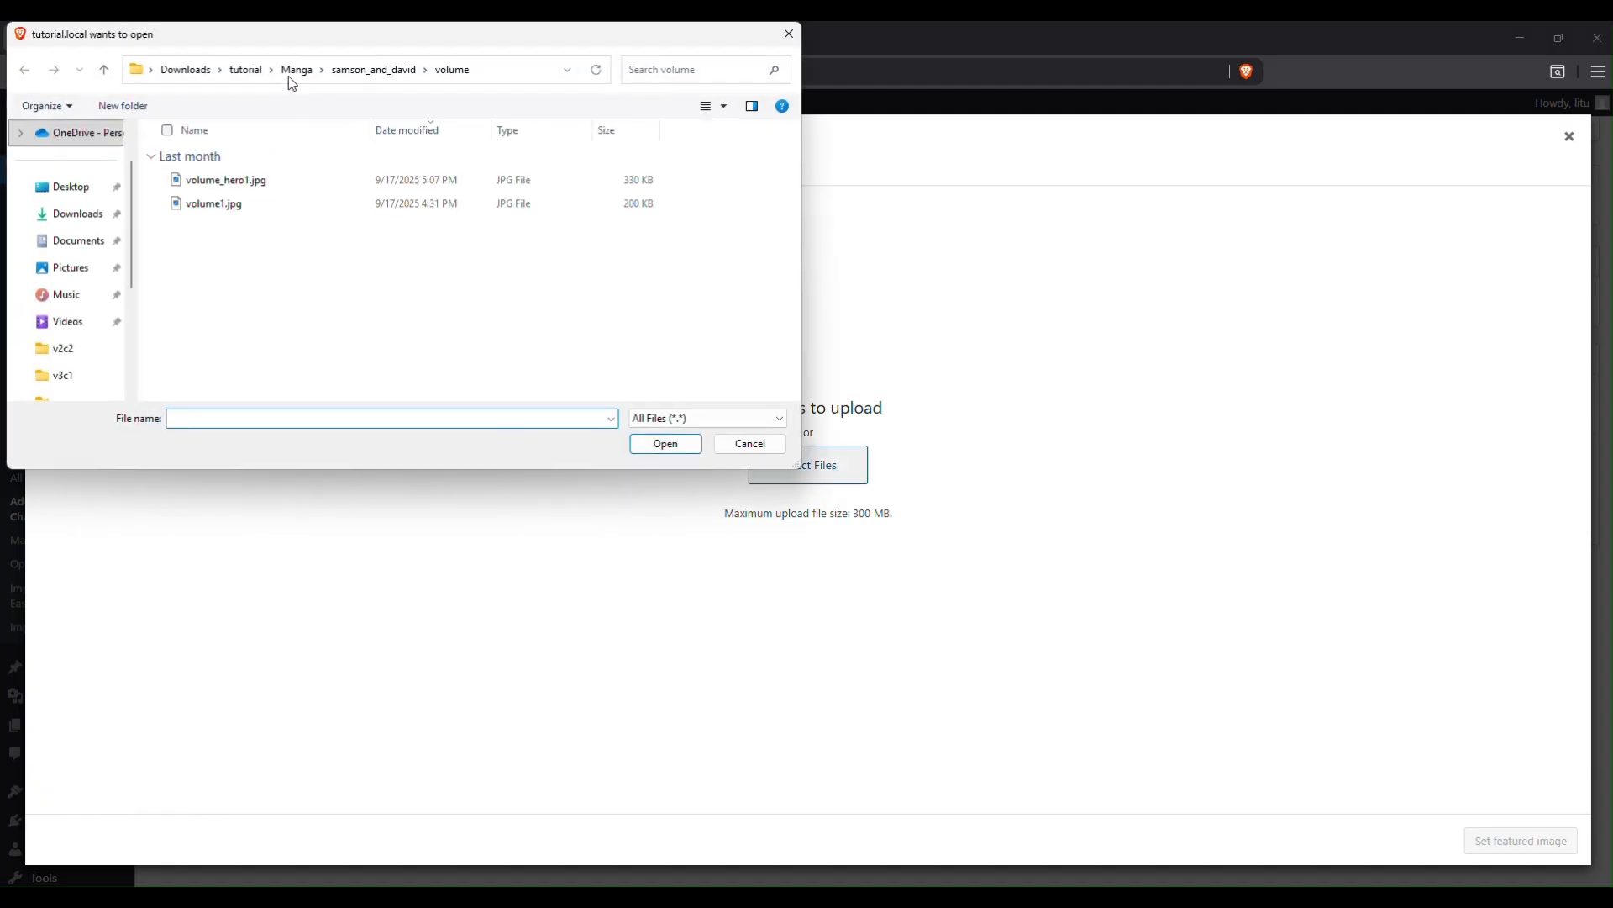
click(374, 69)
double_click(241, 182)
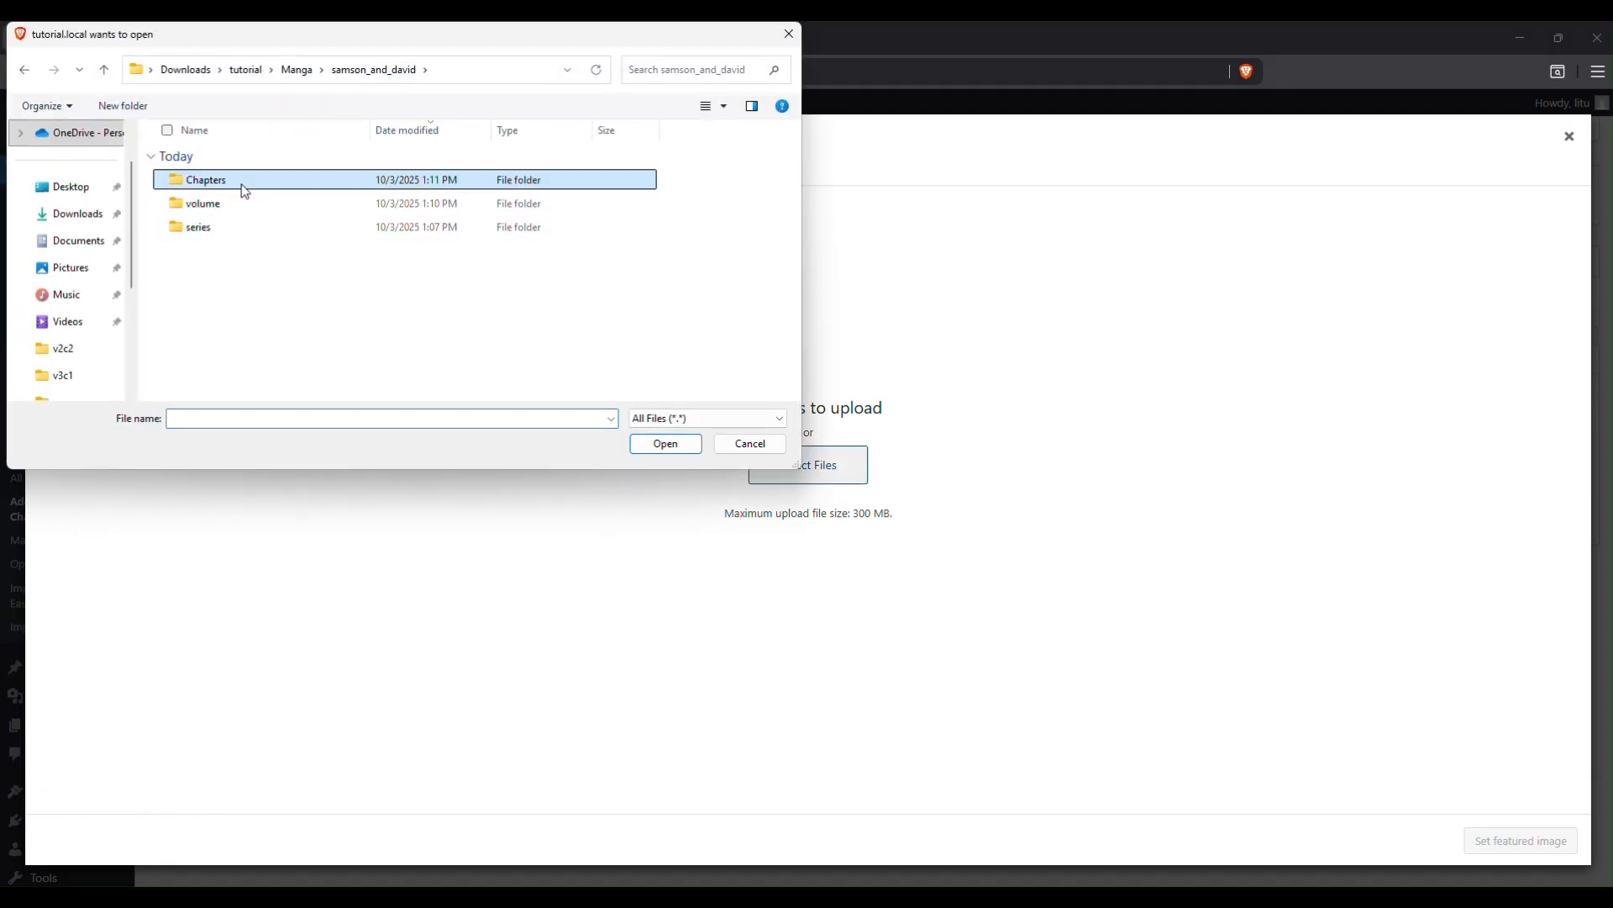
scroll(344, 335, down, 1)
click(234, 388)
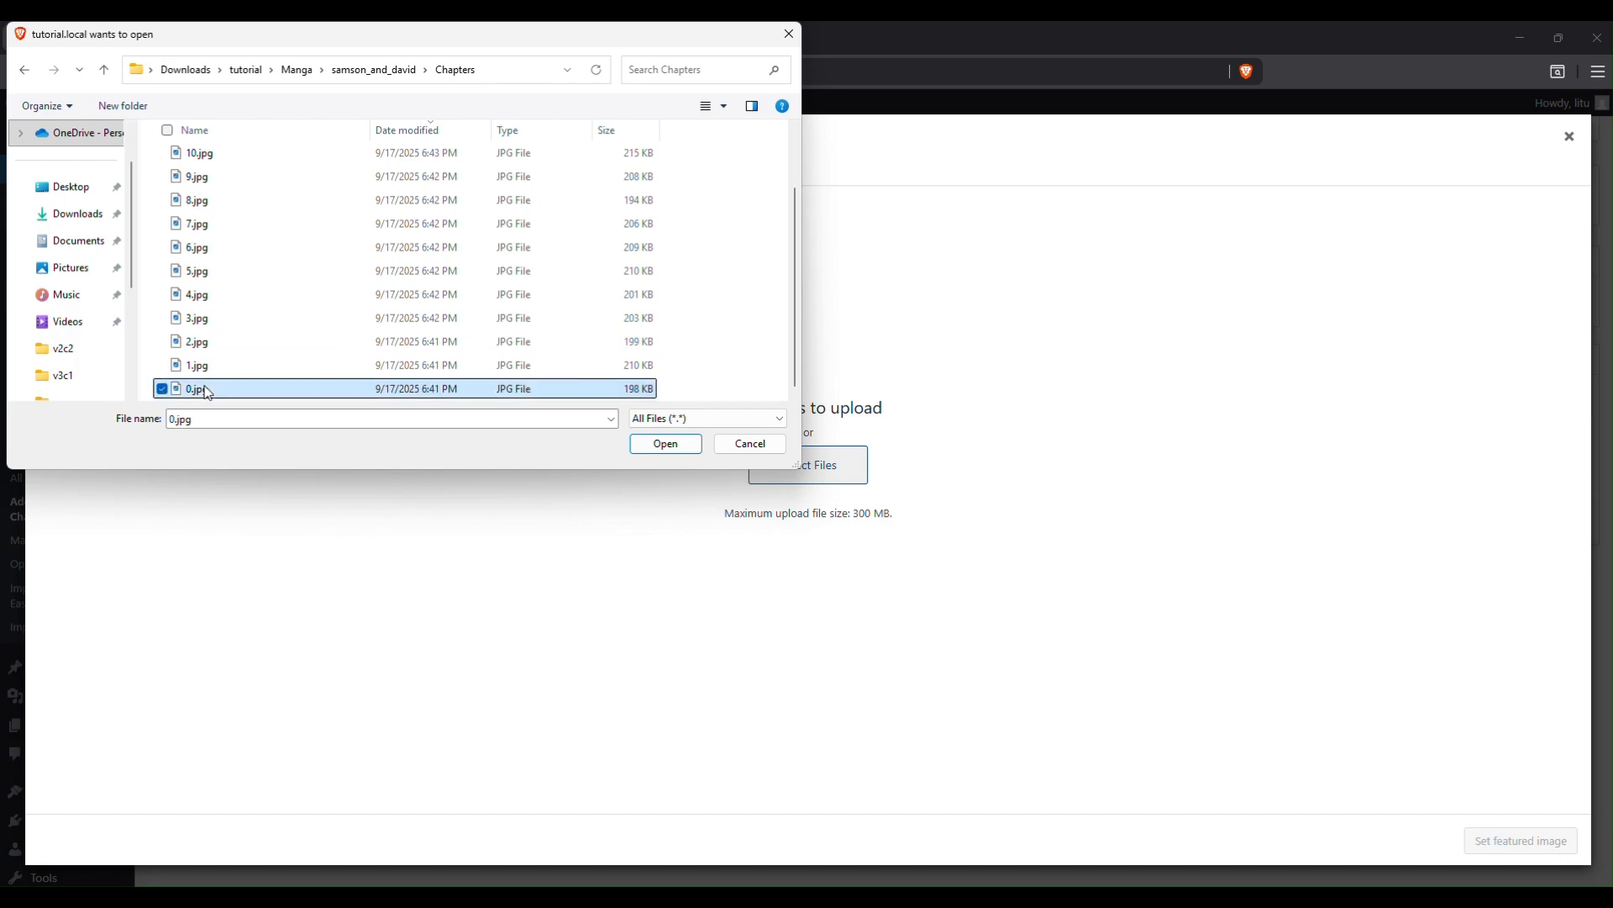
scroll(262, 339, up, 1)
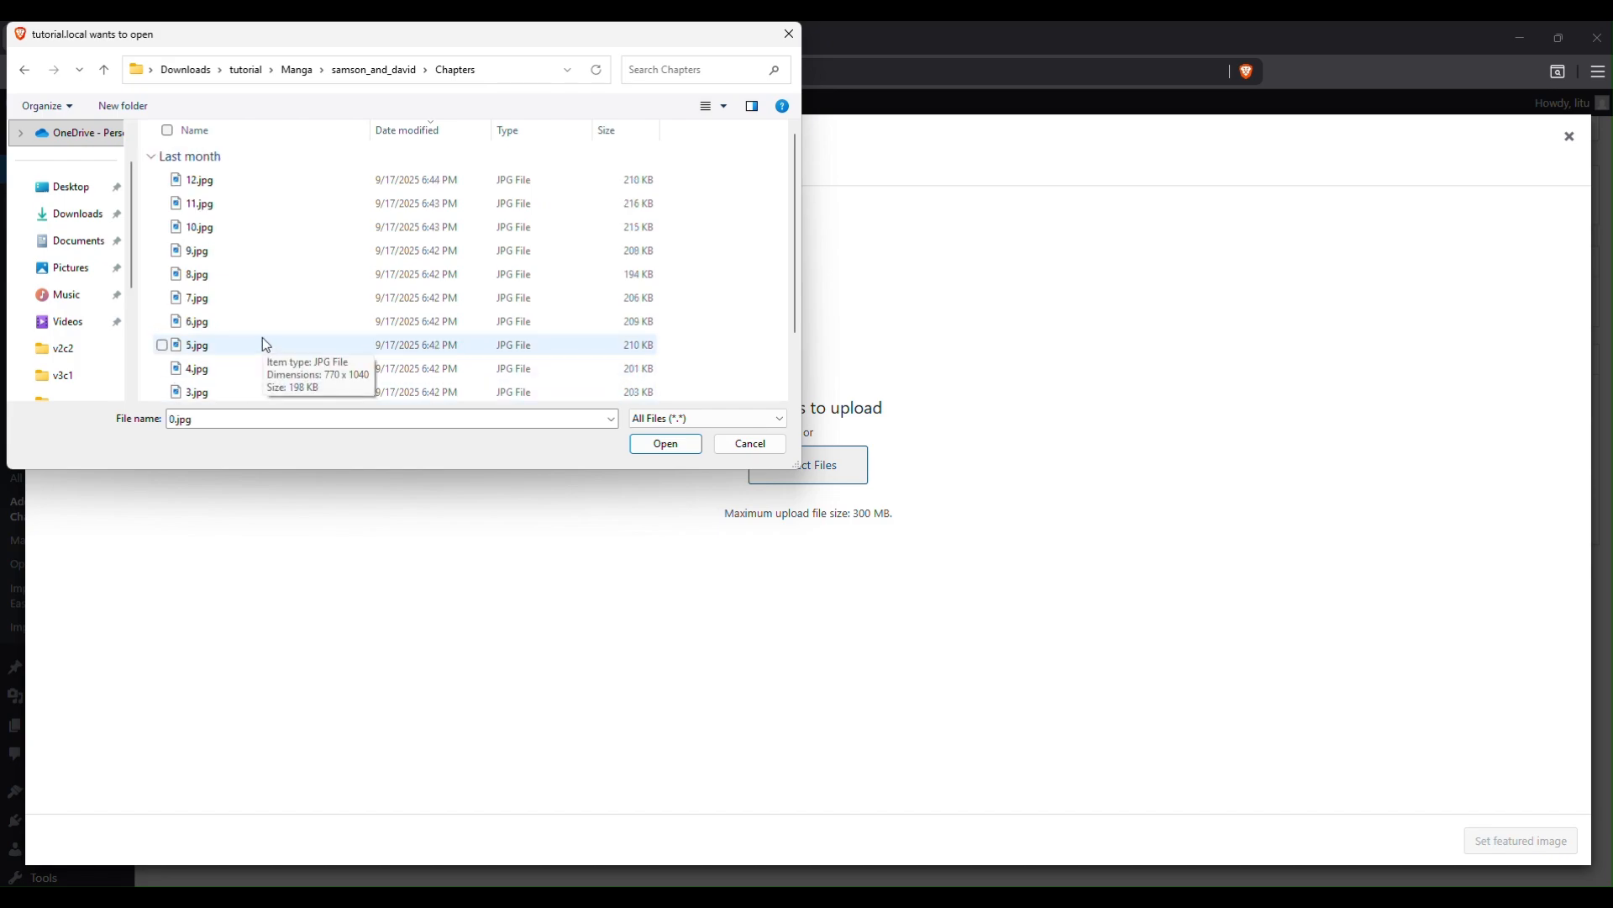
shift+click(235, 187)
click(667, 450)
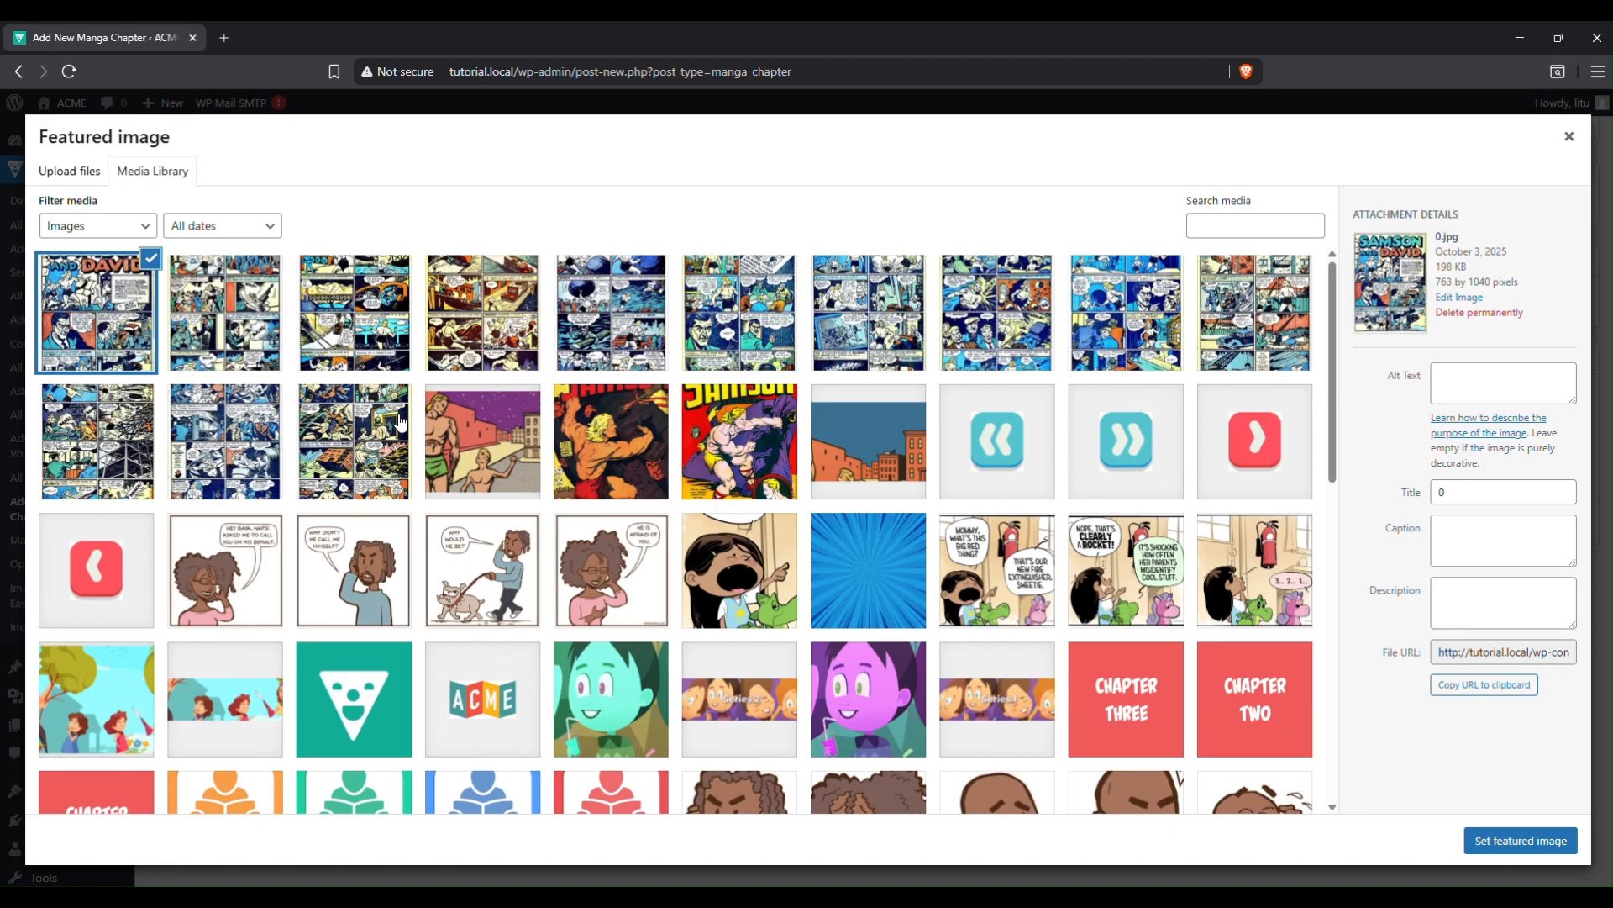
click(1523, 840)
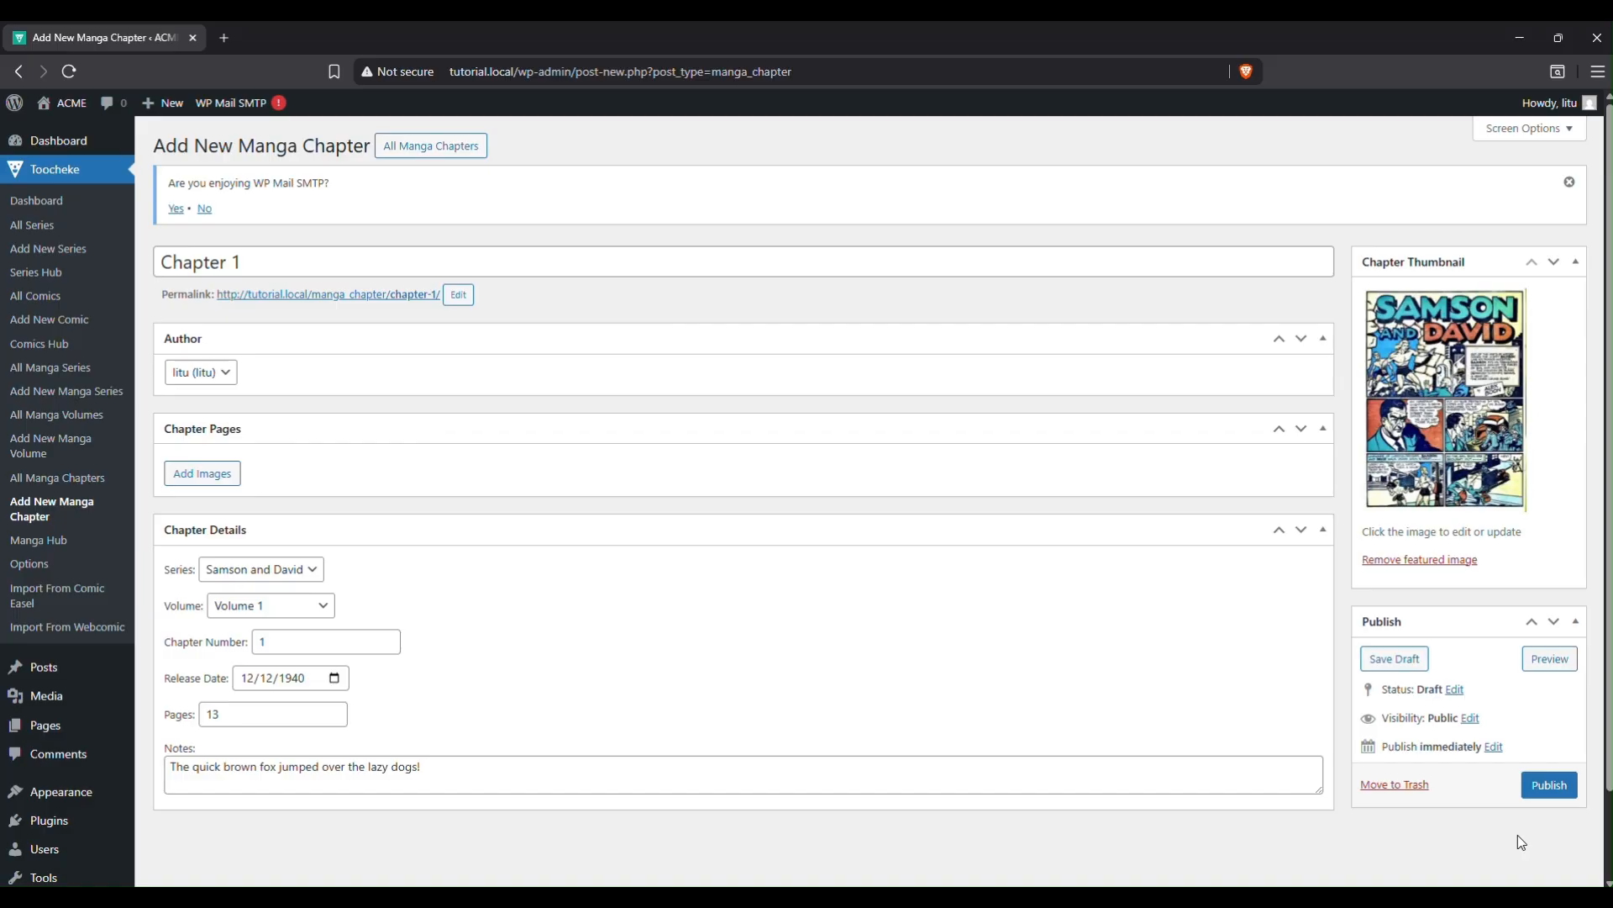
Start adding Chapter 1's pages, selecting the first seven page images in order.
click(200, 475)
click(96, 340)
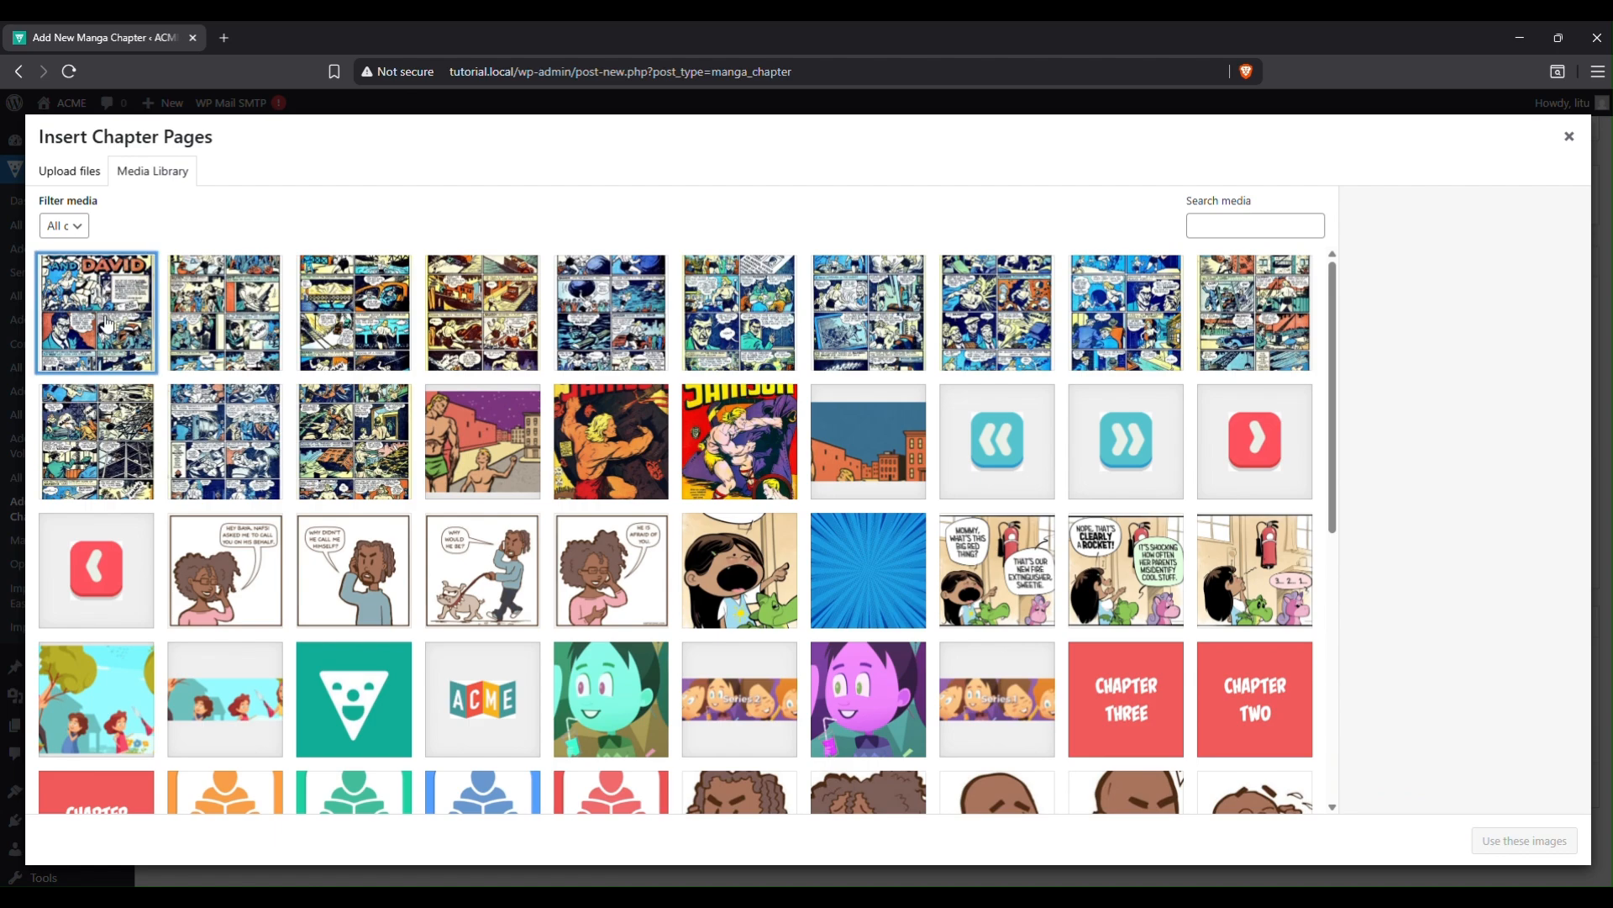
click(227, 324)
click(389, 323)
click(512, 312)
click(610, 320)
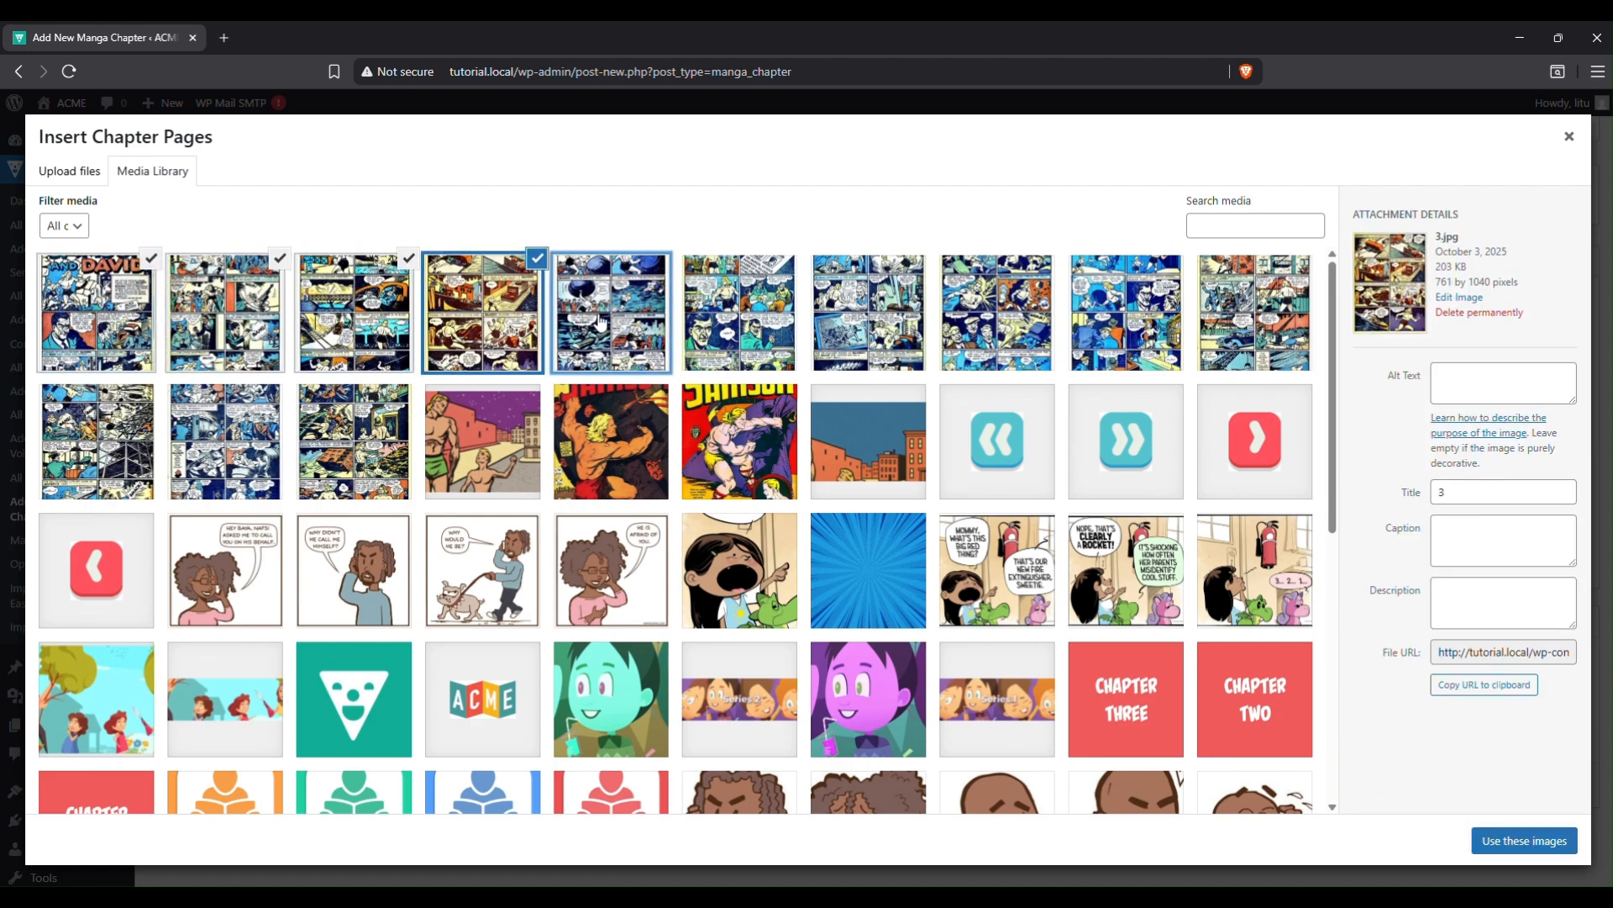
click(756, 321)
click(874, 321)
Select the remaining pages through 12.jpg, insert all 13, and publish Chapter 1.
click(977, 323)
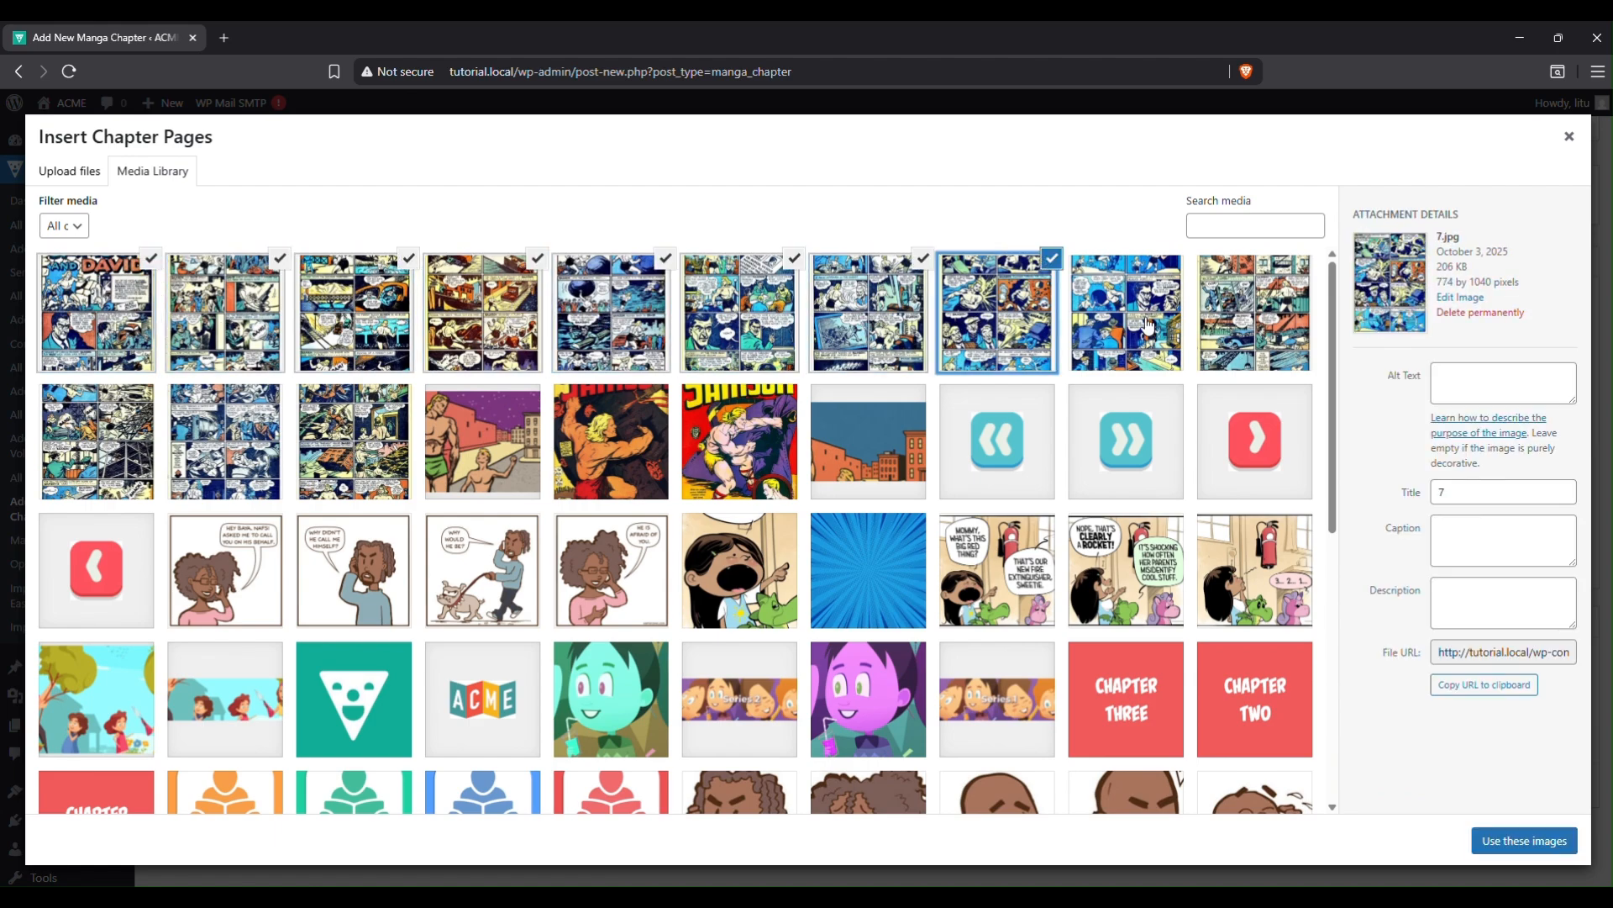
click(1147, 326)
click(1246, 329)
click(82, 438)
click(179, 440)
click(330, 445)
click(1541, 844)
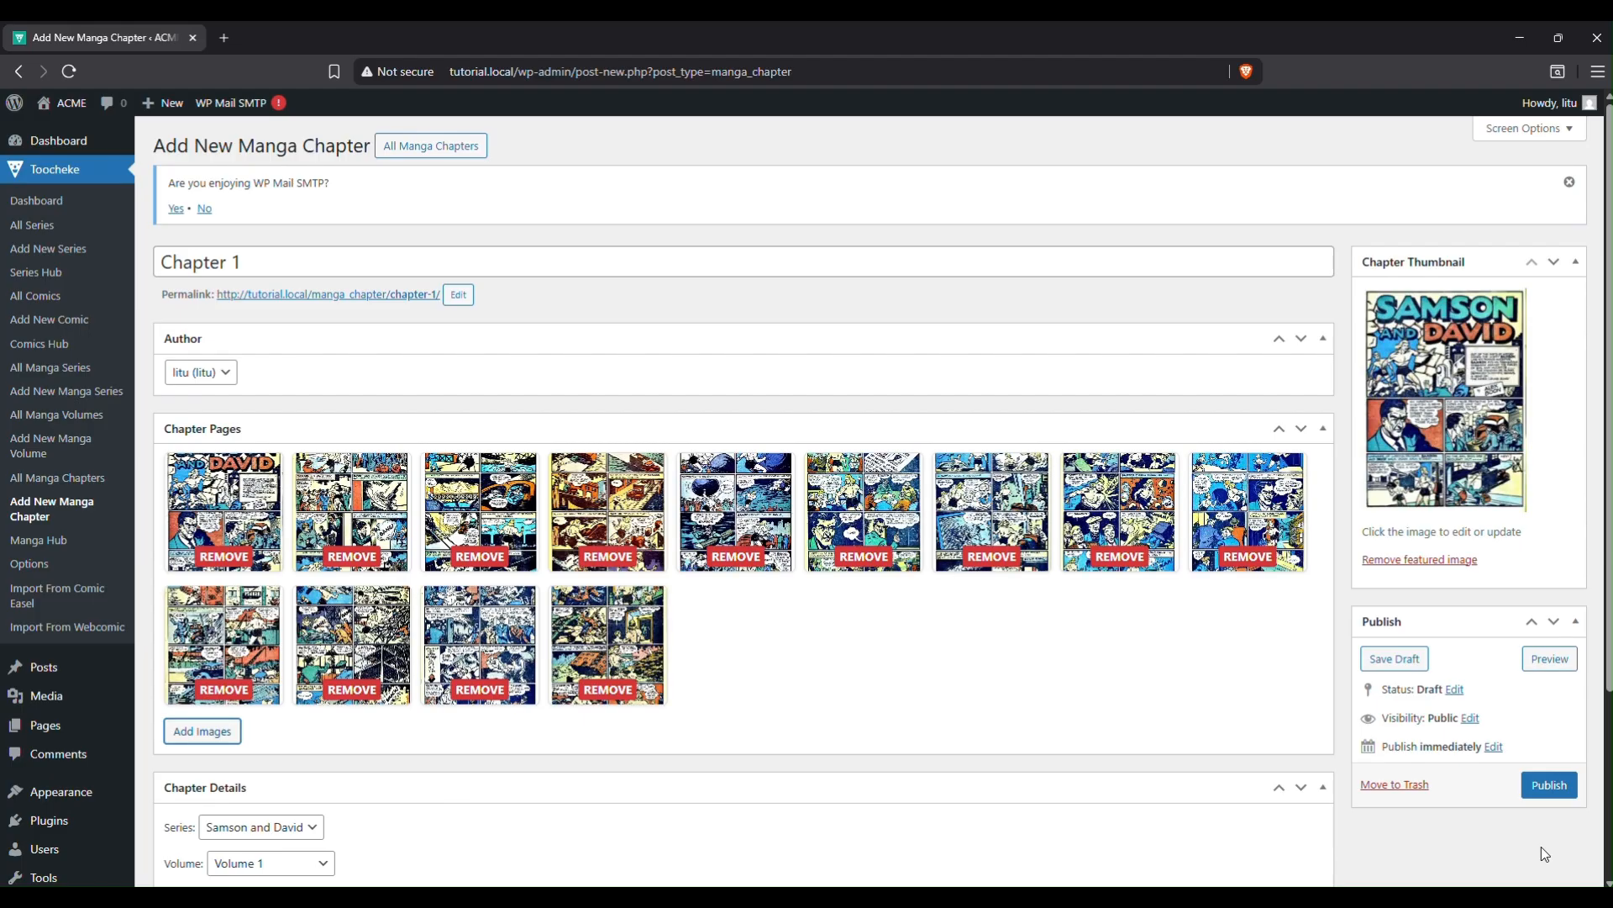
click(1537, 785)
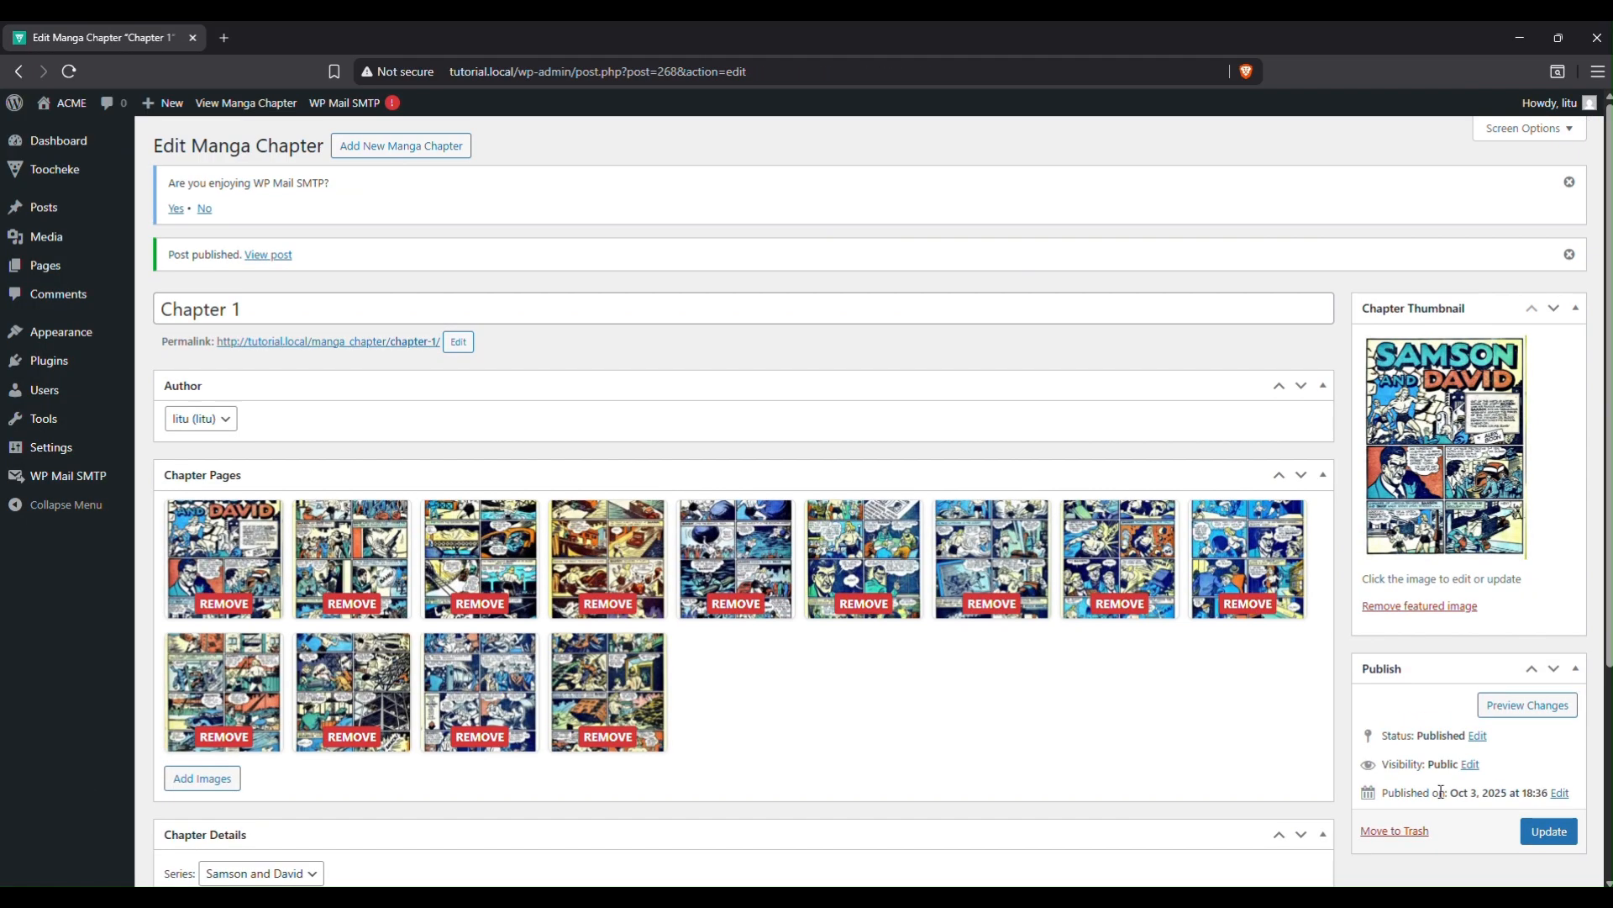
View the published Chapter 1 on the live site, then go back to the Volume 1 page.
click(405, 341)
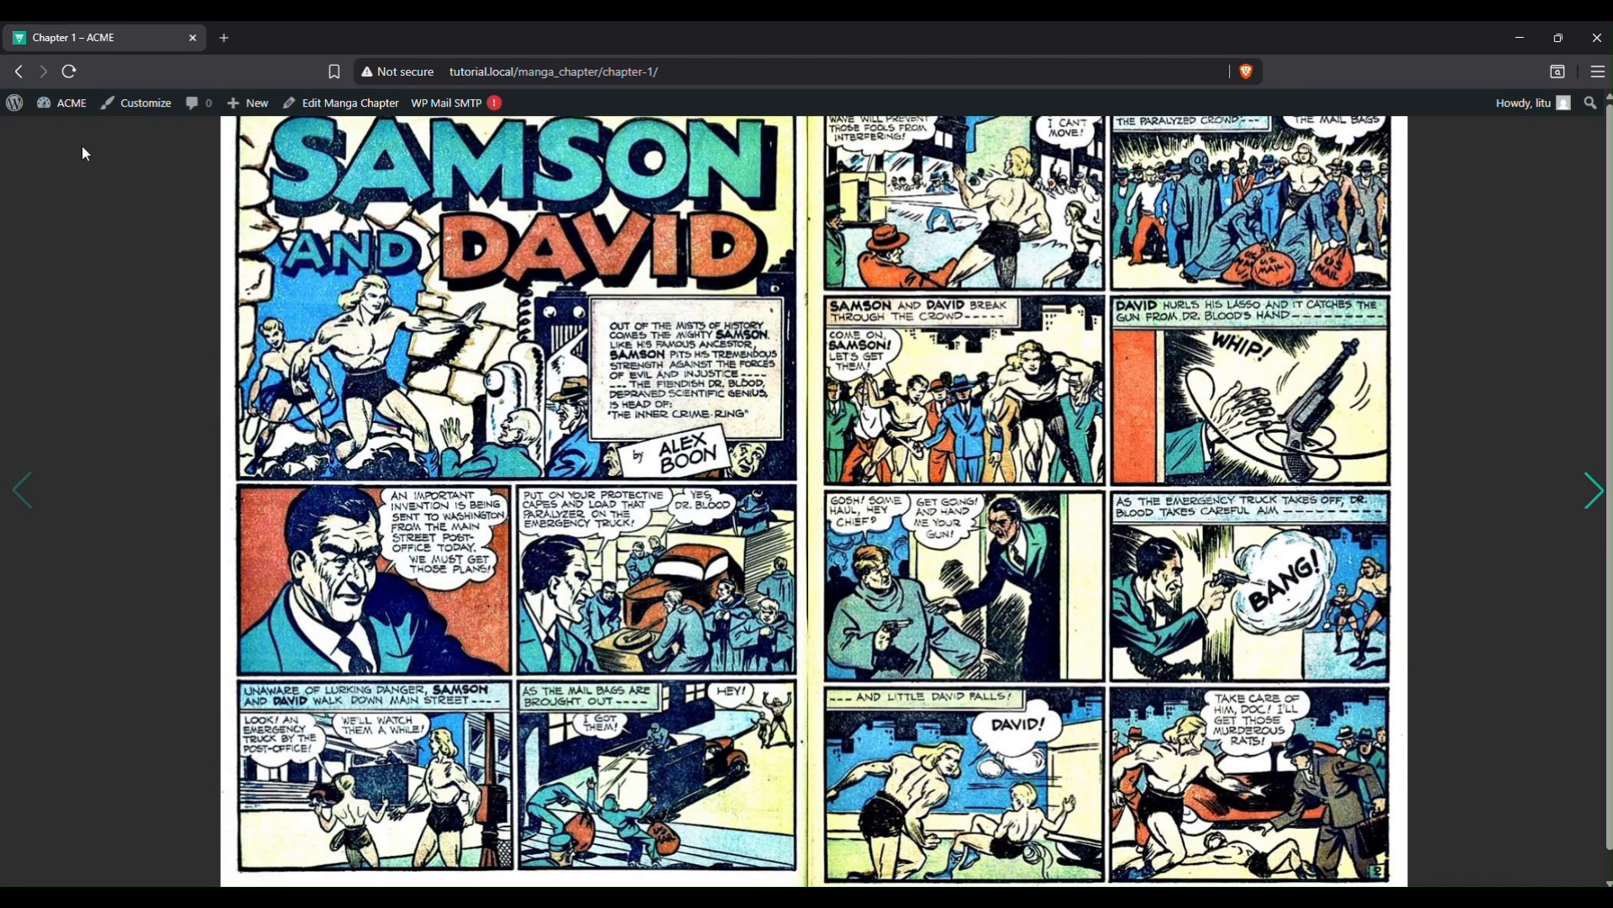
click(21, 73)
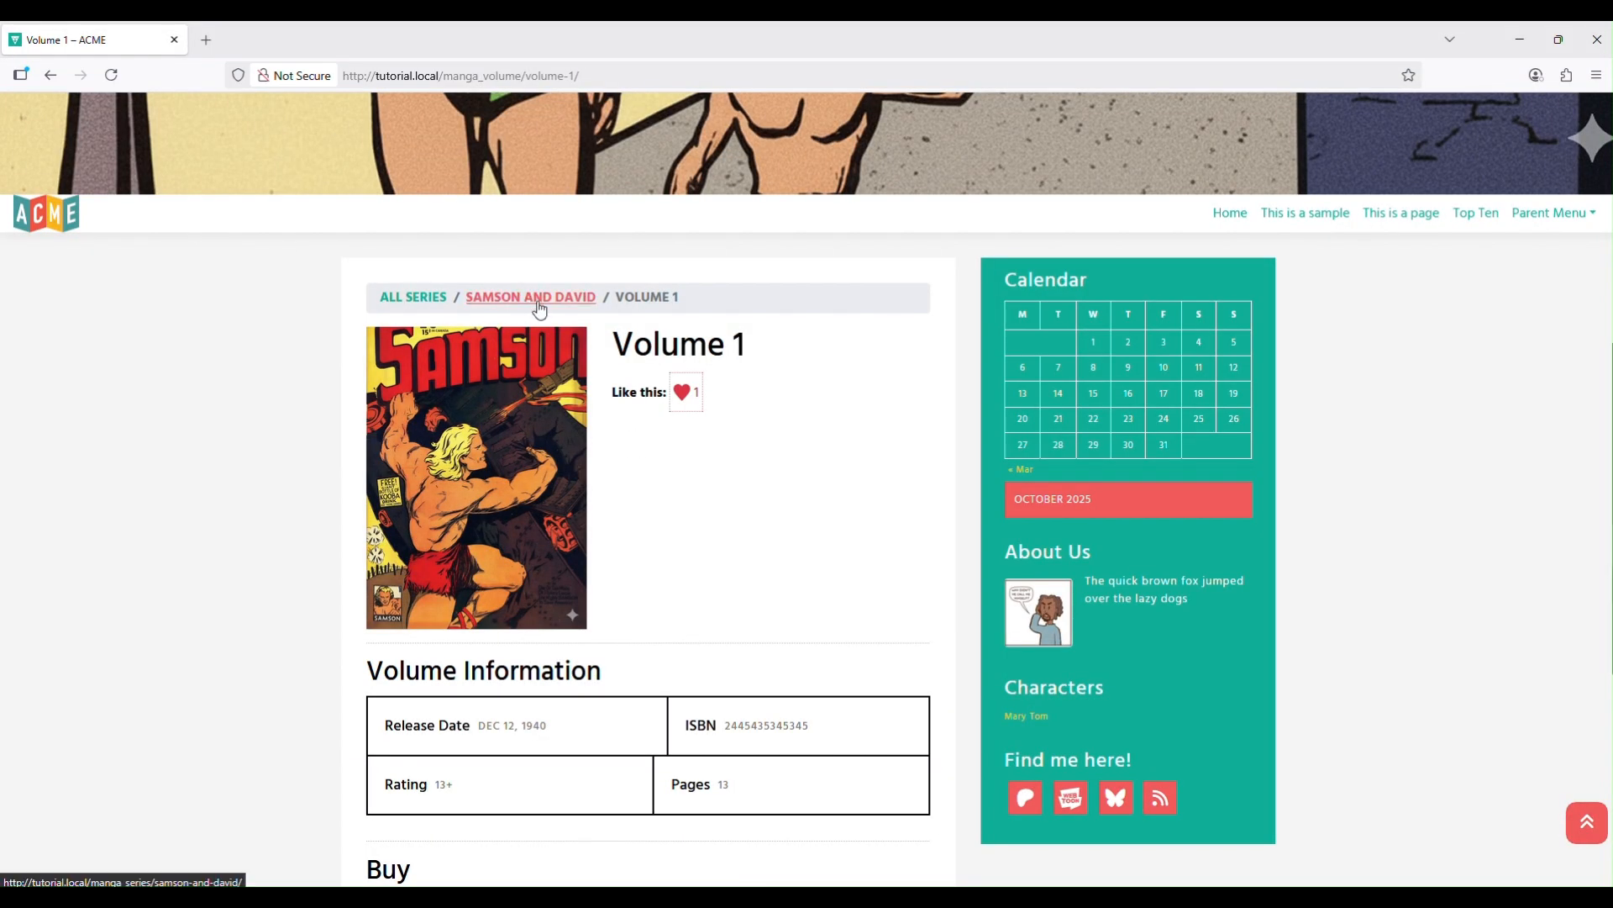
Go through All Series to the Samson and David page and read its latest chapter.
click(402, 297)
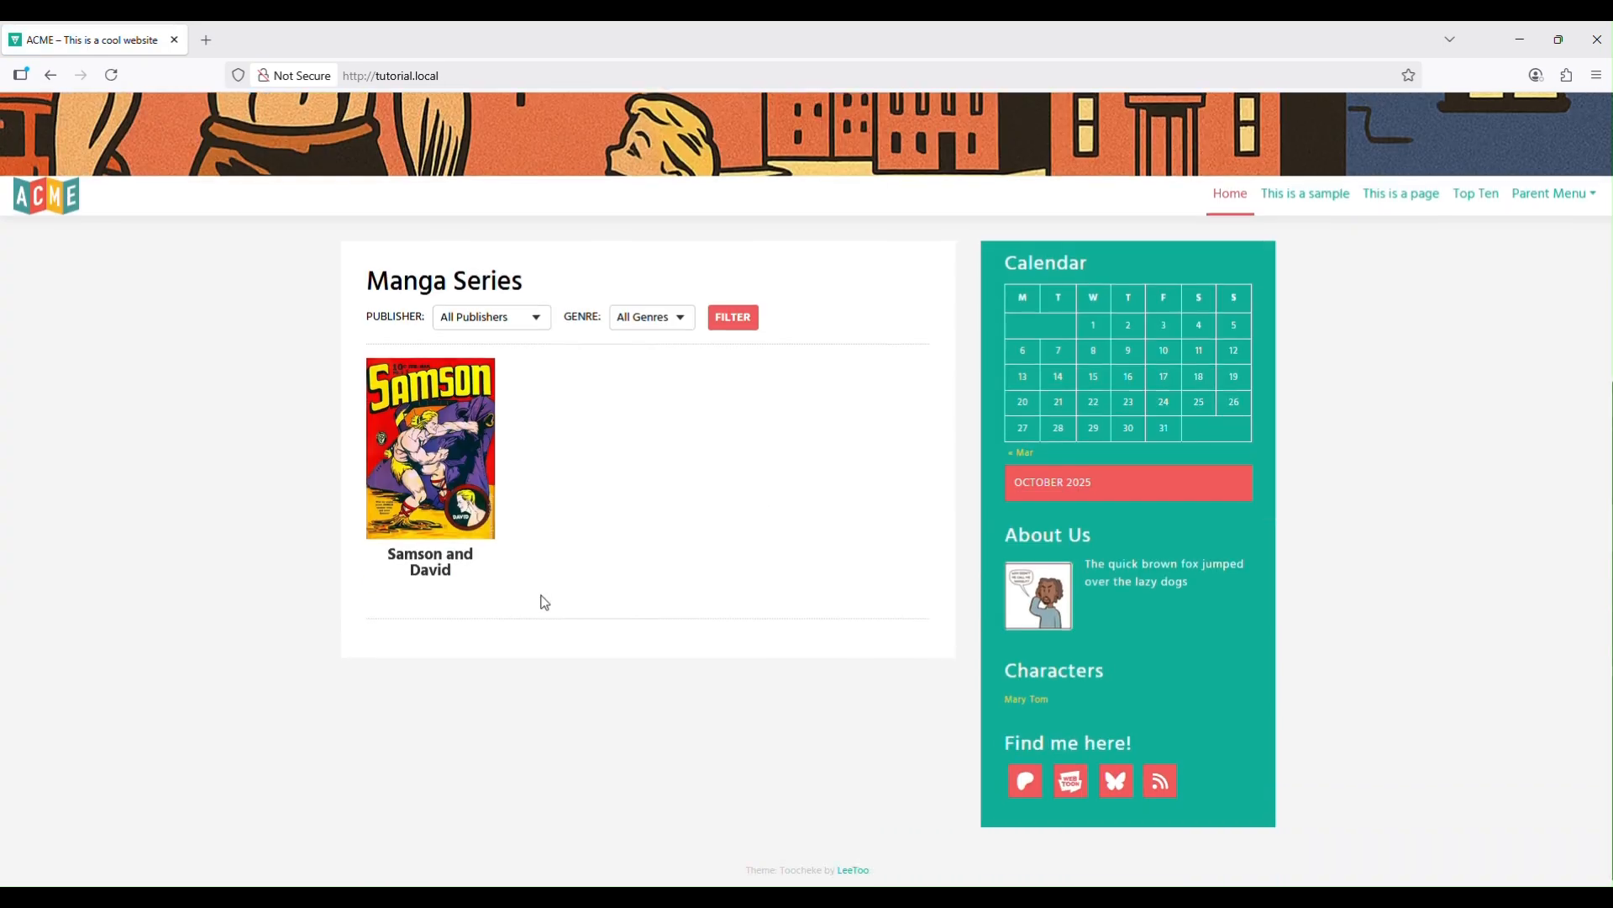
click(452, 494)
scroll(532, 563, down, 1)
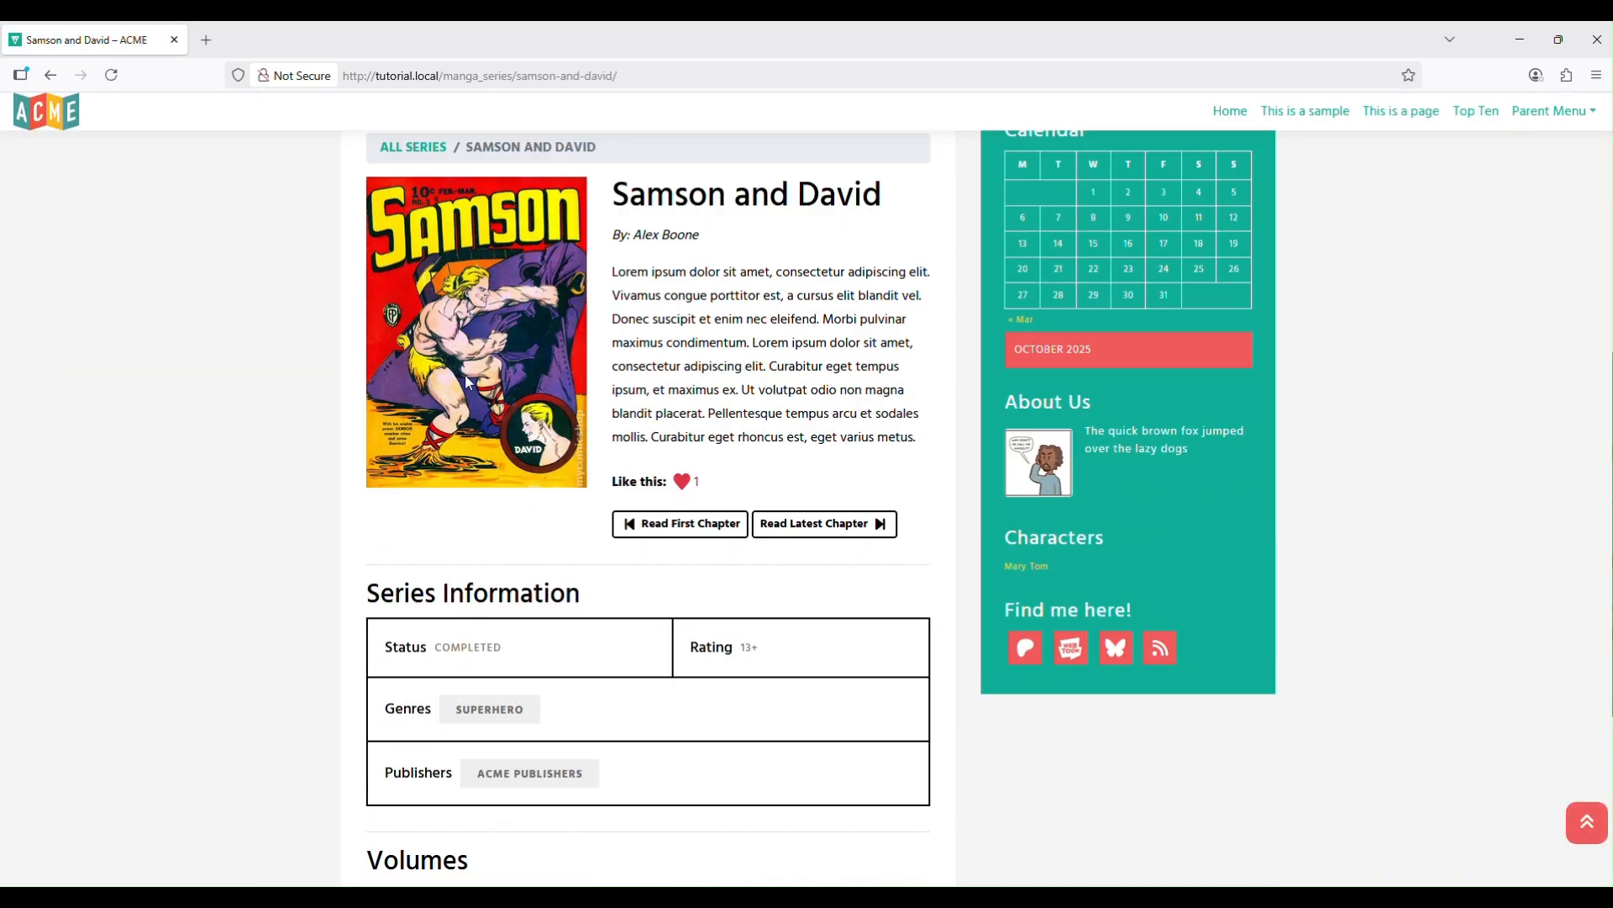
scroll(533, 658, down, 4)
scroll(633, 824, up, 3)
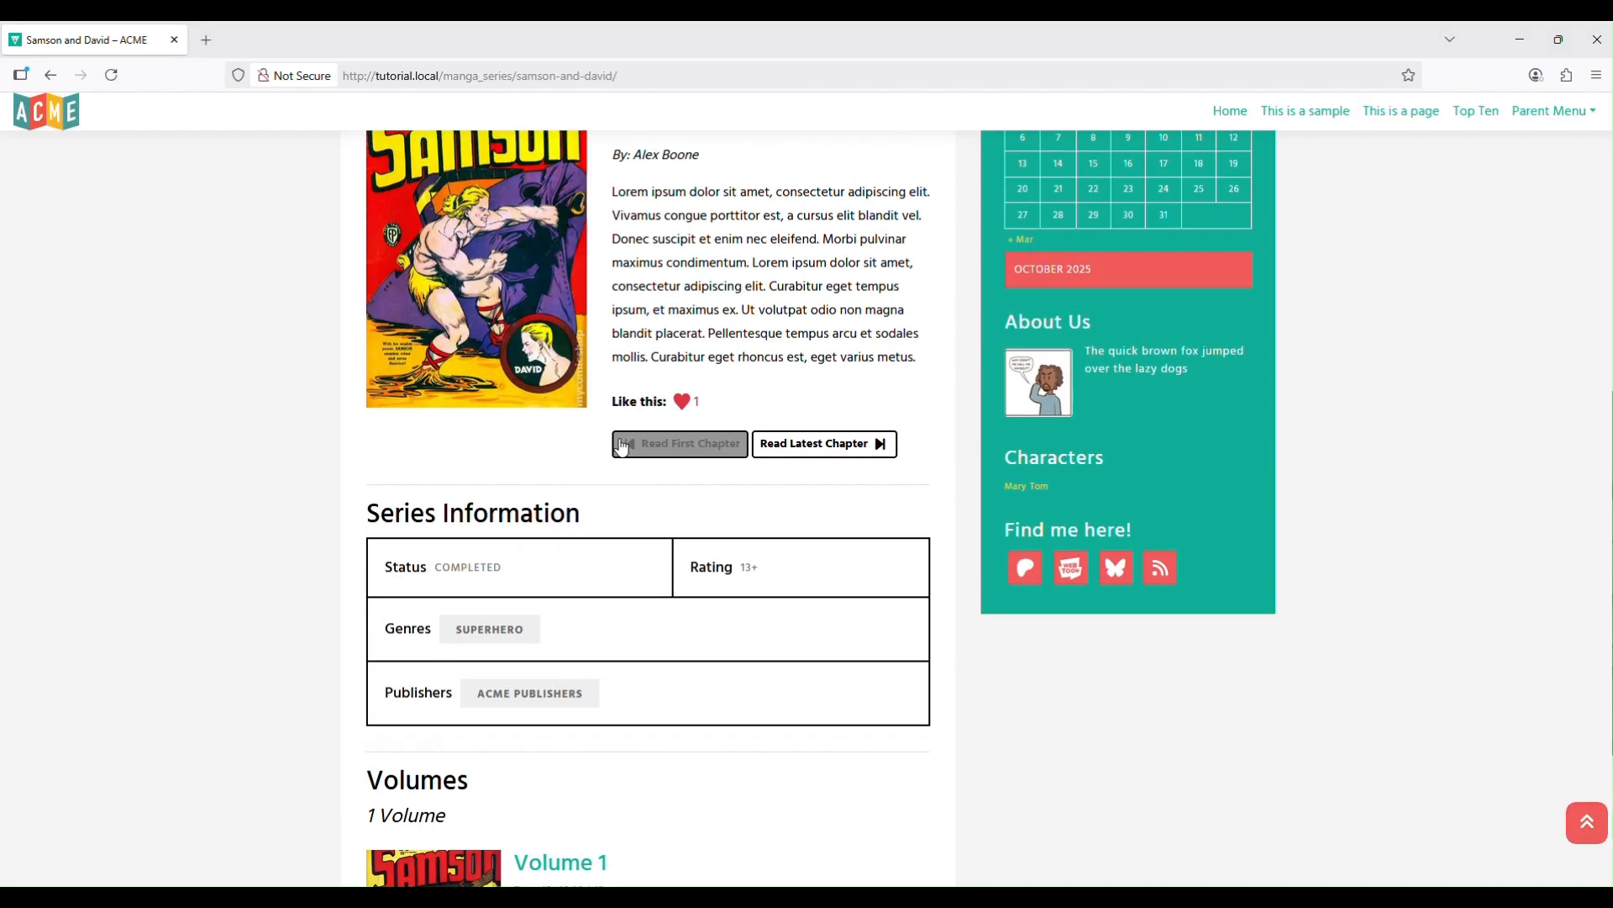
scroll(841, 672, up, 1)
scroll(857, 685, up, 2)
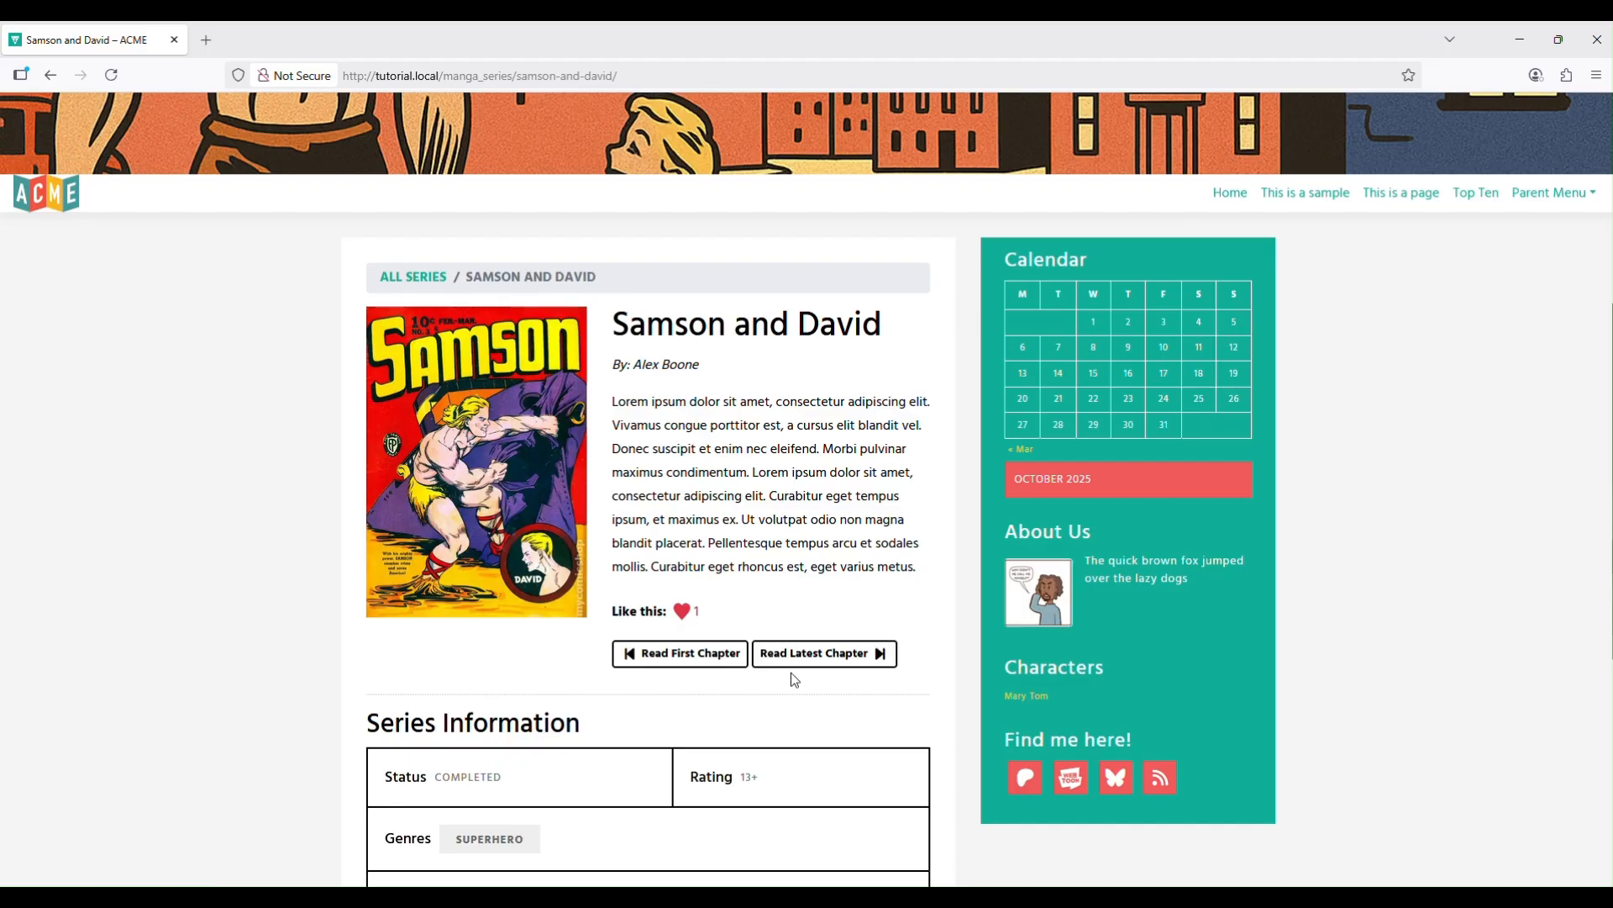
click(828, 656)
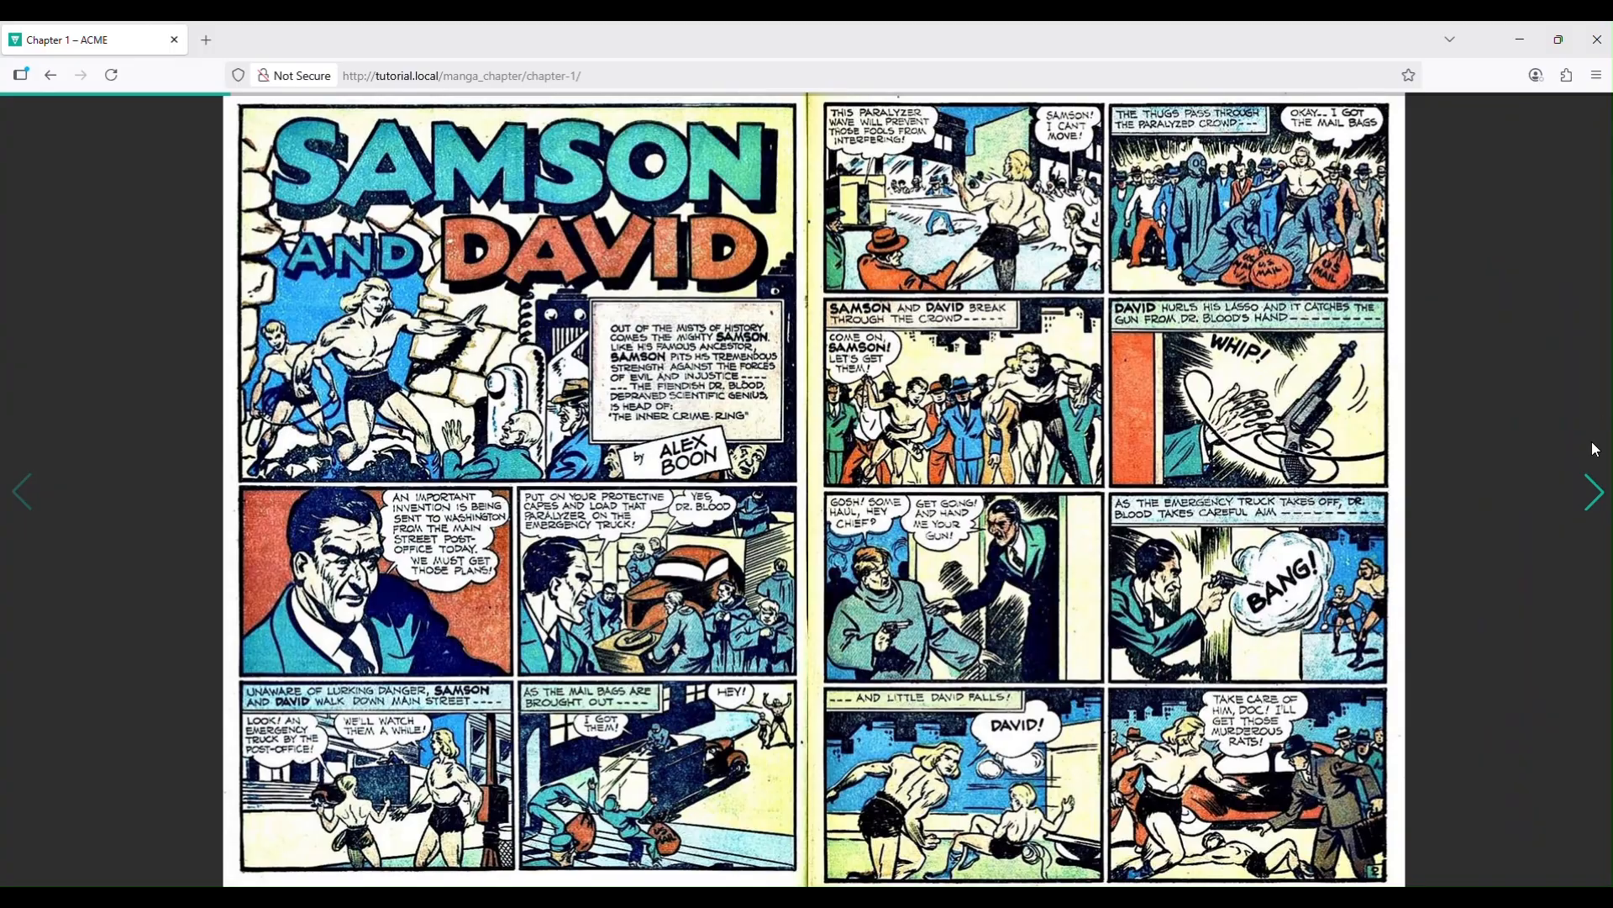
Page forward four spreads and back one, then show the reader controls at page 7 of 14.
click(1595, 490)
click(1599, 491)
click(1597, 491)
click(1593, 492)
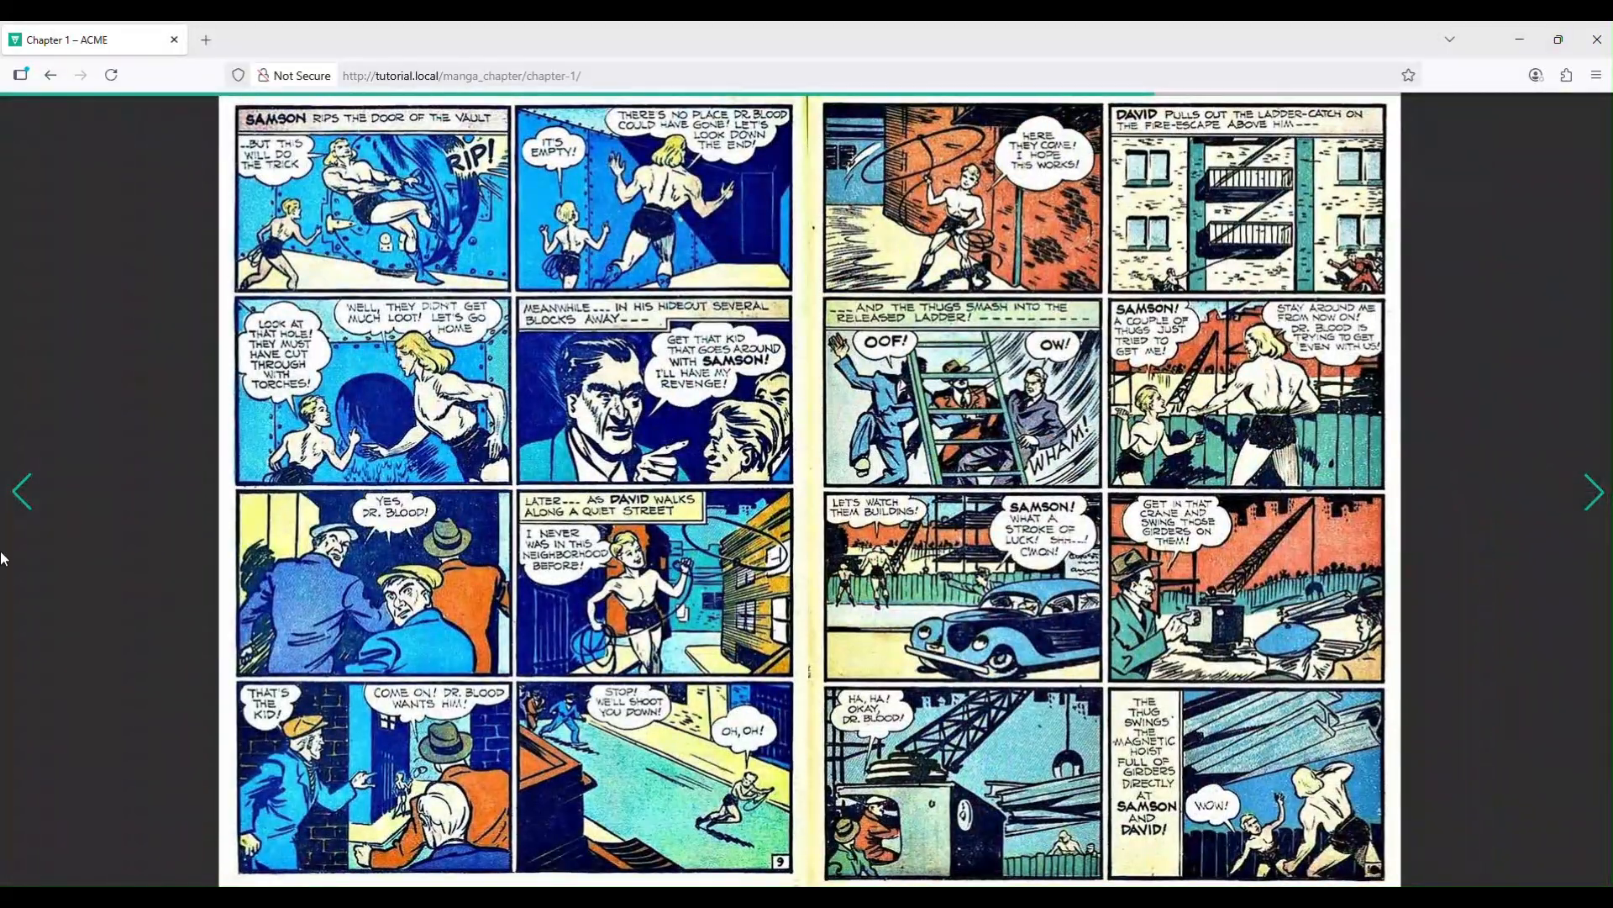
click(21, 511)
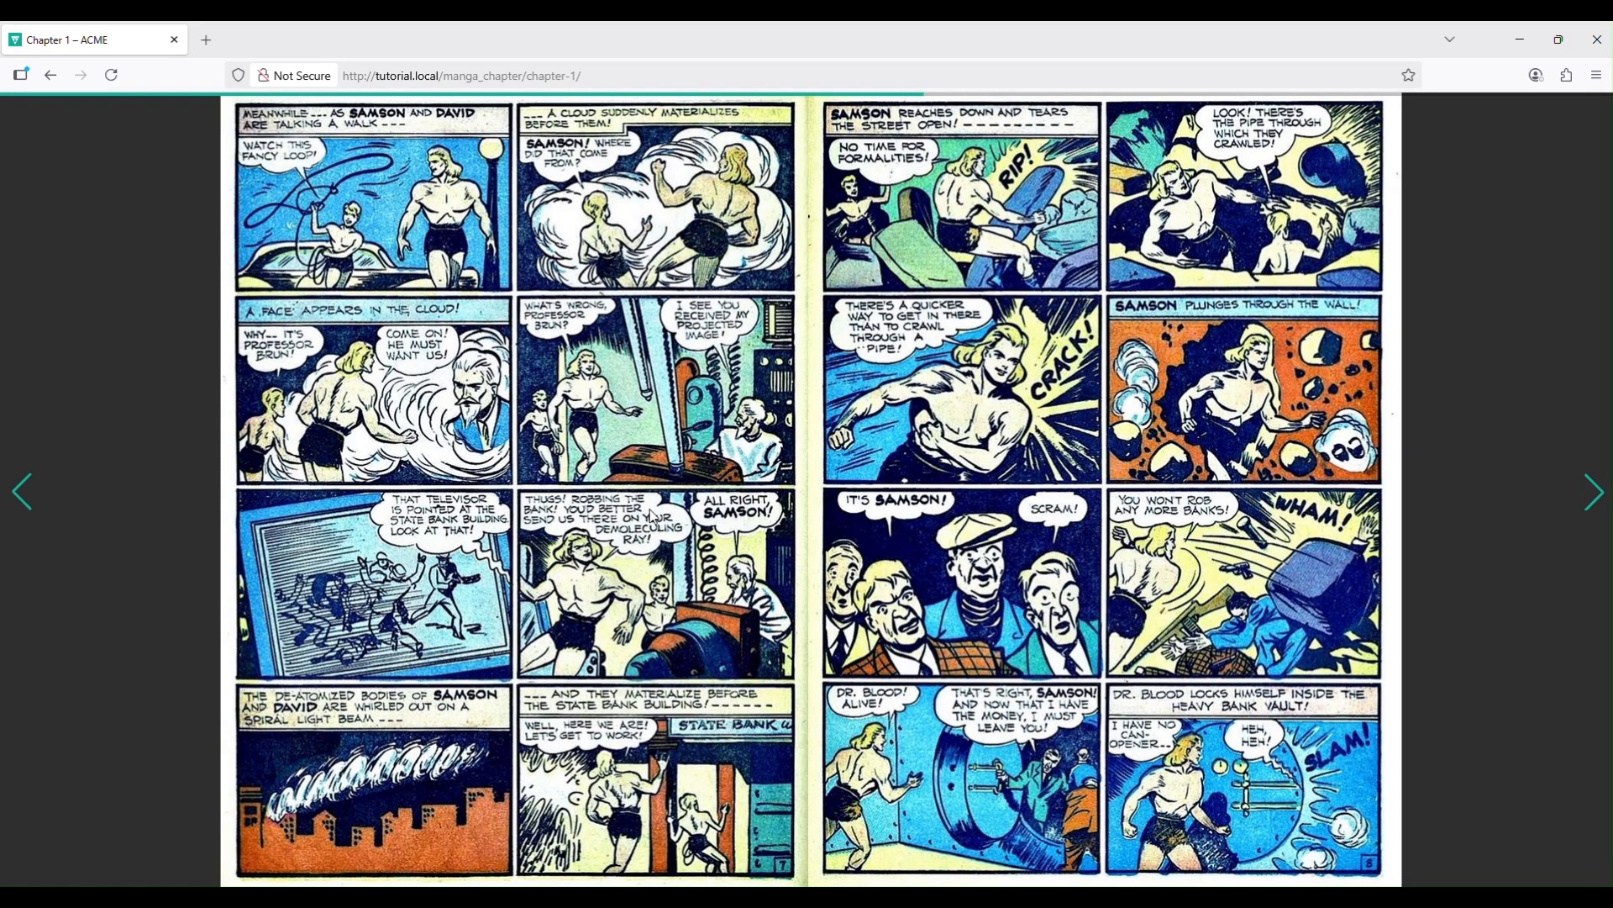
click(656, 554)
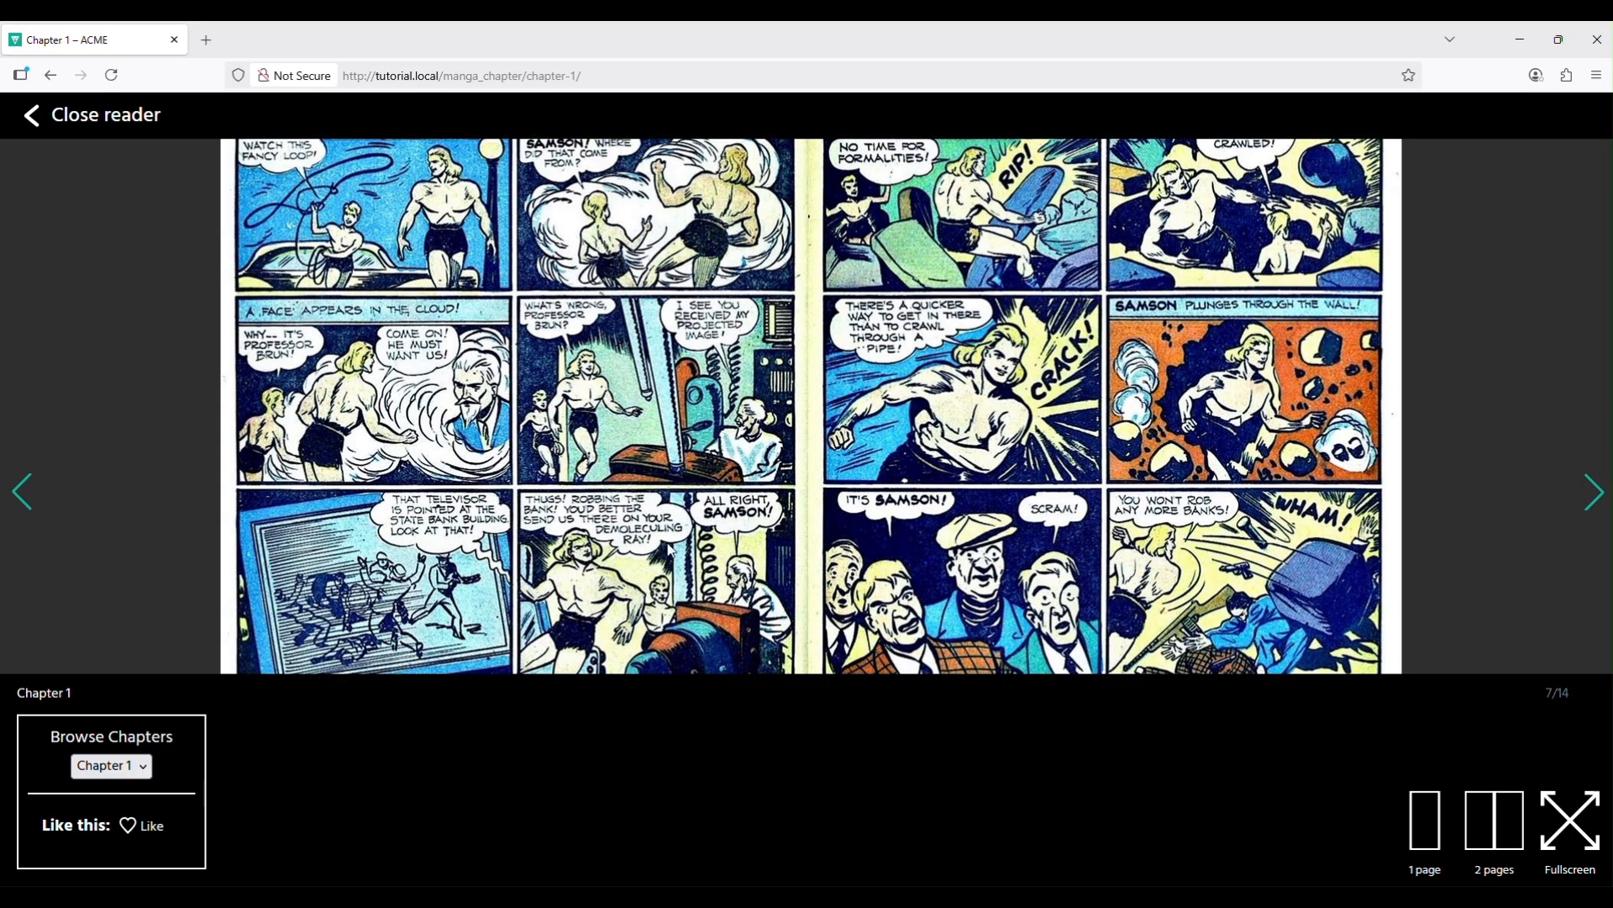
Read Chapter 1 one page at a time in full screen, turning pages forward and back.
click(1430, 837)
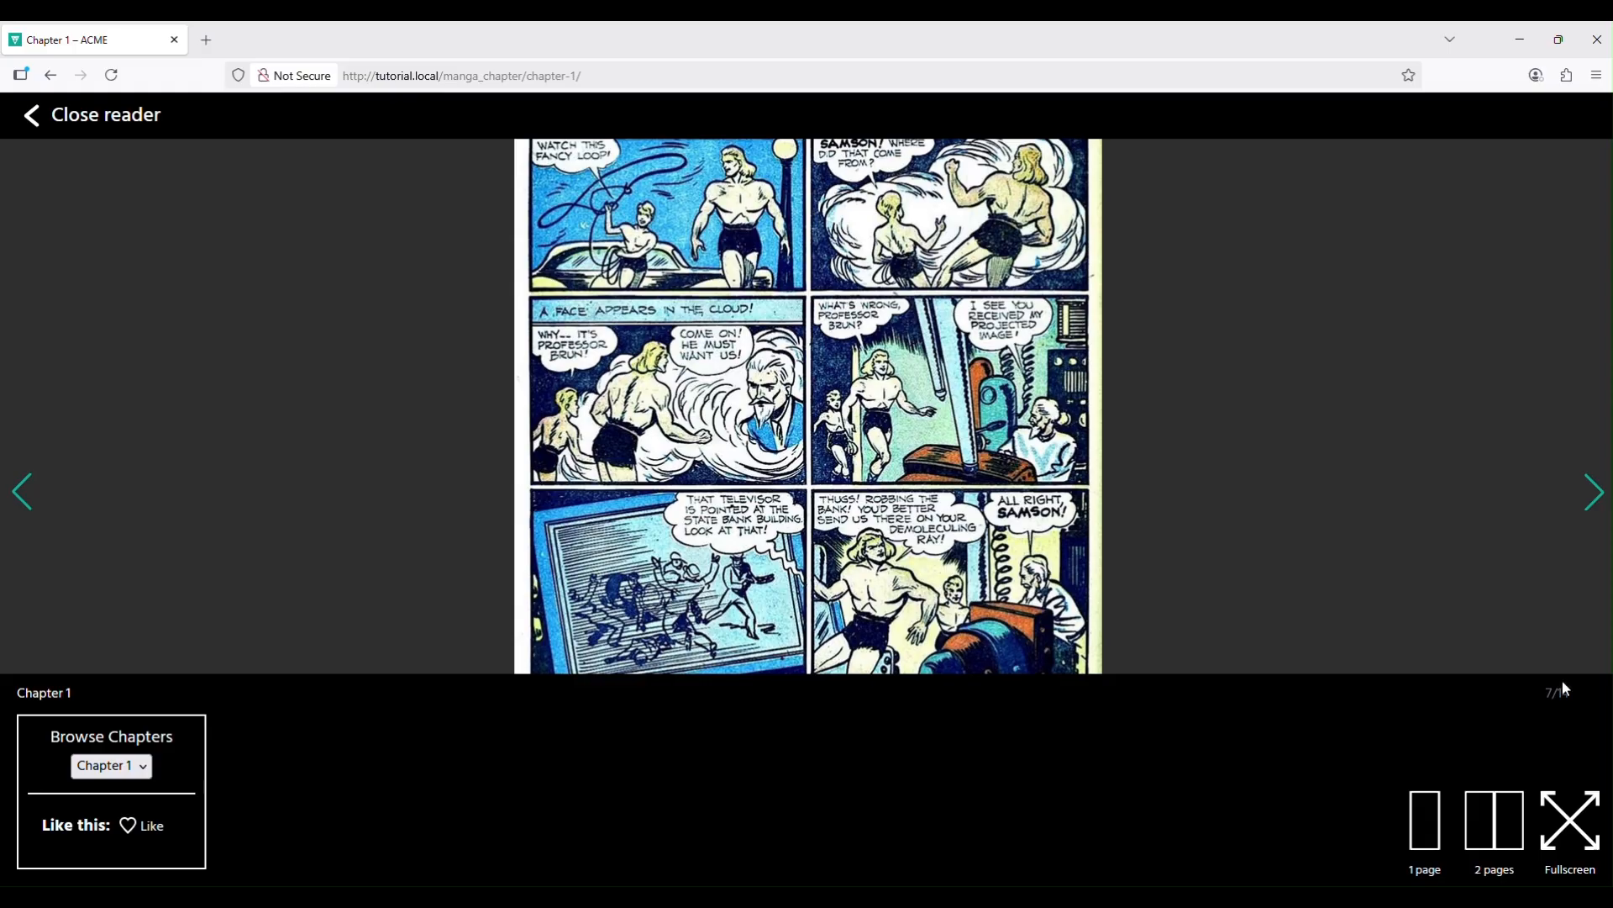
click(1571, 842)
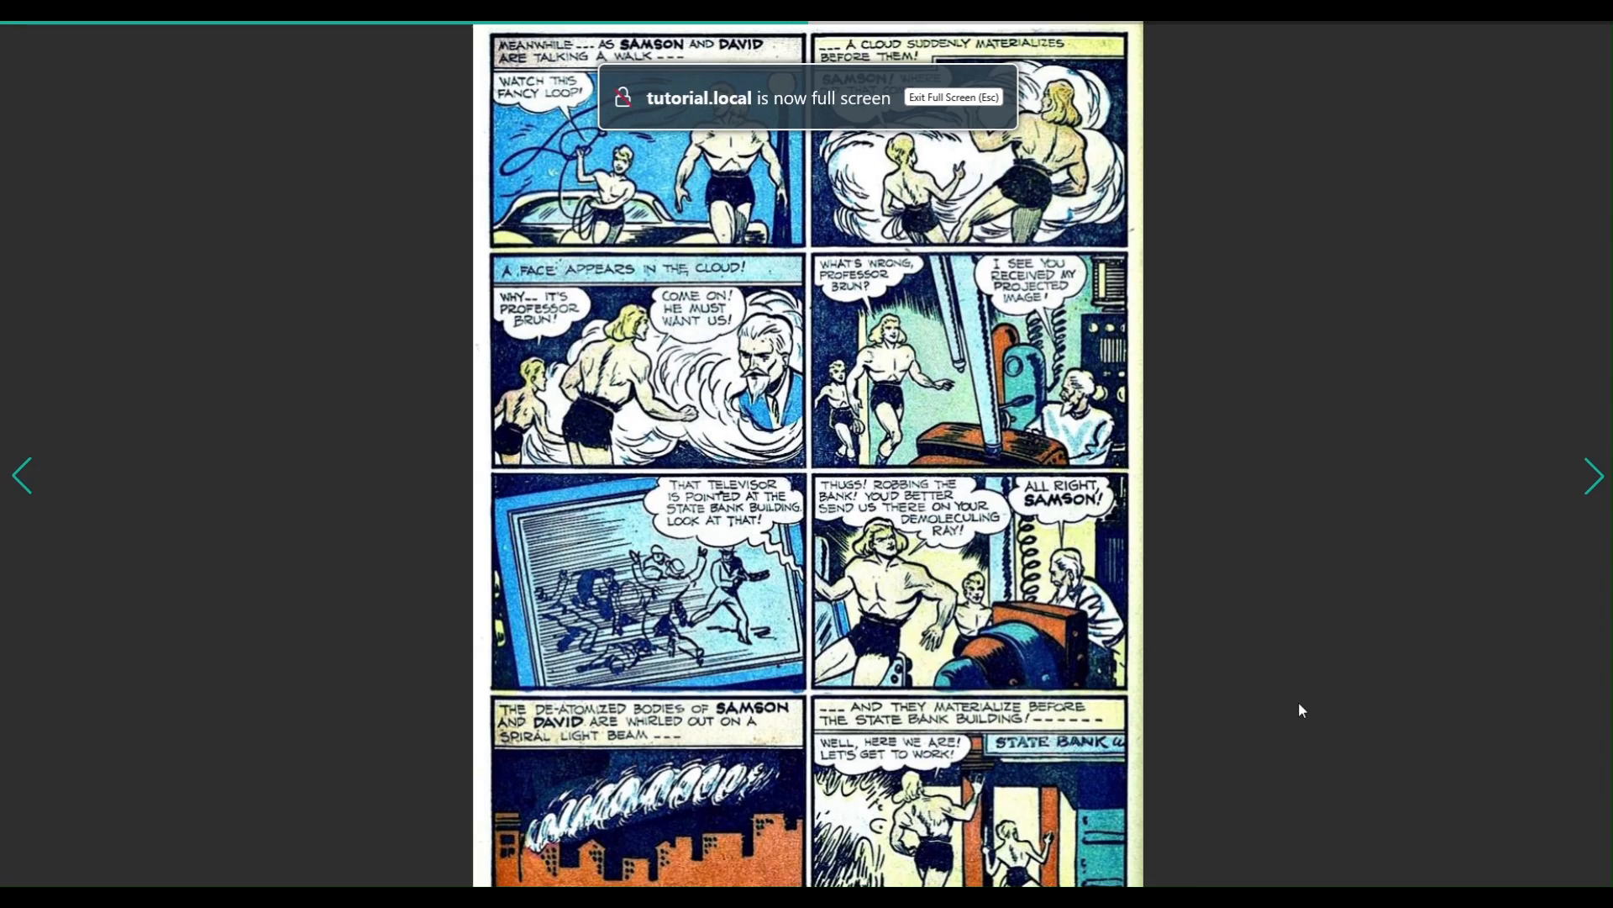
click(1589, 478)
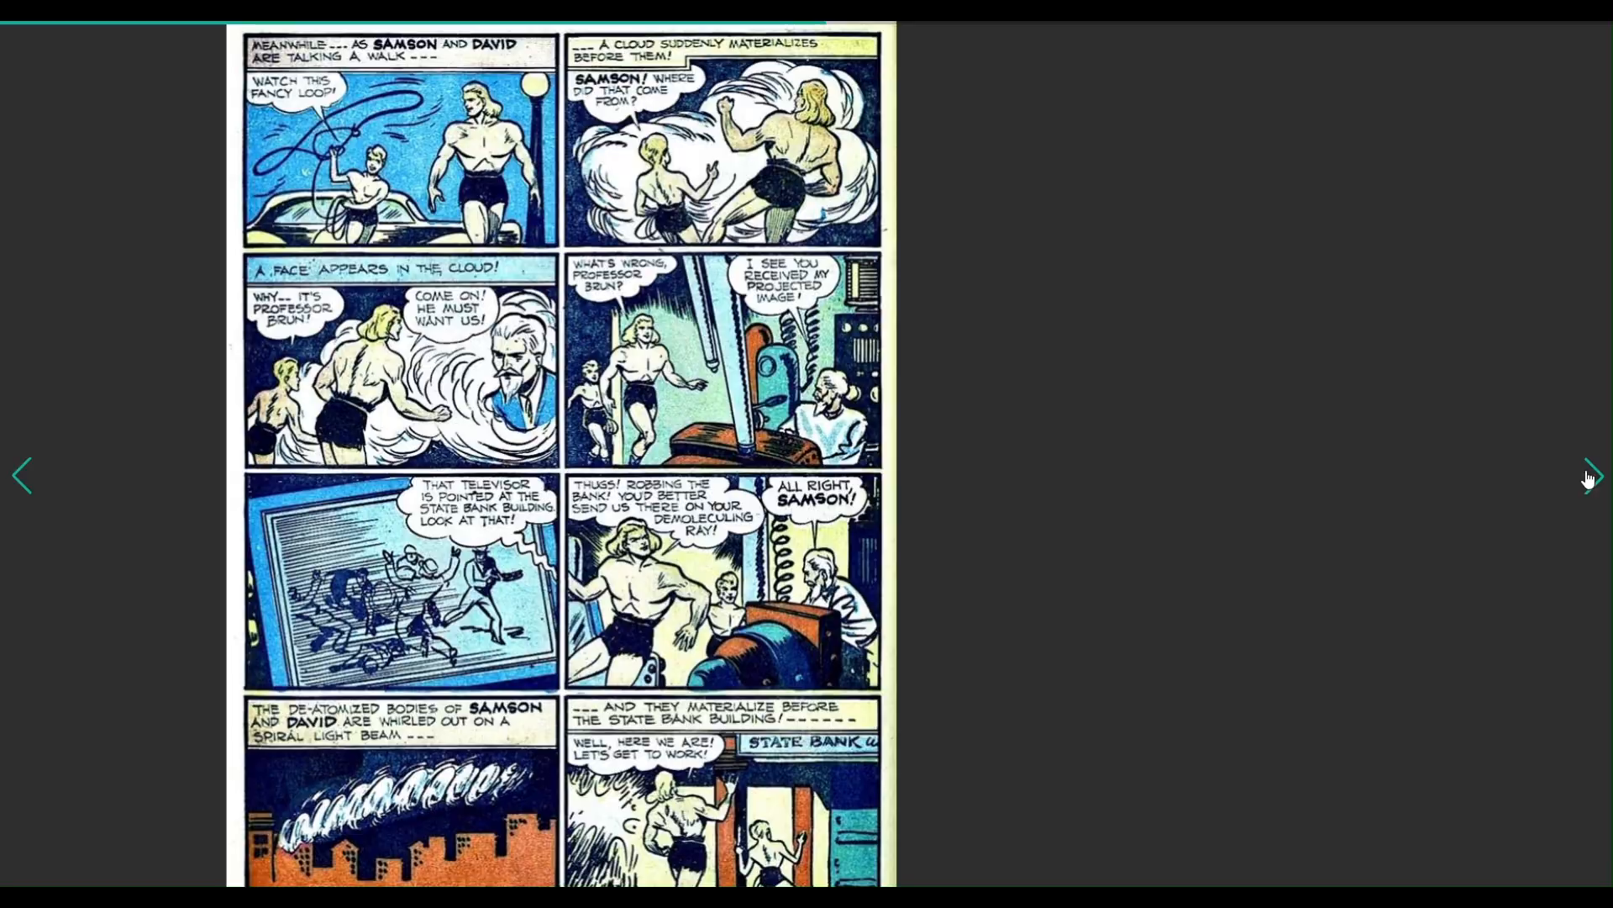
click(1588, 477)
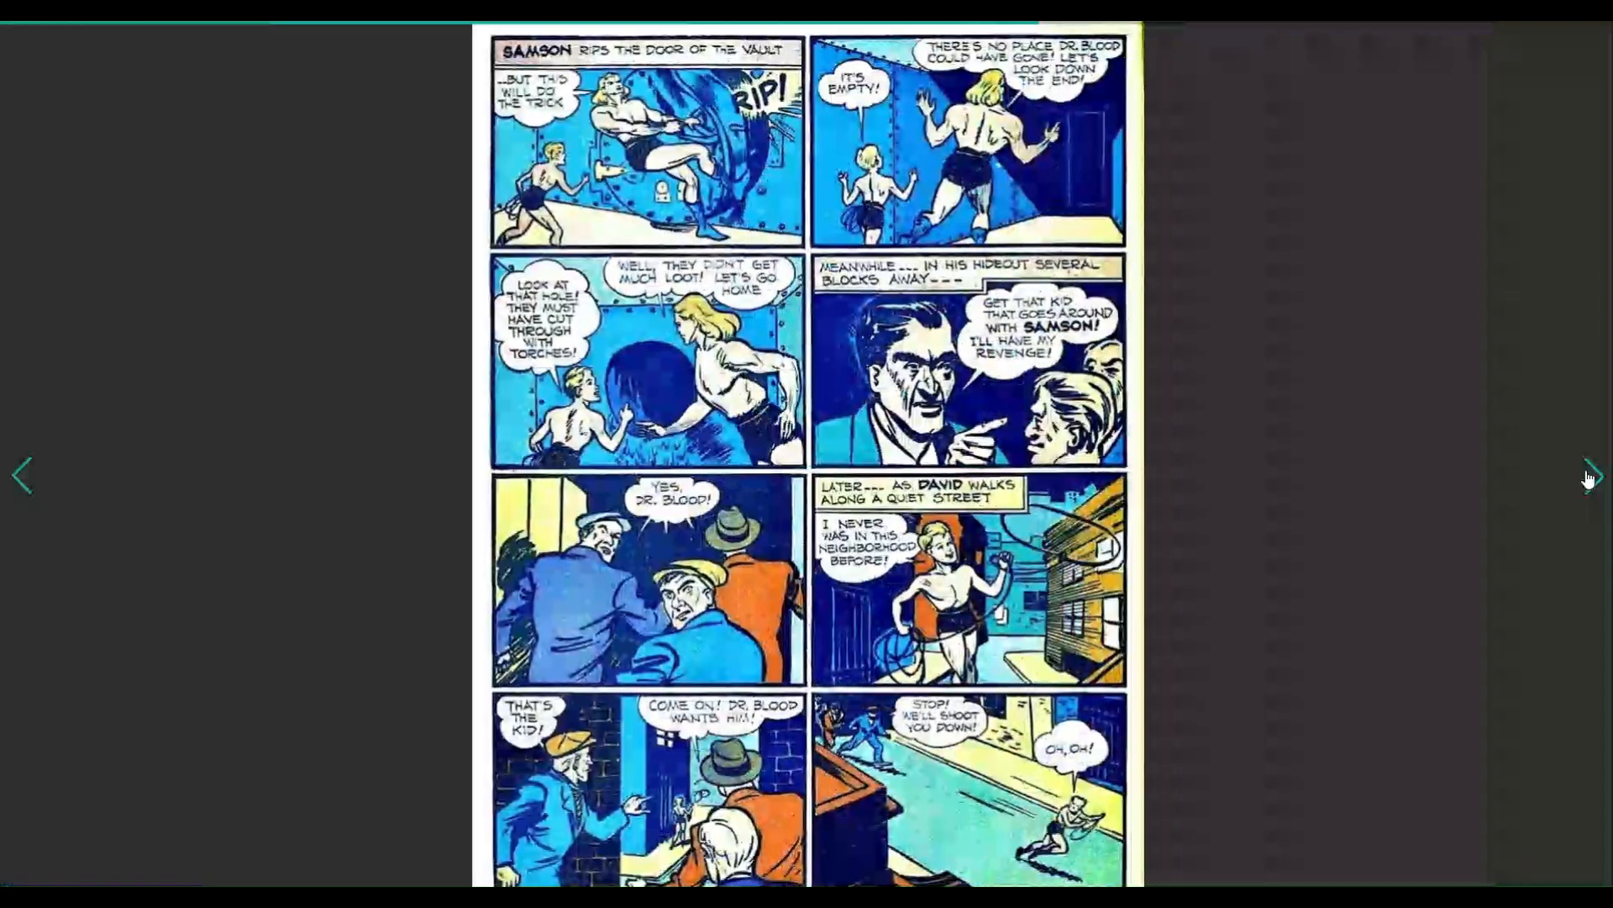
click(20, 485)
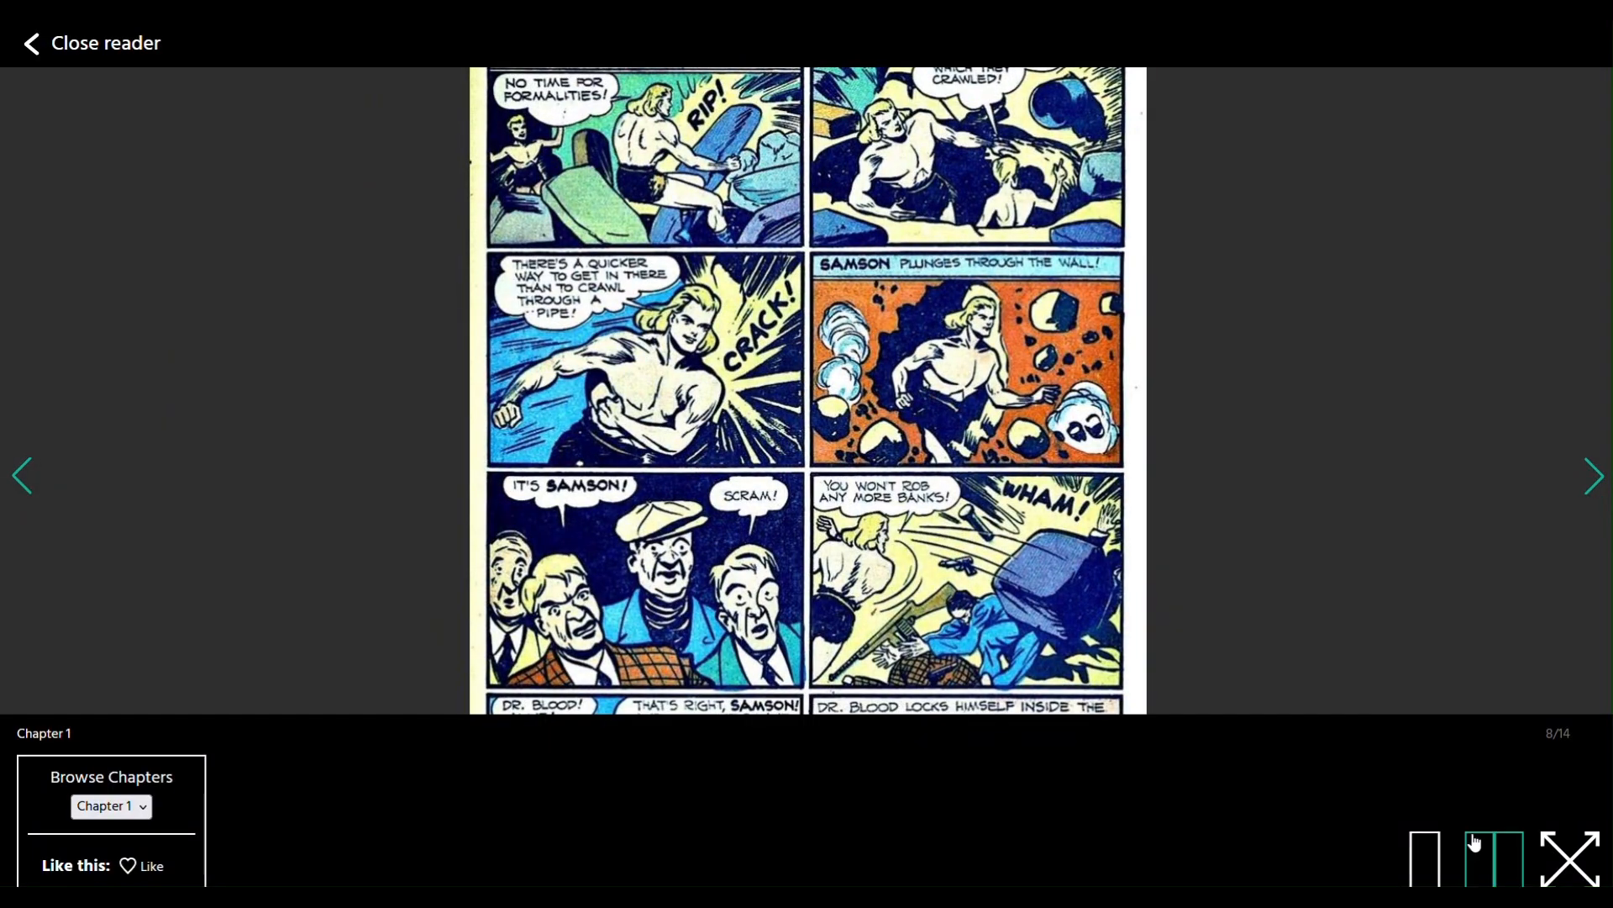
Switch to two-page spreads and flip back through six earlier spreads.
click(1473, 832)
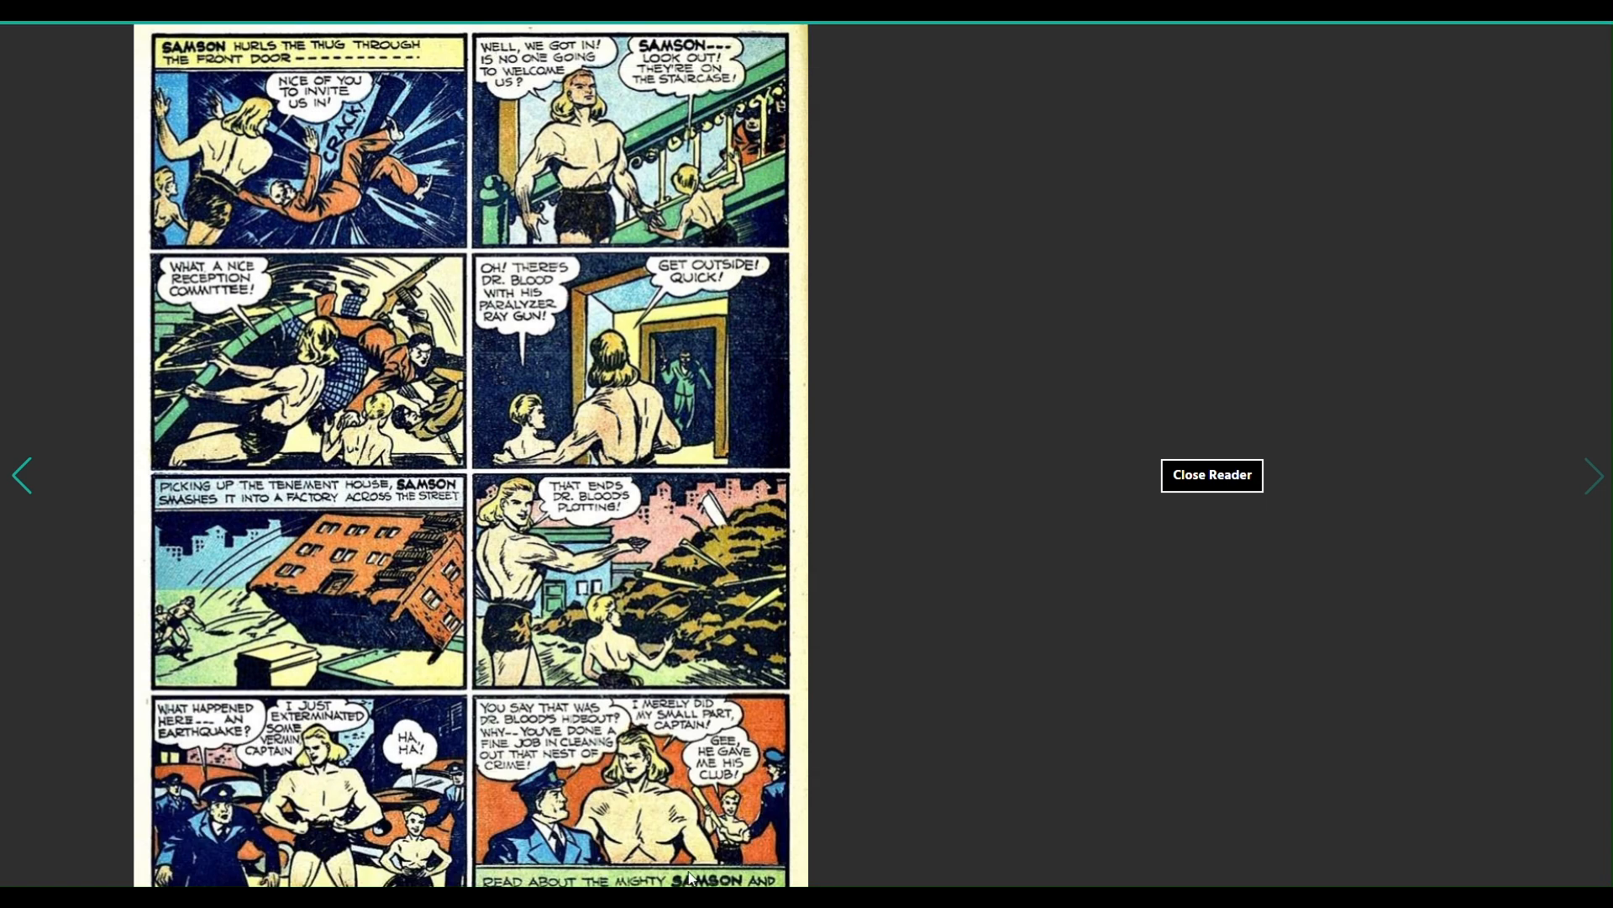
click(22, 478)
click(23, 478)
click(23, 479)
click(24, 479)
click(24, 479)
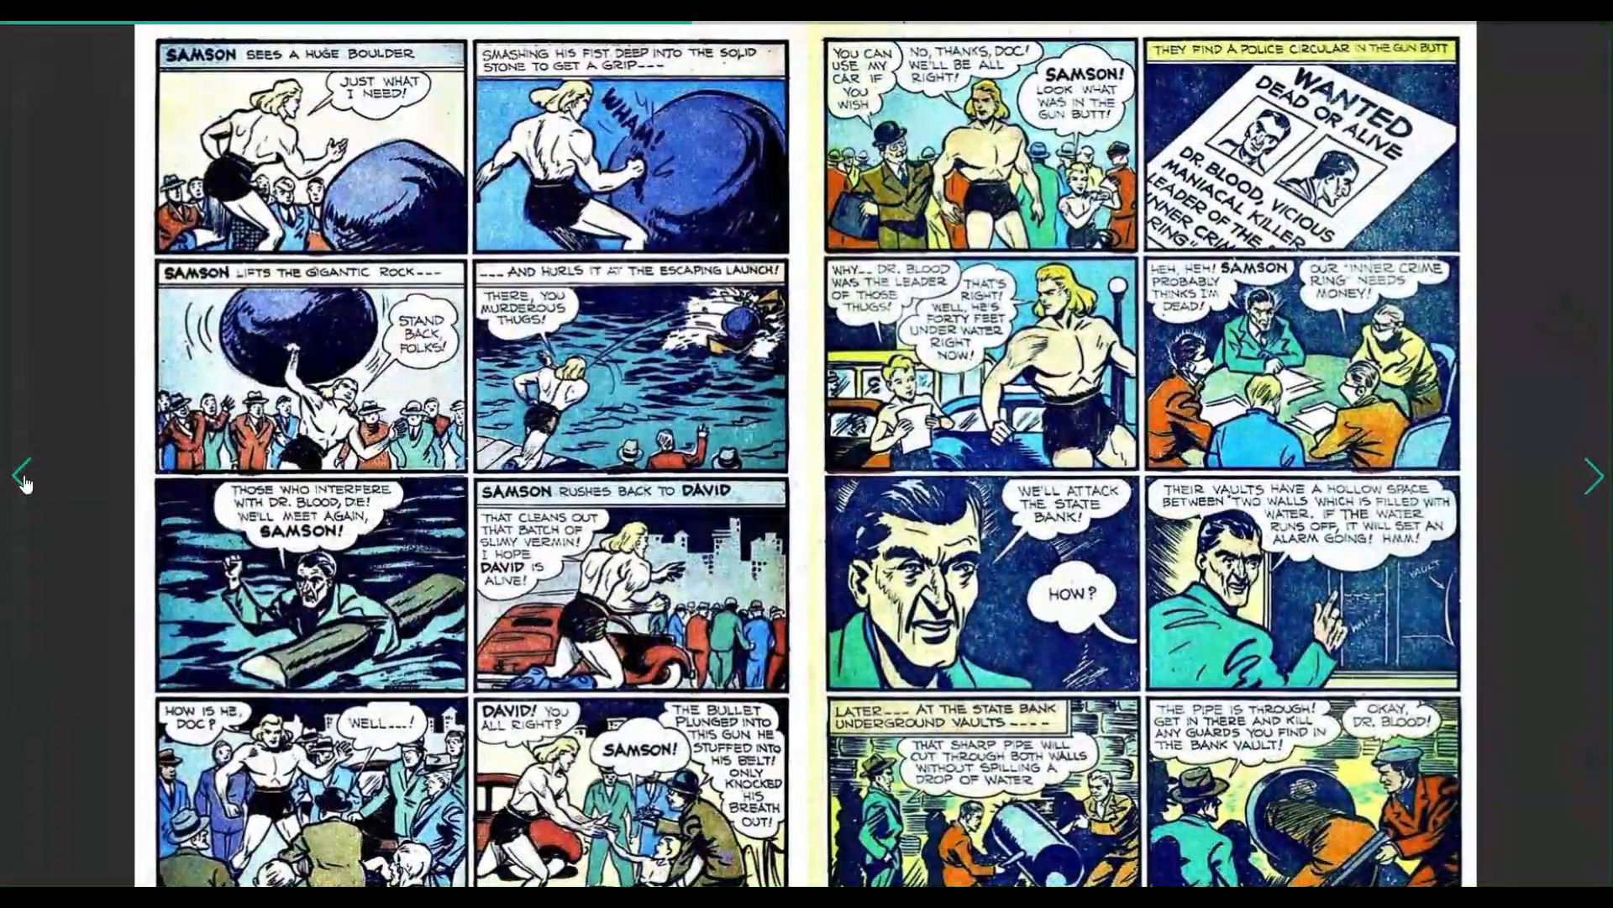
click(24, 479)
click(23, 479)
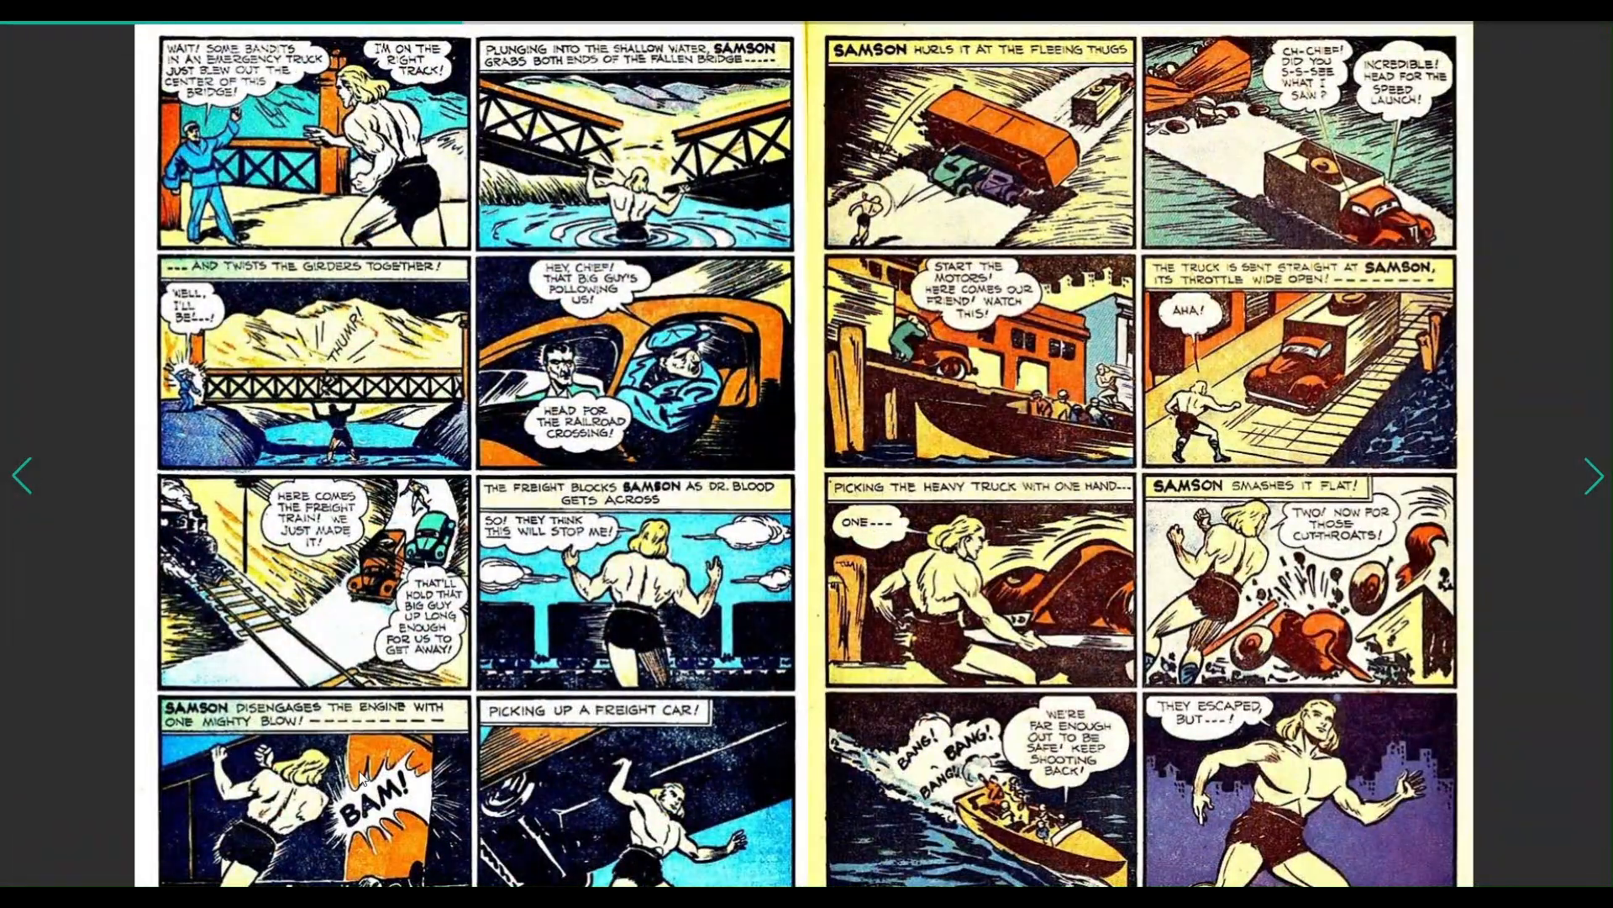
Like Chapter 1 and browse the chapter list before dismissing it.
click(645, 549)
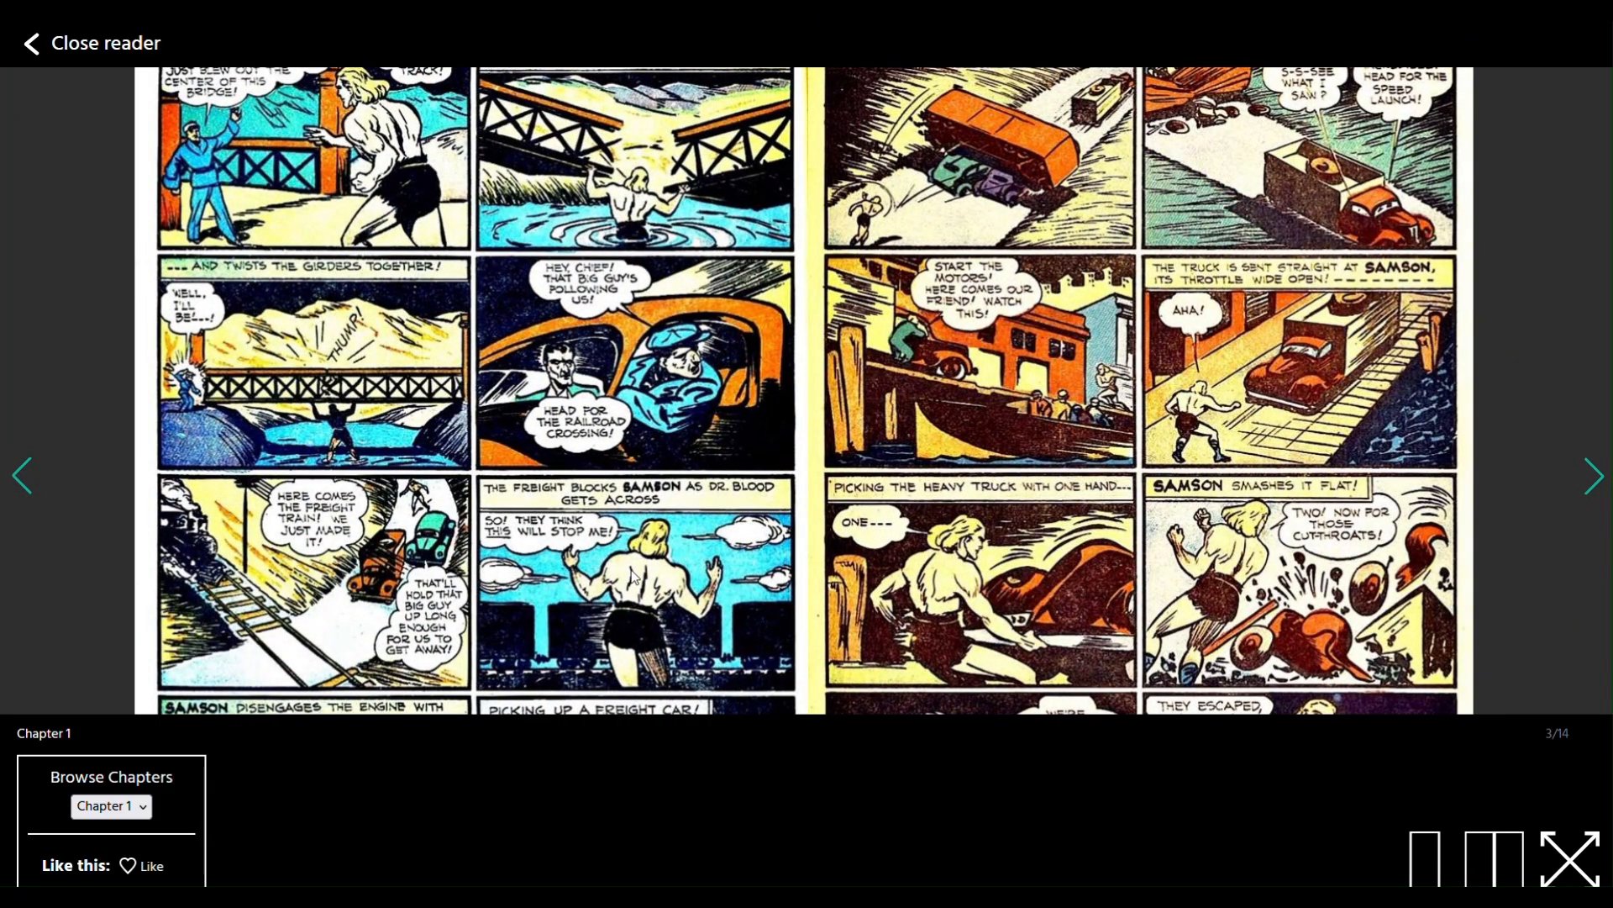
click(140, 868)
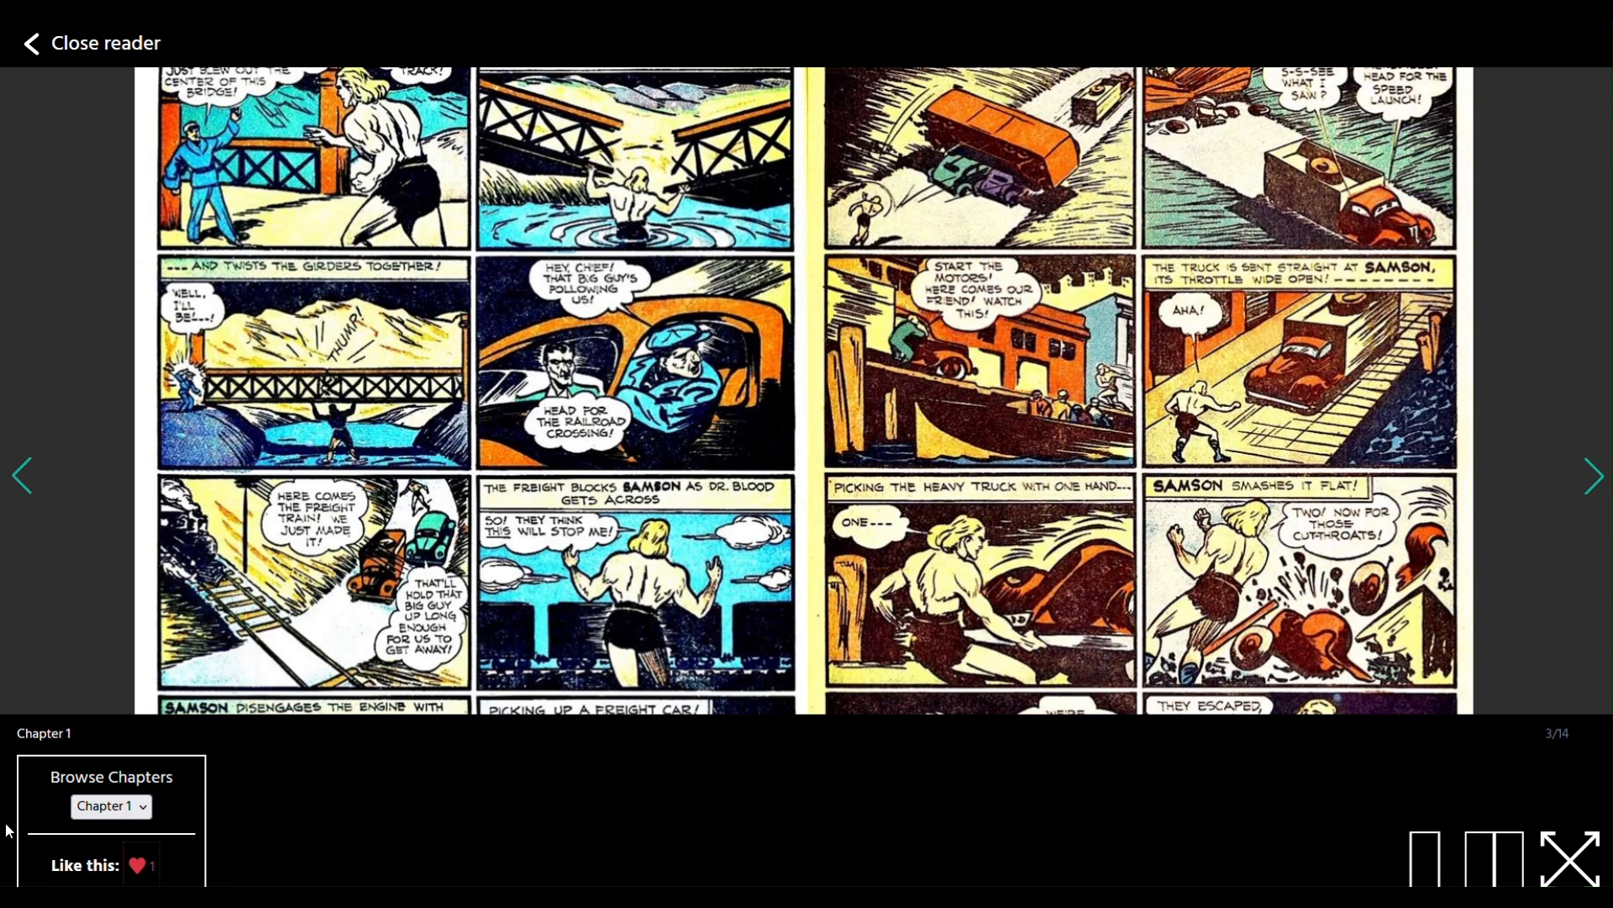
click(130, 811)
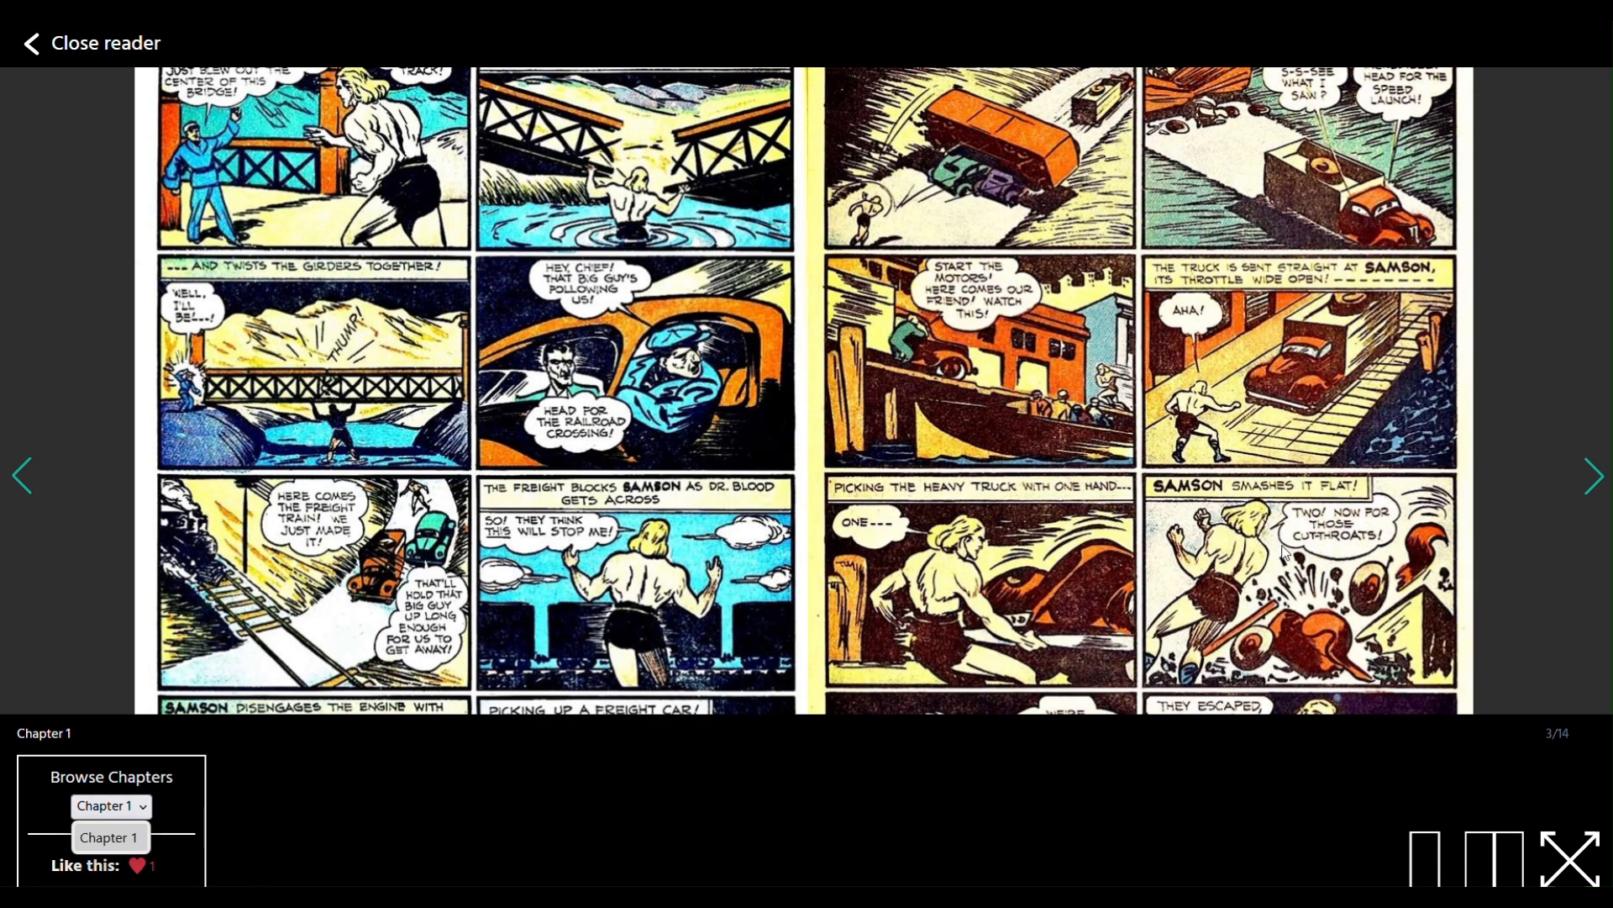
click(1484, 585)
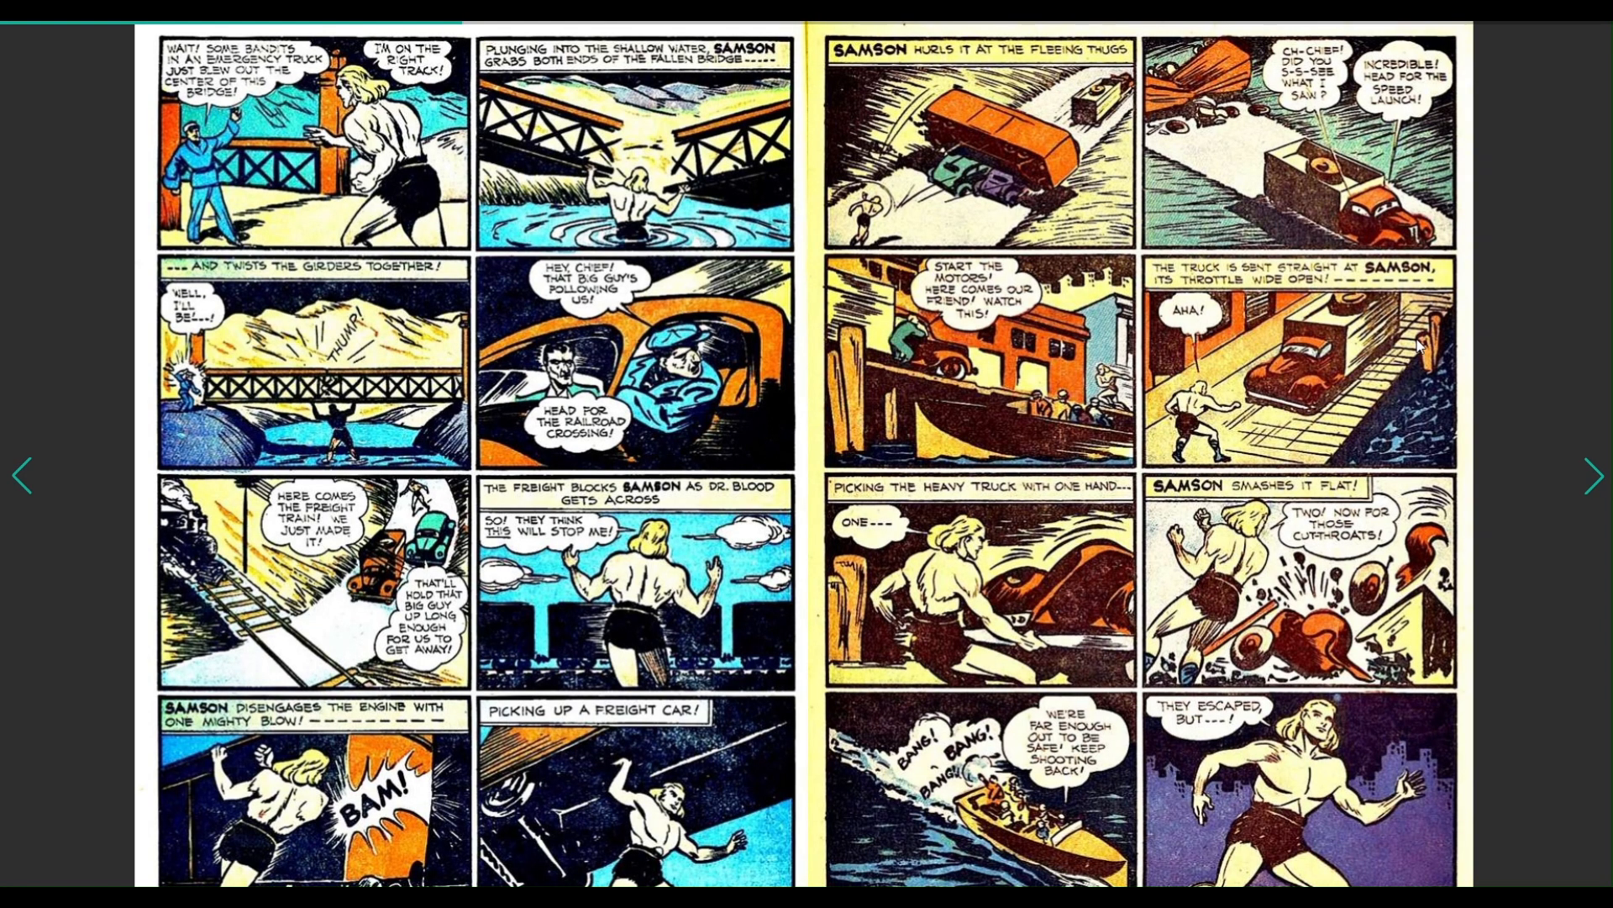
Advance to the chapter's final page and close the reader back to Volume 1.
click(1046, 415)
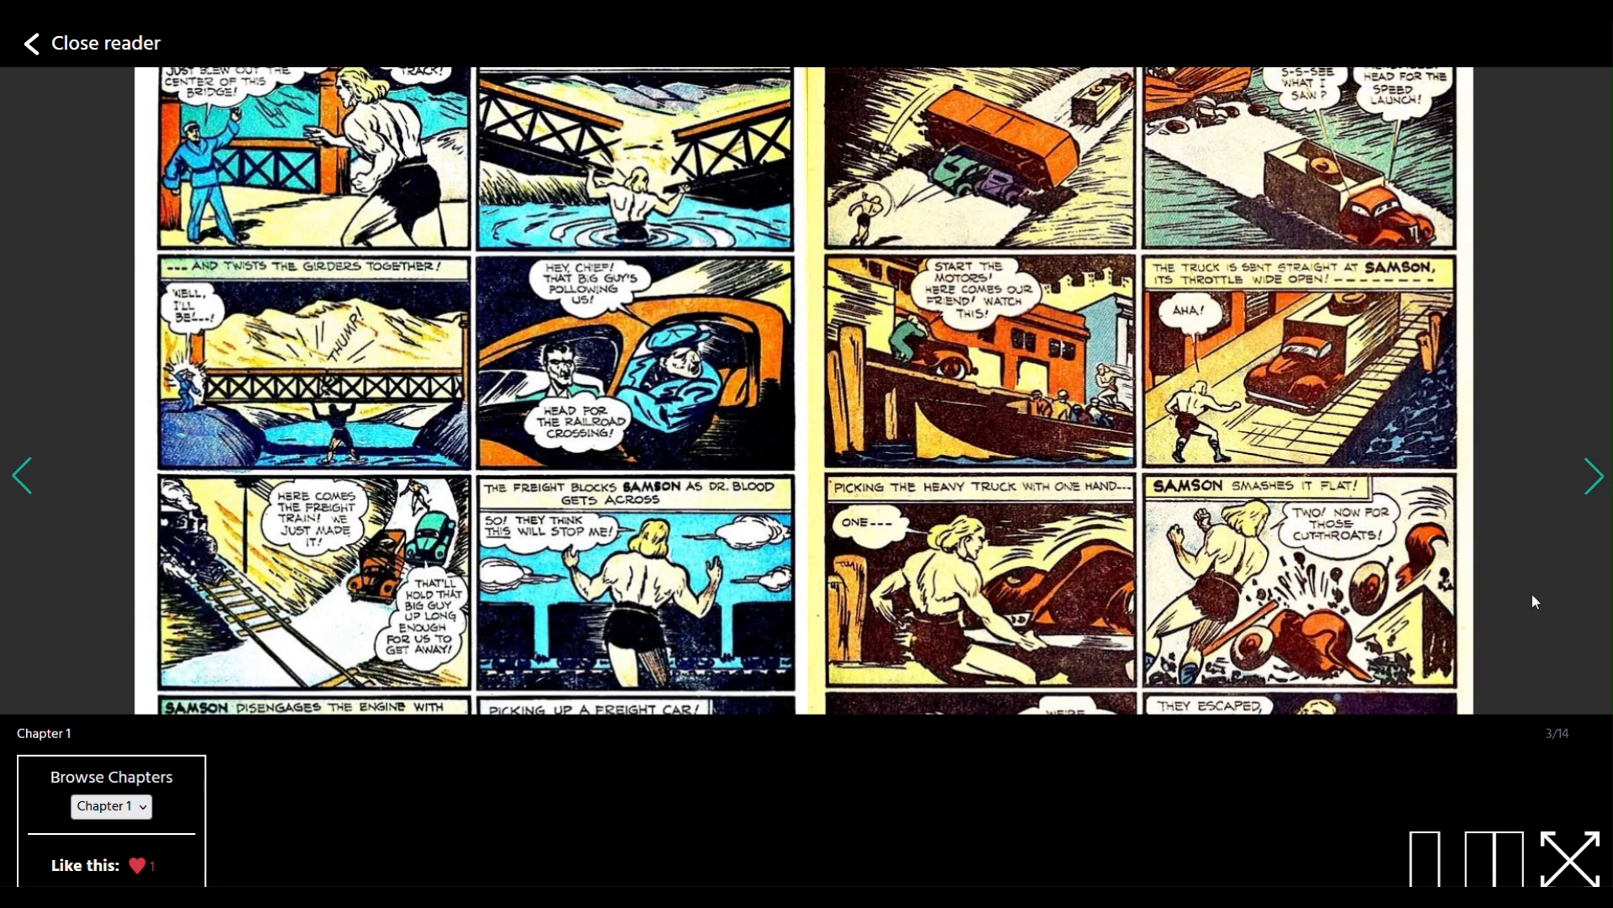
click(1589, 483)
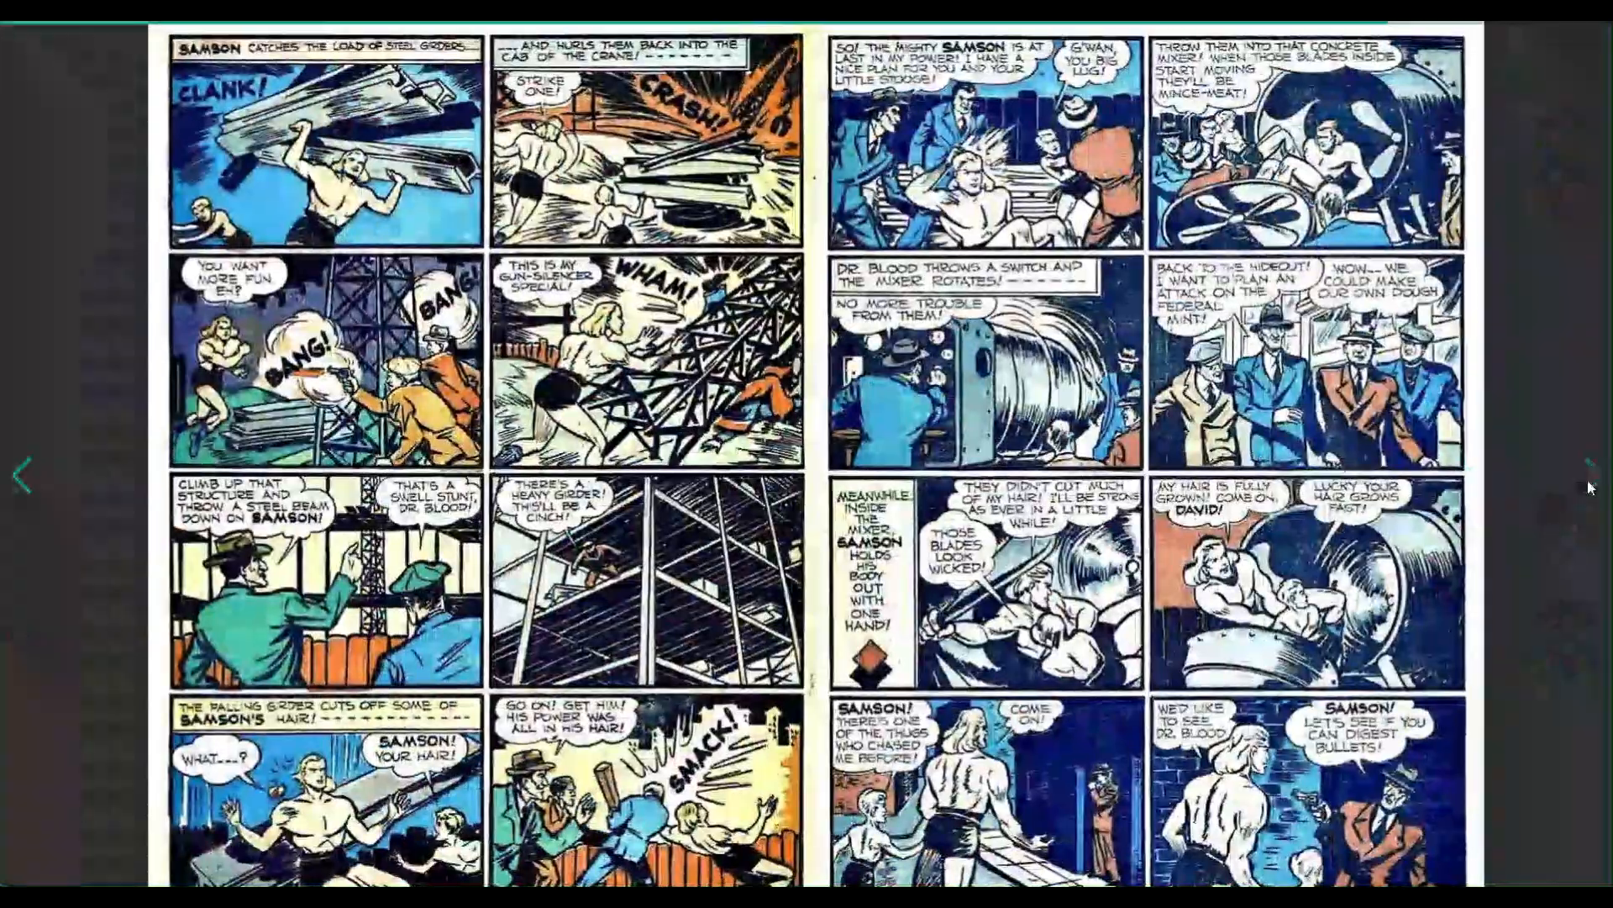
click(1589, 486)
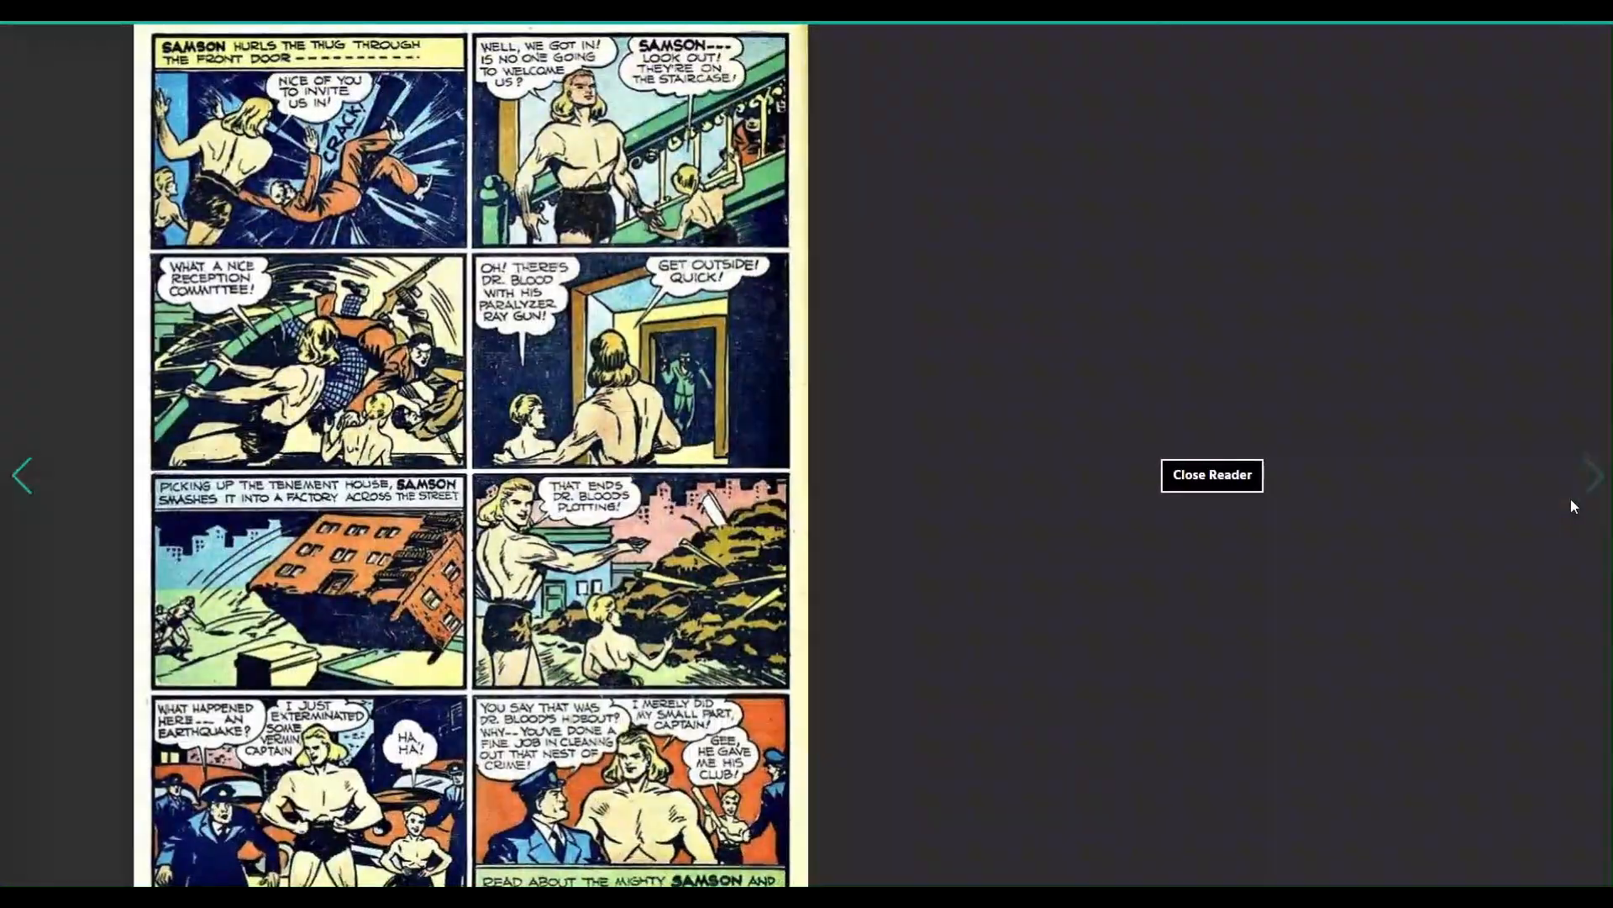
click(1184, 486)
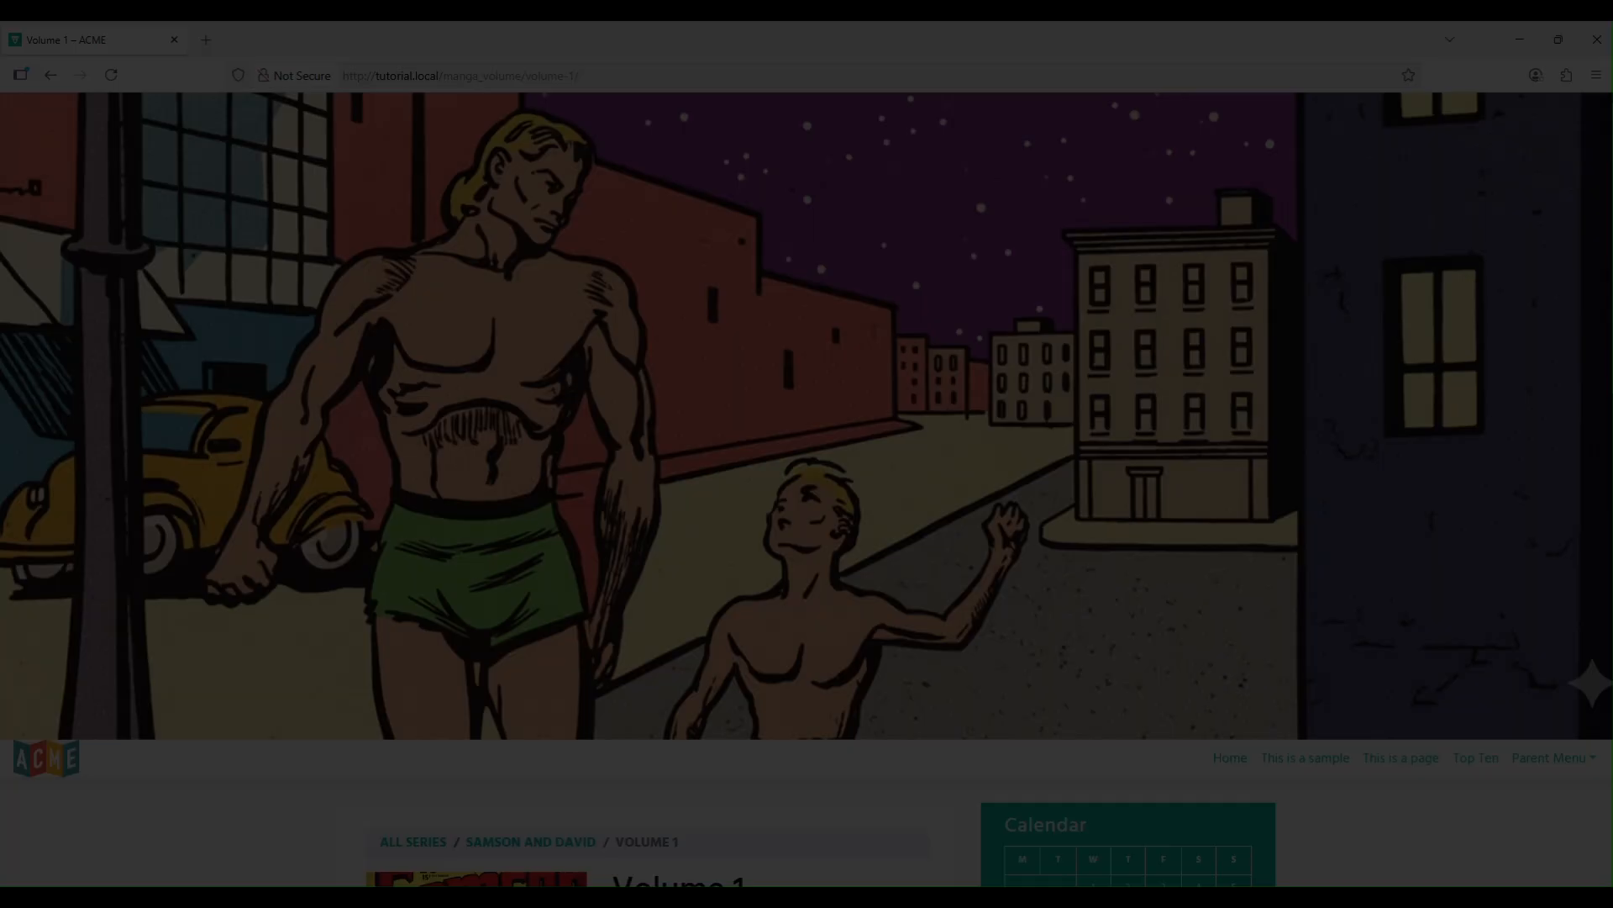
scroll(1044, 668, down, 8)
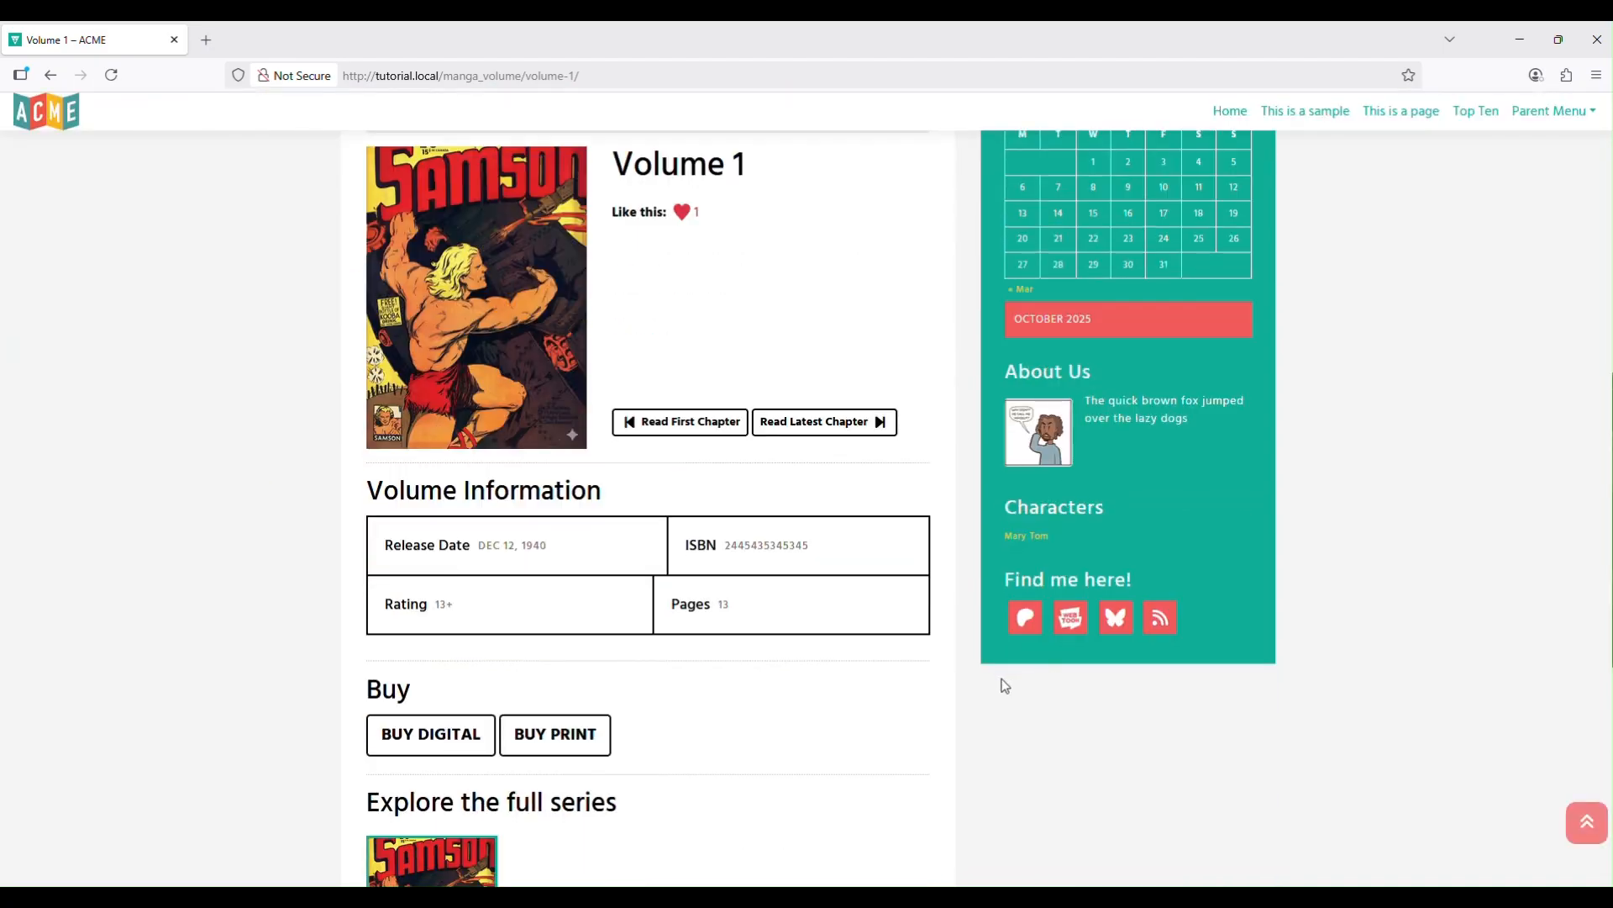
click(796, 426)
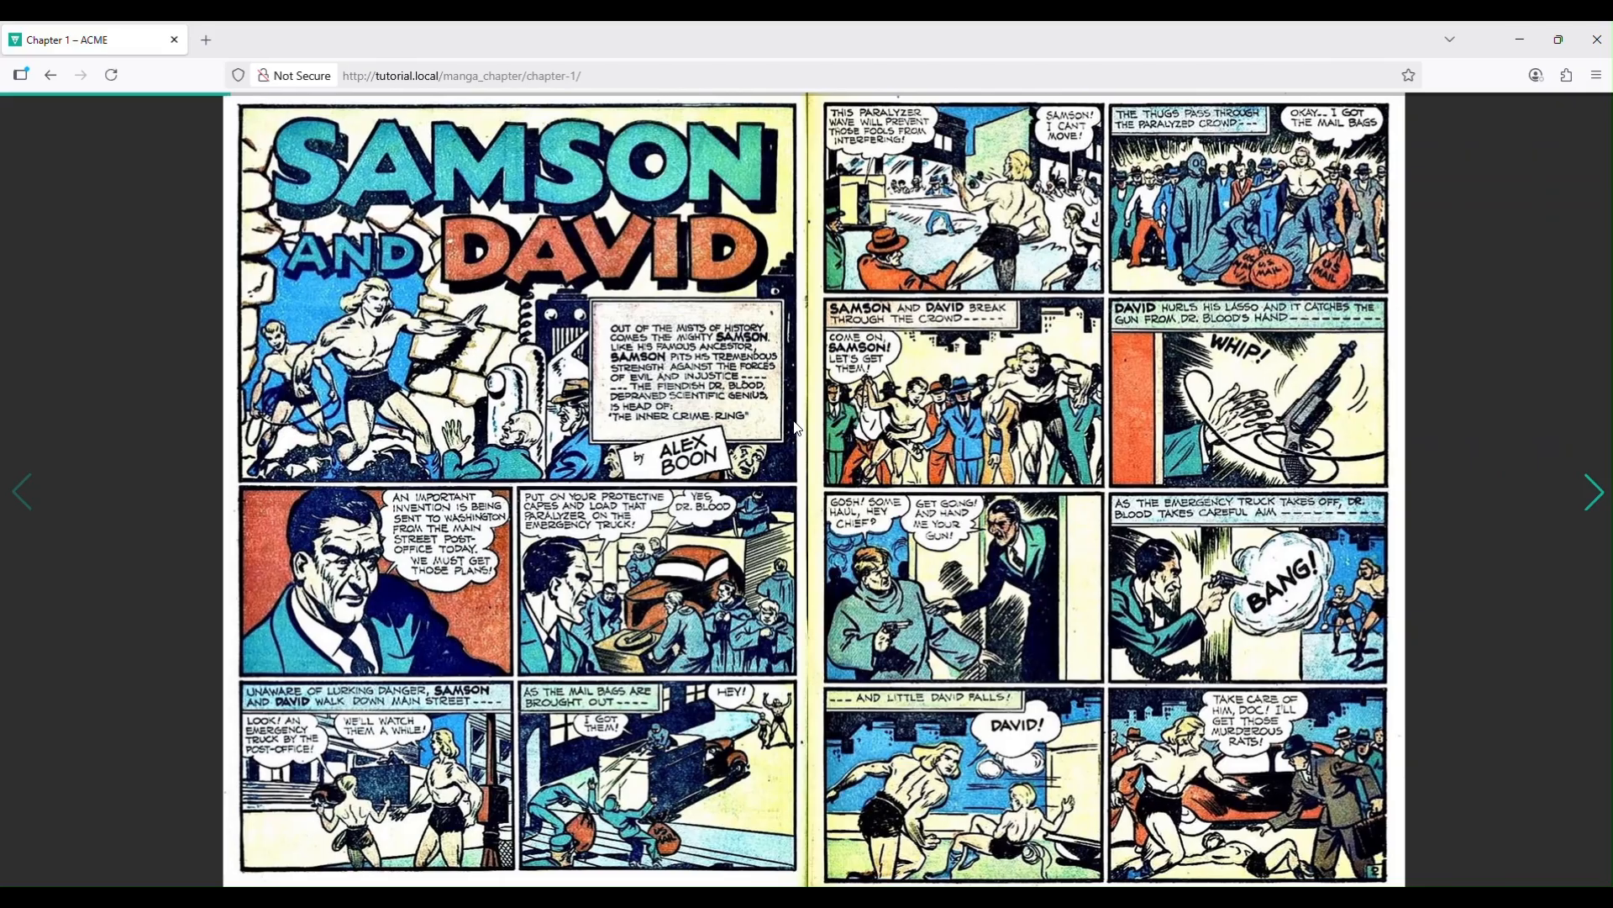
click(575, 358)
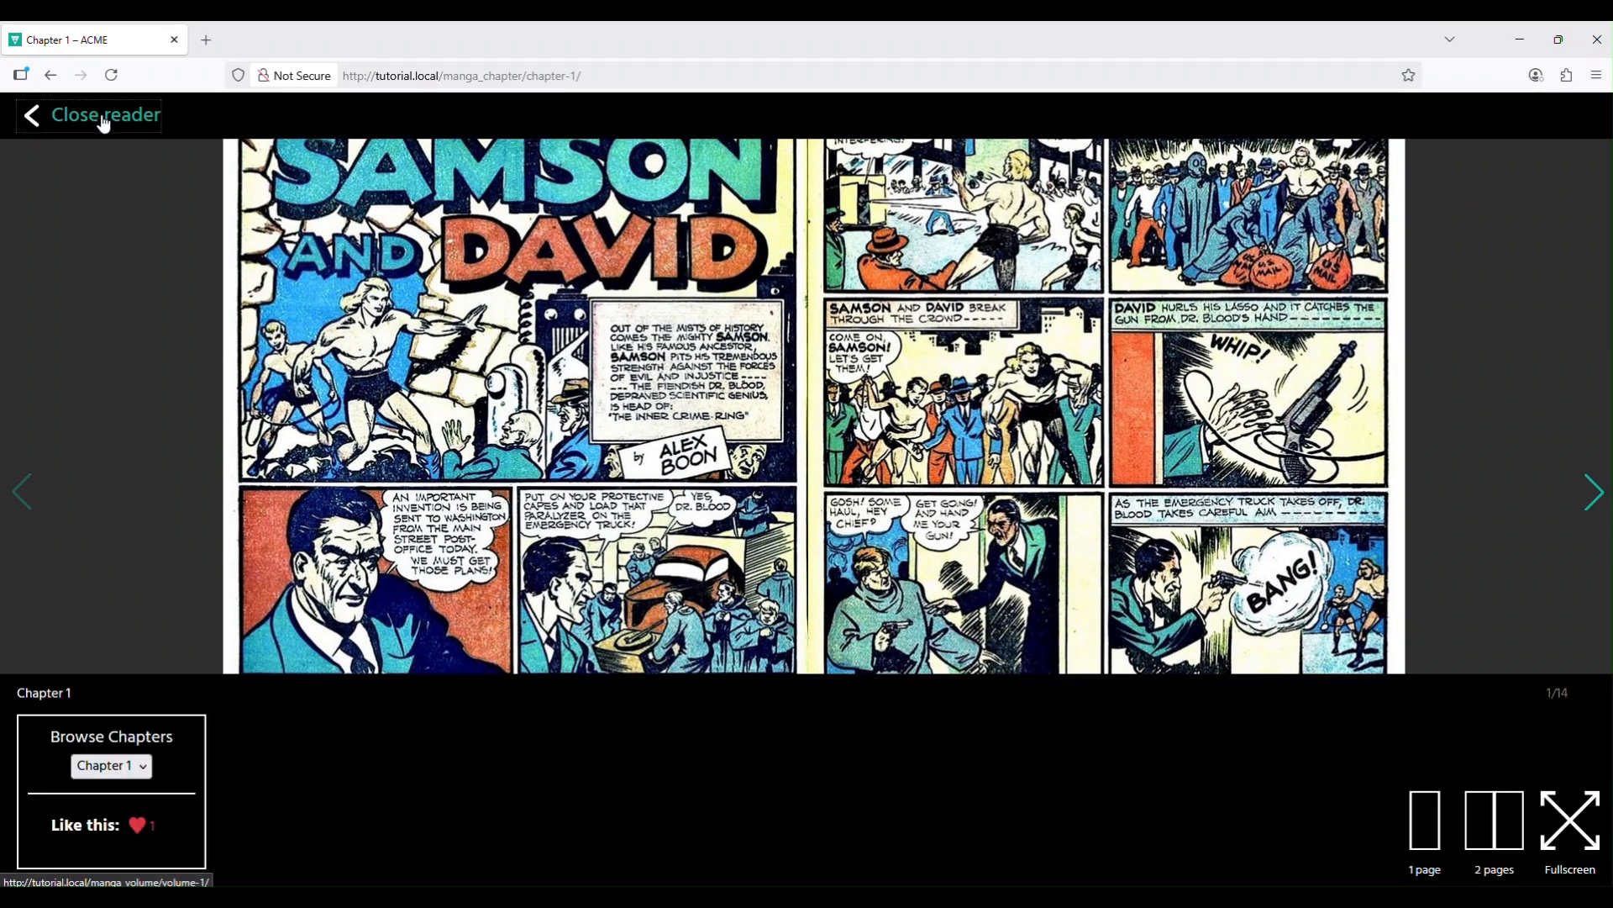
click(104, 118)
scroll(662, 539, down, 5)
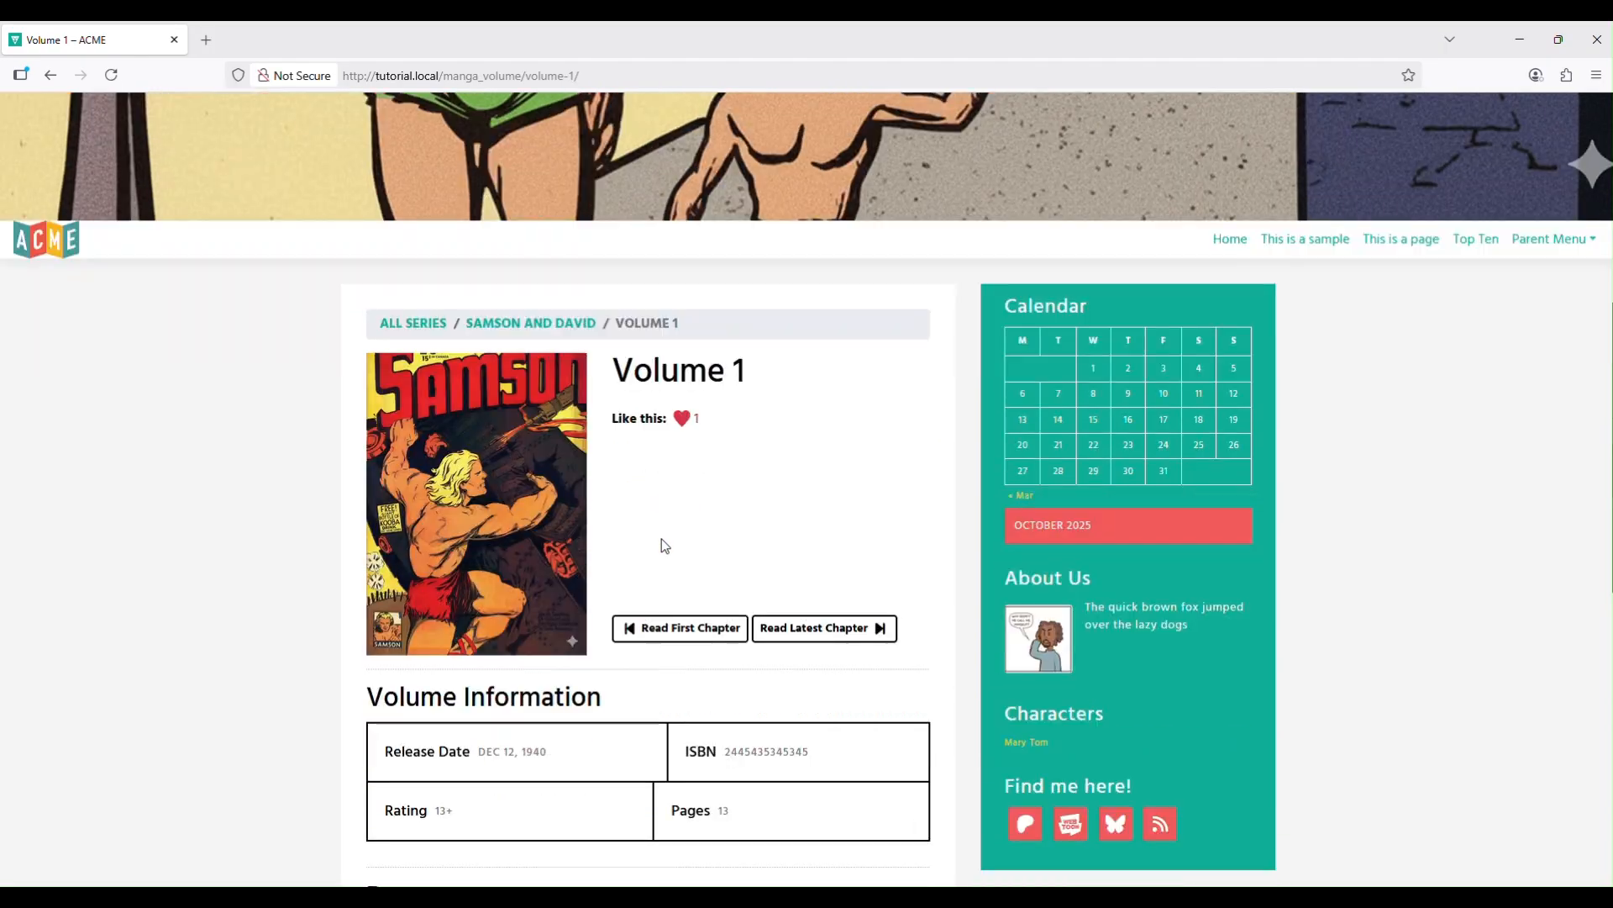
scroll(663, 542, down, 6)
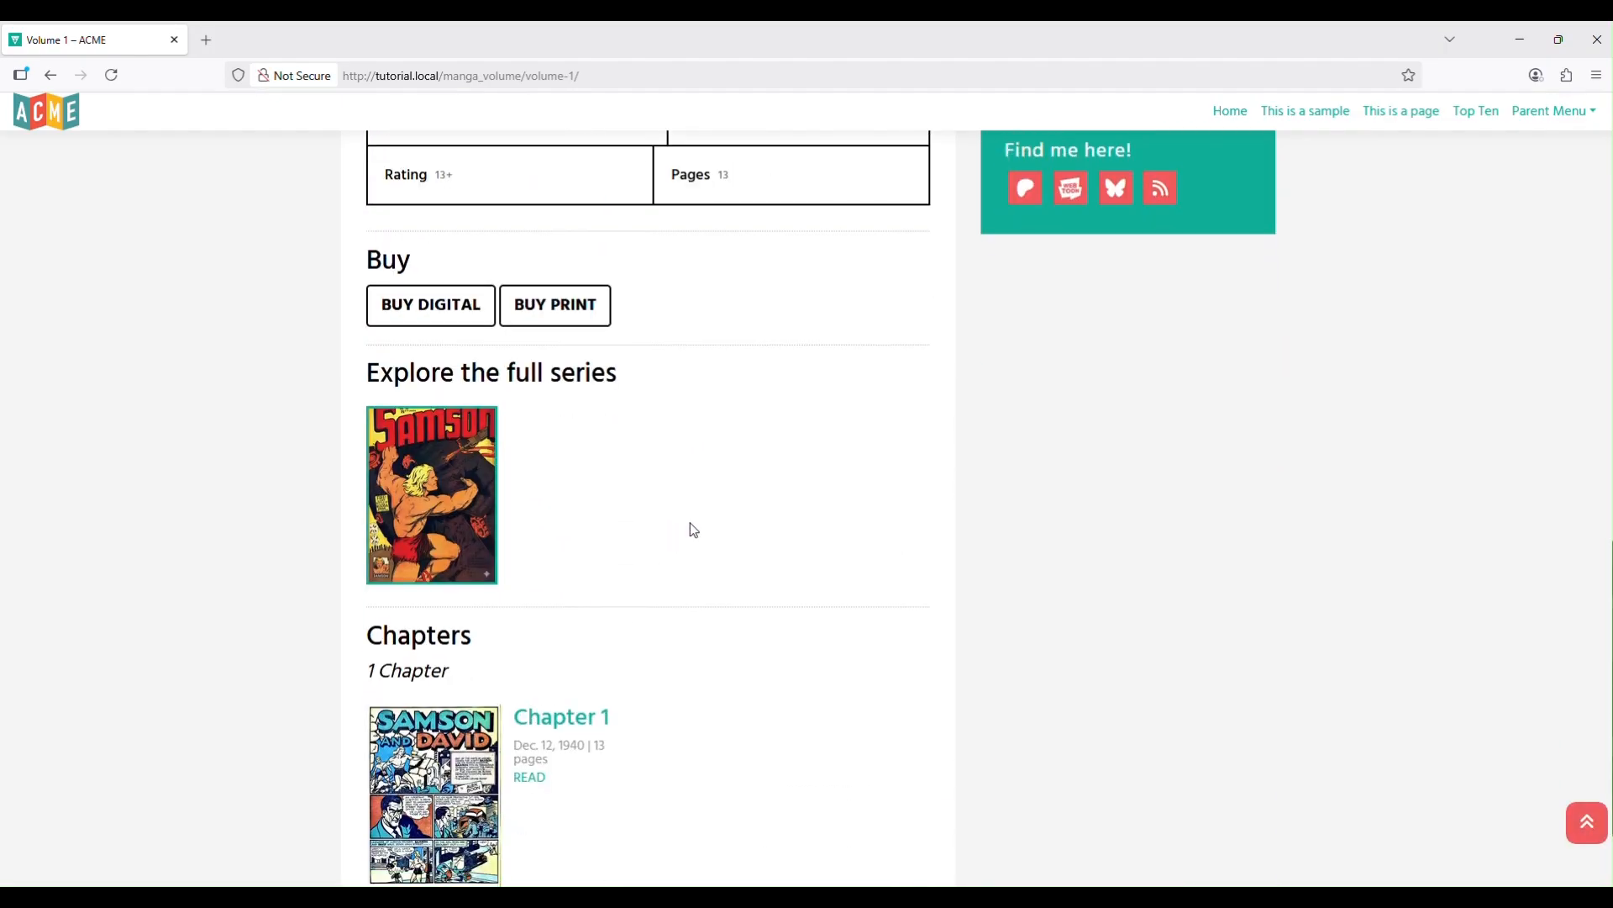
scroll(694, 529, up, 7)
scroll(702, 496, down, 5)
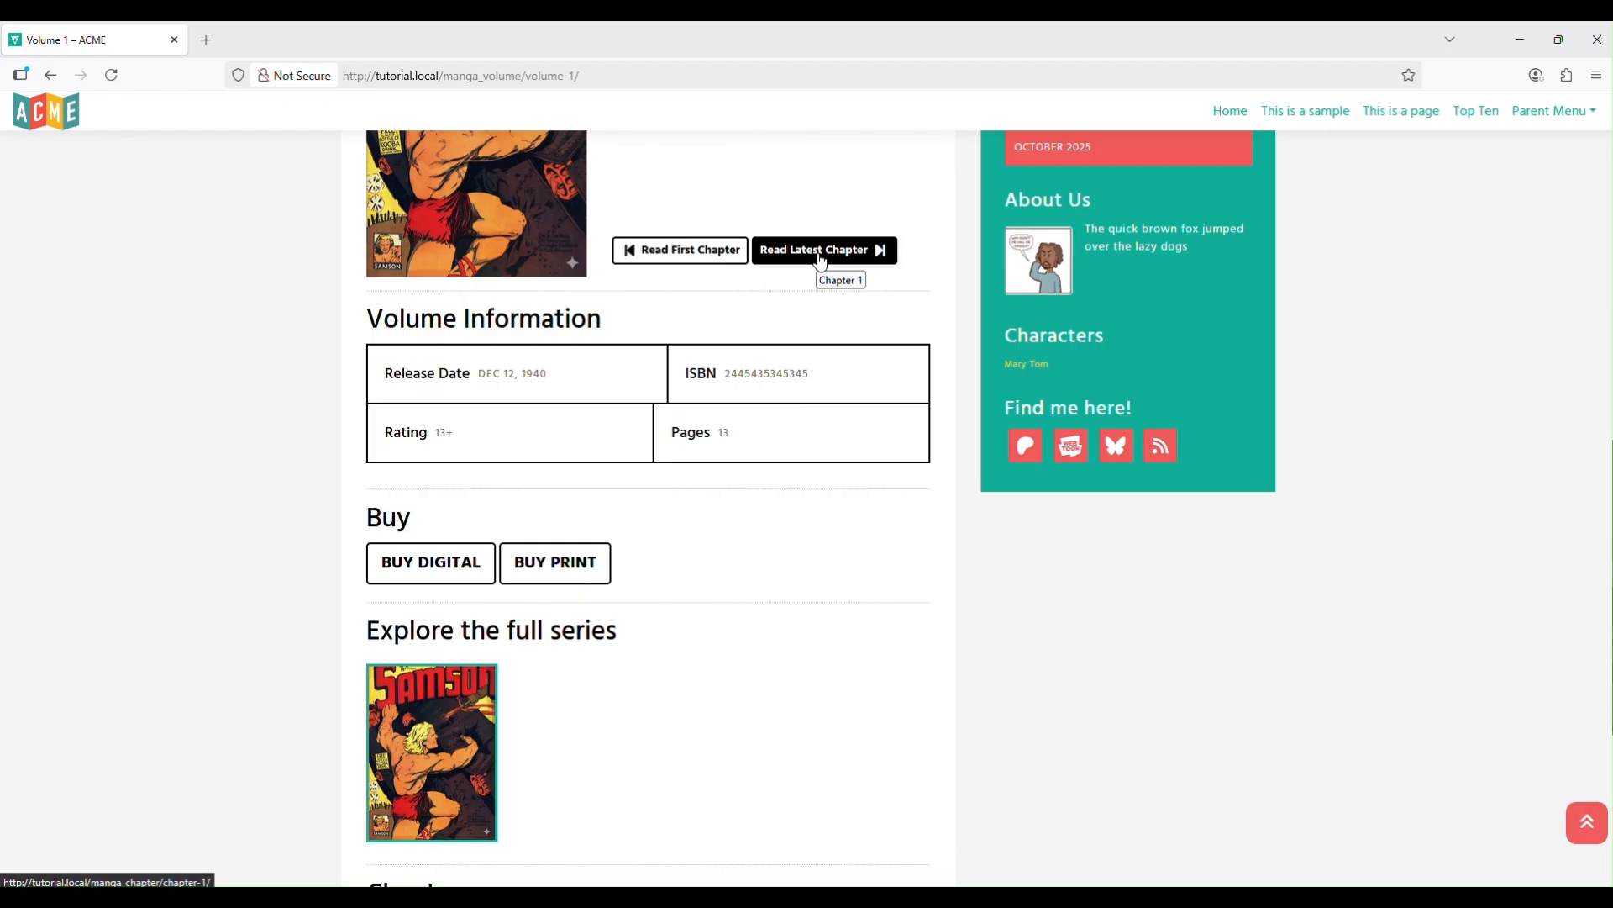
scroll(663, 453, down, 5)
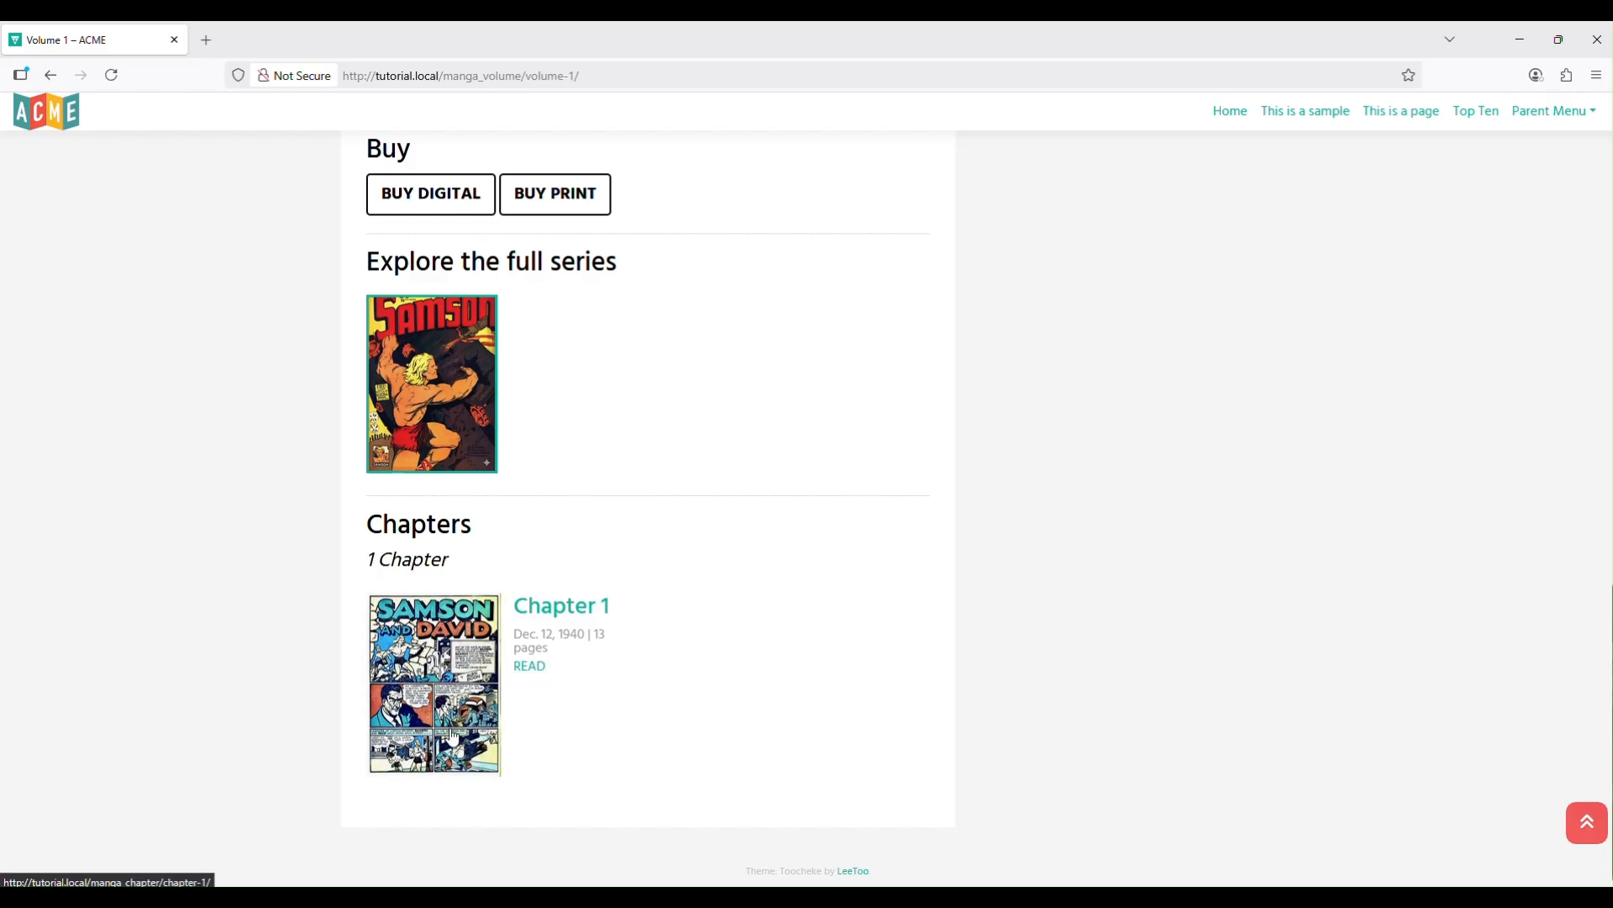
click(541, 671)
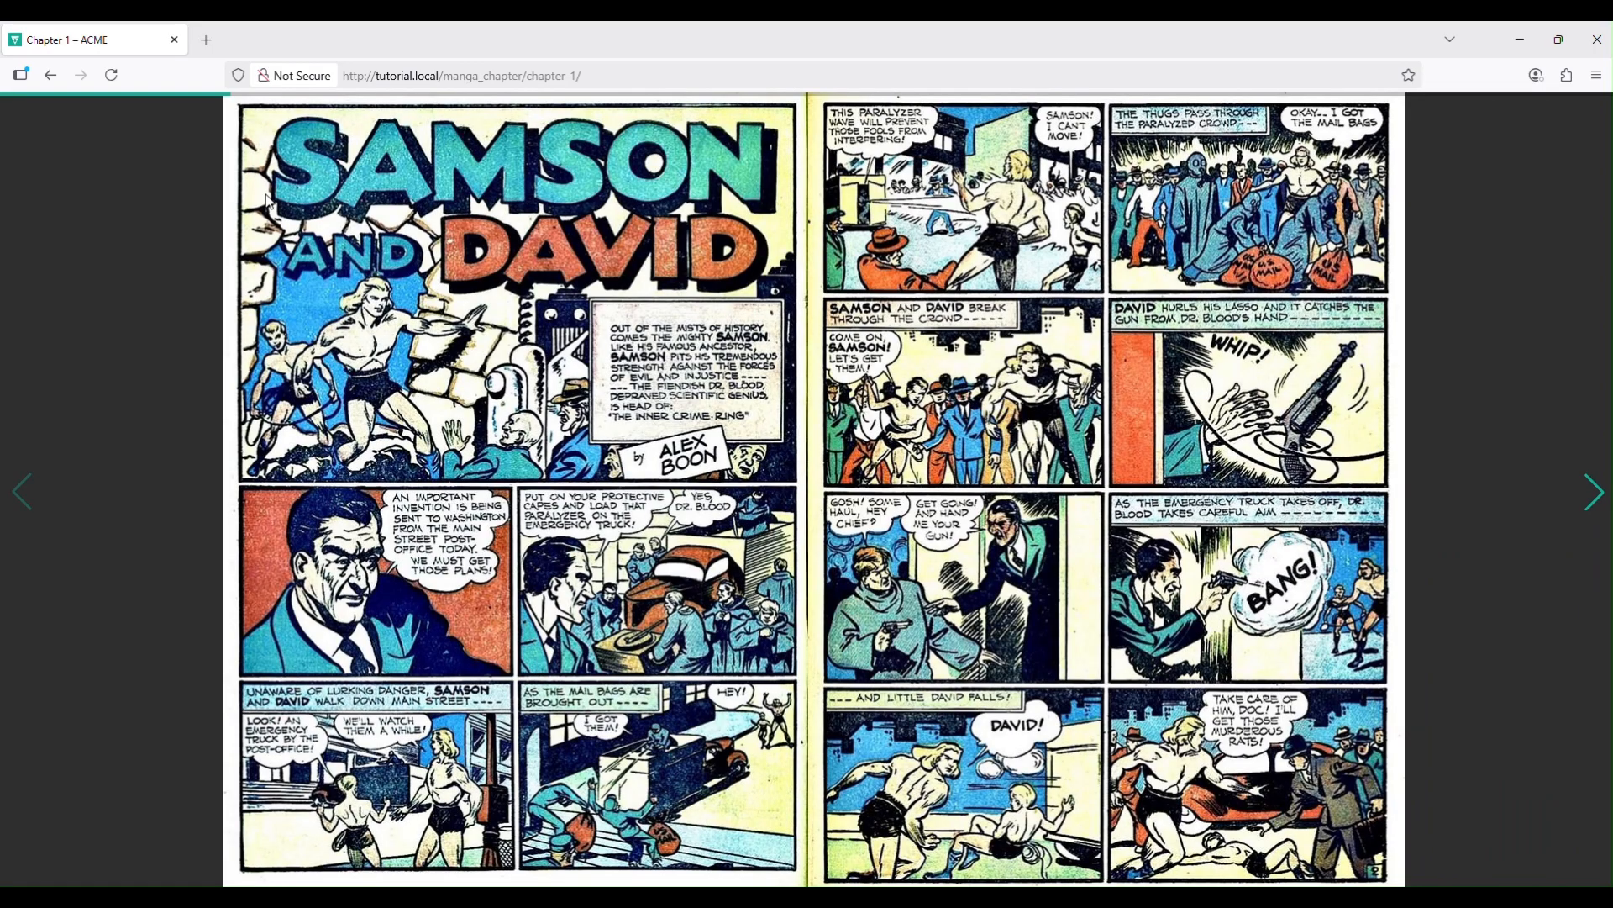
click(768, 220)
click(107, 126)
scroll(719, 475, down, 5)
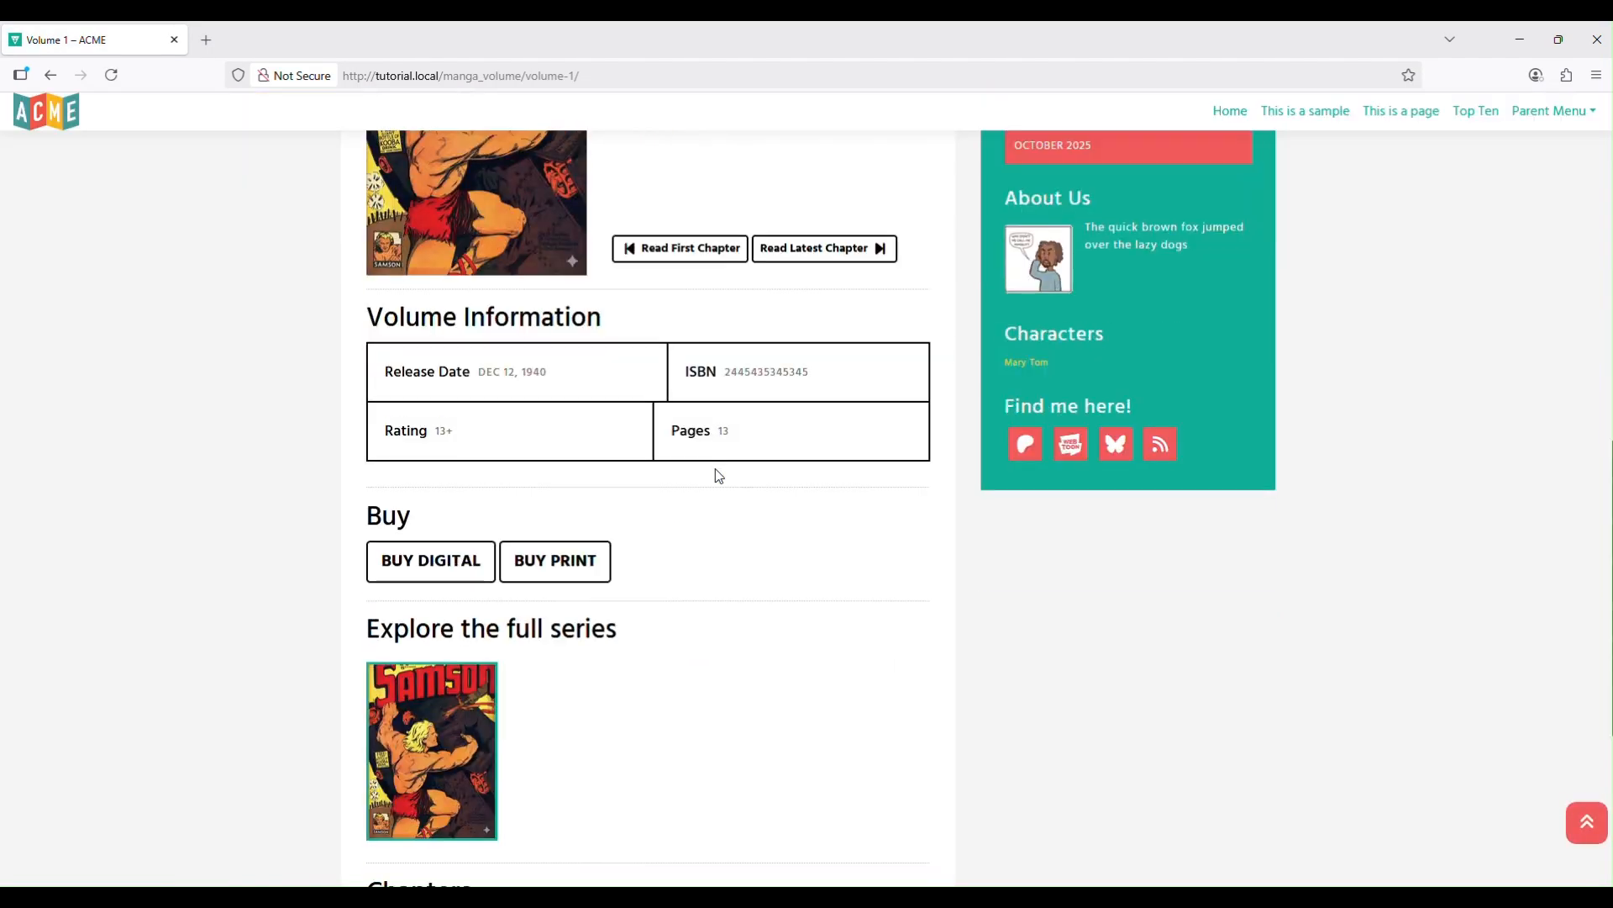
scroll(719, 476, down, 4)
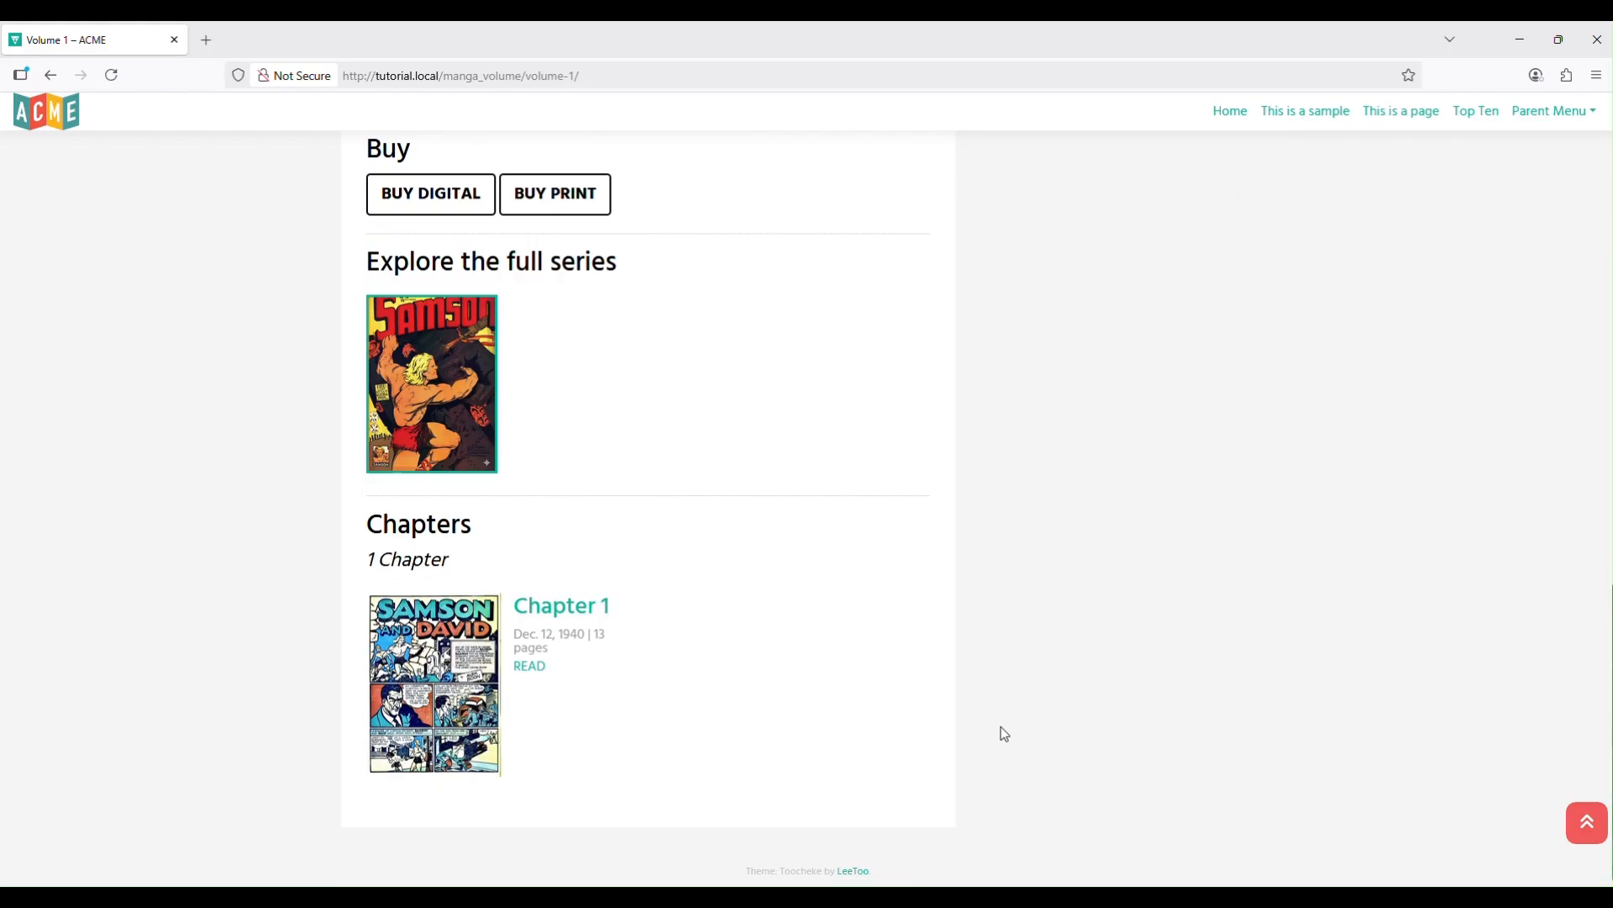
click(453, 686)
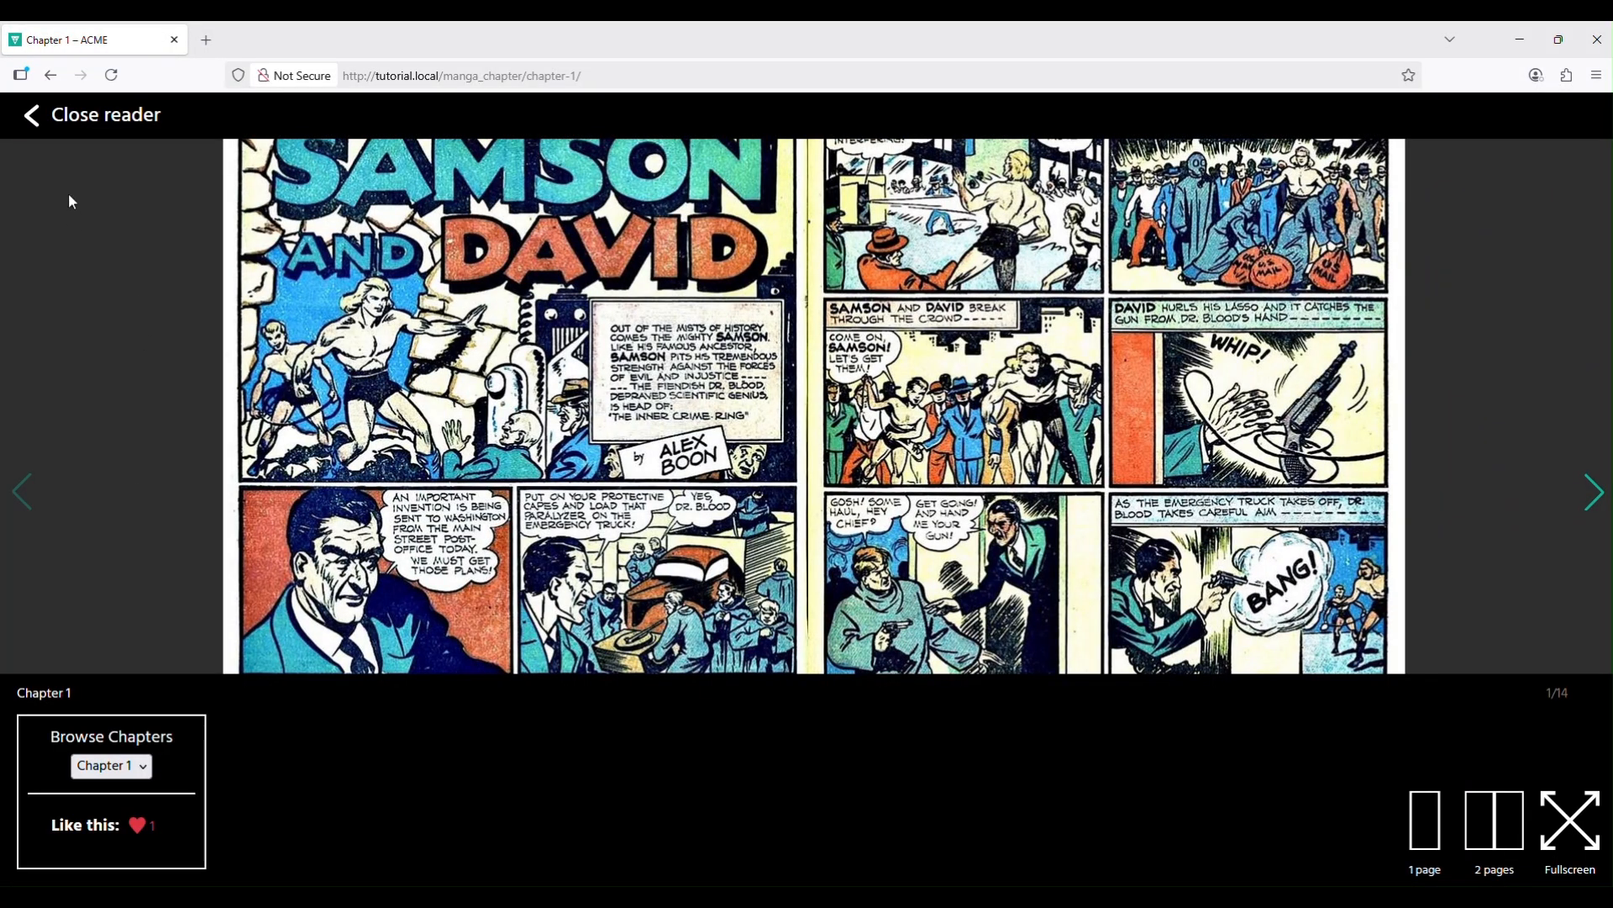
click(32, 115)
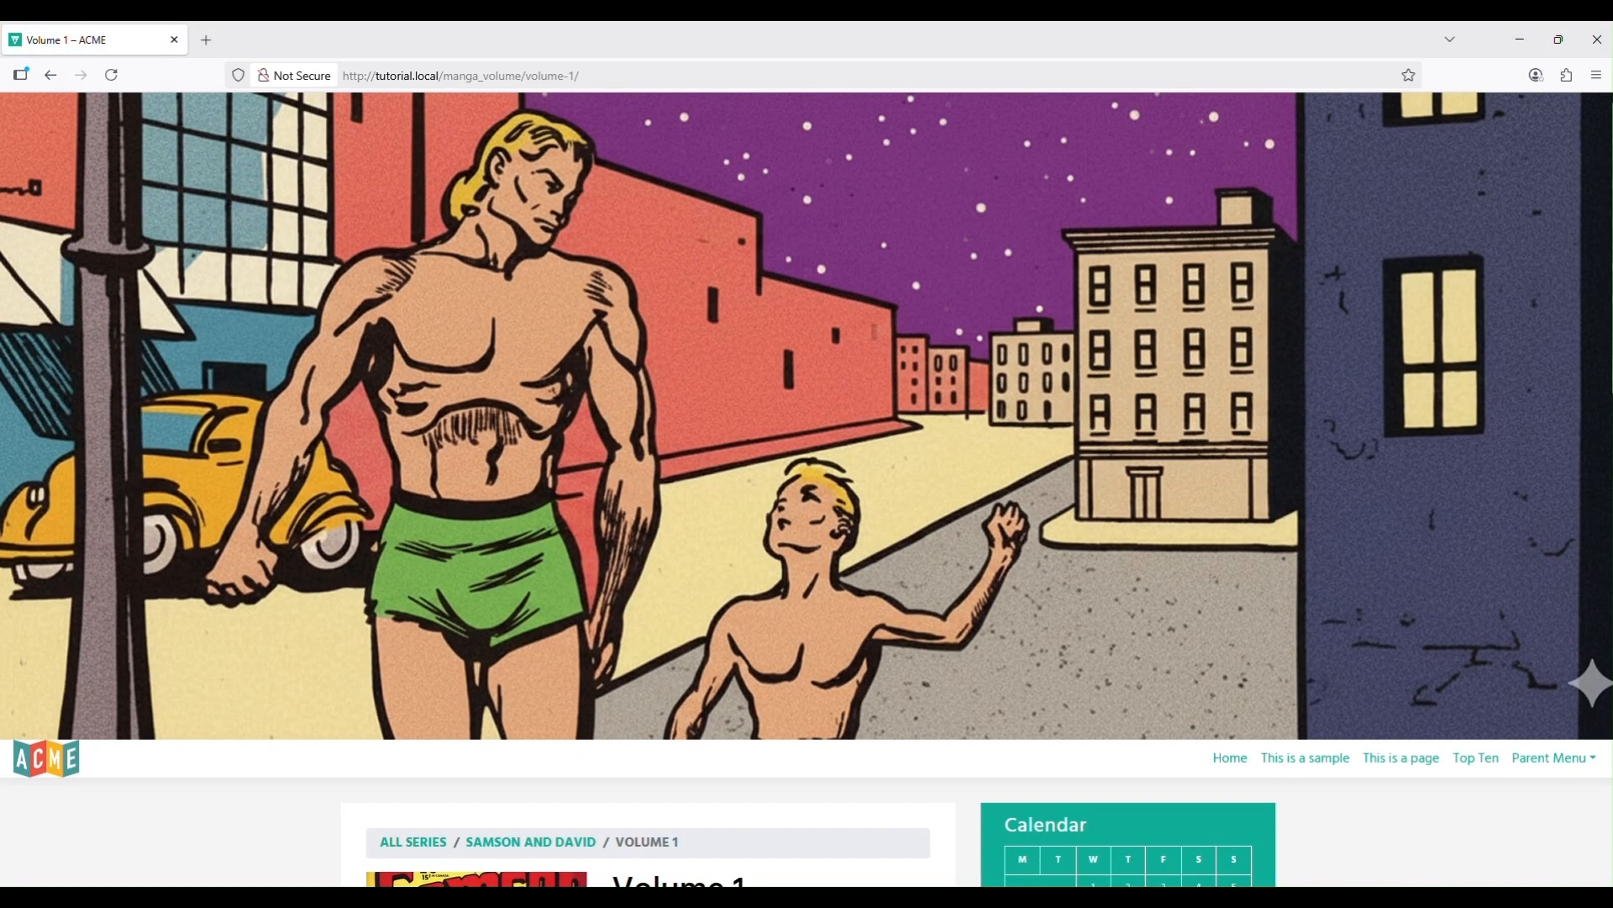
scroll(248, 628, down, 5)
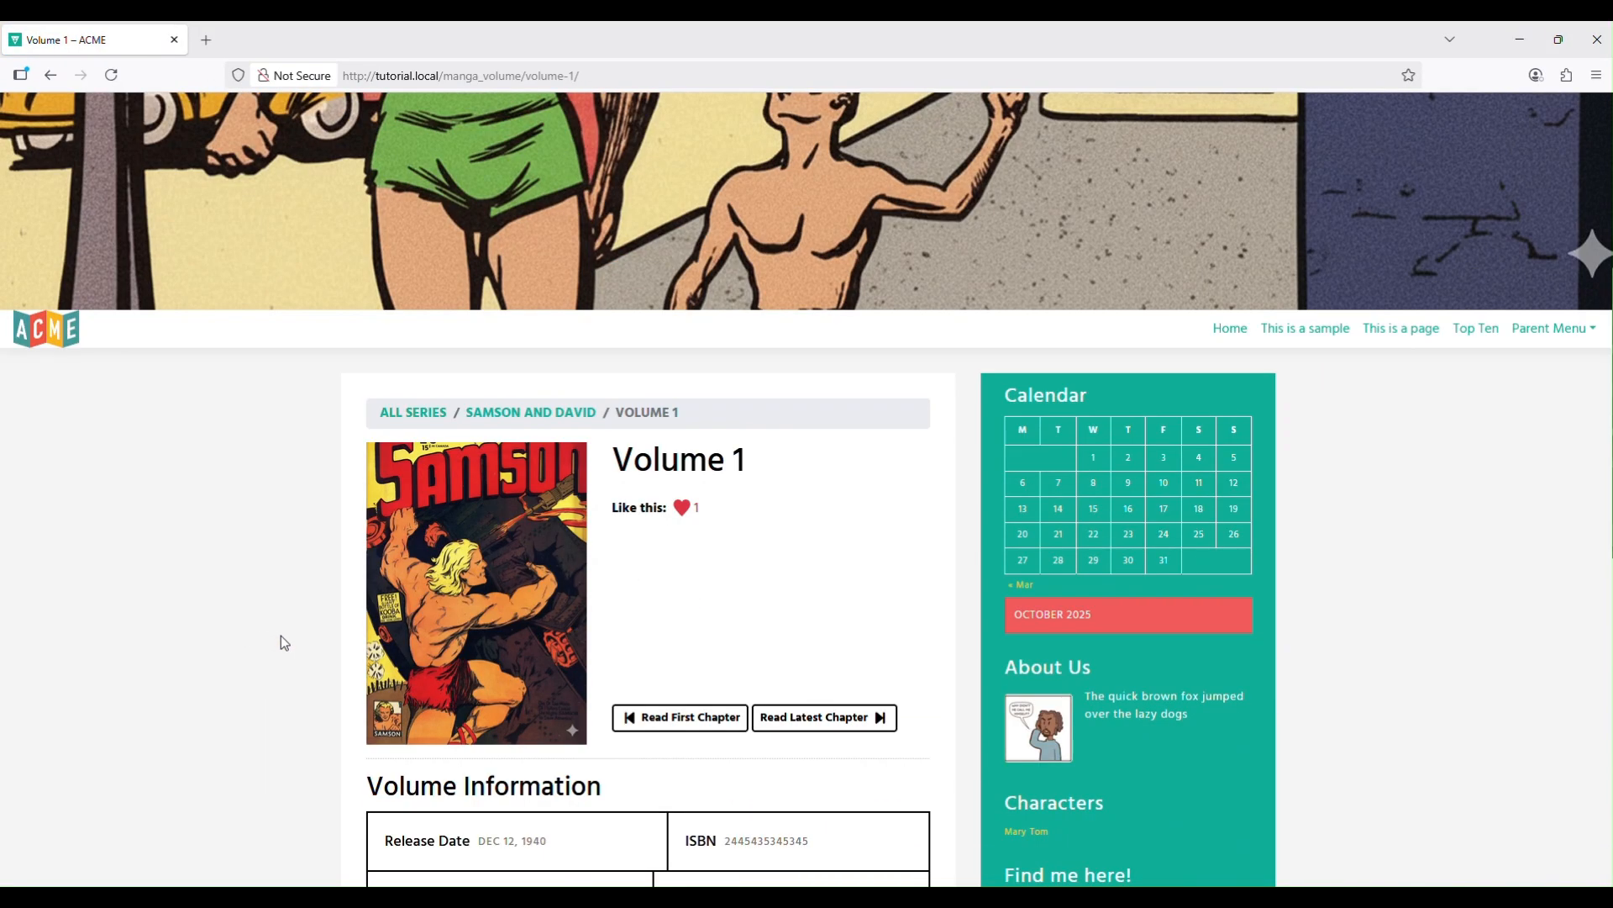
Check the site homepage's series listing, then return to the WordPress admin browser.
click(398, 410)
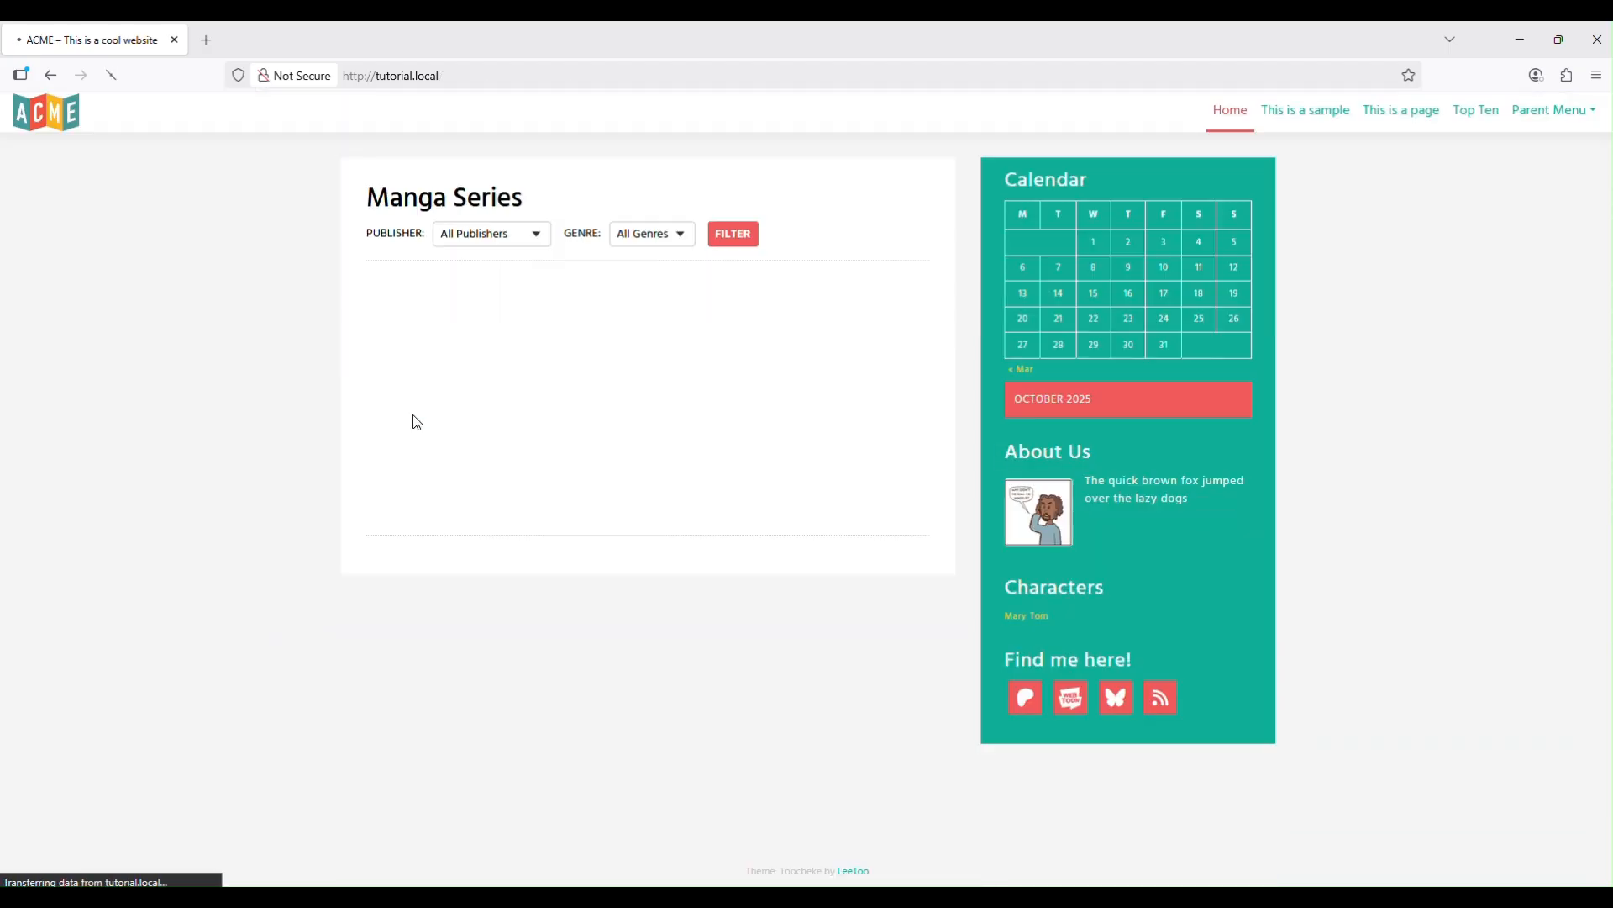
scroll(490, 536, down, 5)
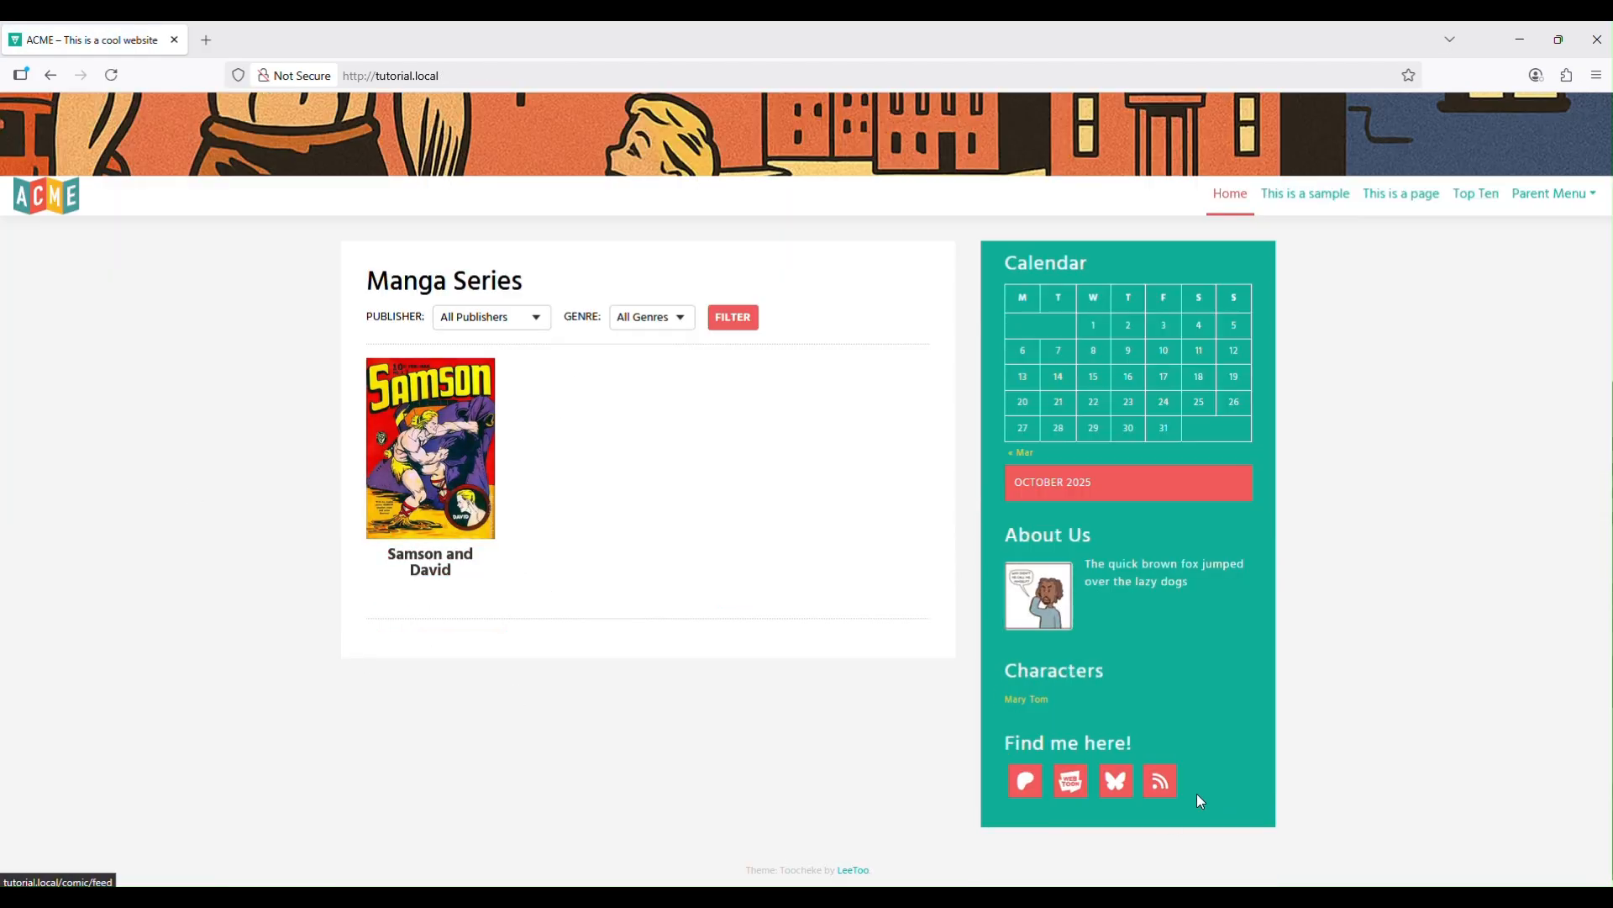
click(959, 895)
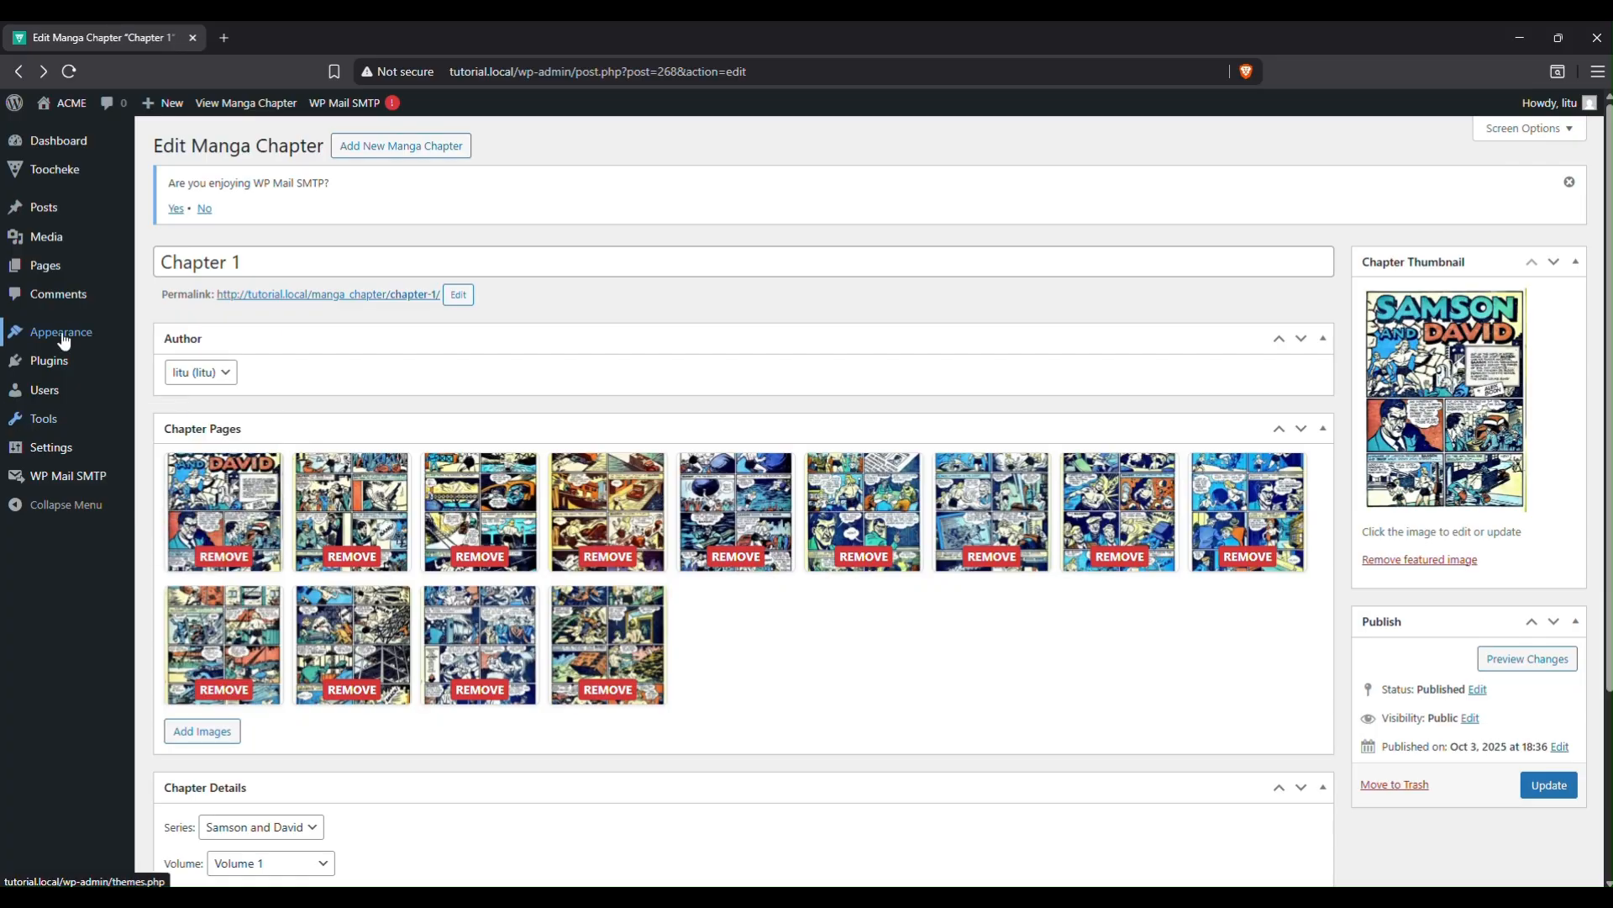
In Customizer Home Sections, uncheck Hide Popular Series, Volumes and Chapters, then publish.
mouse_move(95, 340)
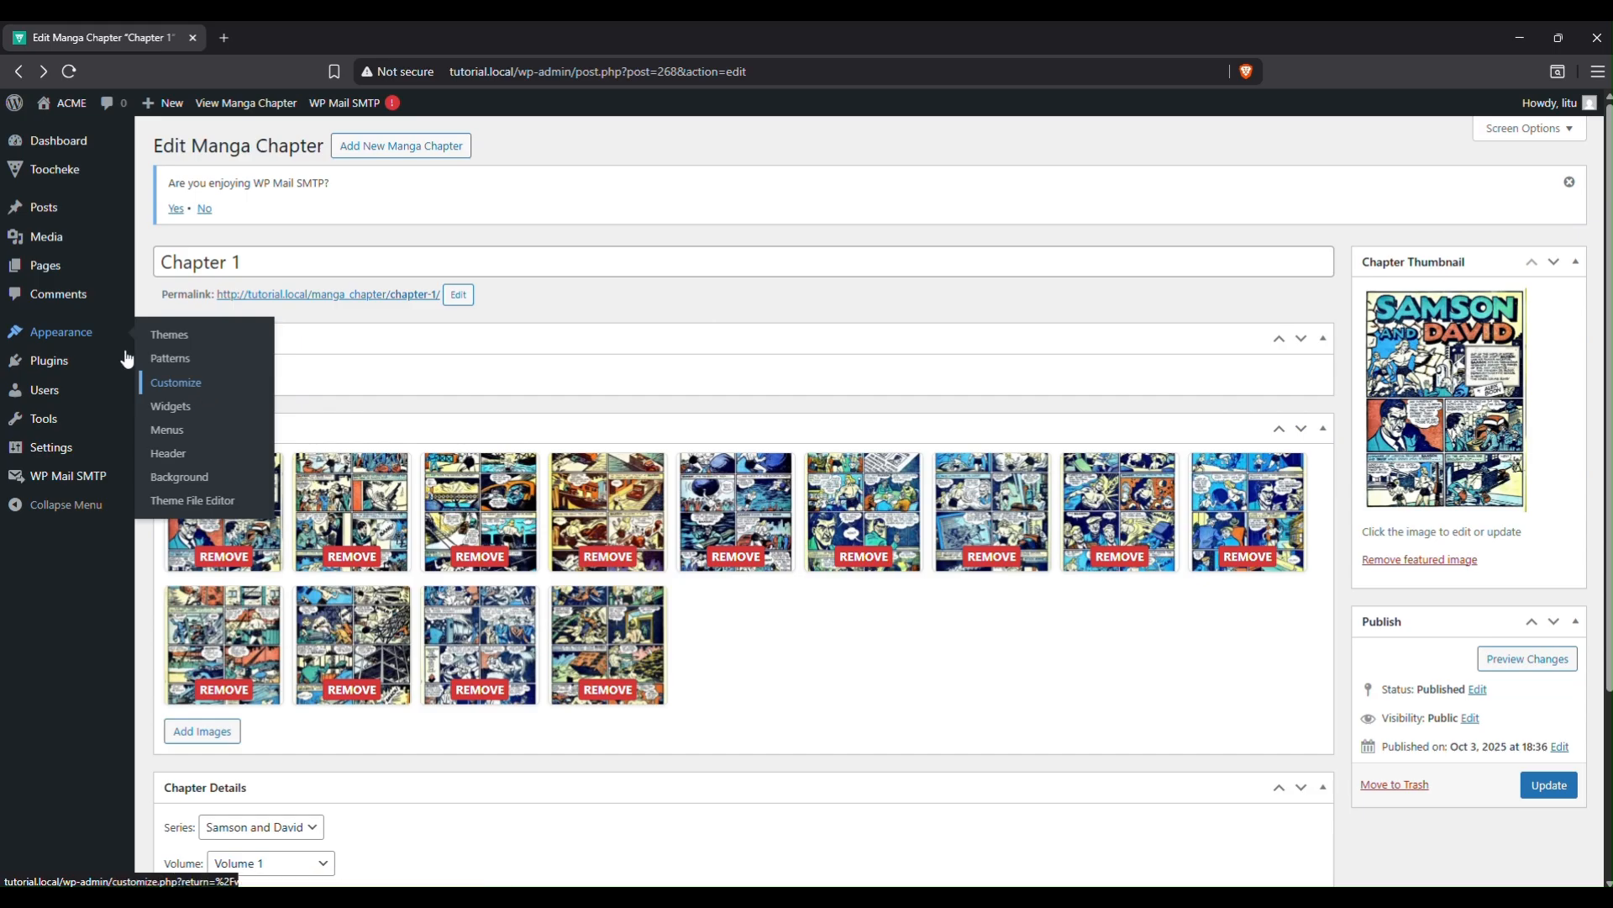
click(173, 388)
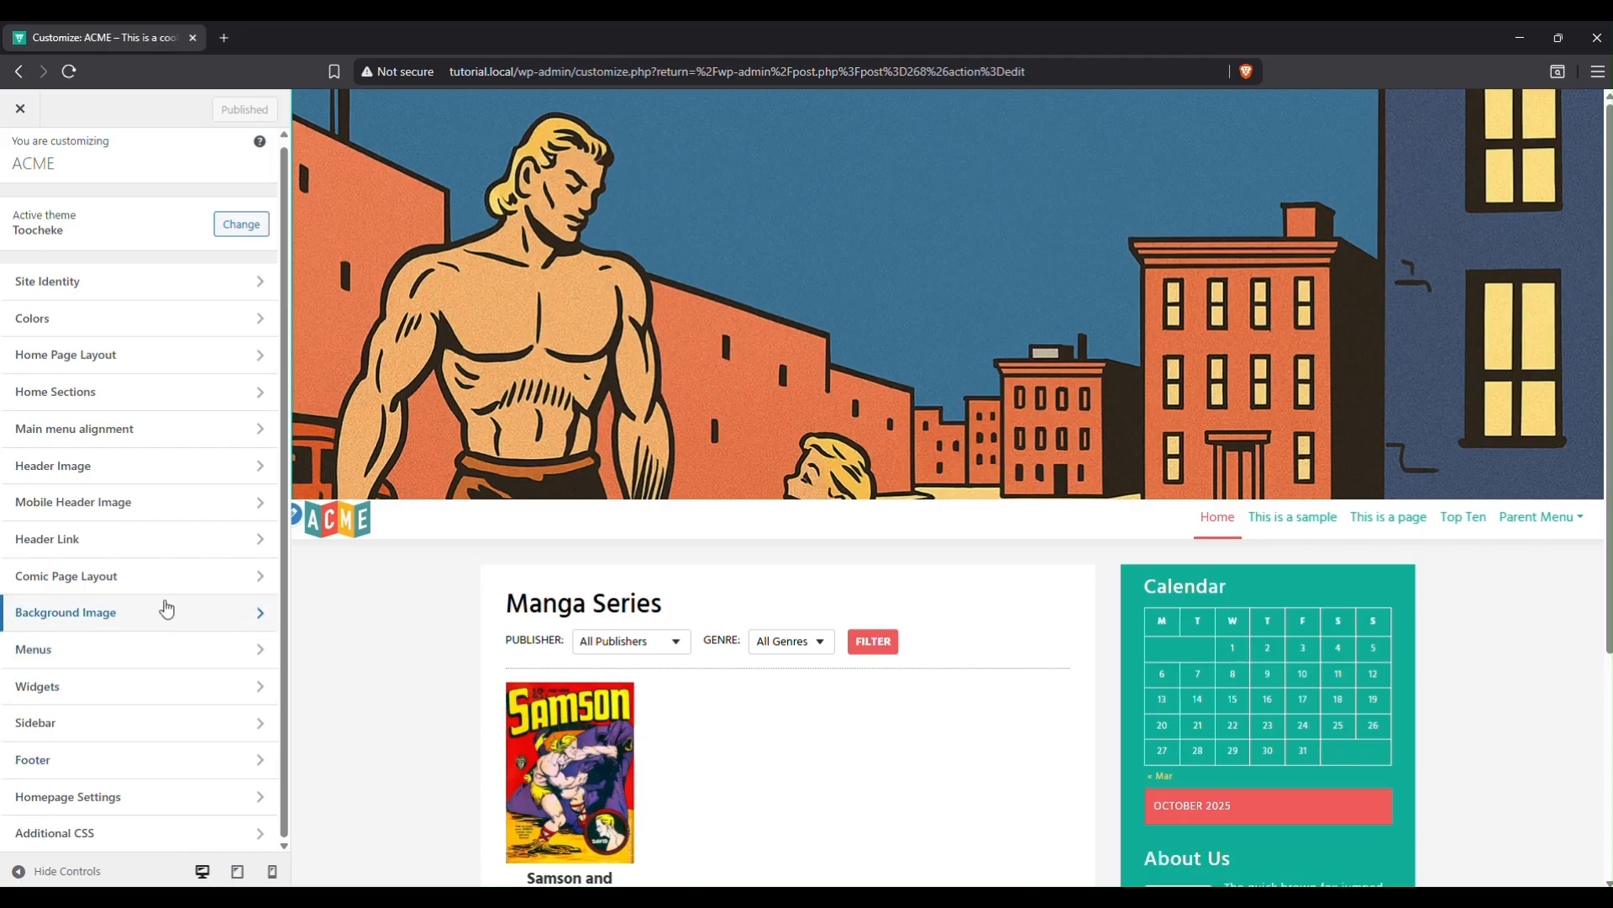
click(136, 399)
scroll(231, 559, down, 3)
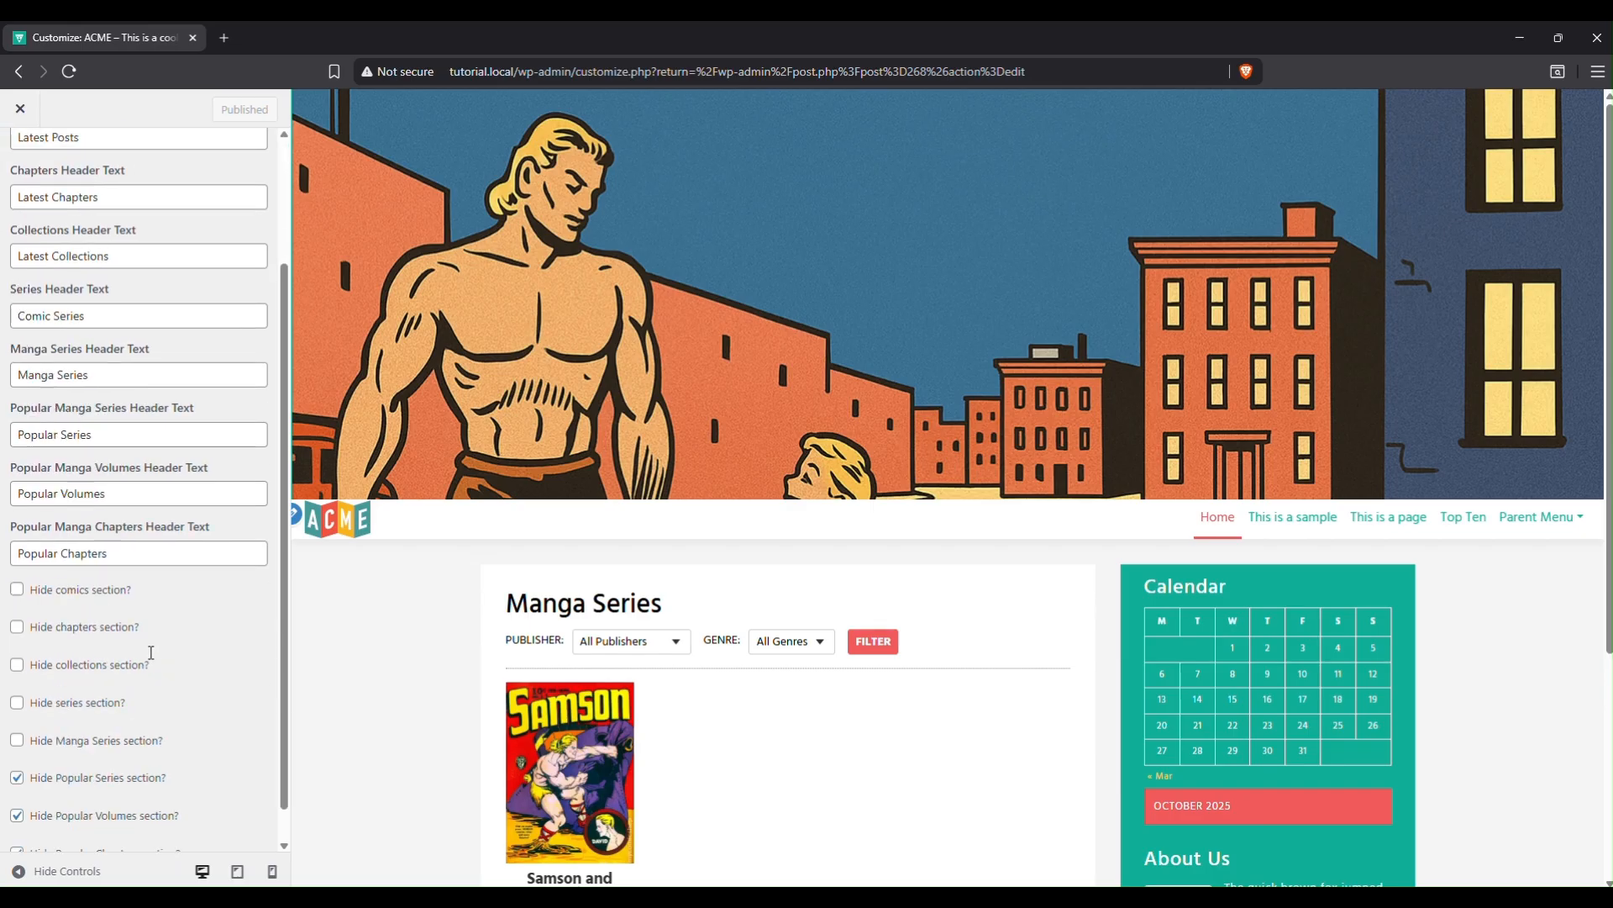
scroll(775, 543, down, 3)
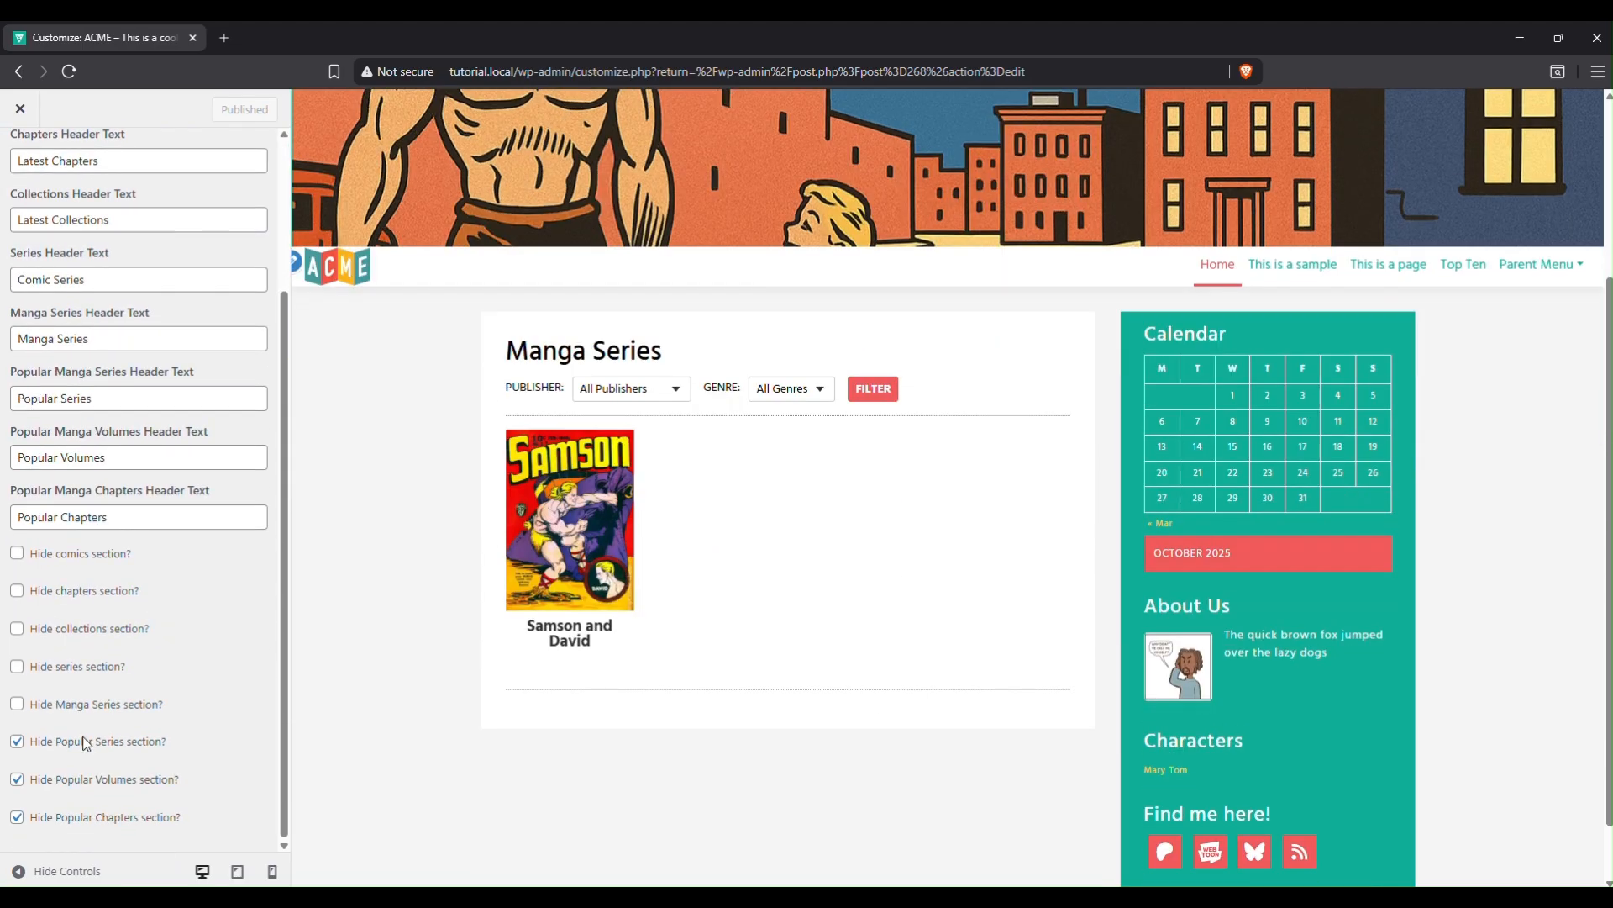
click(17, 742)
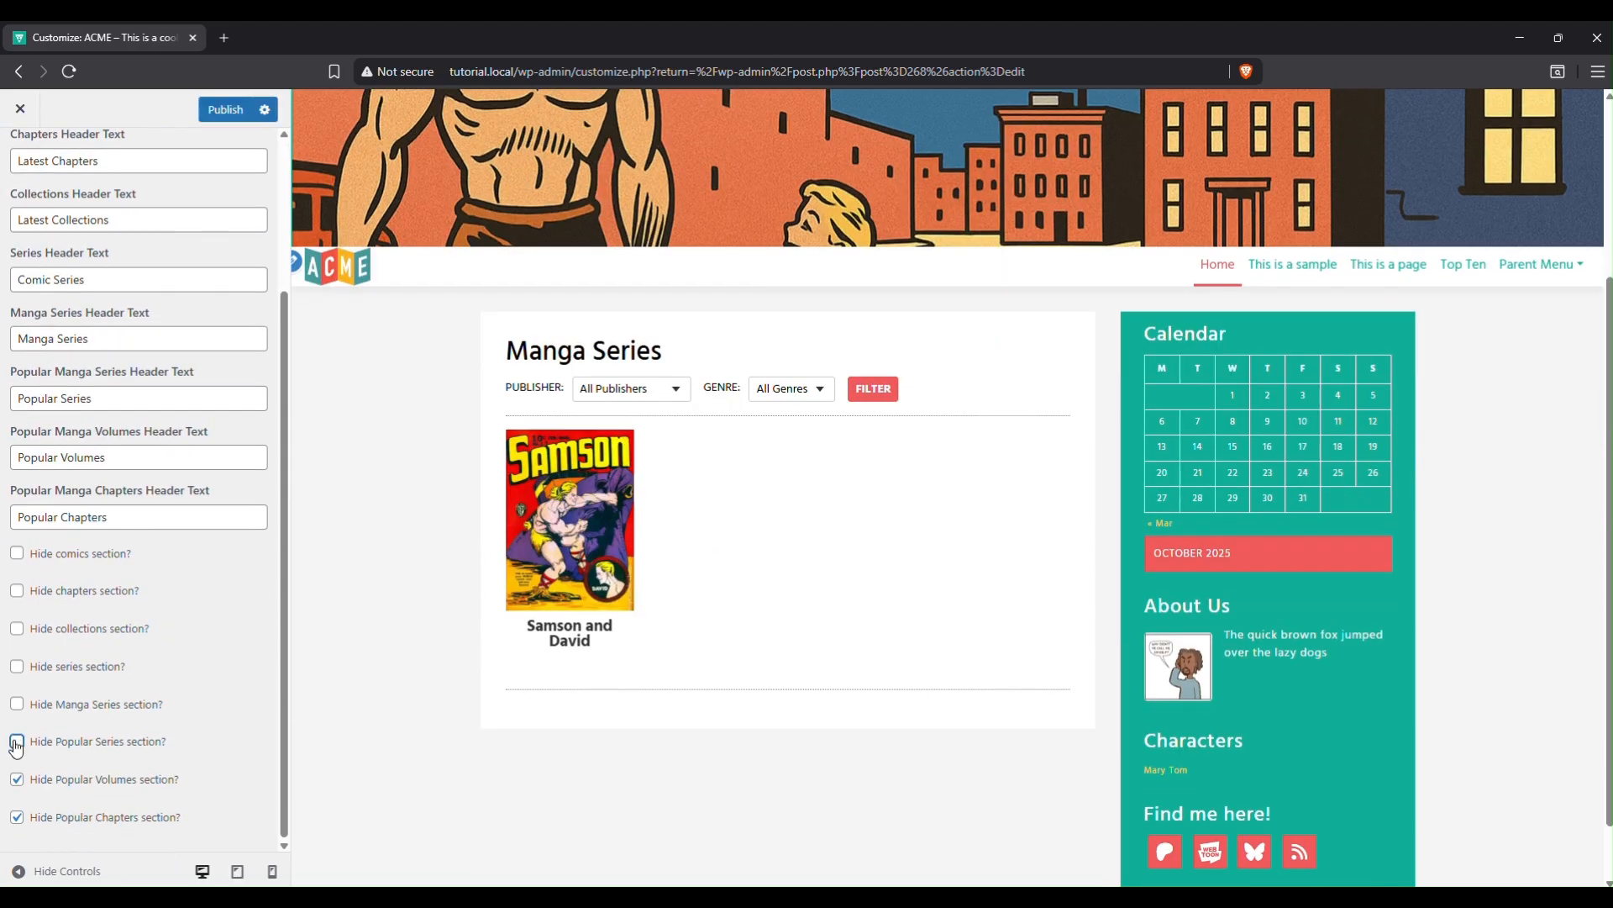
click(17, 781)
click(18, 818)
click(225, 108)
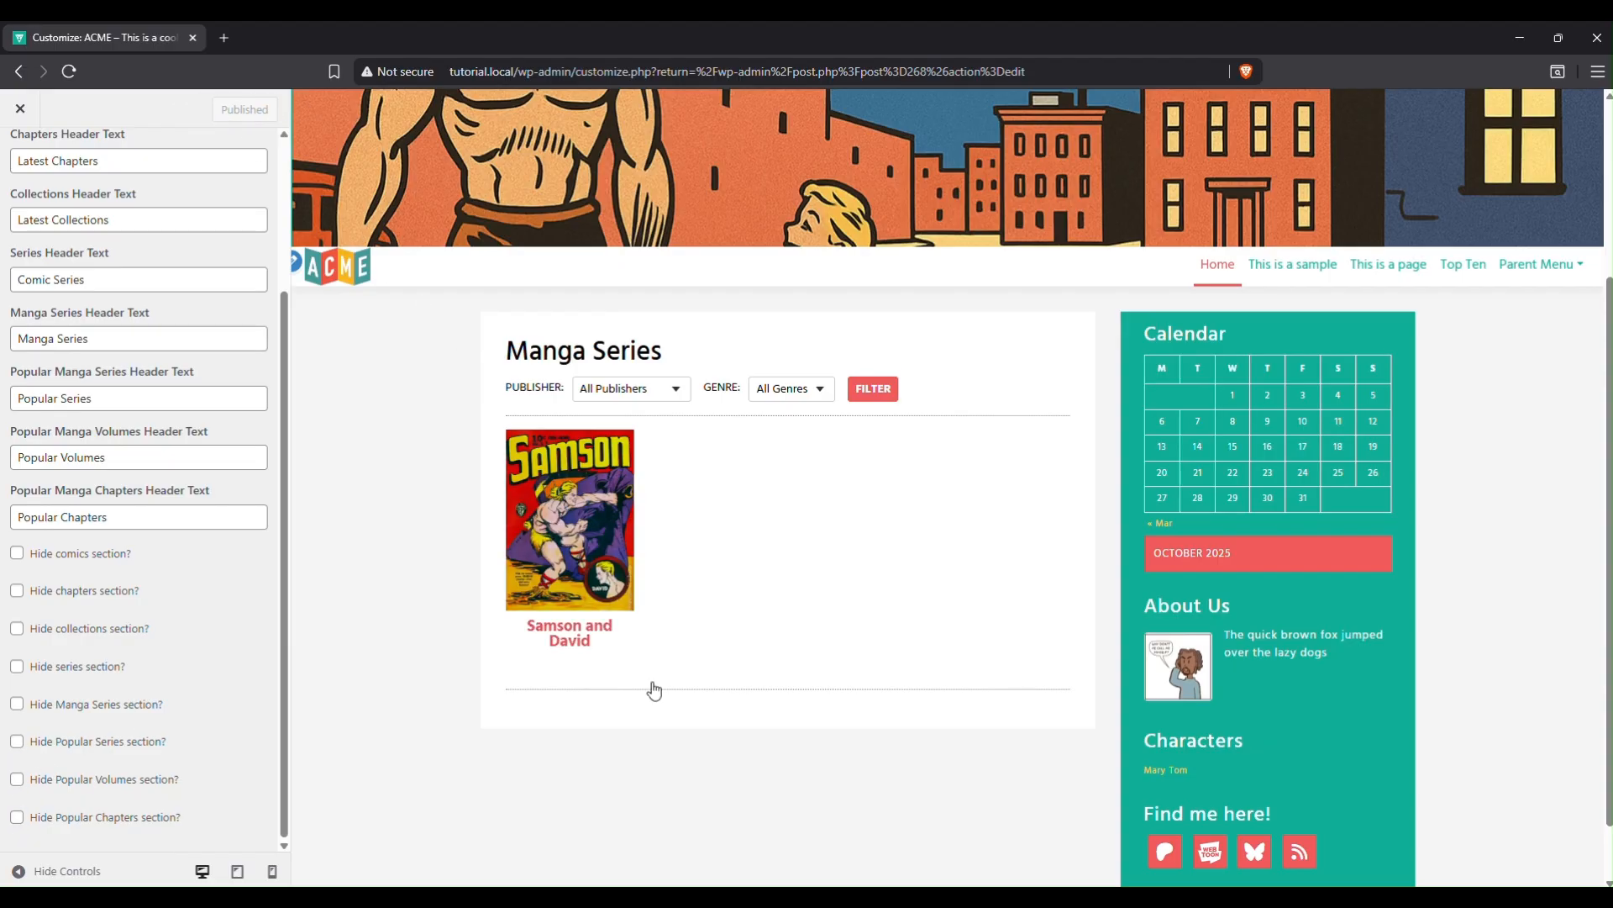
Reload the live homepage, browse the new Popular sections, and open Samson and David before returning.
mouse_move(885, 897)
click(885, 828)
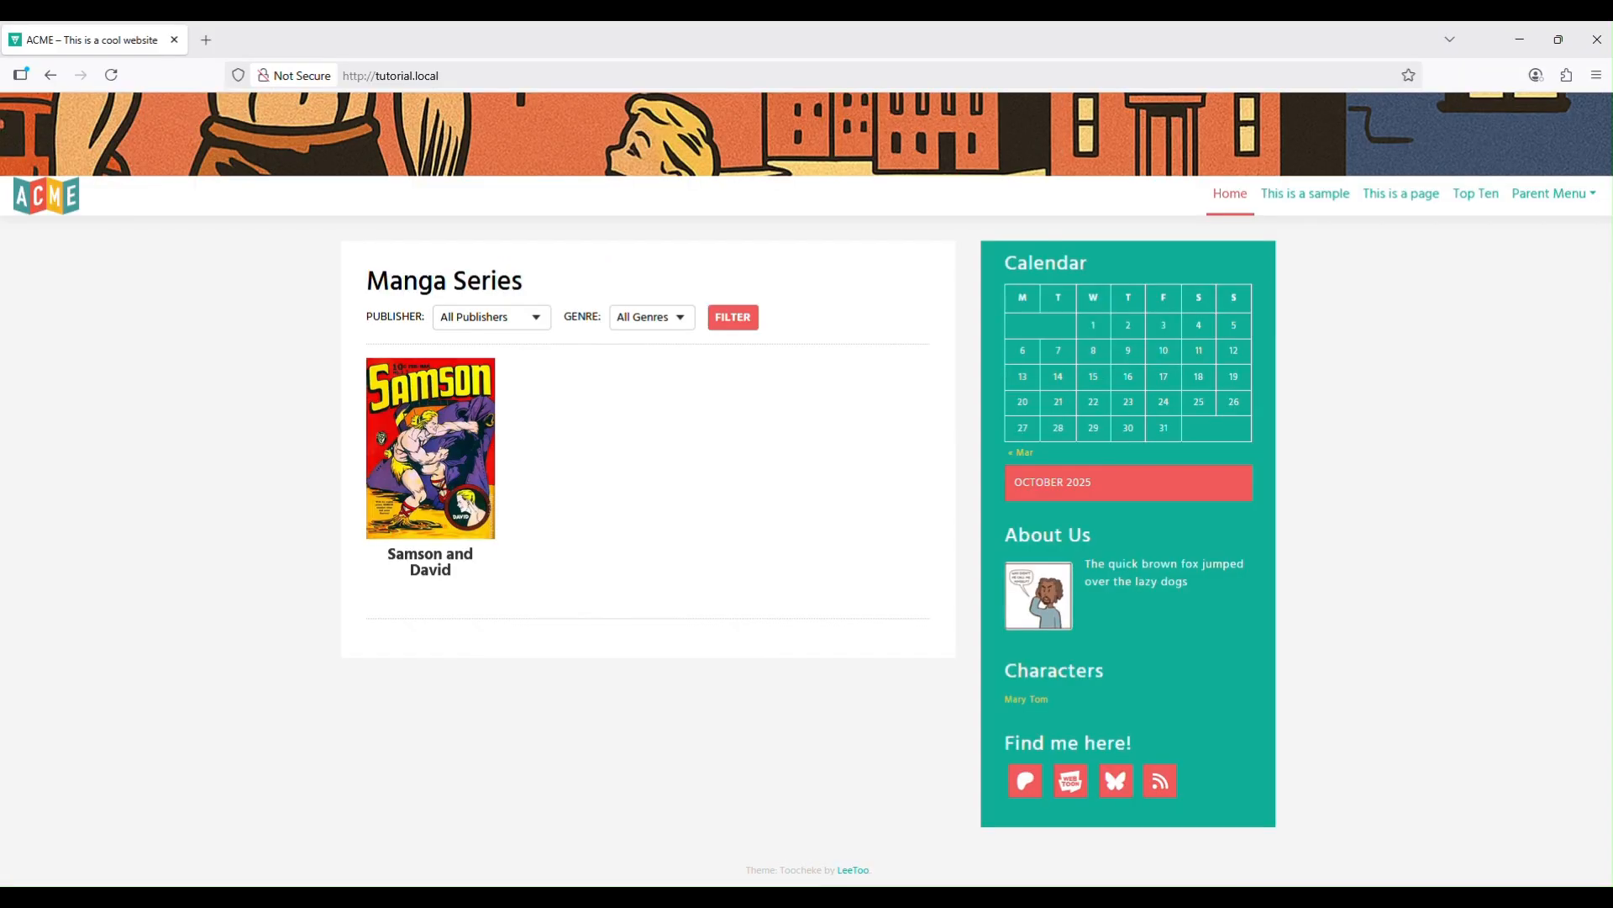
click(112, 75)
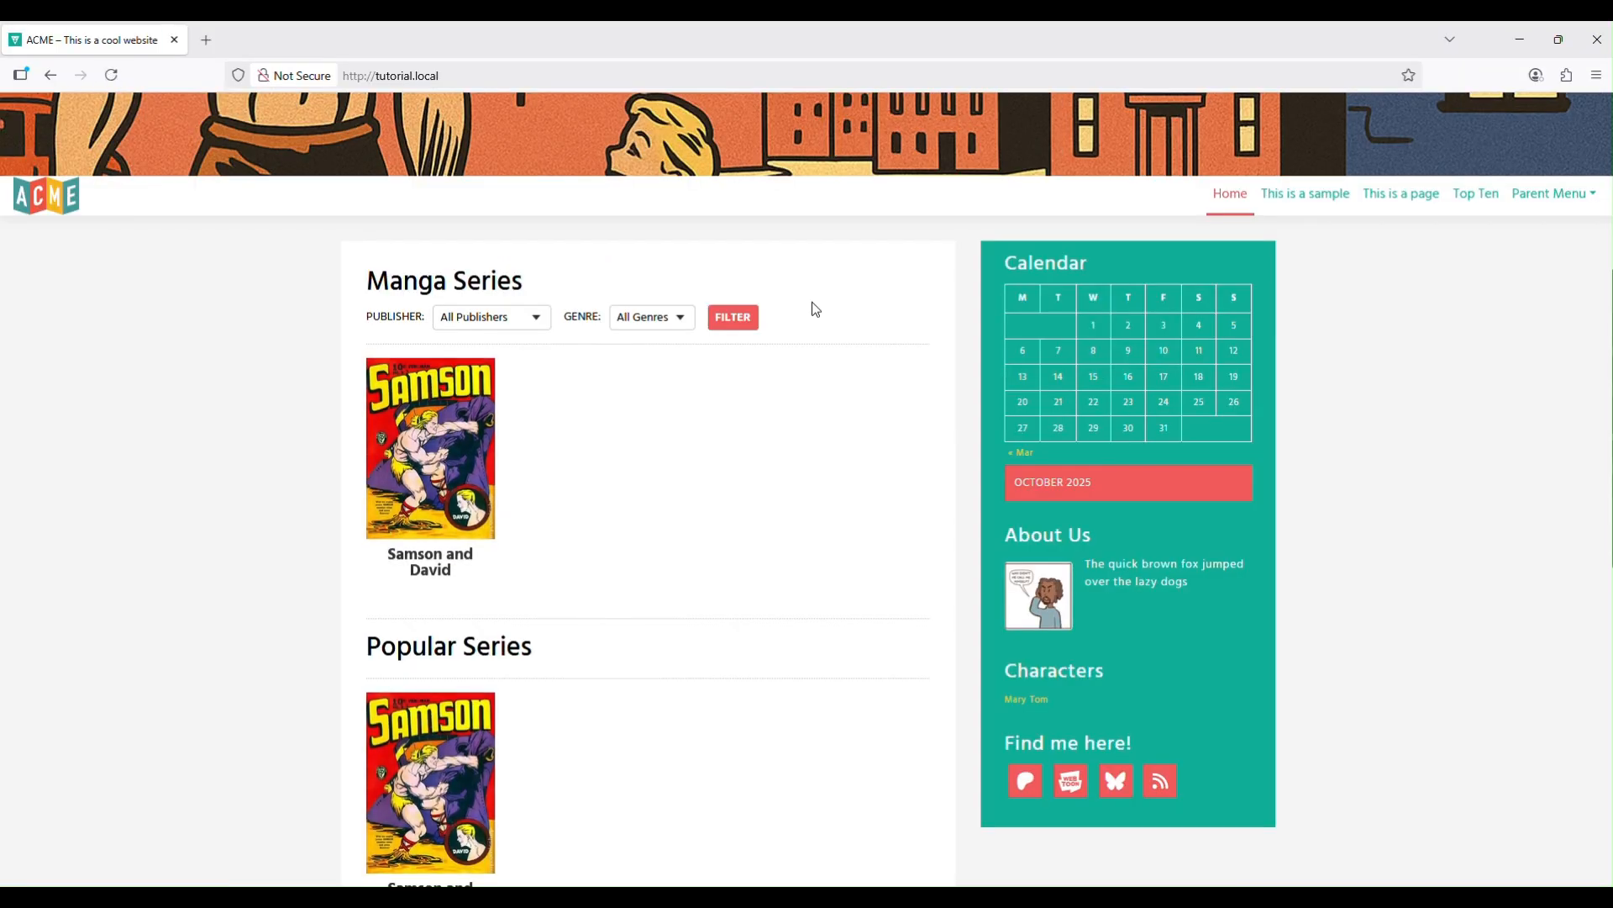
scroll(906, 408, down, 9)
scroll(912, 409, up, 10)
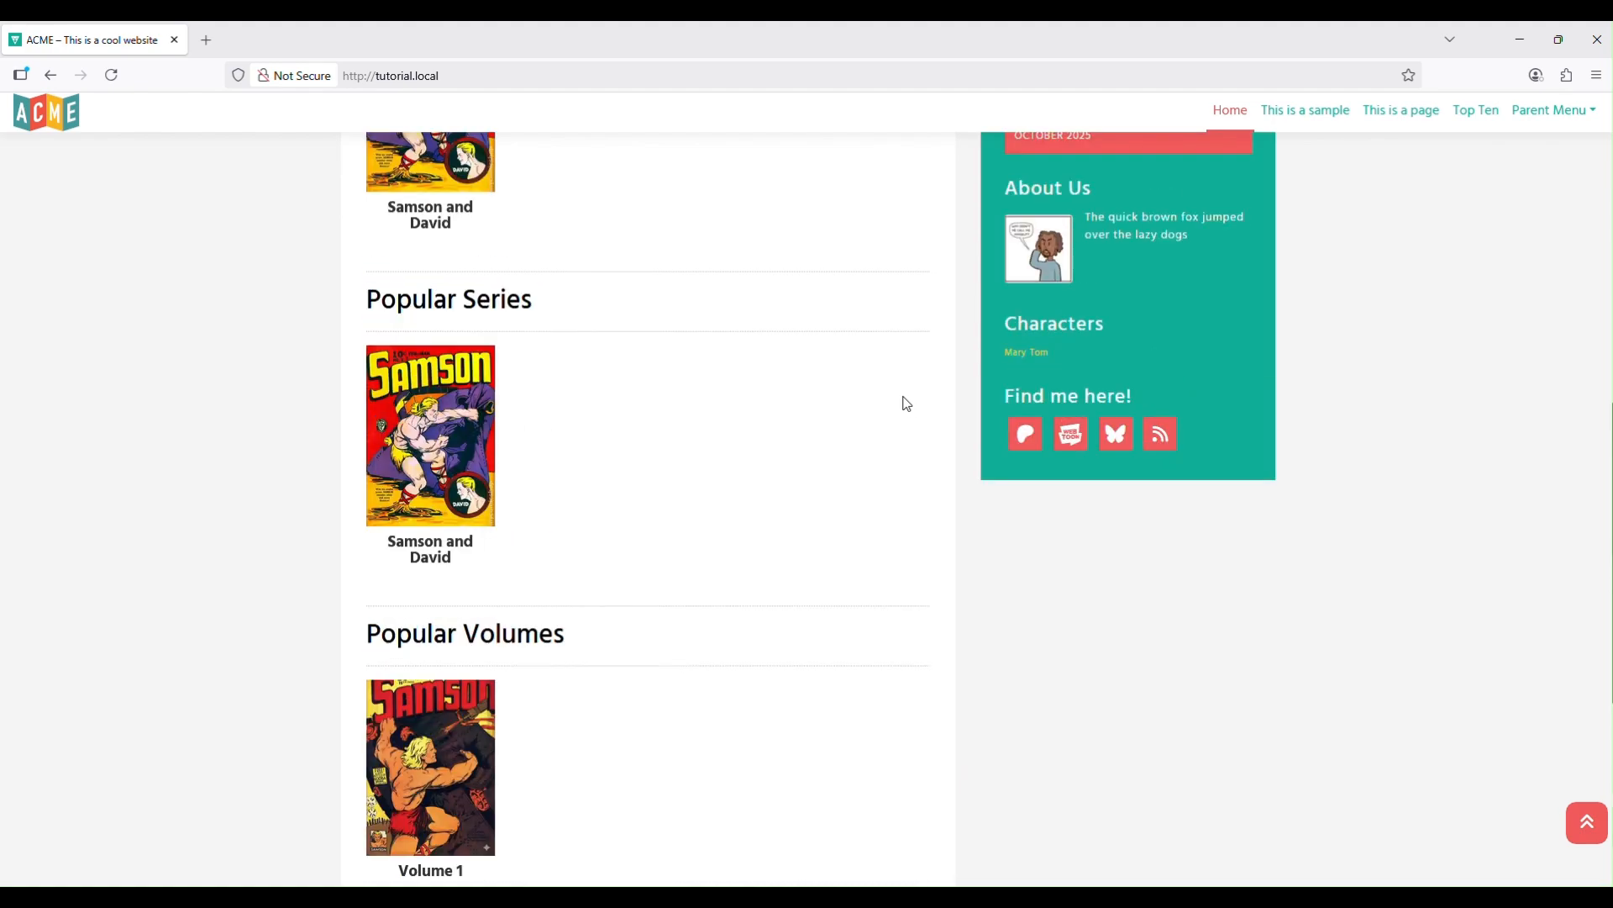
scroll(433, 538, down, 4)
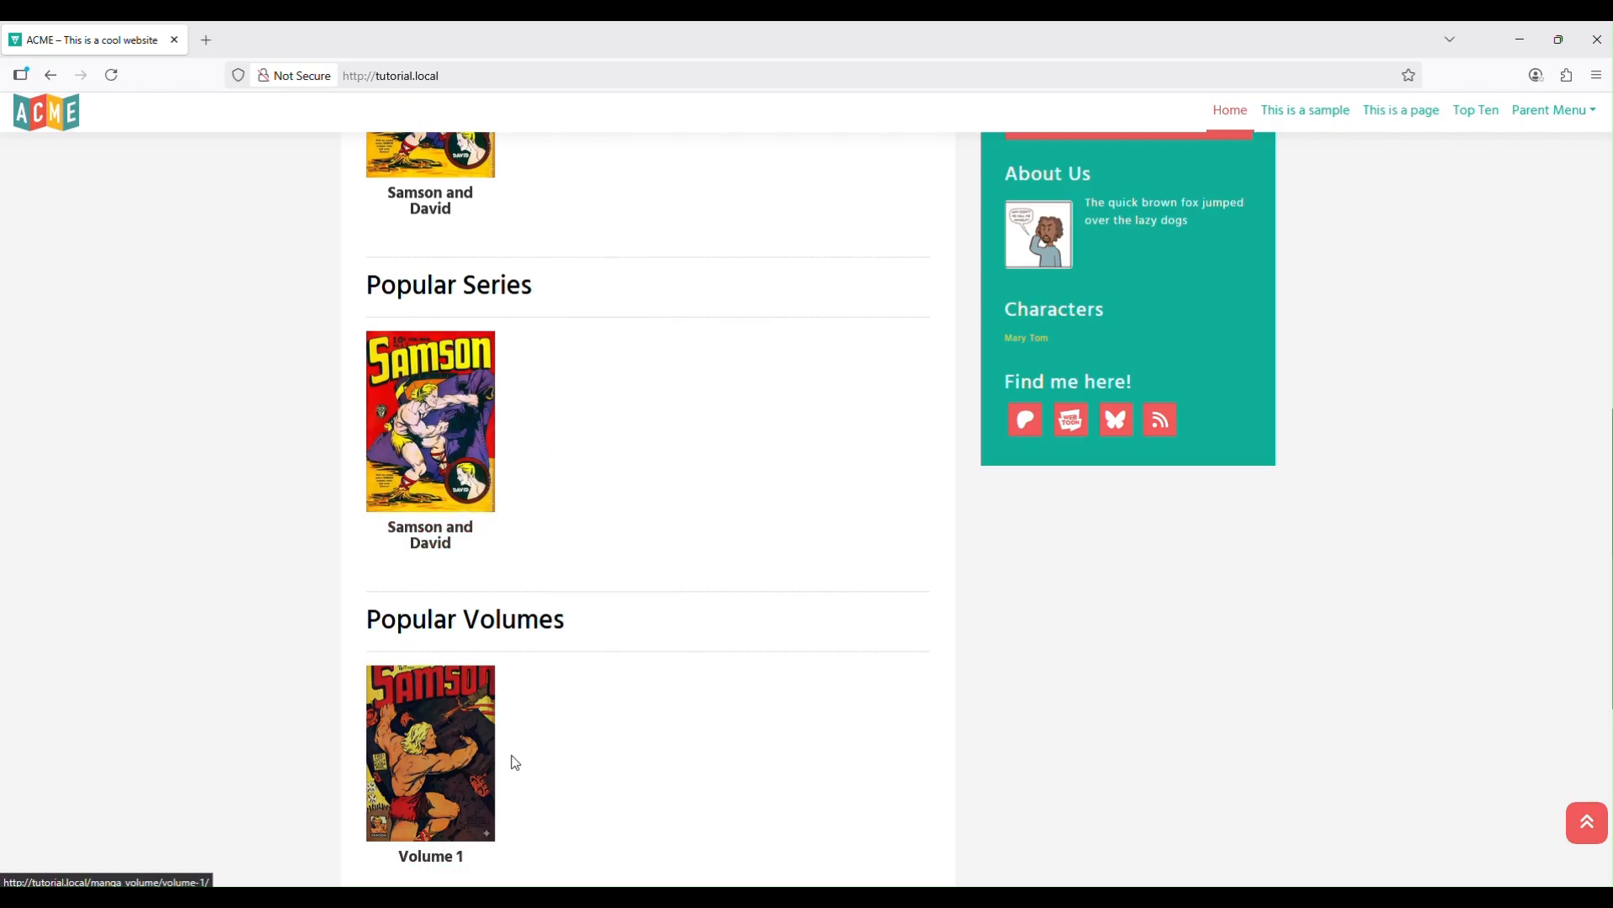
scroll(508, 760, down, 4)
scroll(501, 728, up, 8)
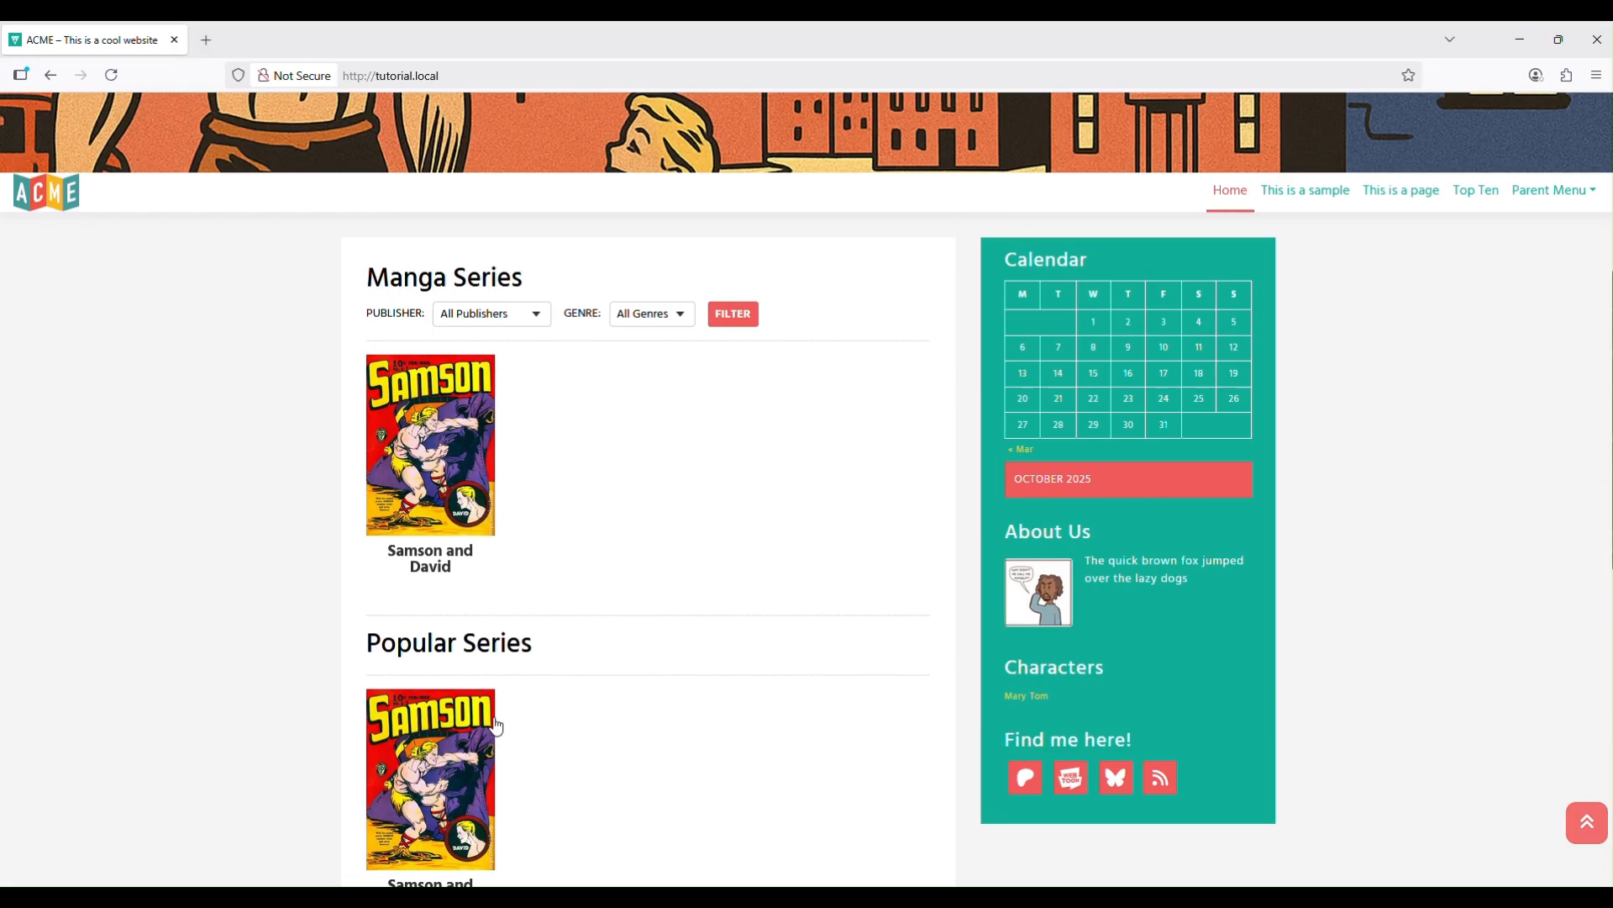
click(452, 752)
scroll(458, 739, down, 10)
click(50, 74)
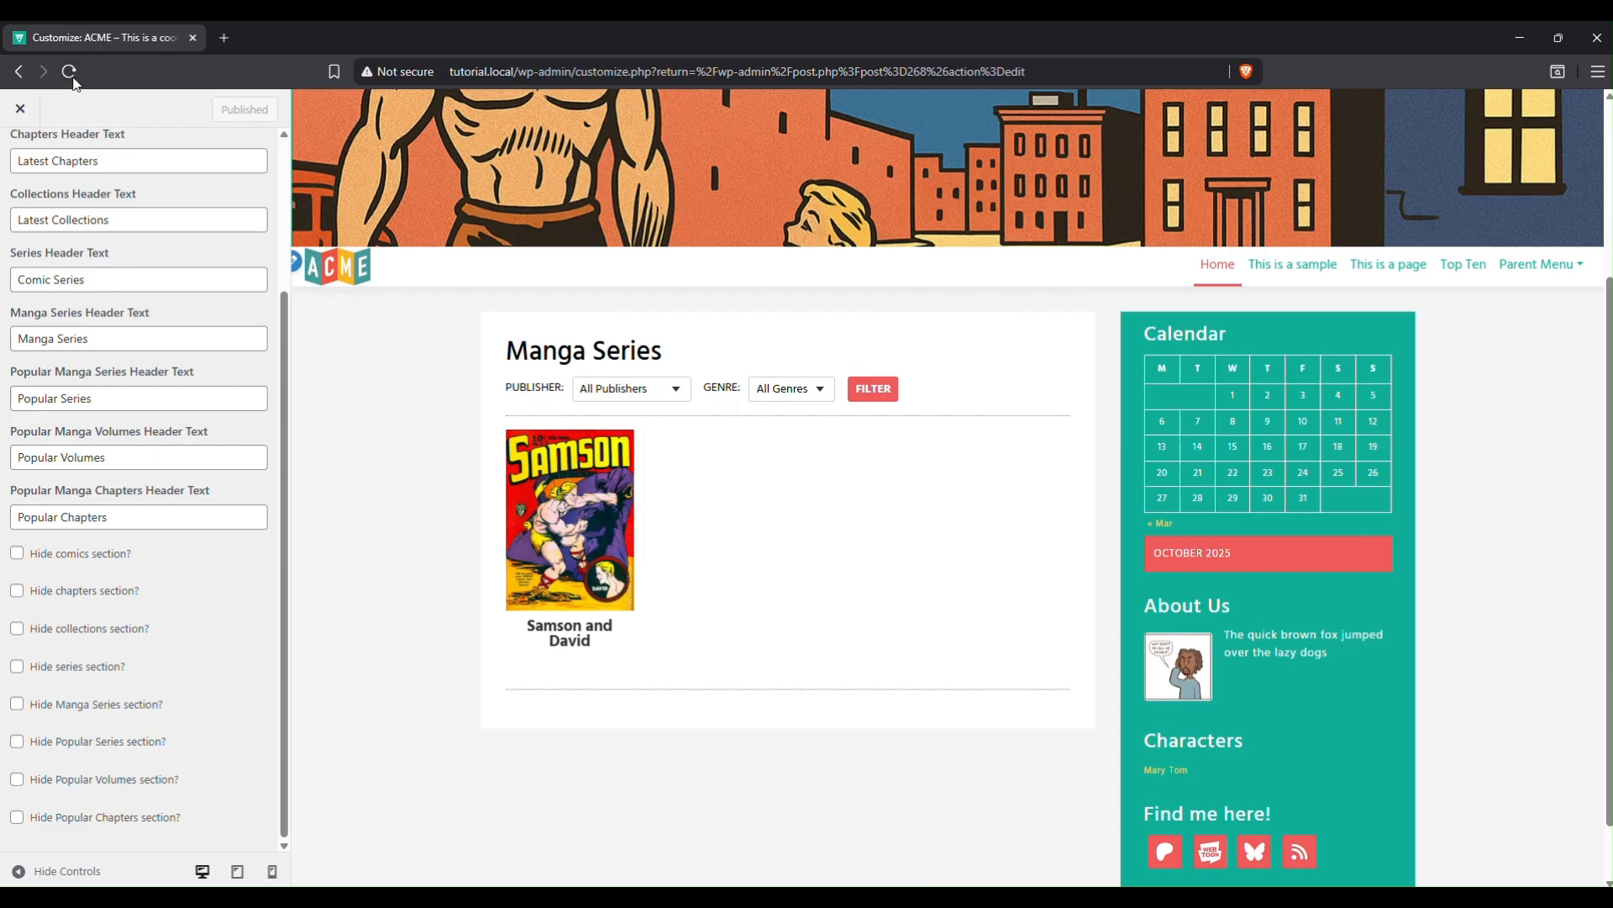
Reload the Customizer and reopen its Home Sections panel.
click(69, 73)
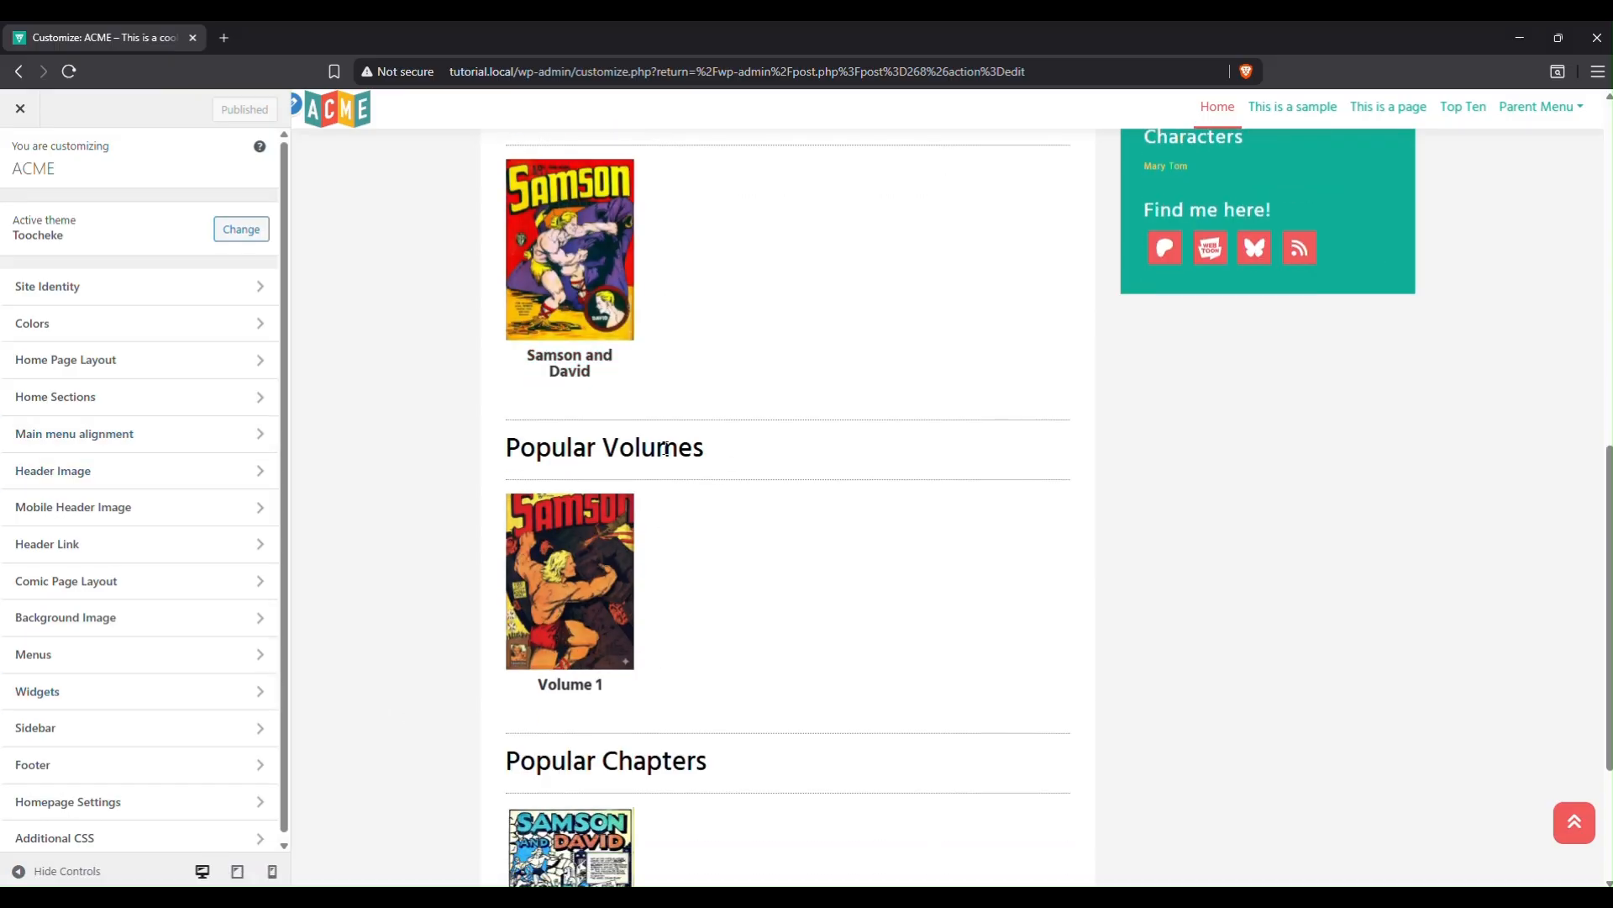
scroll(629, 275, up, 4)
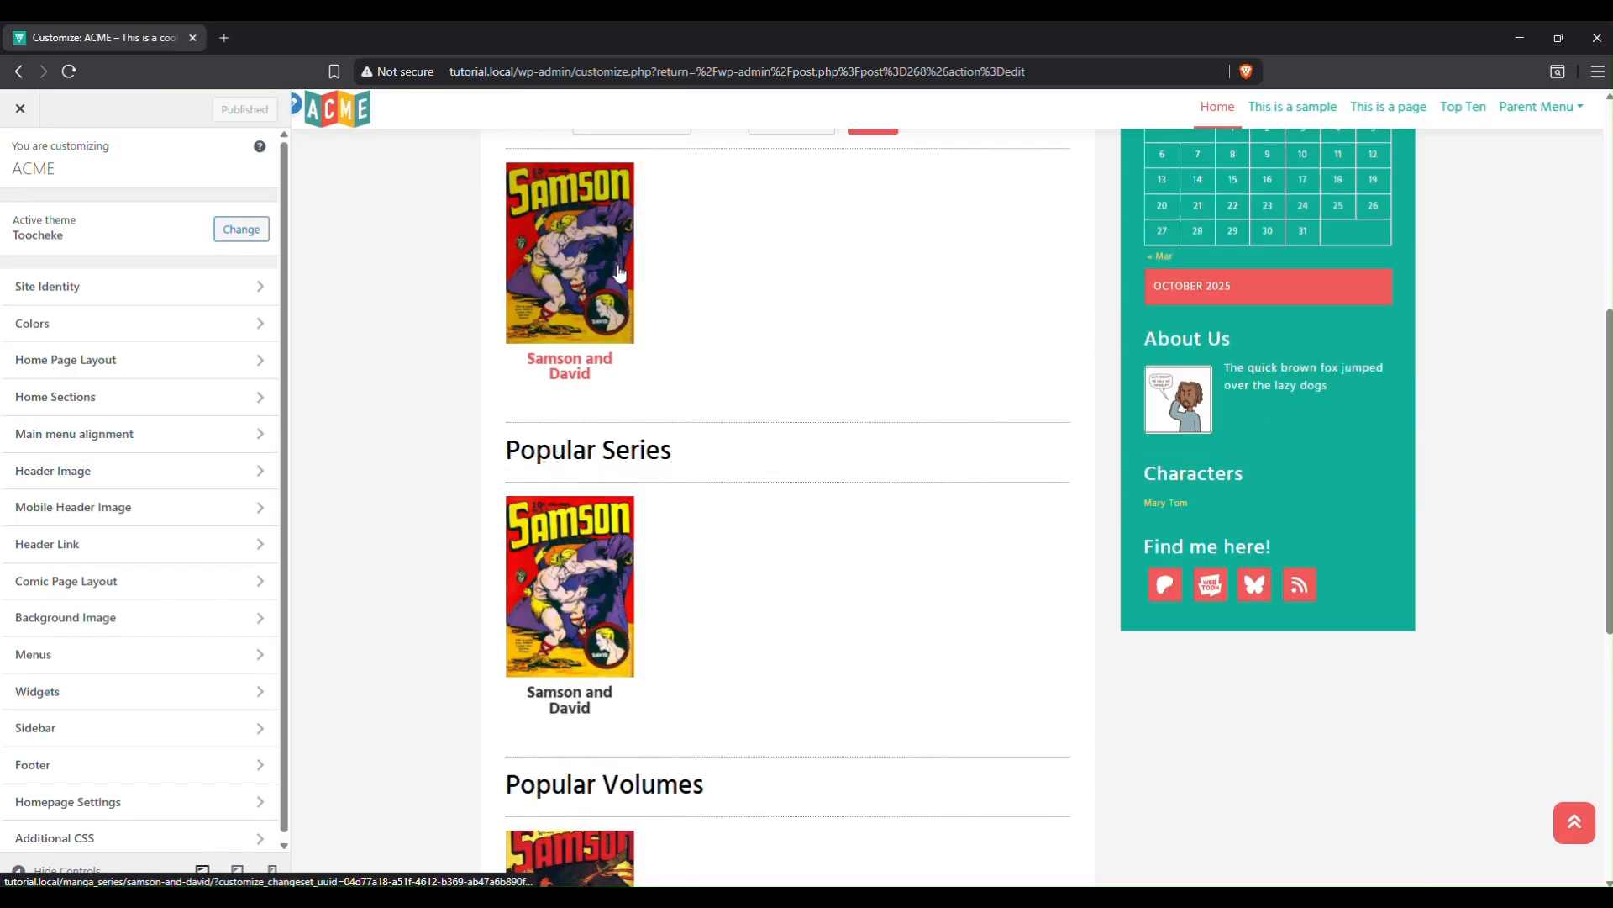
scroll(628, 276, up, 4)
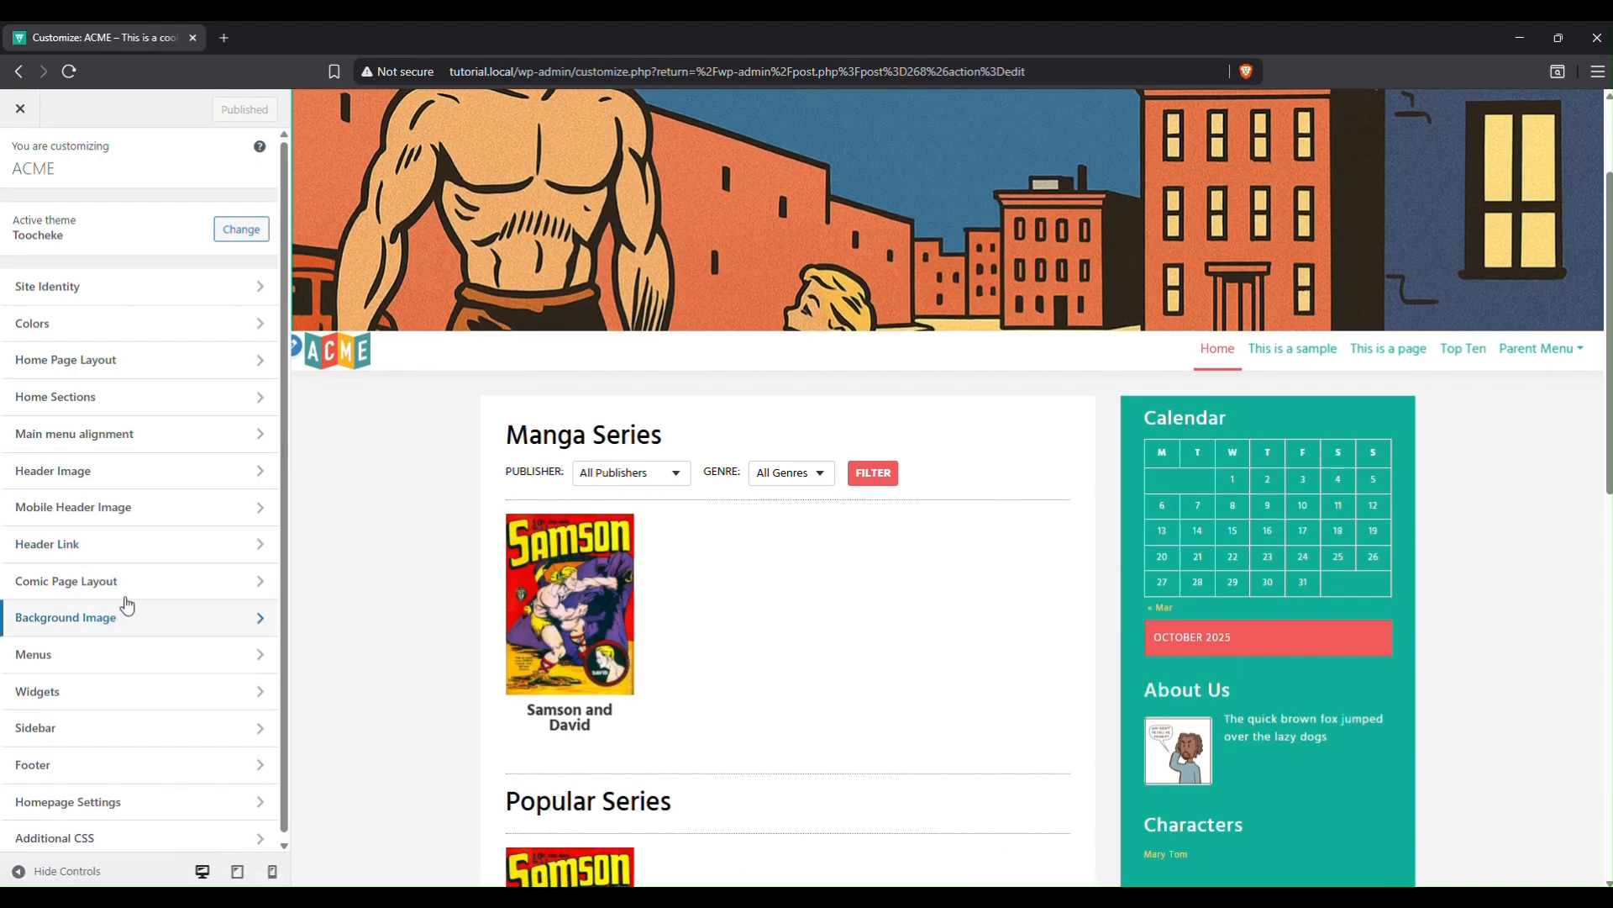
click(128, 395)
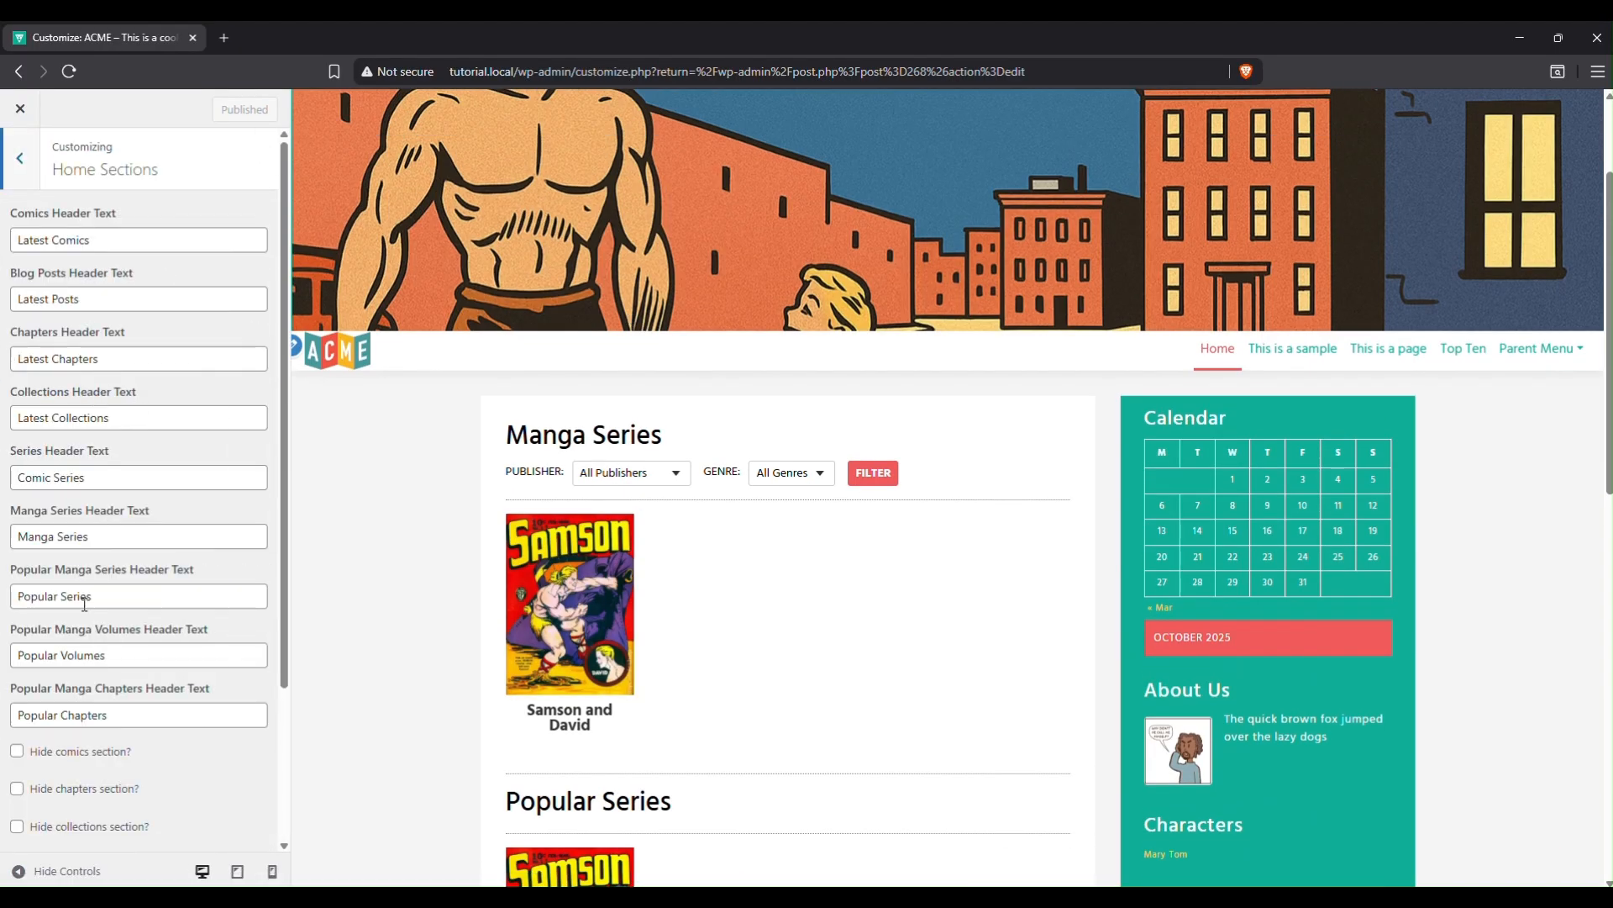
scroll(86, 609, down, 2)
Append 'z' to the Manga Series and three Popular headings and publish.
click(89, 340)
text(z)
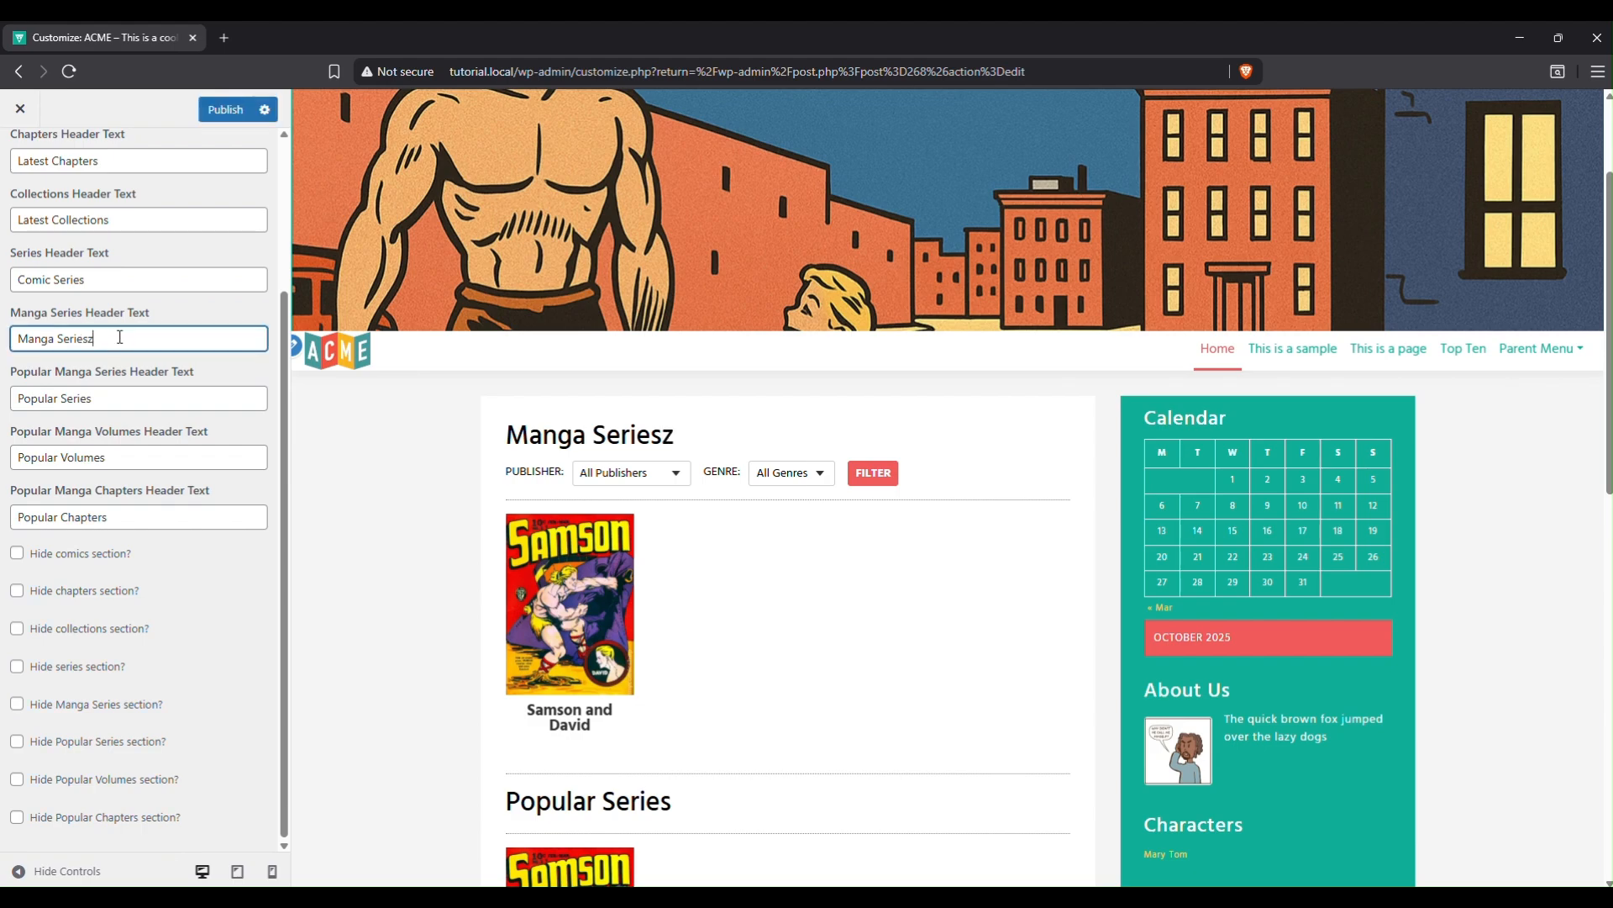
click(120, 394)
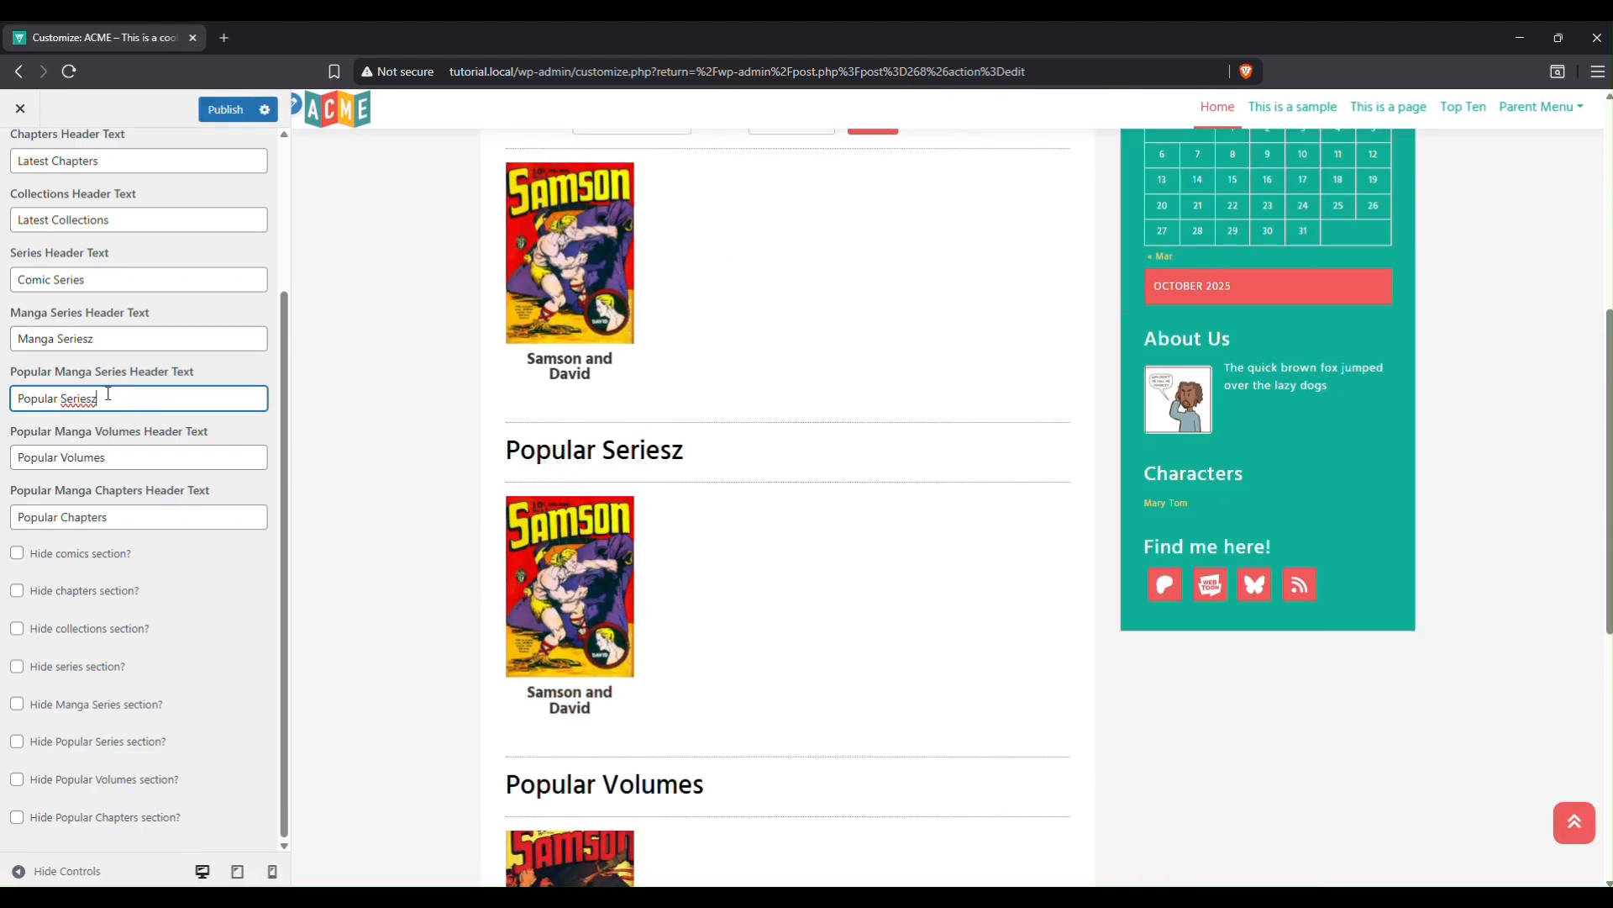
click(123, 453)
text(z)
click(127, 516)
text(z)
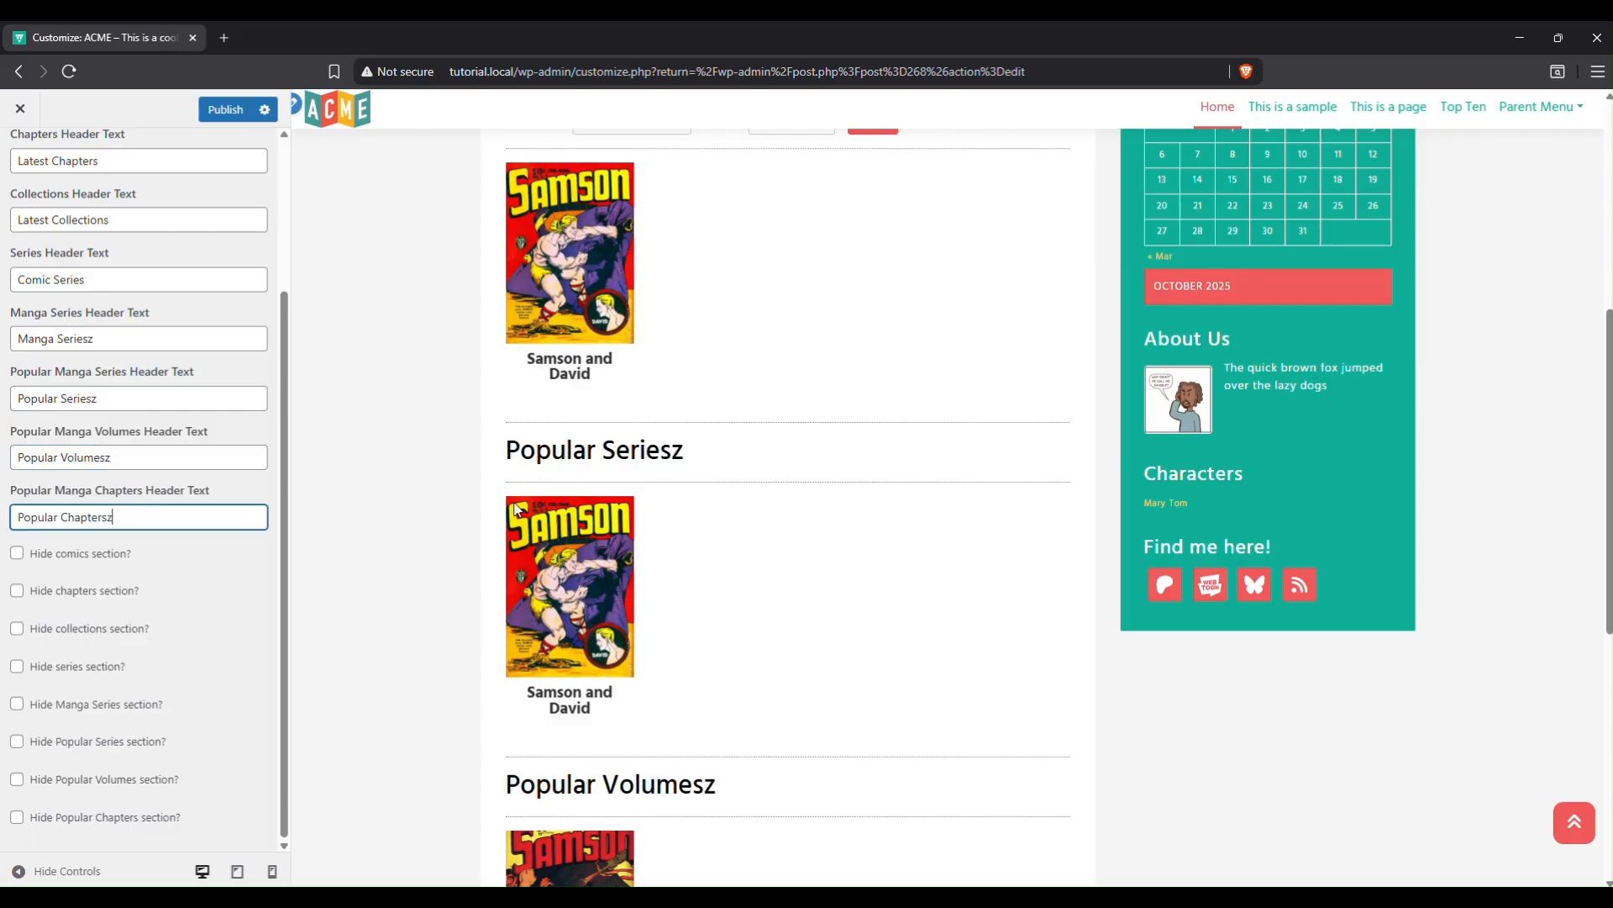
click(225, 109)
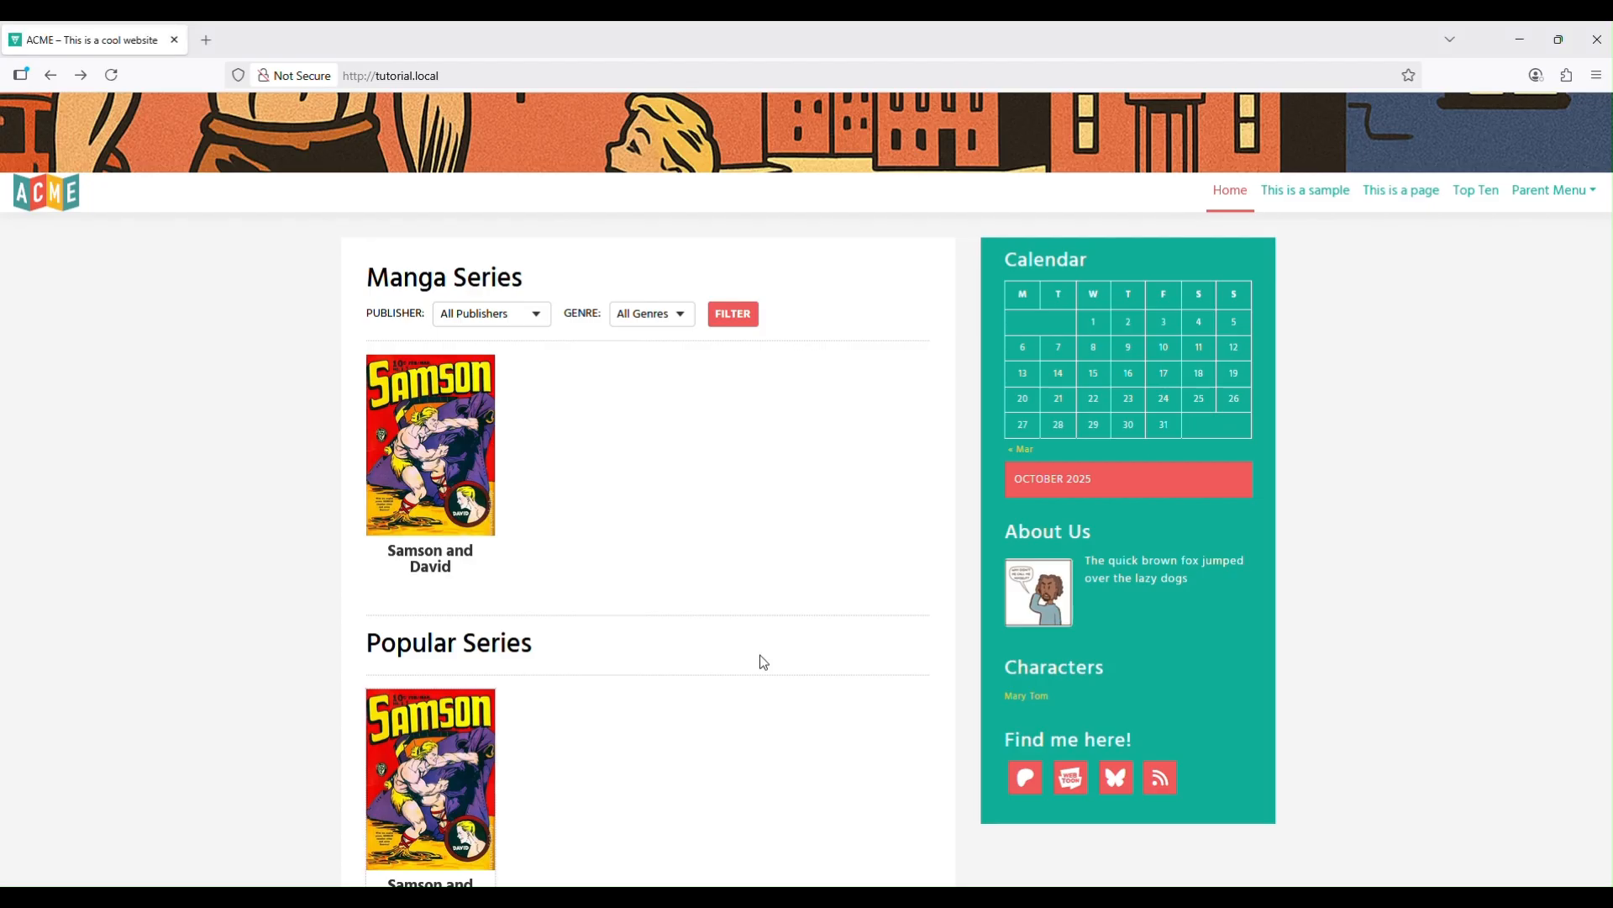
click(111, 74)
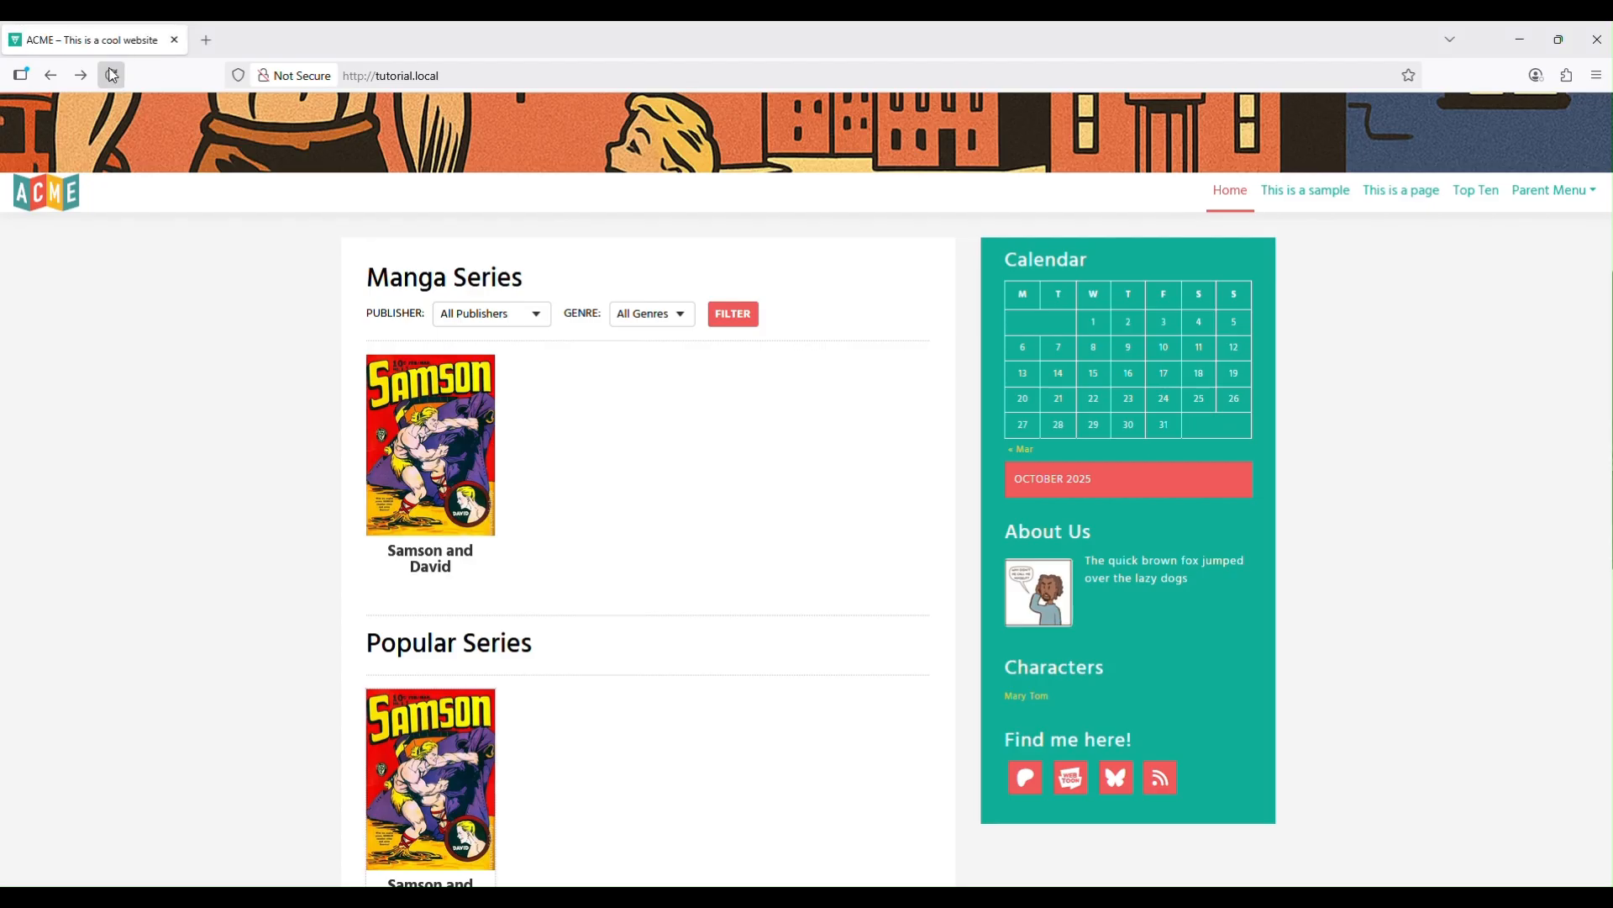
Remove the trailing 'z' from all four homepage headings, publish, and close the Customizer.
scroll(550, 333, down, 10)
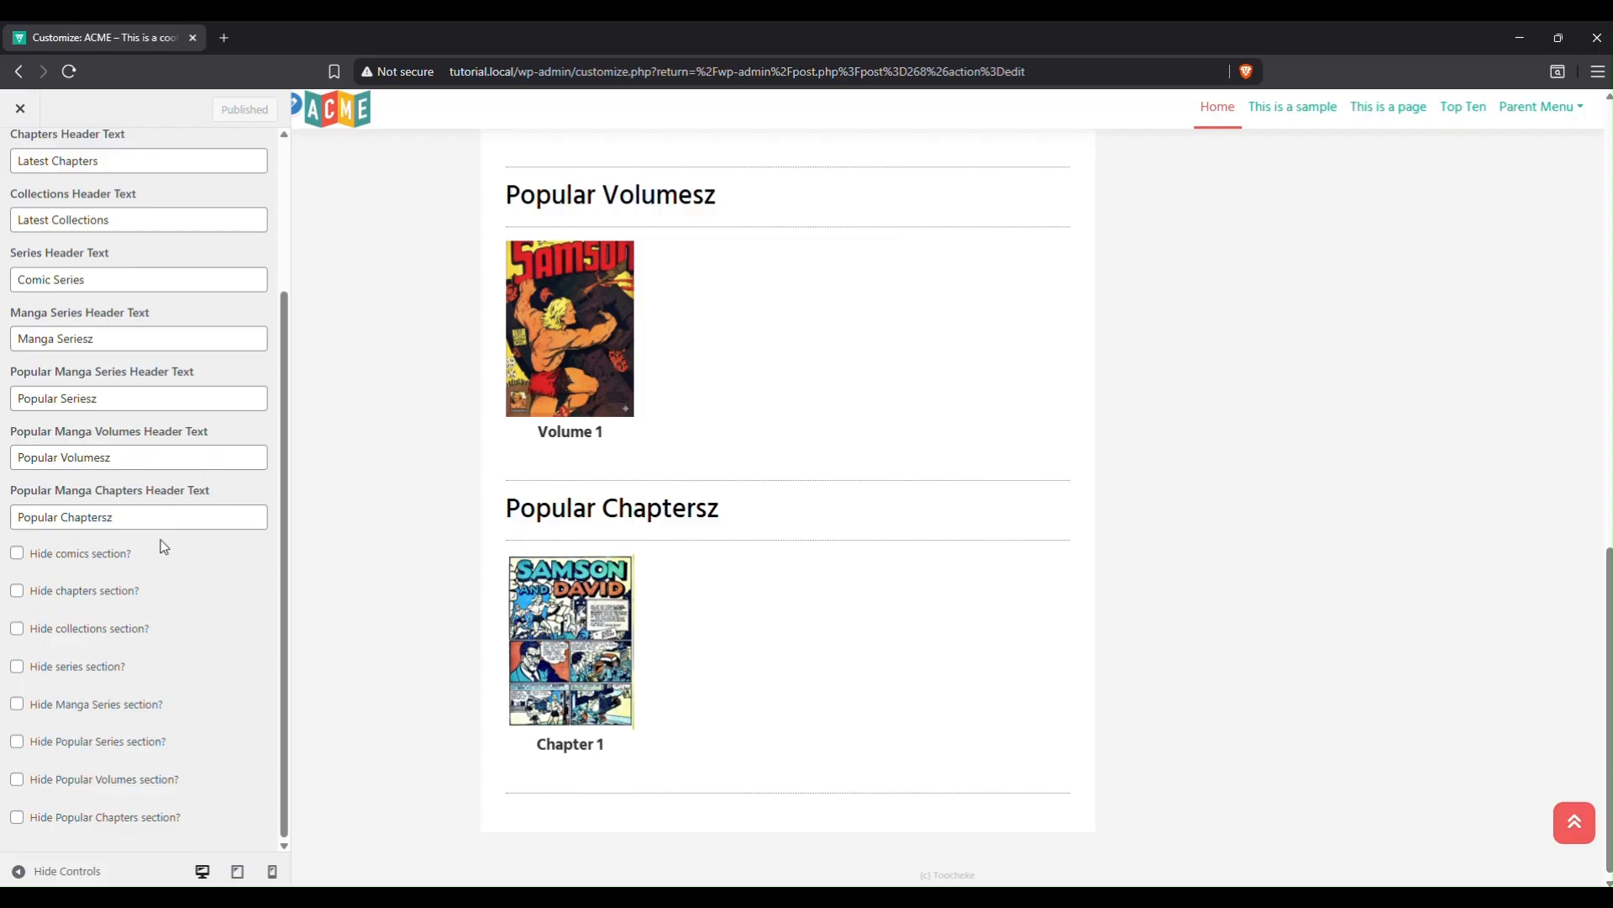
click(159, 516)
key(BackSpace)
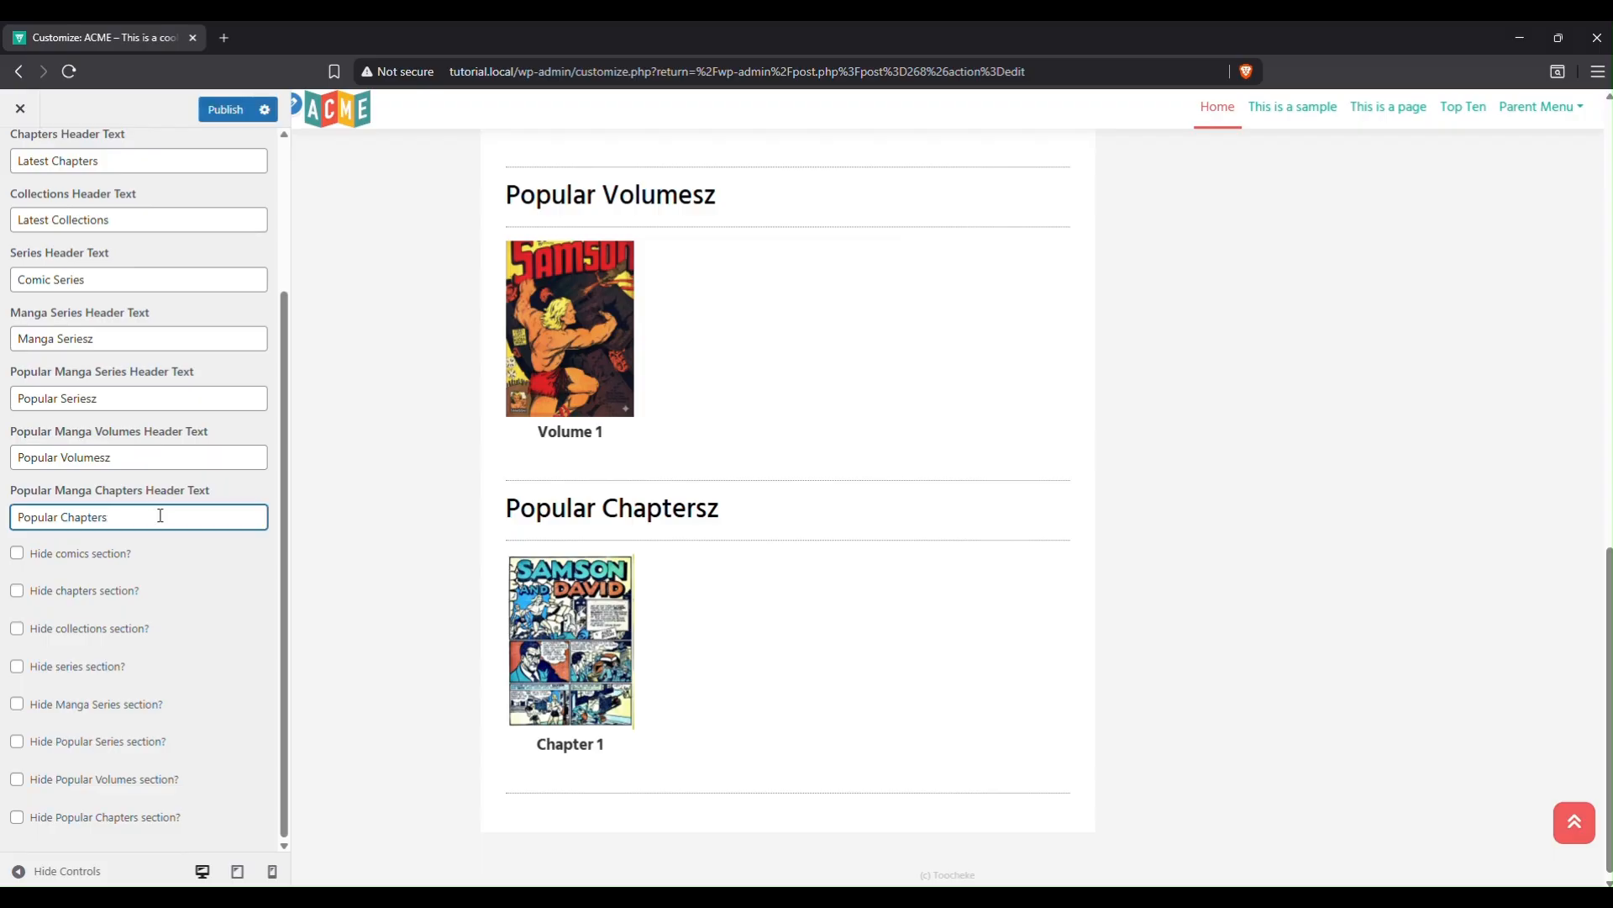
click(127, 457)
key(BackSpace)
click(126, 398)
key(BackSpace)
click(108, 336)
key(BackSpace)
click(240, 110)
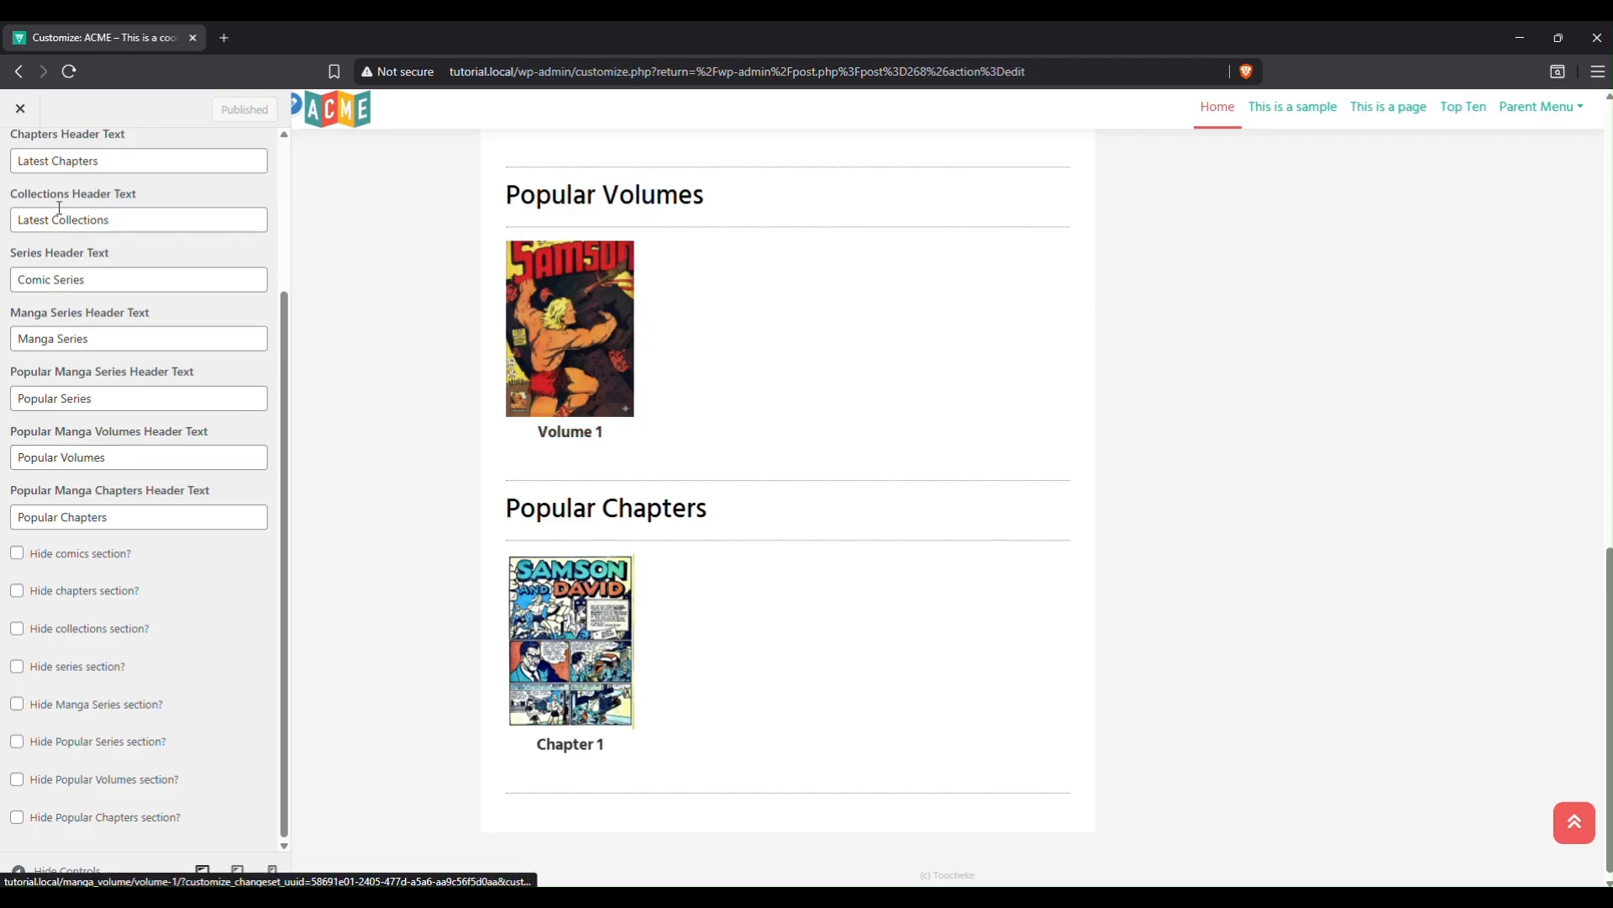
click(20, 112)
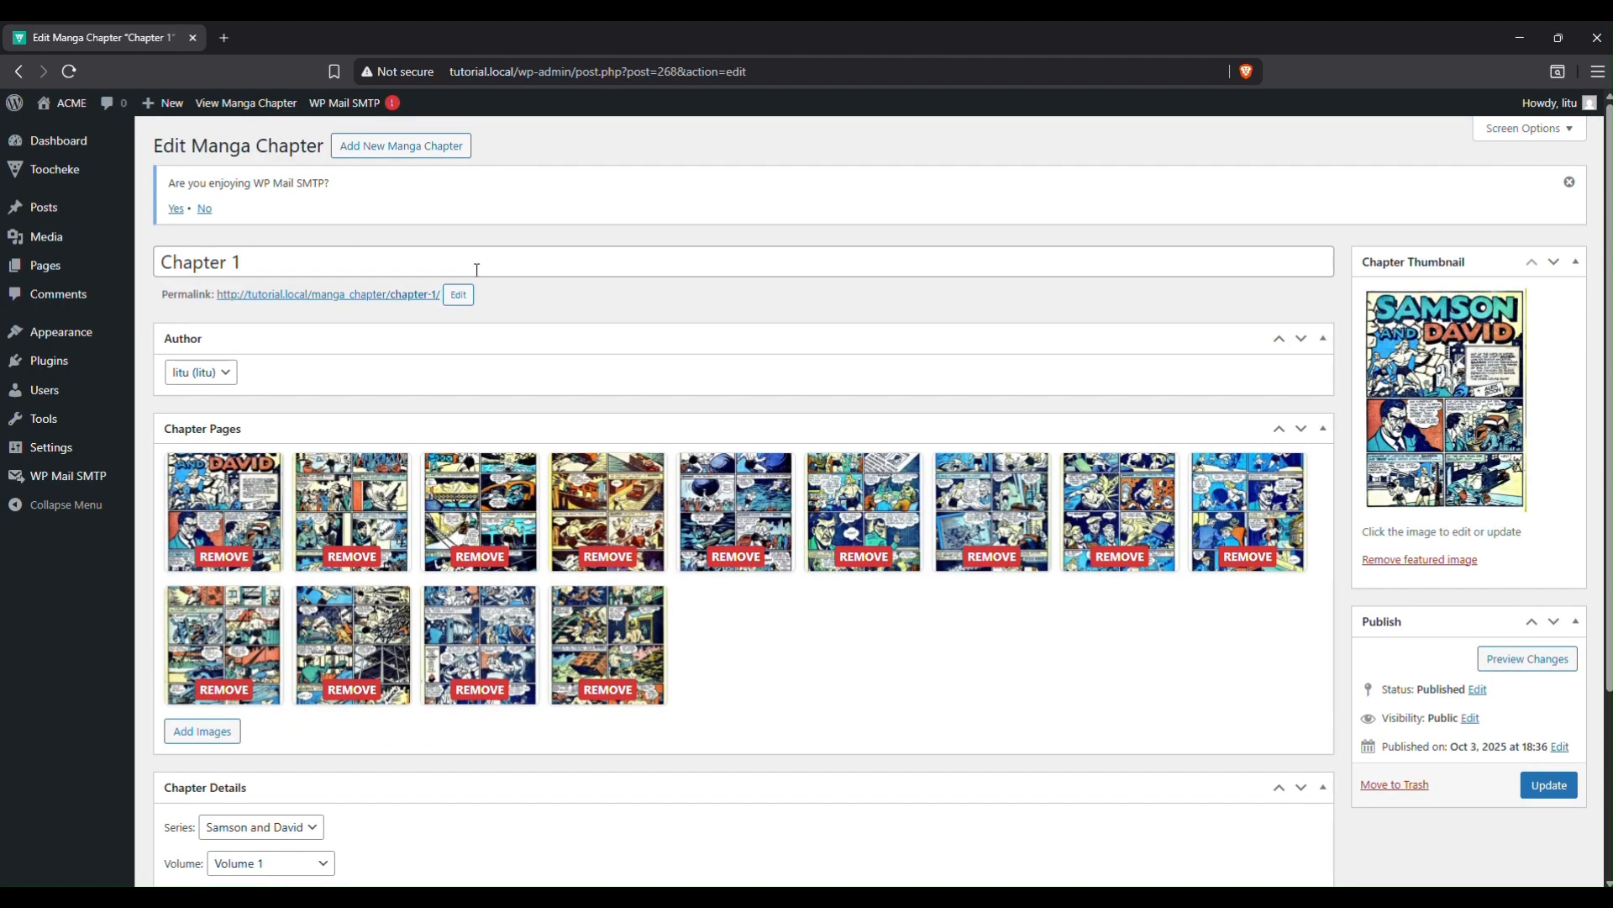